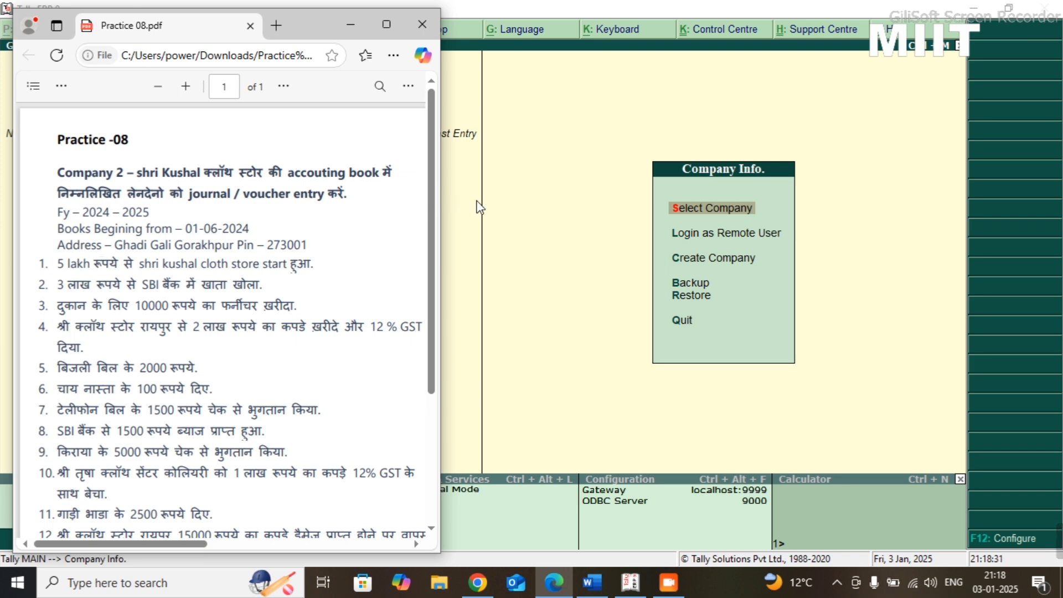
# - Switch to Tally.ERP 9 and open the form for creating a new company
pyautogui.click(556, 187)
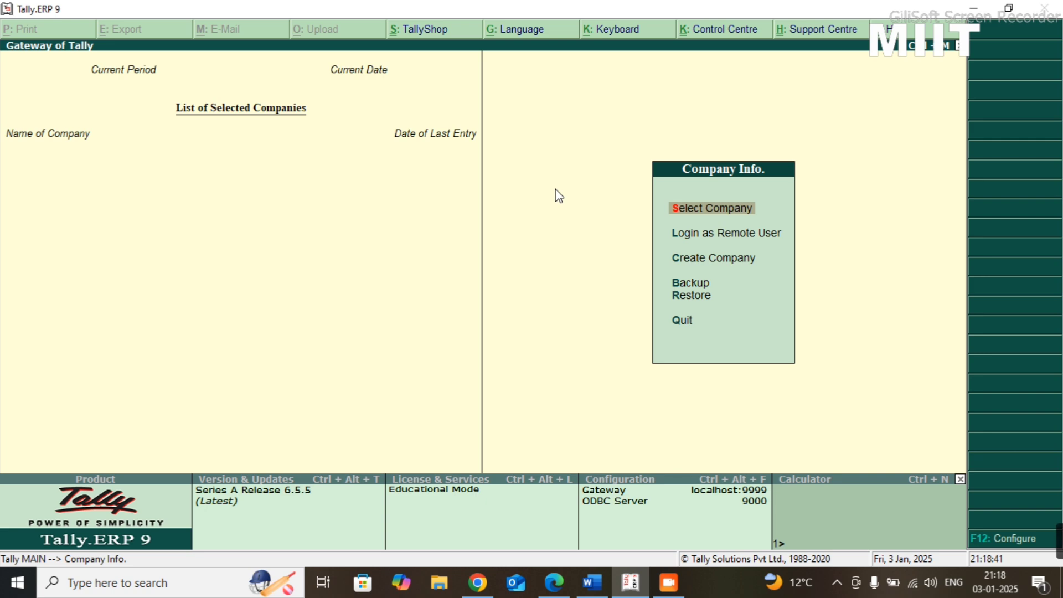
pyautogui.press('Down')
pyautogui.press('Down')
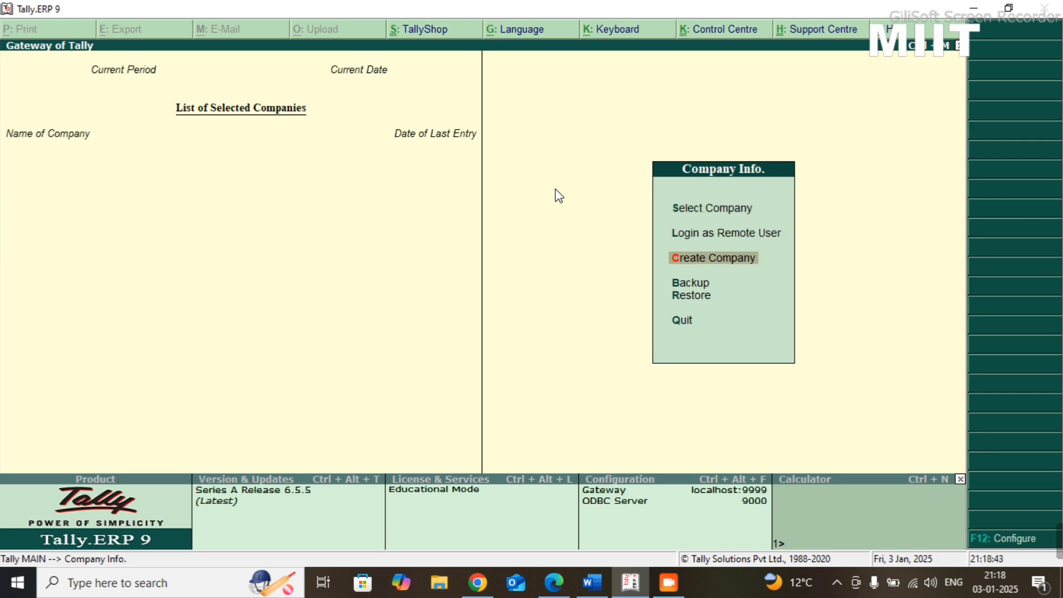
pyautogui.press('Return')
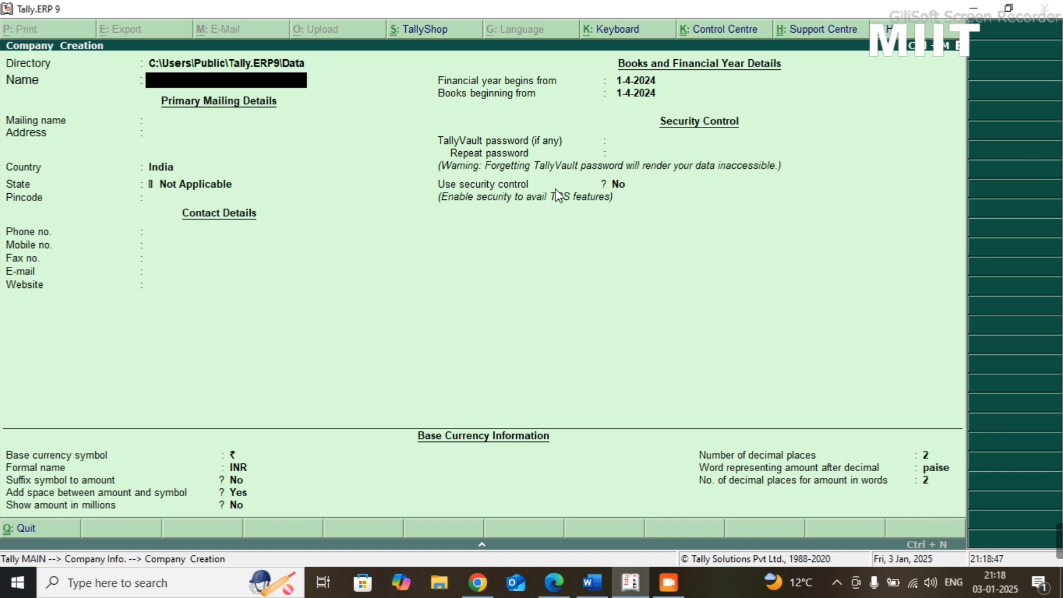
# - Name the company Kausal Cloth Store and keep the same text as its mailing name
pyautogui.write('Kausal Cloth')
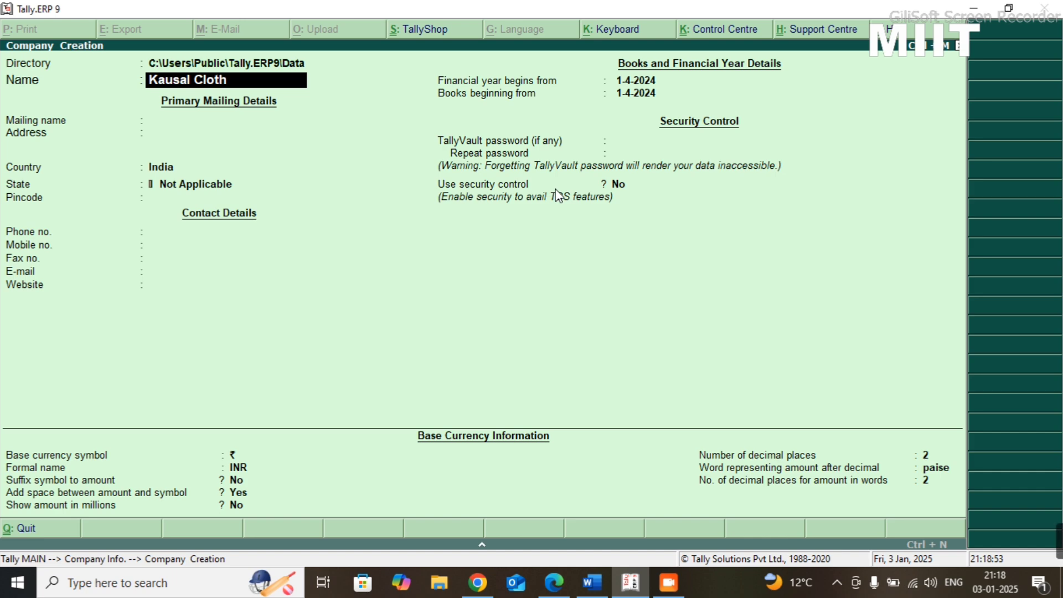
pyautogui.write(' Store')
pyautogui.press('Return')
# - Enter the company's two-line mailing address with the street and the city
pyautogui.press('Return')
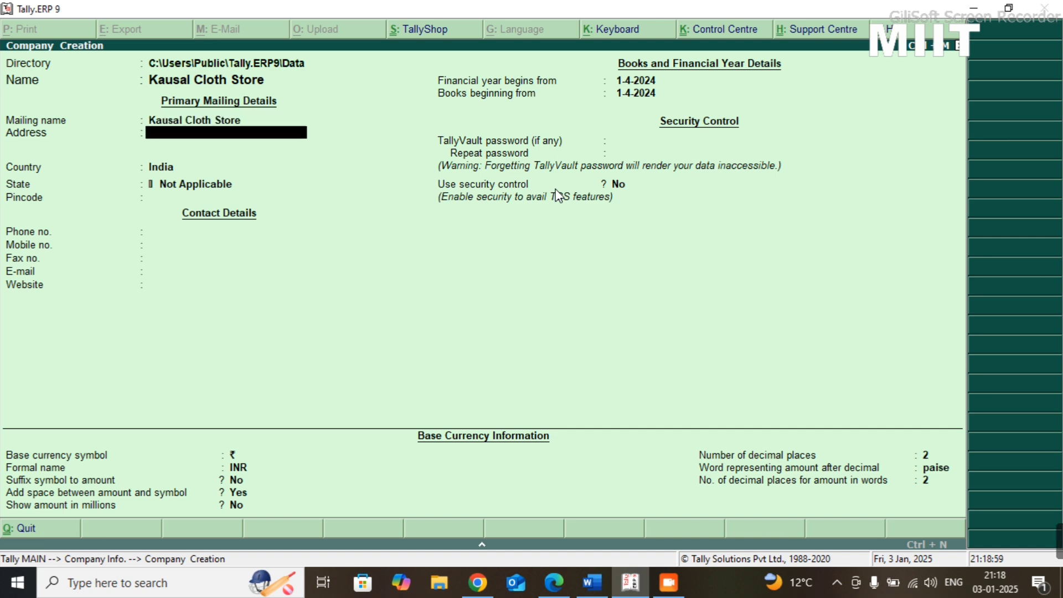
pyautogui.write('Gandhi Gali')
pyautogui.press('Return')
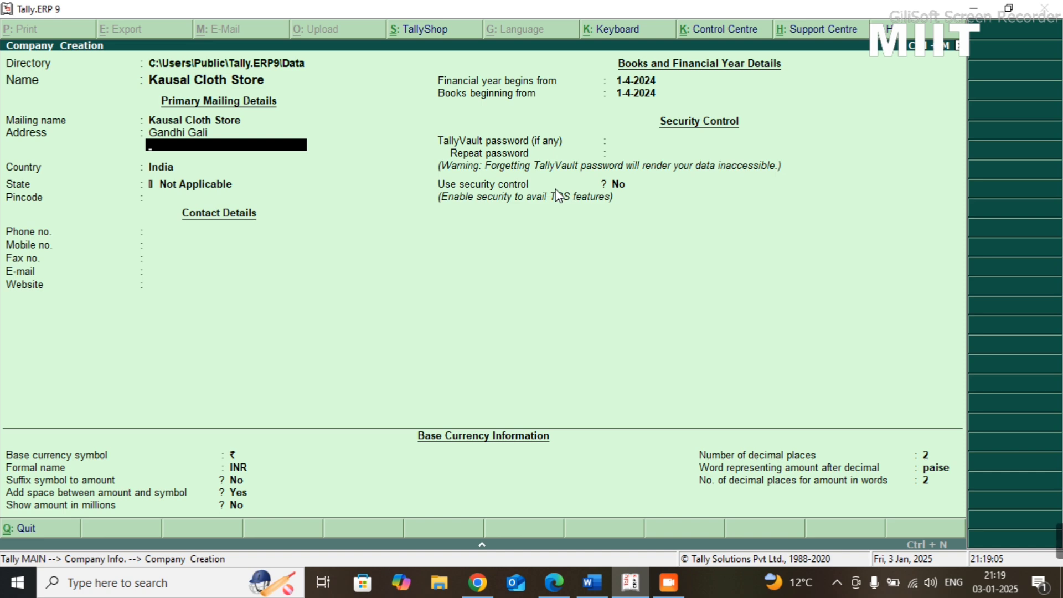
pyautogui.write('Gorakhpur')
# - Keep India as the country, select Uttar Pradesh as the state, enter the pincode and leave the phone number blank
pyautogui.press('Return')
pyautogui.press('Return')
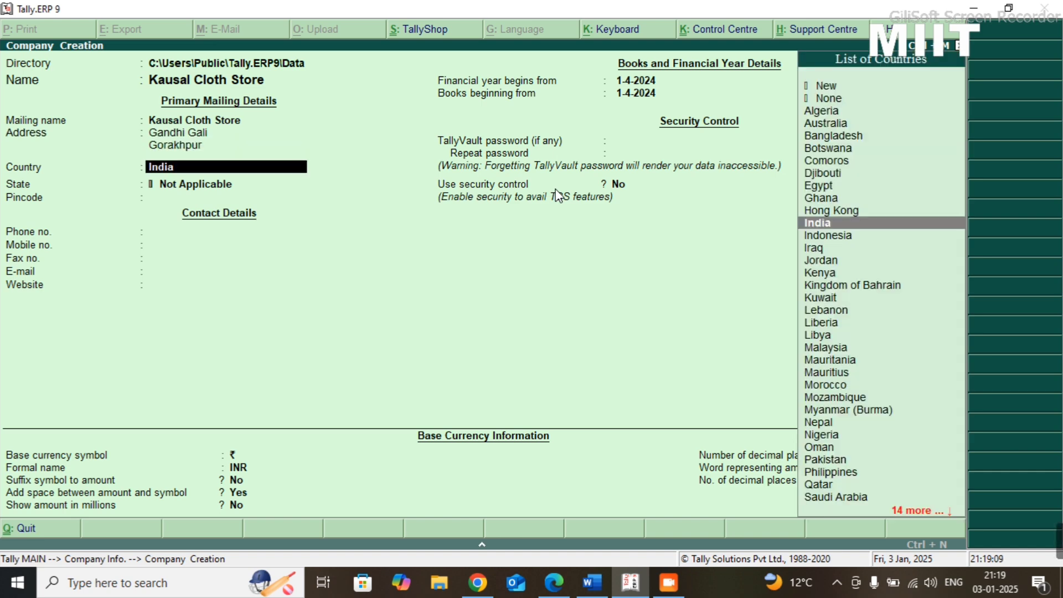
pyautogui.press('Return')
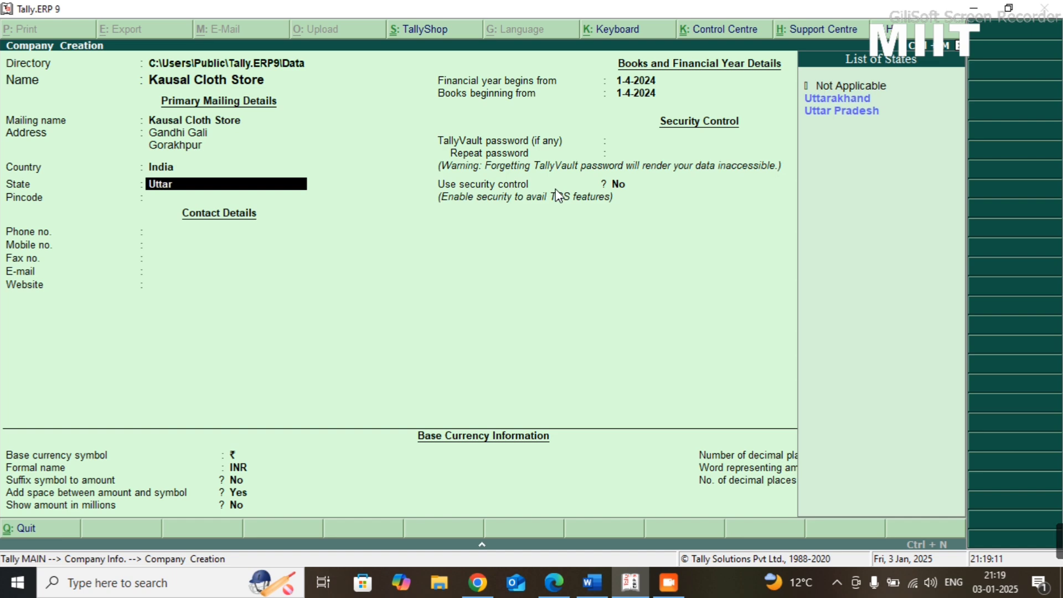
pyautogui.press('Return')
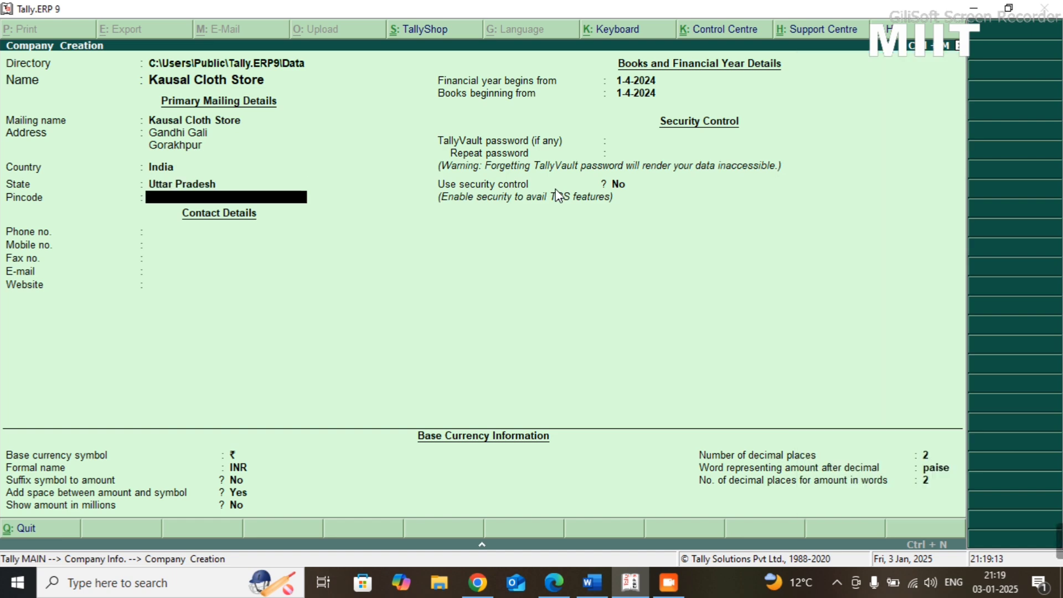
pyautogui.press('Return')
pyautogui.press('Return')
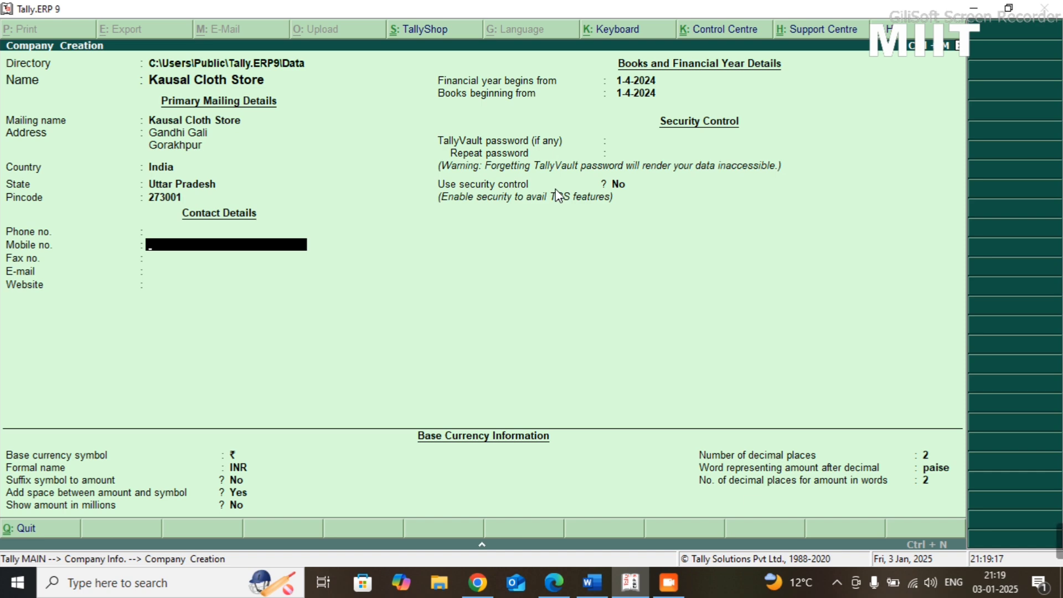
pyautogui.press('Return')
pyautogui.press('Return')
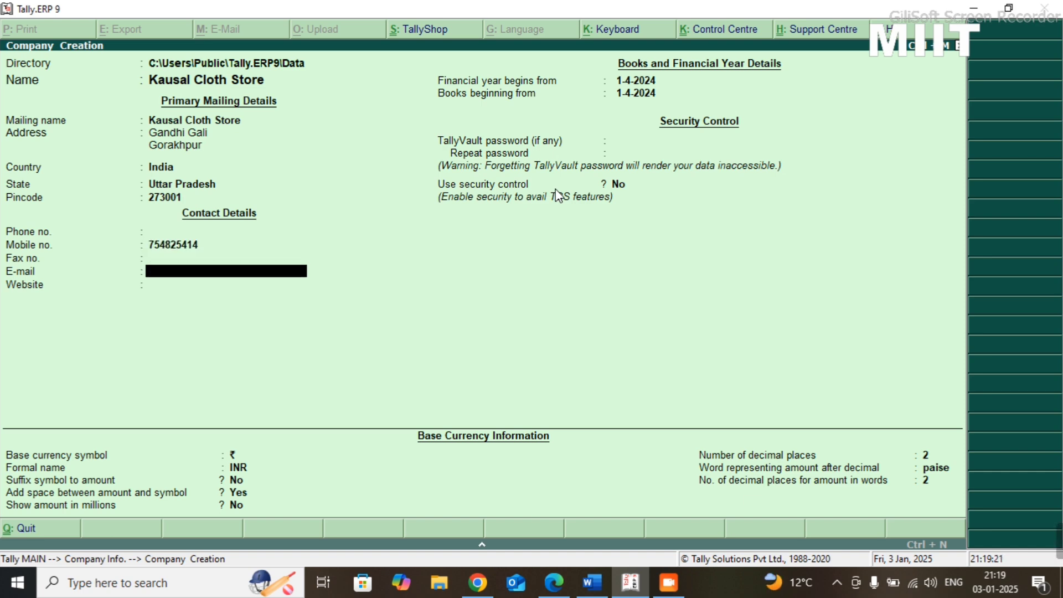
# - Replace the entry in the mobile number field with the company's ten-digit number, leaving fax and e-mail blank
pyautogui.press('Up')
pyautogui.press('Up')
pyautogui.press('Up')
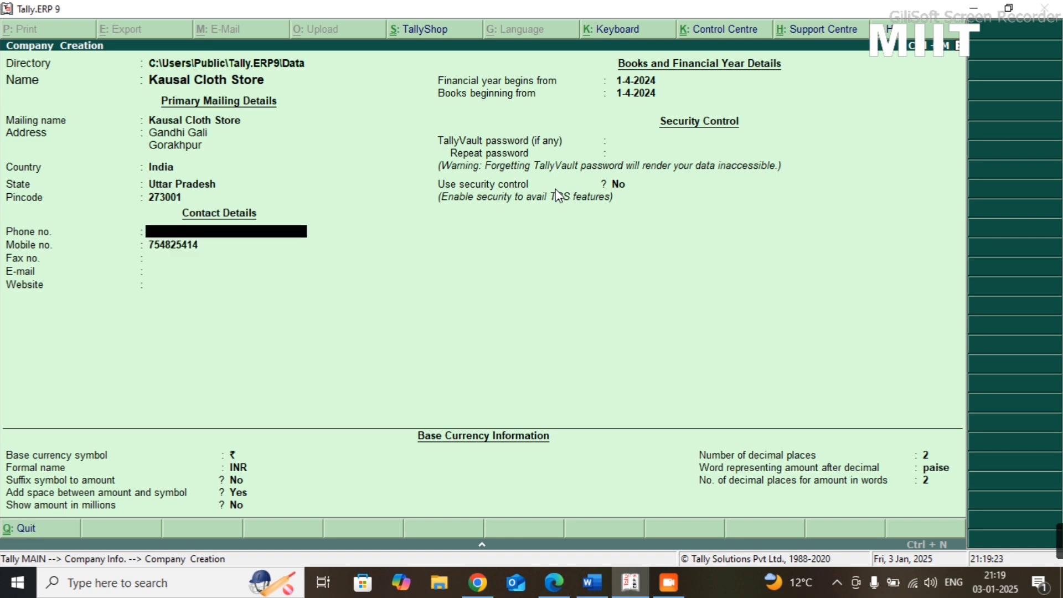
pyautogui.press('Down')
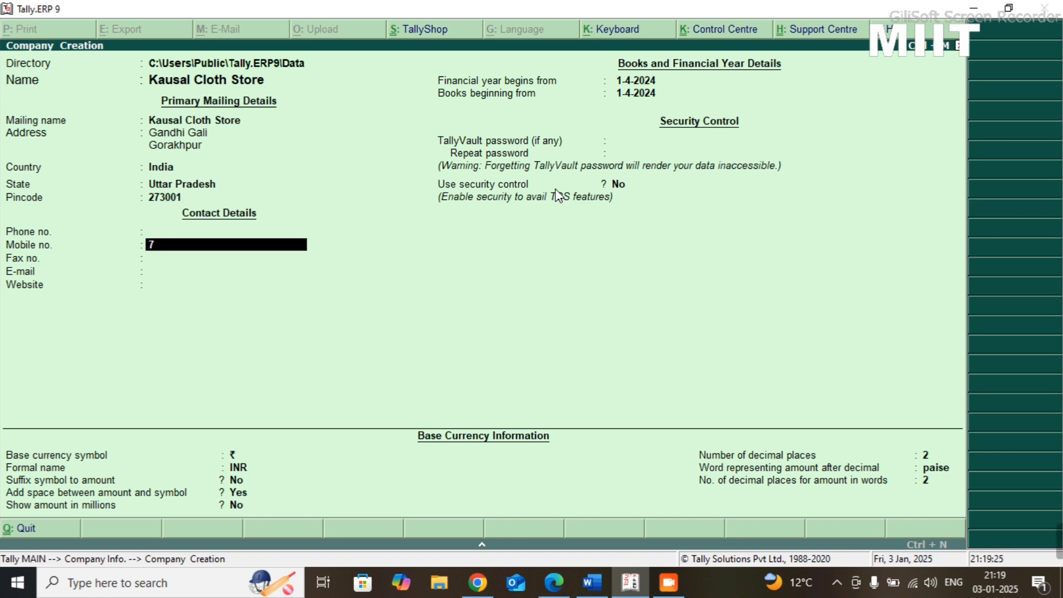
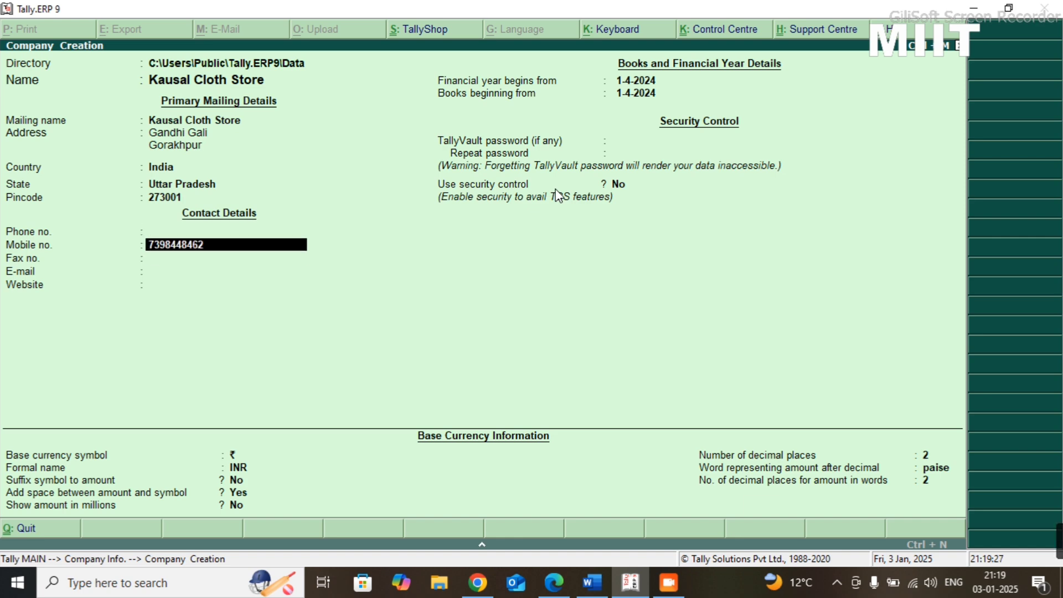
pyautogui.press('Return')
pyautogui.press('Return')
pyautogui.press('Return')
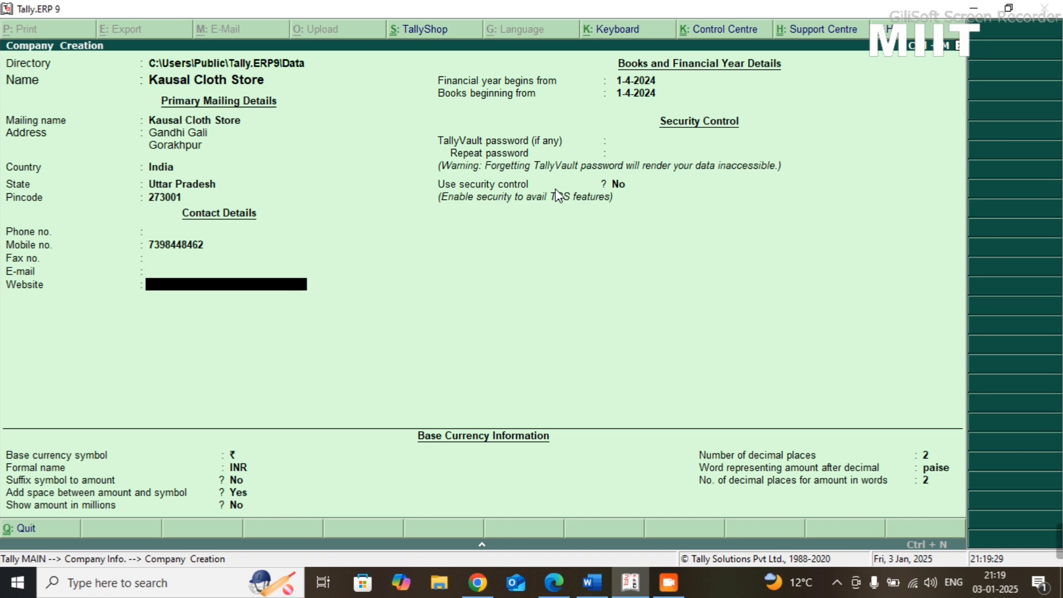
# - Set the books beginning date to 1-6-2024 and save the company without a website or TallyVault password
pyautogui.press('Return')
pyautogui.press('Return')
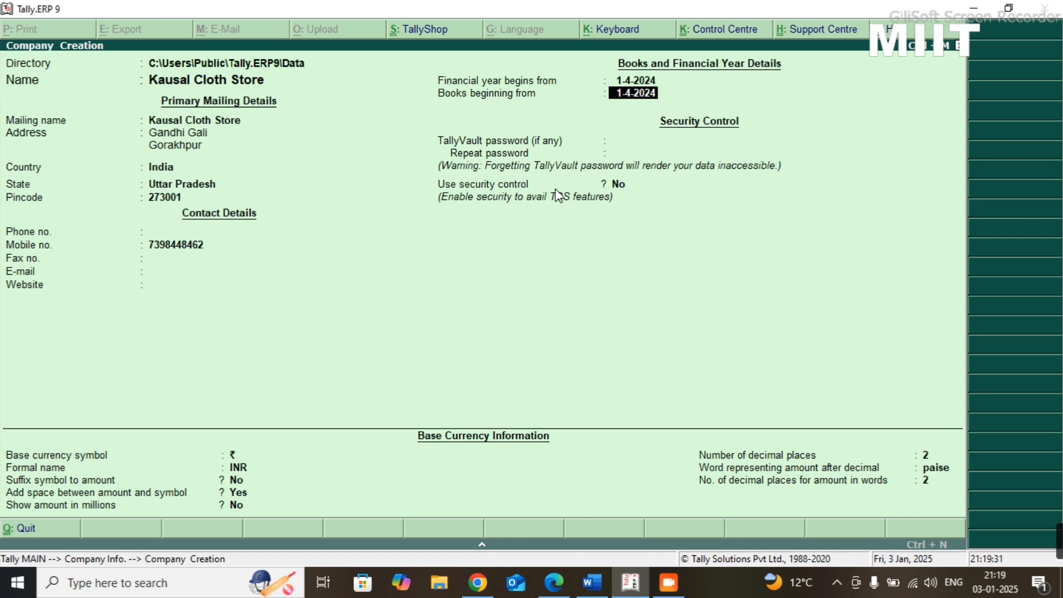
pyautogui.write('01-06-2024')
pyautogui.press('Return')
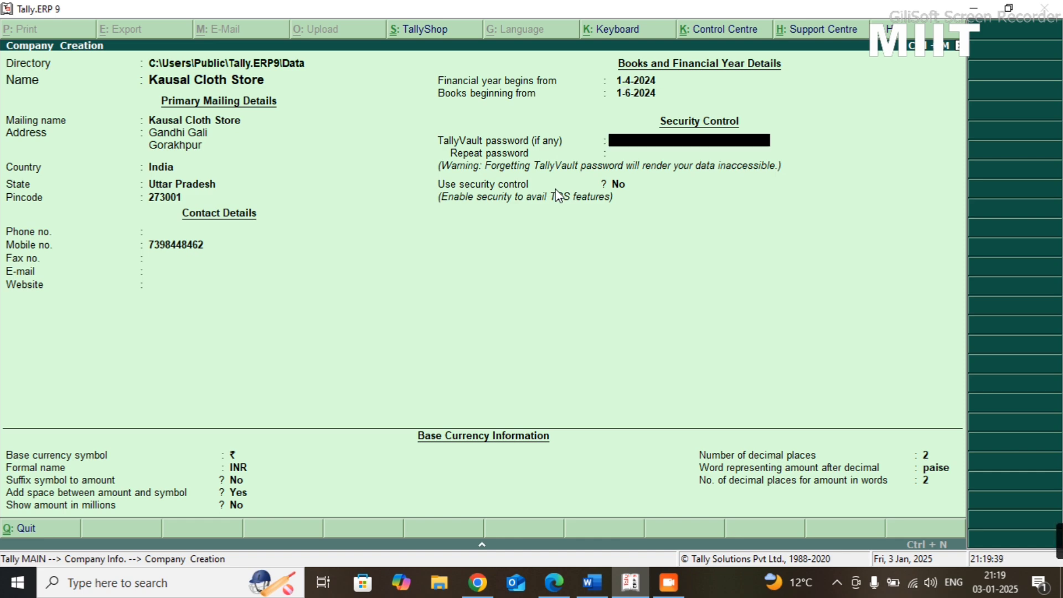
pyautogui.click(555, 189)
pyautogui.hotkey('ctrl', 'a')
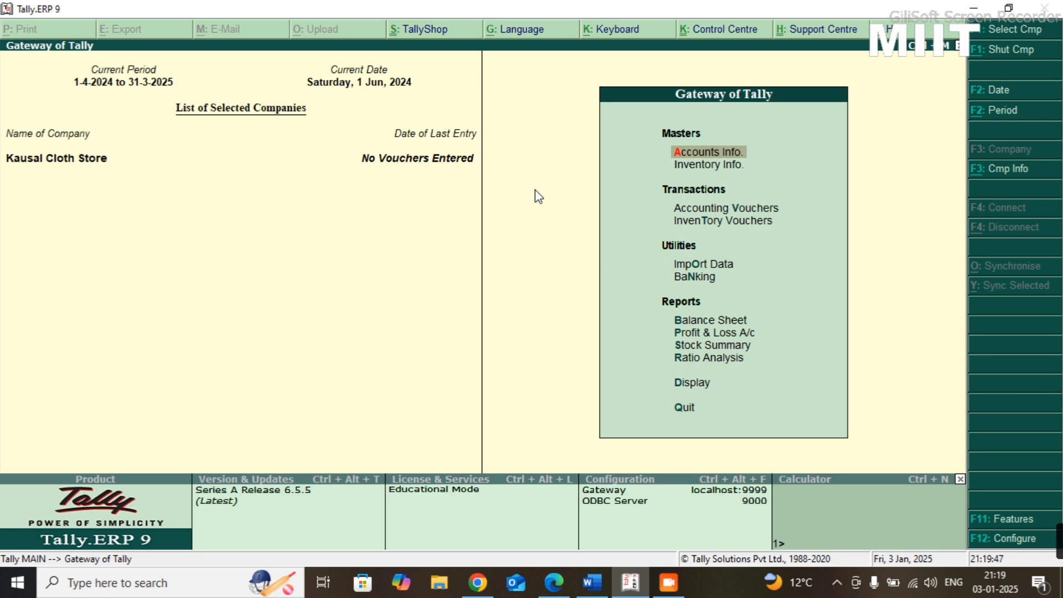
# - Enable Goods and Services Tax in the company's statutory and taxation features and open the GST details for alteration
pyautogui.press('F11')
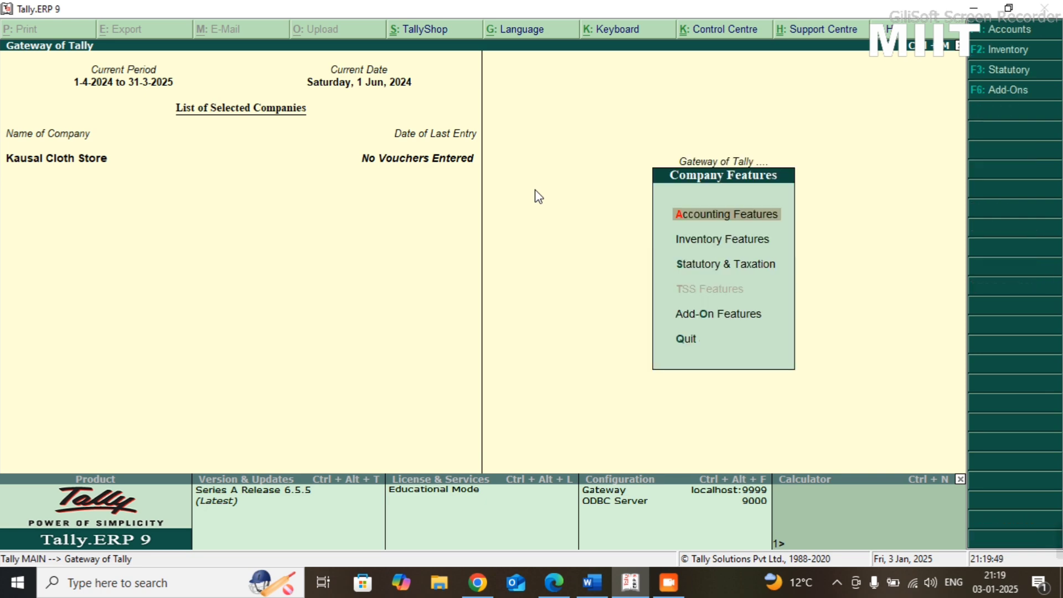
pyautogui.press('F3')
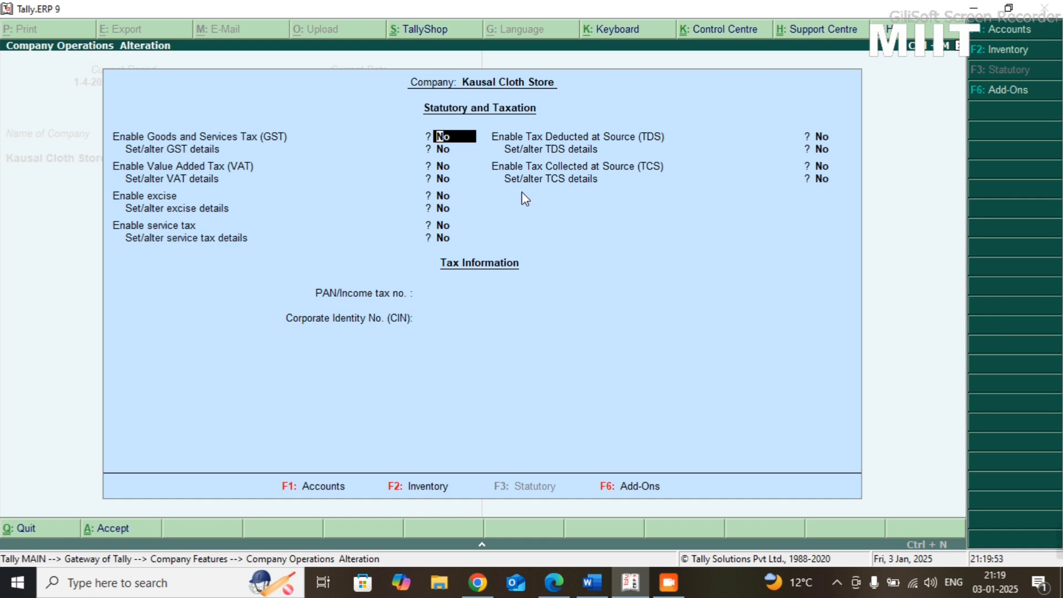
pyautogui.write('y')
pyautogui.press('Return')
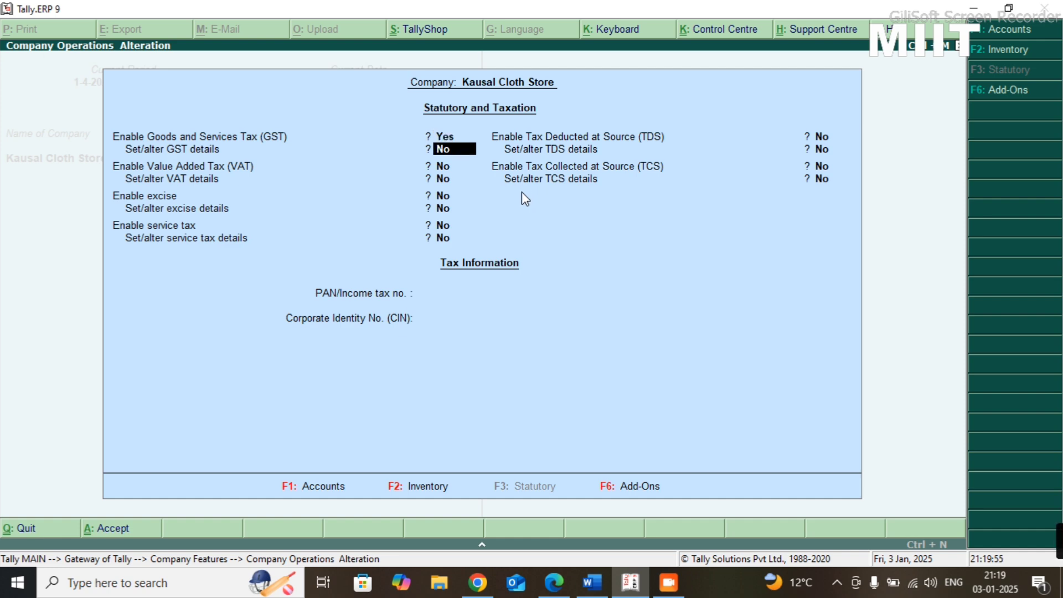
pyautogui.write('y')
pyautogui.press('Return')
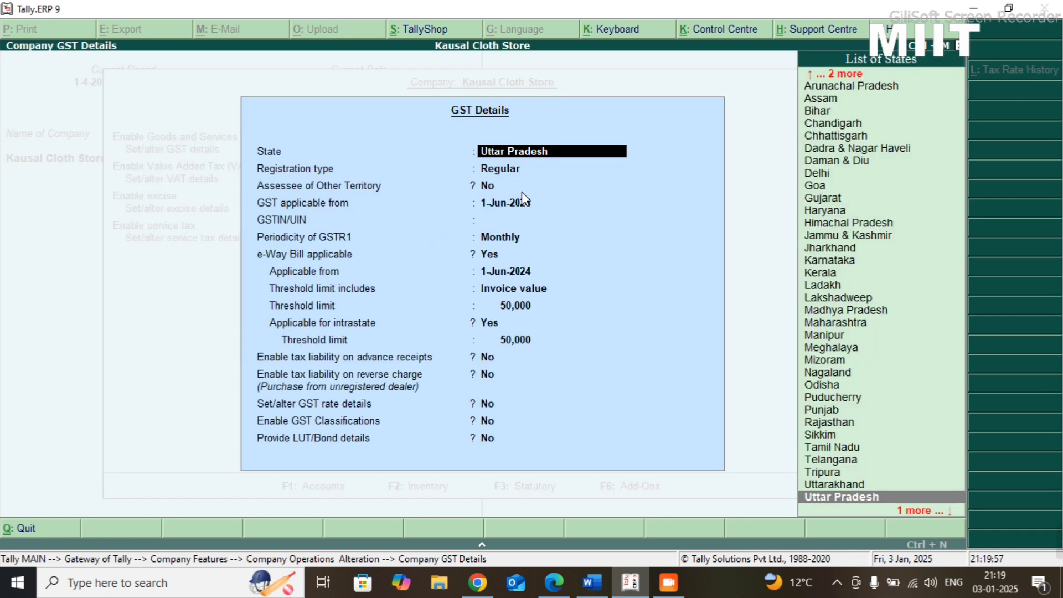
# - Keep Uttar Pradesh and Regular registration, leave GSTIN/UIN blank, and set the periodicity of GSTR1 to Quarterly
pyautogui.press('Return')
pyautogui.press('Return')
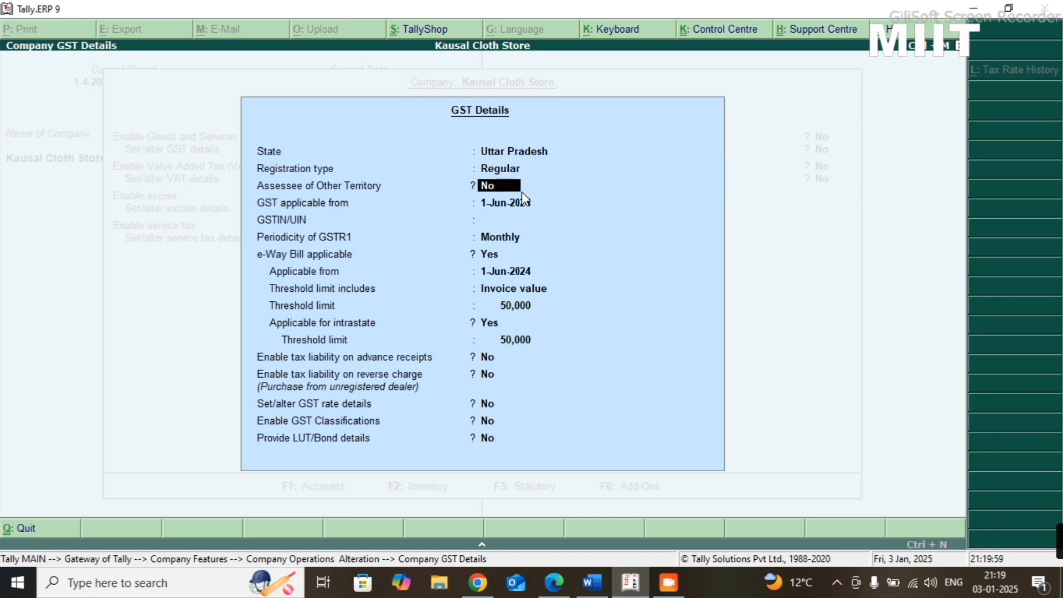
pyautogui.press('Return')
pyautogui.press('Return')
pyautogui.press('Return')
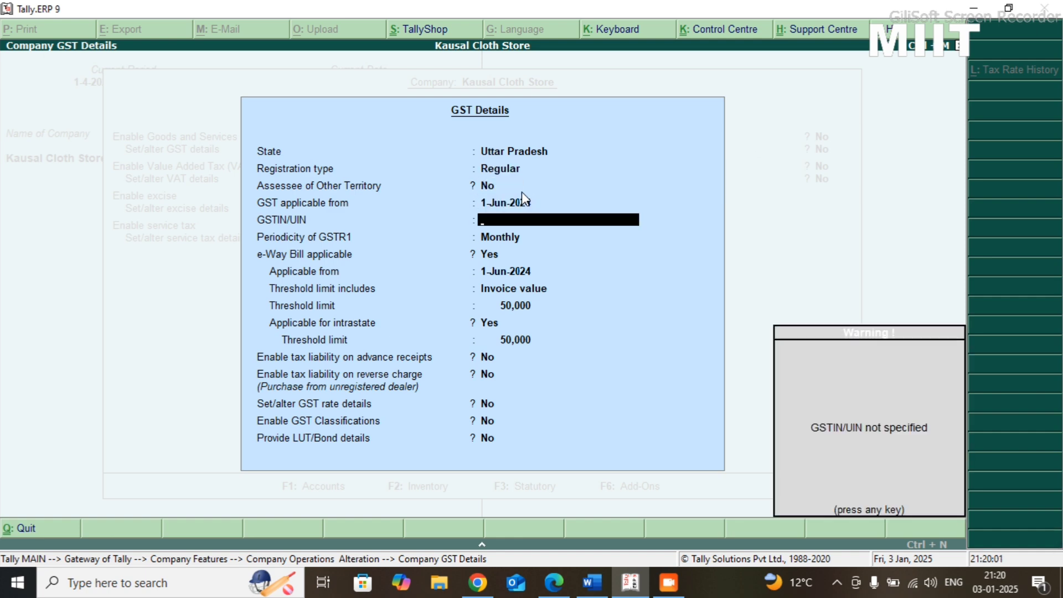
pyautogui.press('Return')
pyautogui.write('q')
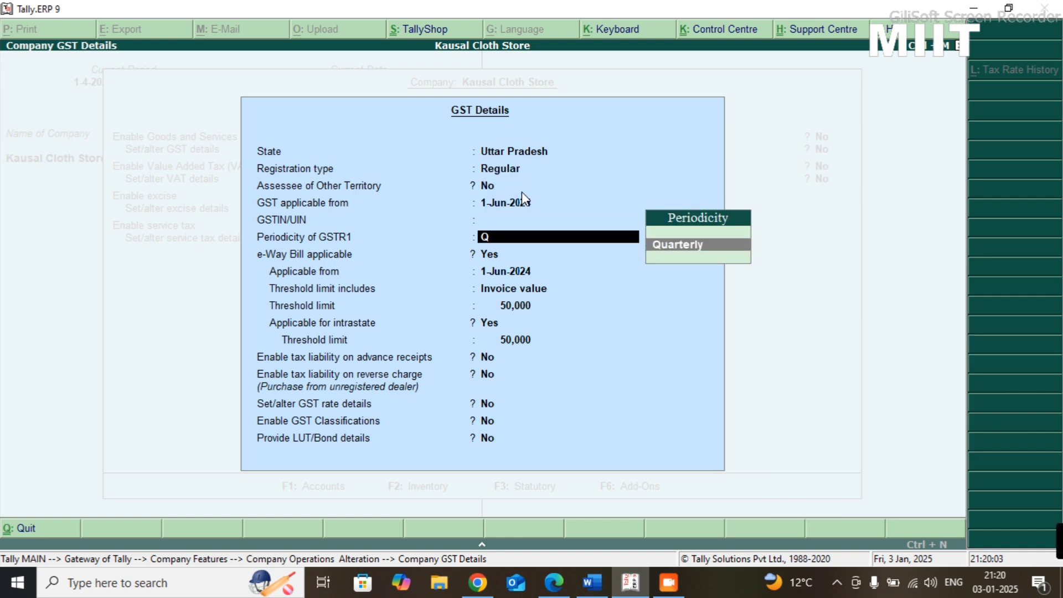
pyautogui.press('Return')
pyautogui.press('Return')
pyautogui.press('Return')
pyautogui.press('Return')
pyautogui.press('Return')
pyautogui.press('Return')
pyautogui.press('Return')
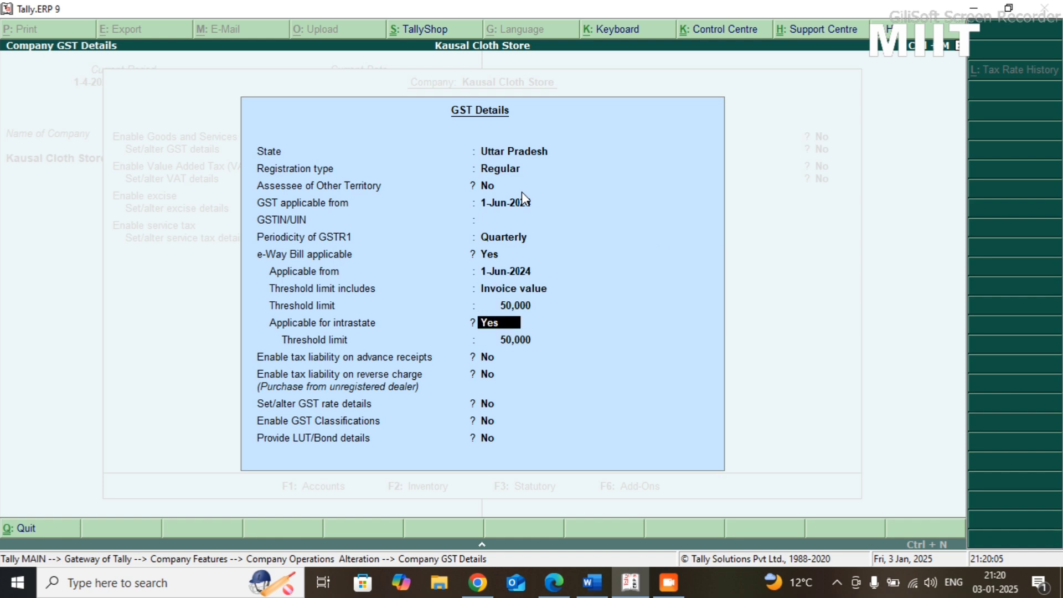
# - Keep the e-Way Bill defaults and enable tax liability on both advance receipts and reverse charge
pyautogui.write('y')
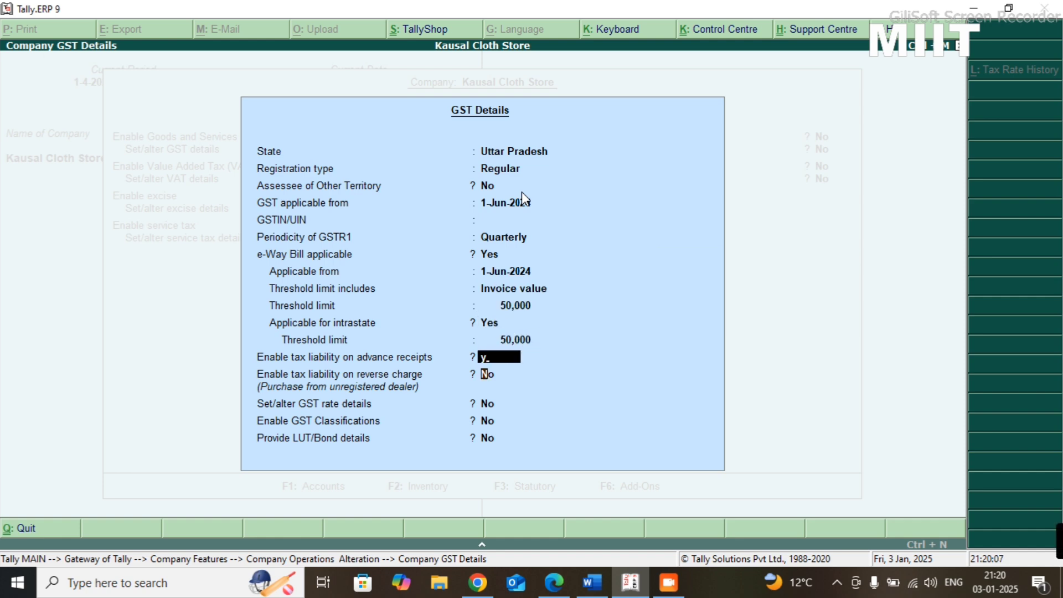
pyautogui.press('Return')
pyautogui.write('y')
pyautogui.press('Return')
pyautogui.press('Return')
# - Set the option to alter GST rate details to Yes and open the company's tax rate details
pyautogui.write('y')
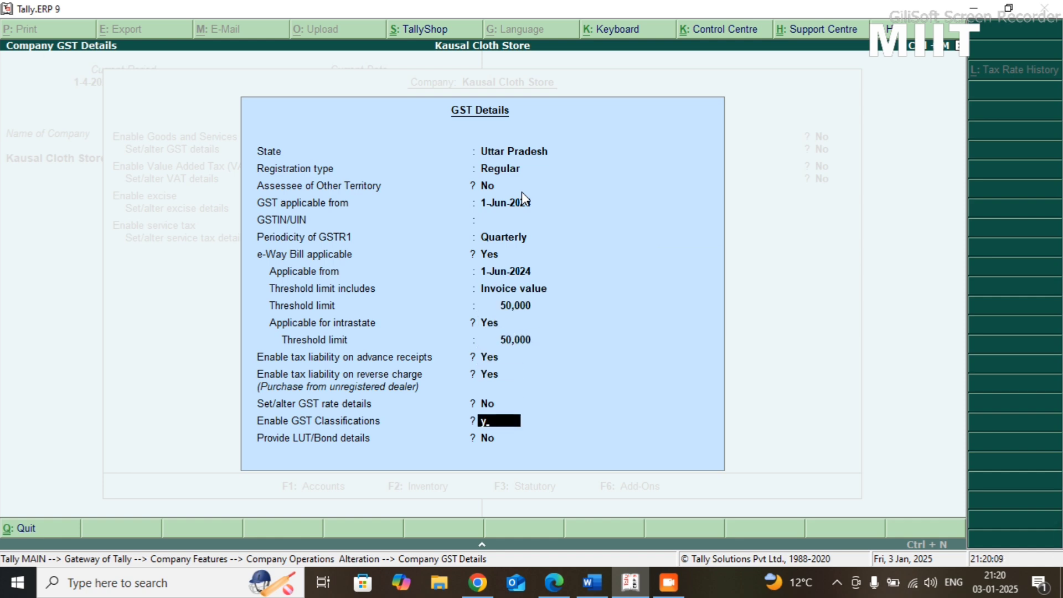
pyautogui.press('BackSpace')
pyautogui.press('BackSpace')
pyautogui.write('y')
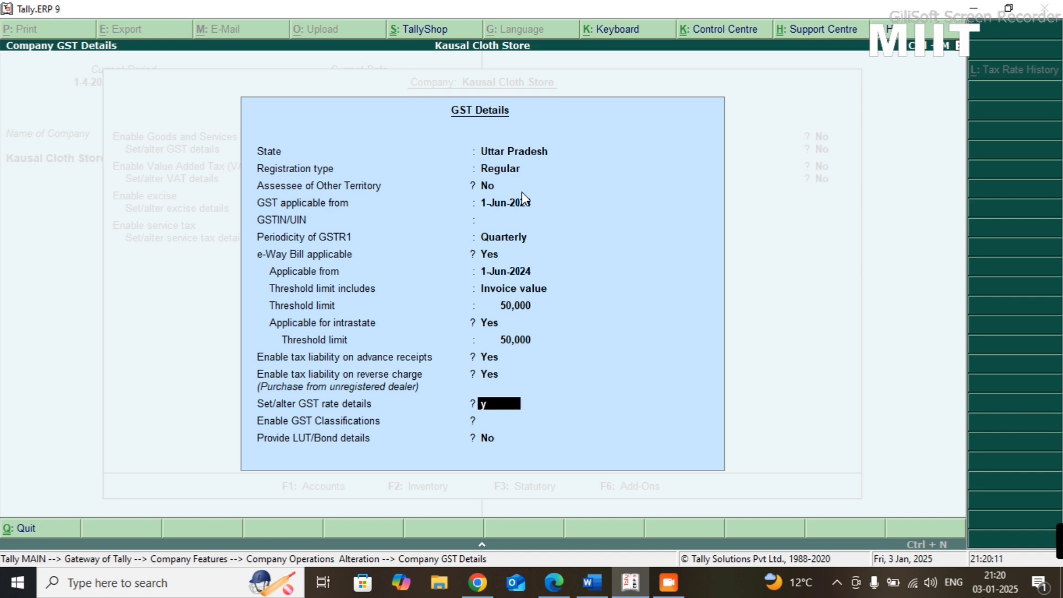
pyautogui.press('Return')
pyautogui.press('Escape')
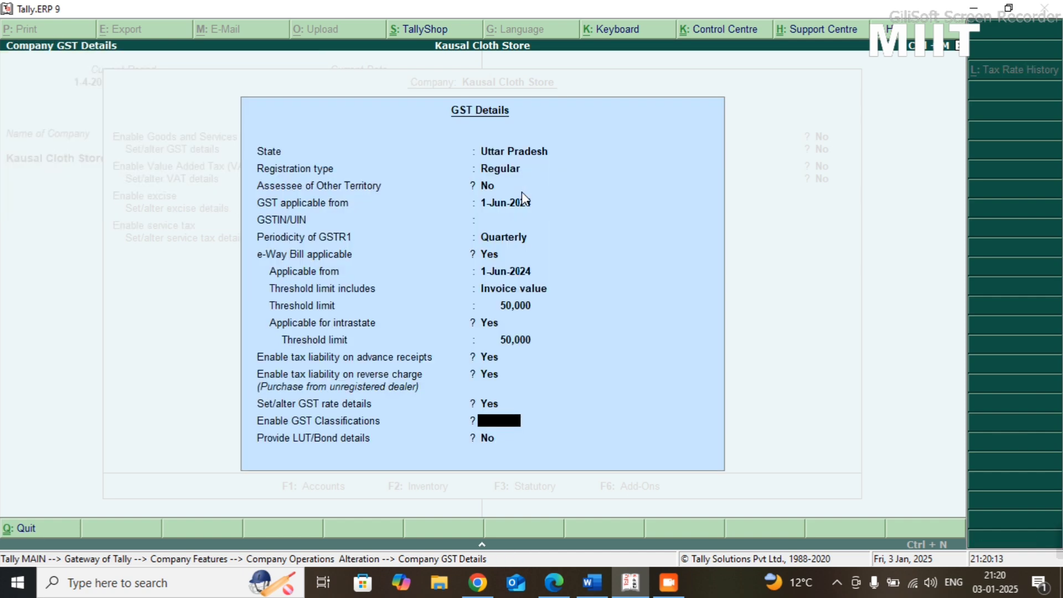
pyautogui.press('BackSpace')
pyautogui.press('Return')
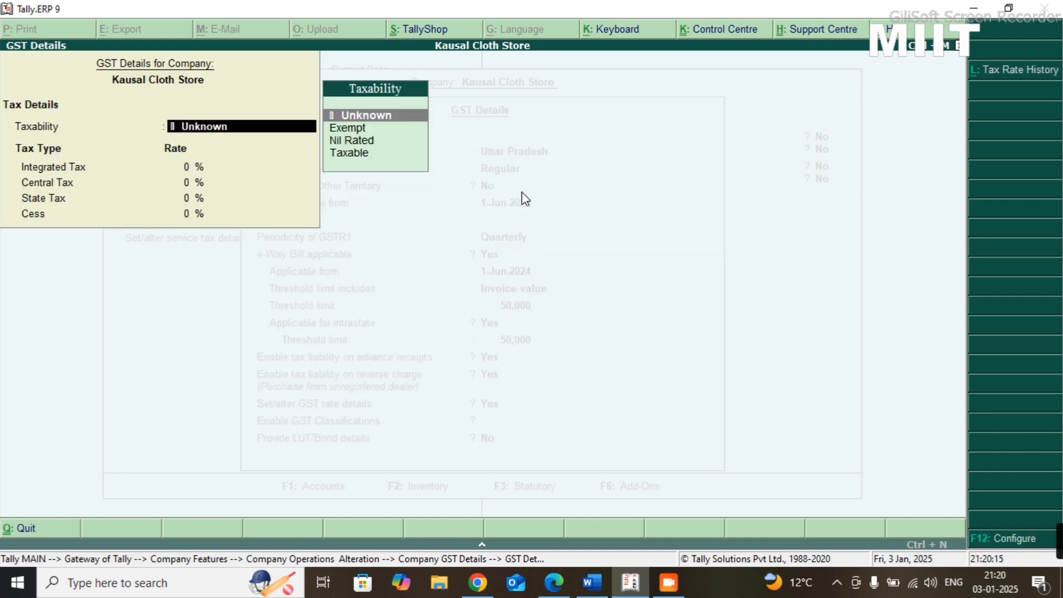
# - Set taxability to Taxable with an integrated tax rate of 12% and accept the central, state and cess rates
pyautogui.write('t')
pyautogui.press('Return')
pyautogui.write('12')
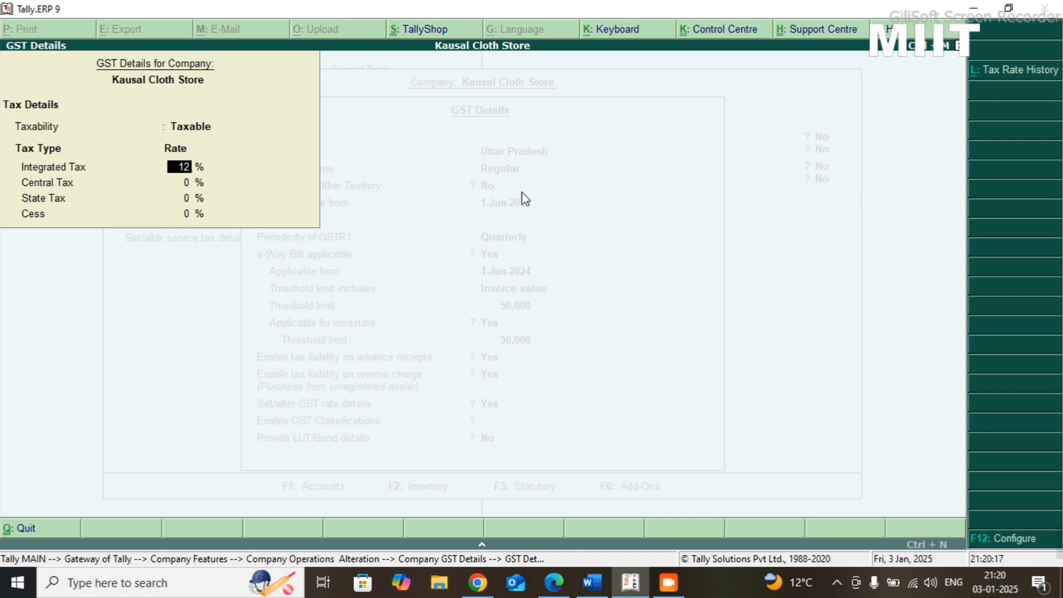
pyautogui.press('Return')
pyautogui.press('Return')
pyautogui.press('Return')
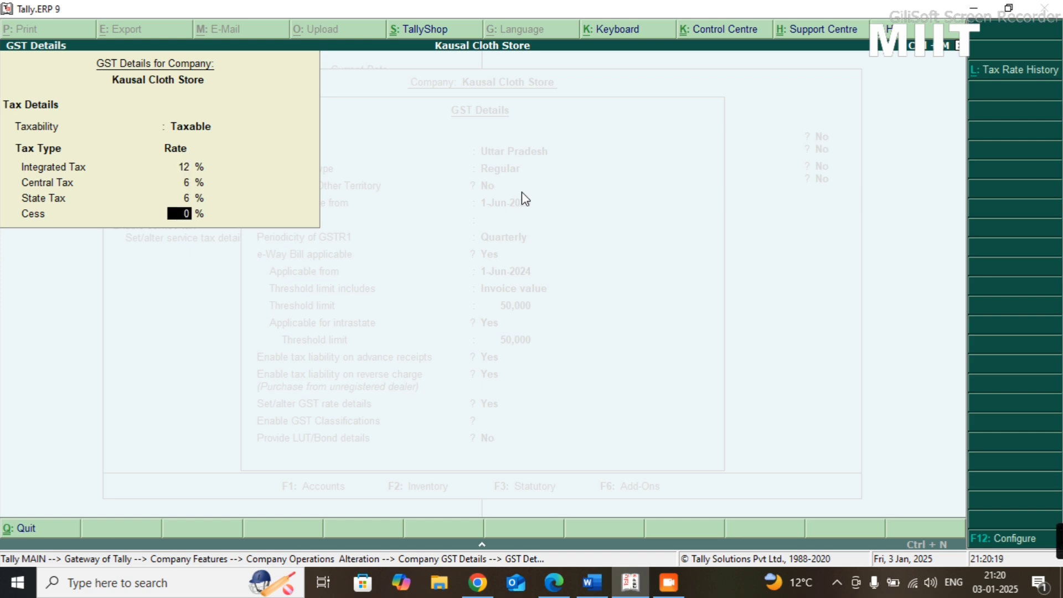
# - Enable GST classifications, keep LUT/Bond details at No, and accept the company's GST details
pyautogui.press('Return')
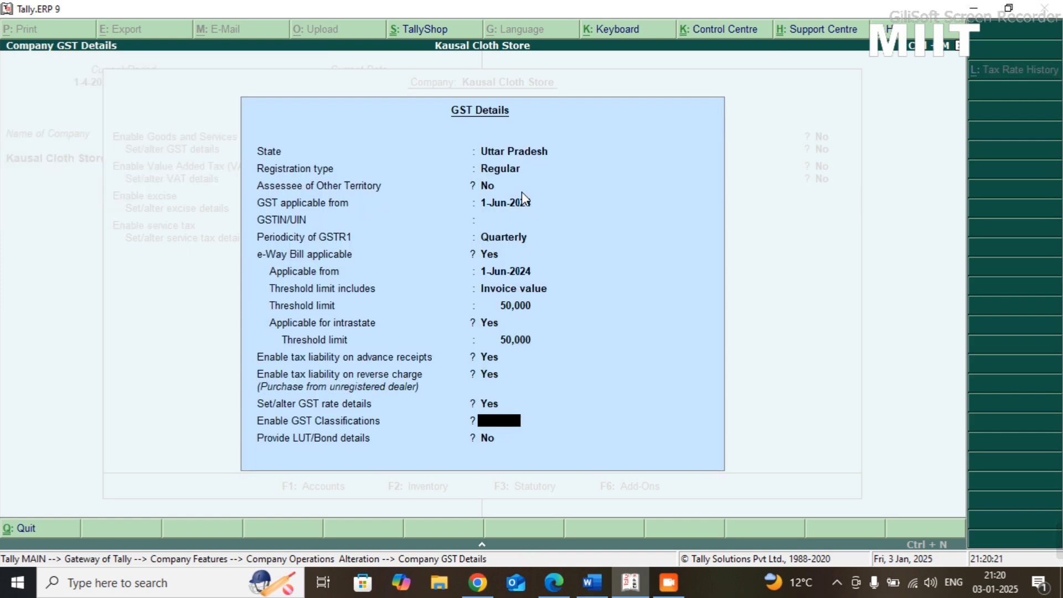
pyautogui.write('y')
pyautogui.press('Return')
pyautogui.press('Return')
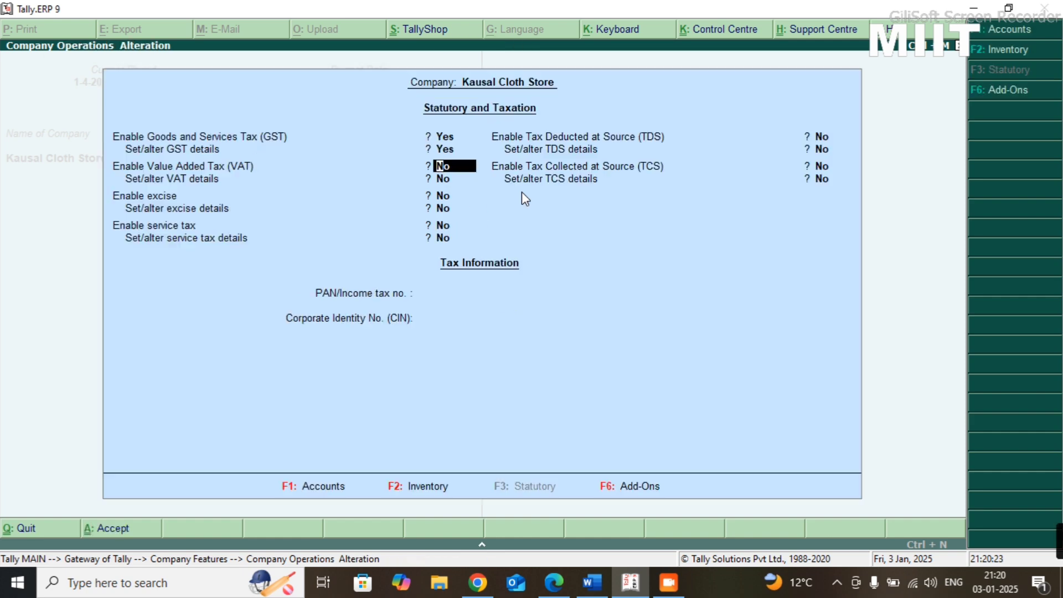
# - Accept the company's statutory and taxation features and open the creation form for a single ledger
pyautogui.hotkey('ctrl', 'a')
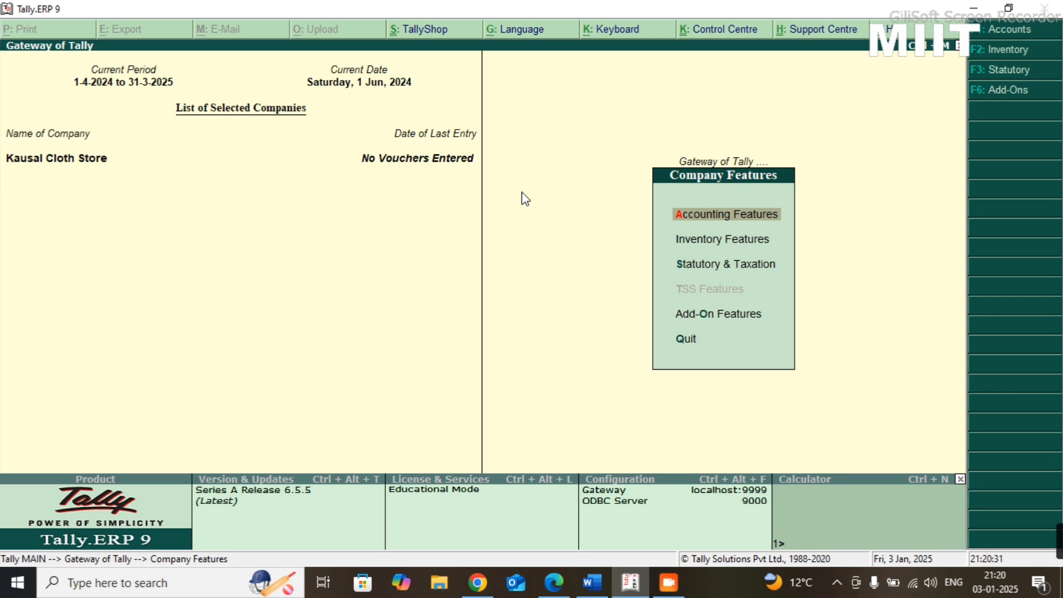
pyautogui.press('Escape')
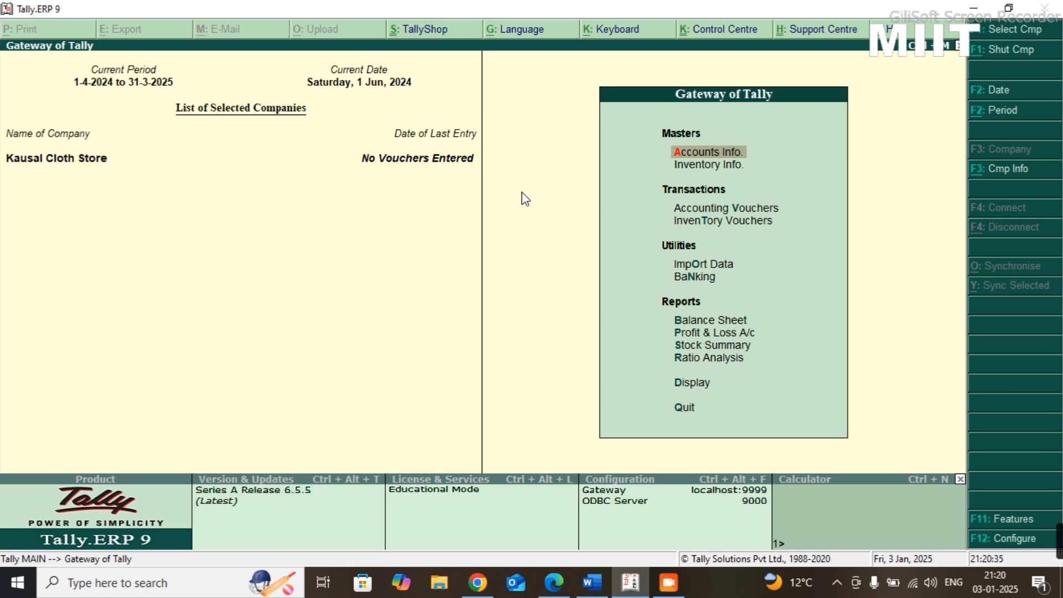
pyautogui.press('Return')
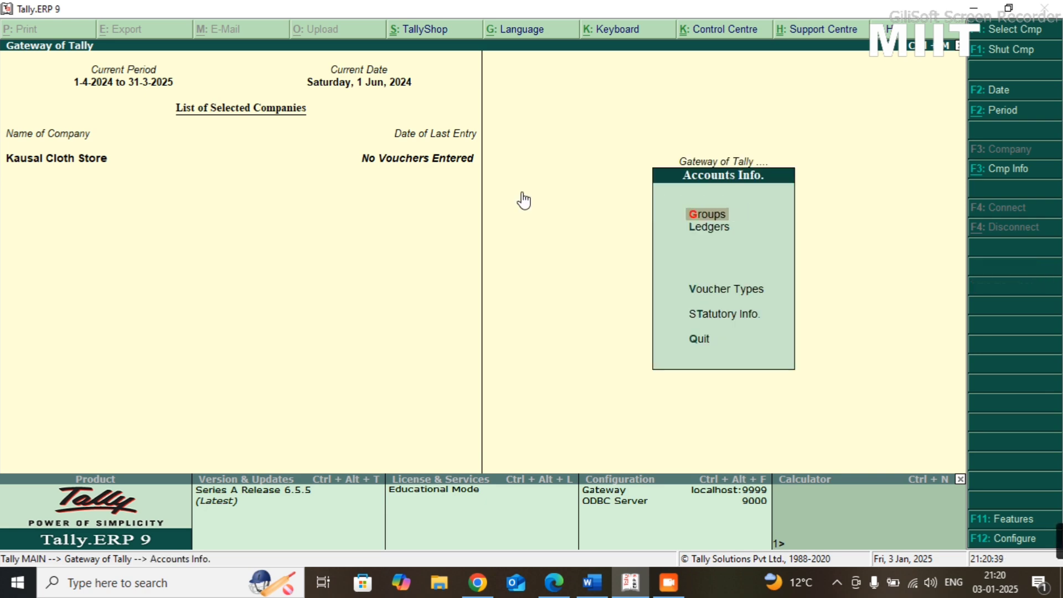
pyautogui.press('Down')
pyautogui.press('Return')
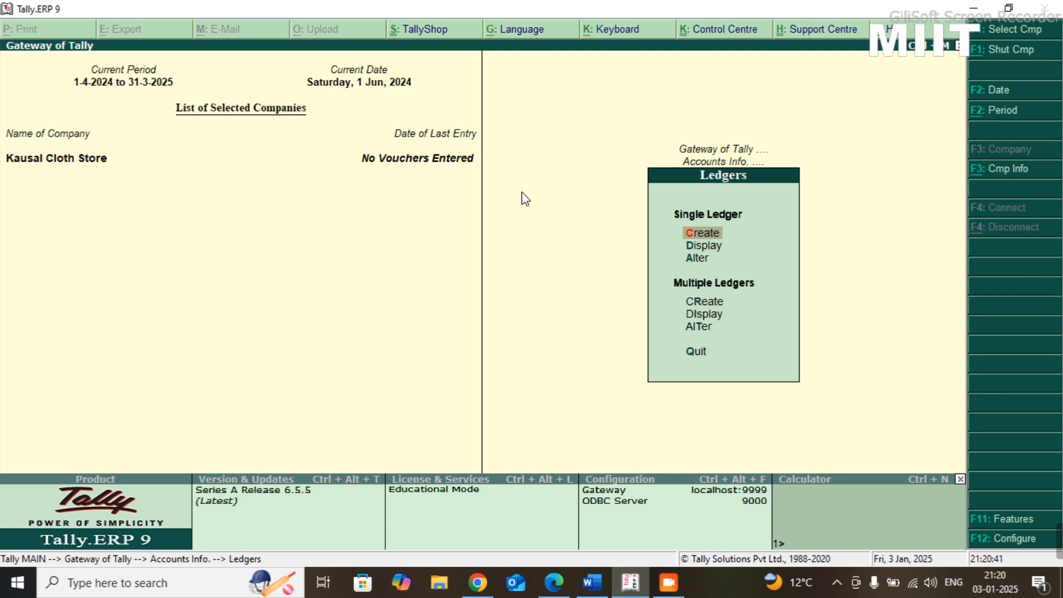
pyautogui.press('Return')
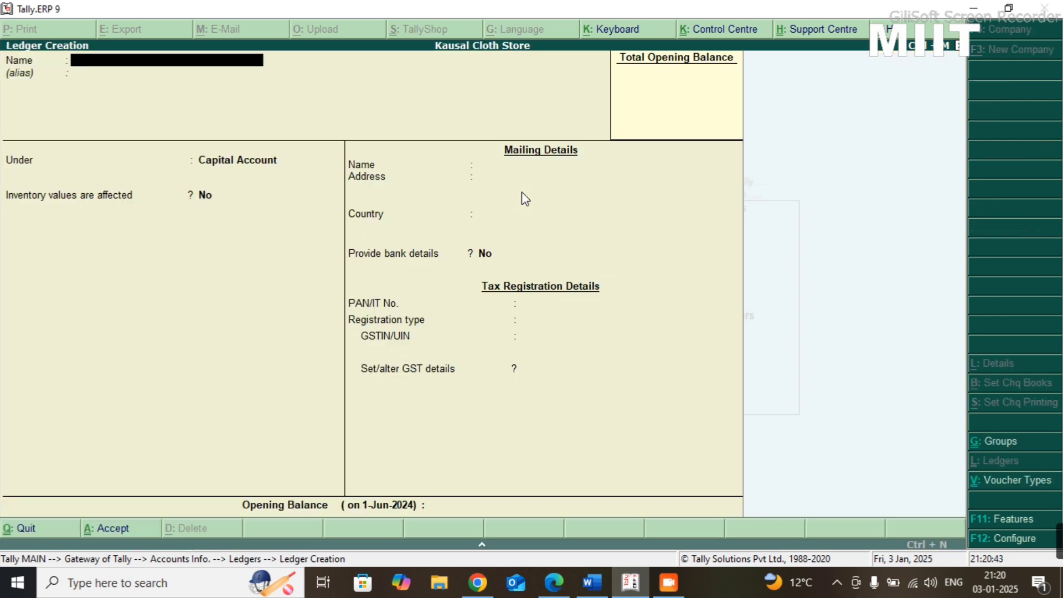
# - Name the new ledger IGST and place it under the Duties & Taxes group
pyautogui.write('IGST')
pyautogui.press('Return')
pyautogui.press('Return')
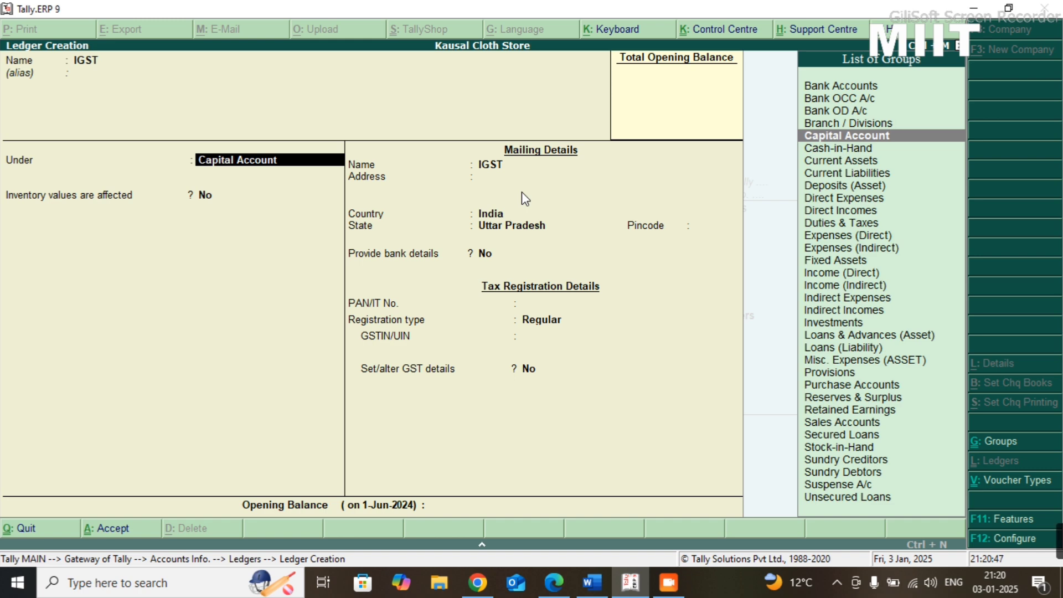
pyautogui.write('DUTI')
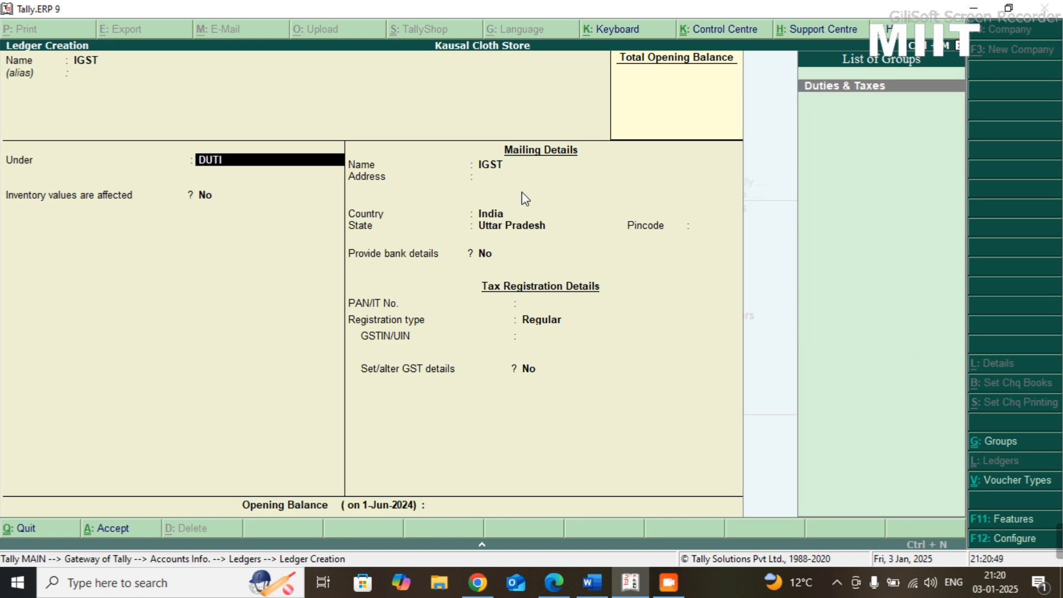
pyautogui.press('Return')
# - Set the IGST ledger's duty type to GST and tax type to Integrated Tax, and save the ledger
pyautogui.press('Up')
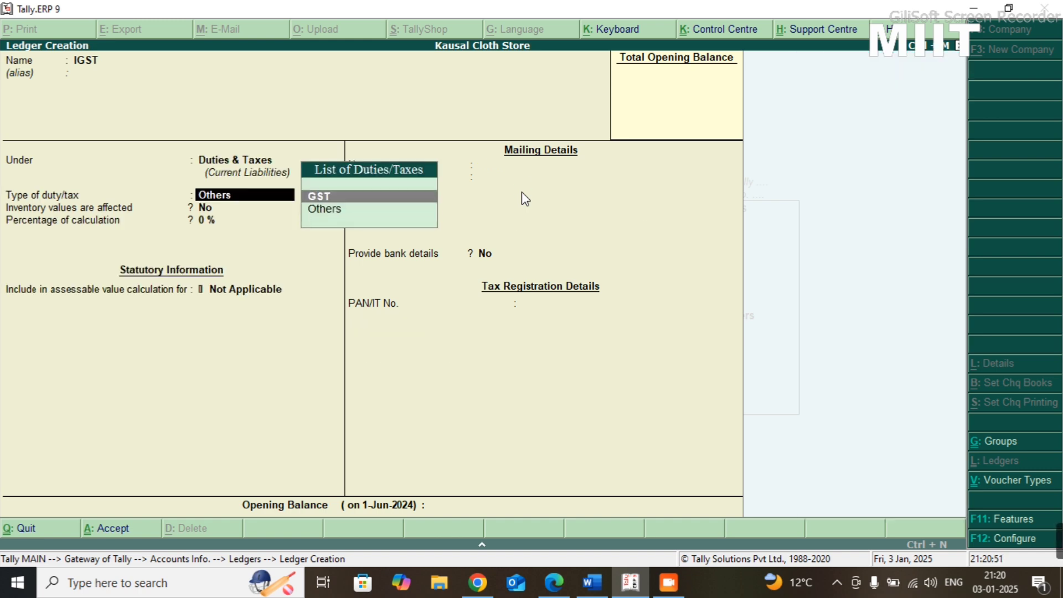
pyautogui.press('Return')
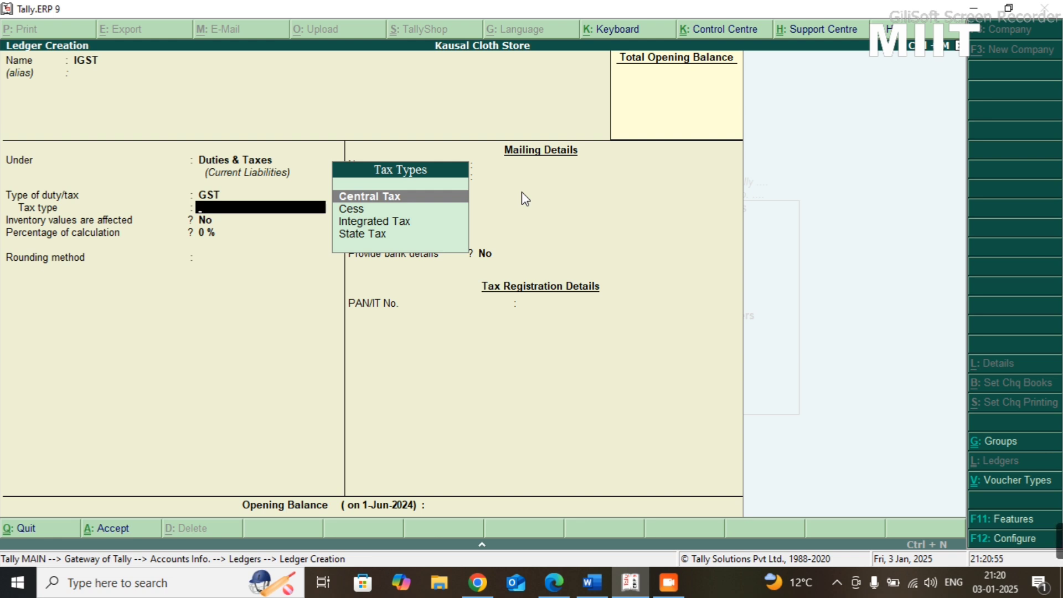
pyautogui.press('Down')
pyautogui.press('Down')
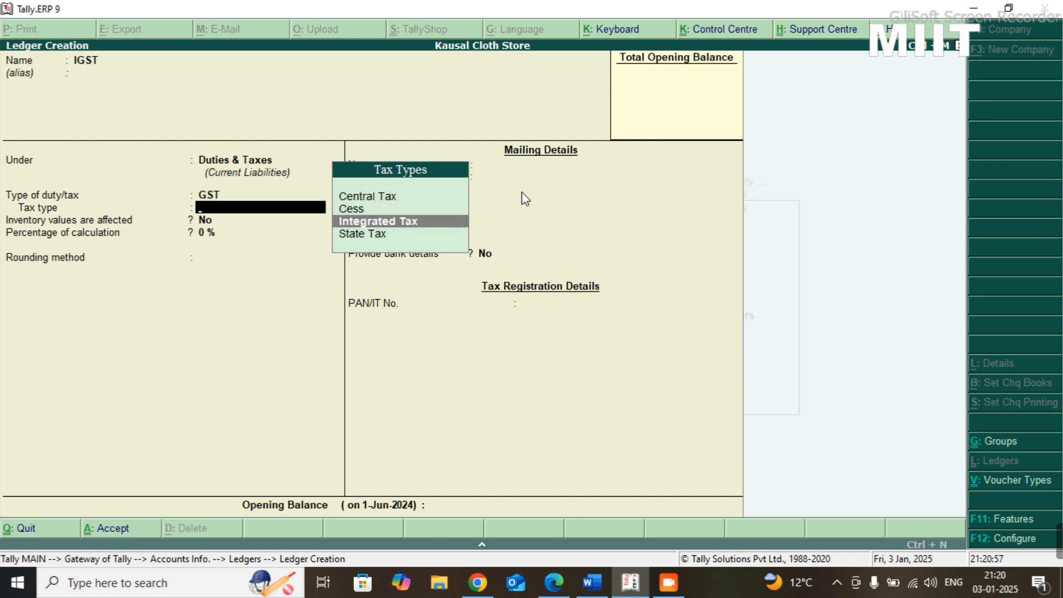
pyautogui.press('Return')
pyautogui.hotkey('ctrl', 'a')
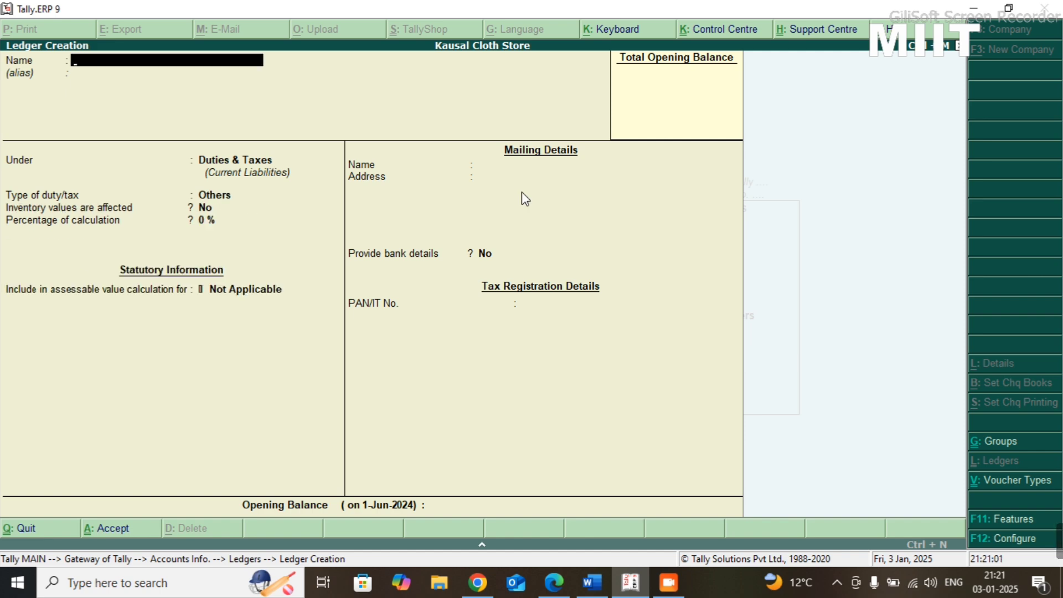
# - Create a CGST ledger under Duties & Taxes with duty type GST and tax type Central Tax
pyautogui.write('CGST')
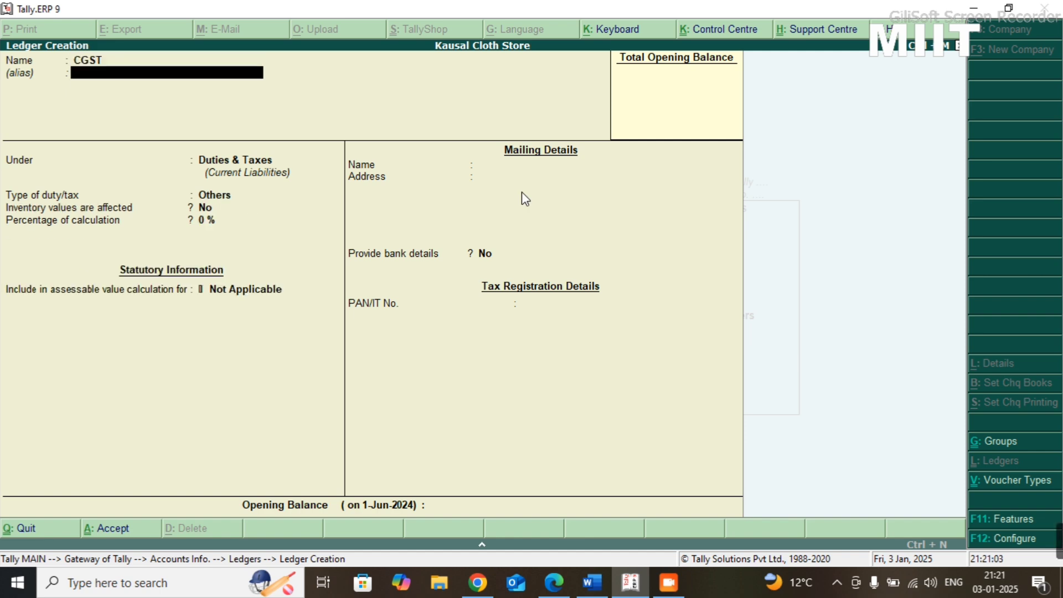
pyautogui.press('Return')
pyautogui.press('Return')
pyautogui.press('Return')
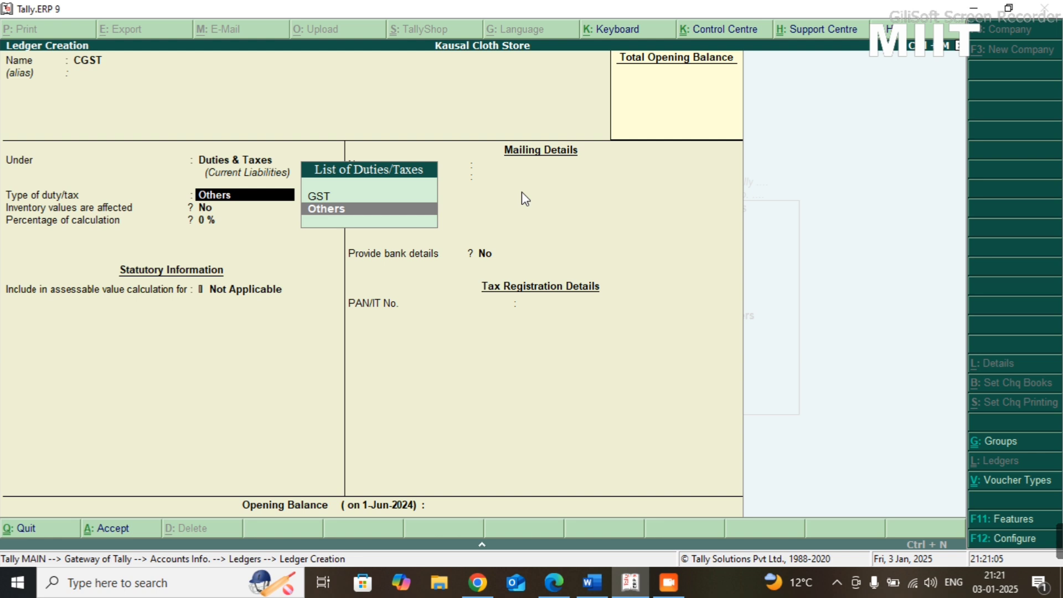
pyautogui.press('Up')
pyautogui.press('Return')
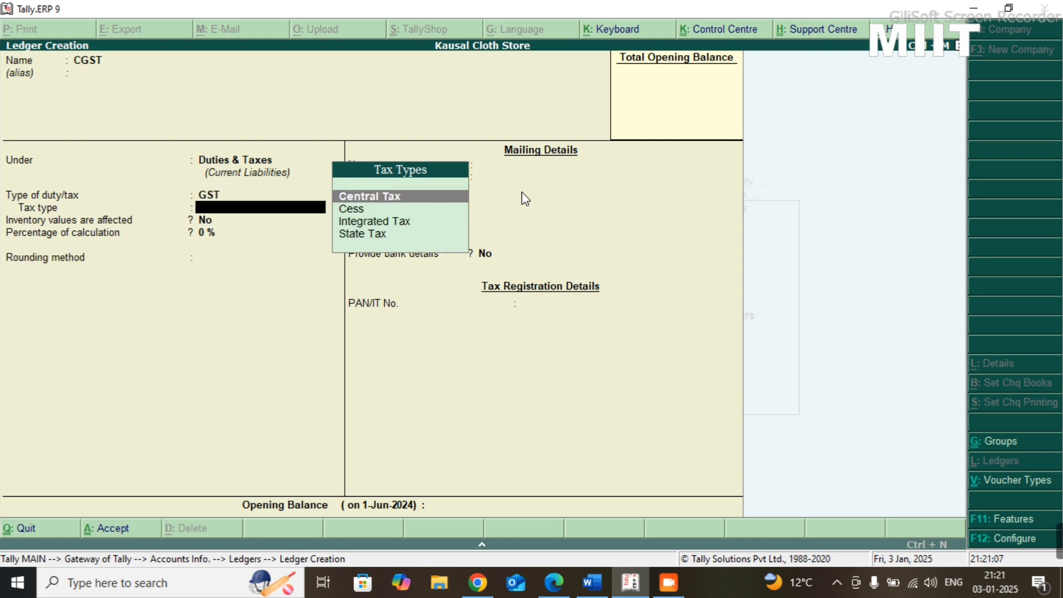
pyautogui.press('Return')
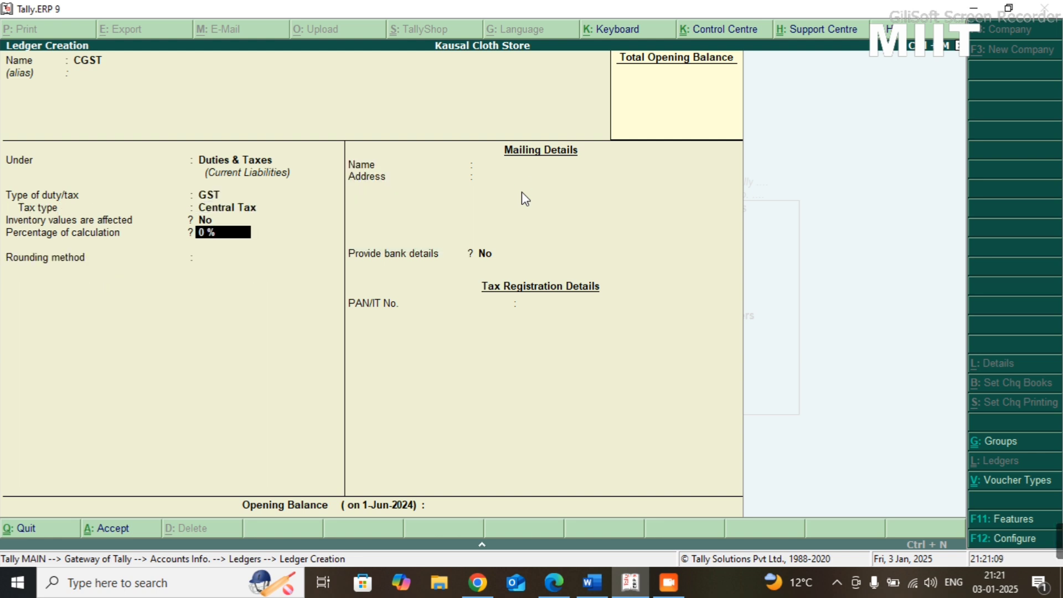
pyautogui.hotkey('ctrl', 'a')
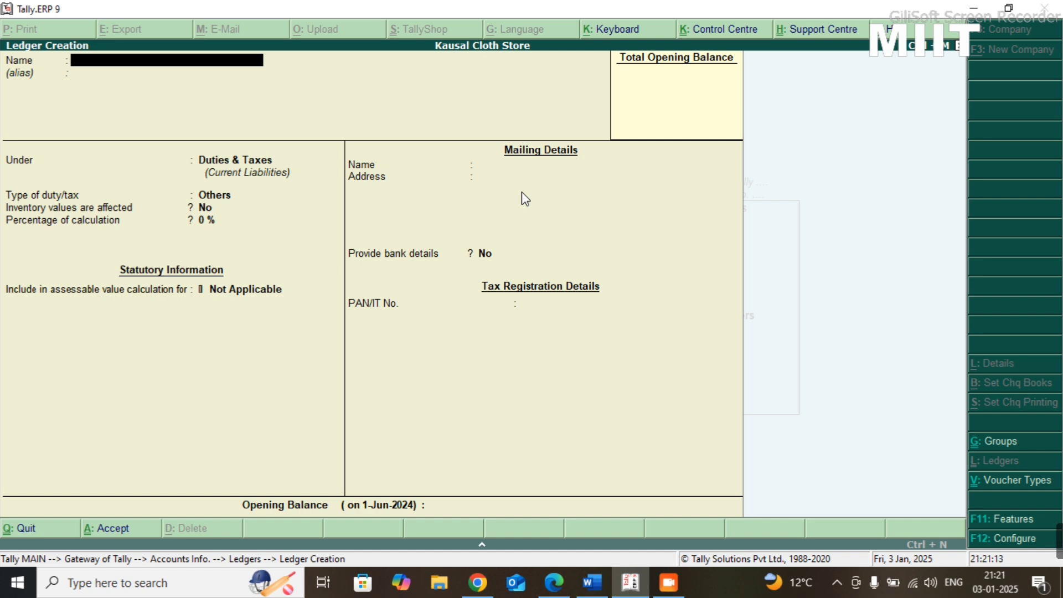
# - Create an SGST ledger under Duties & Taxes with duty type GST and tax type State Tax
pyautogui.write('SGST')
pyautogui.press('Return')
pyautogui.press('Return')
pyautogui.press('Return')
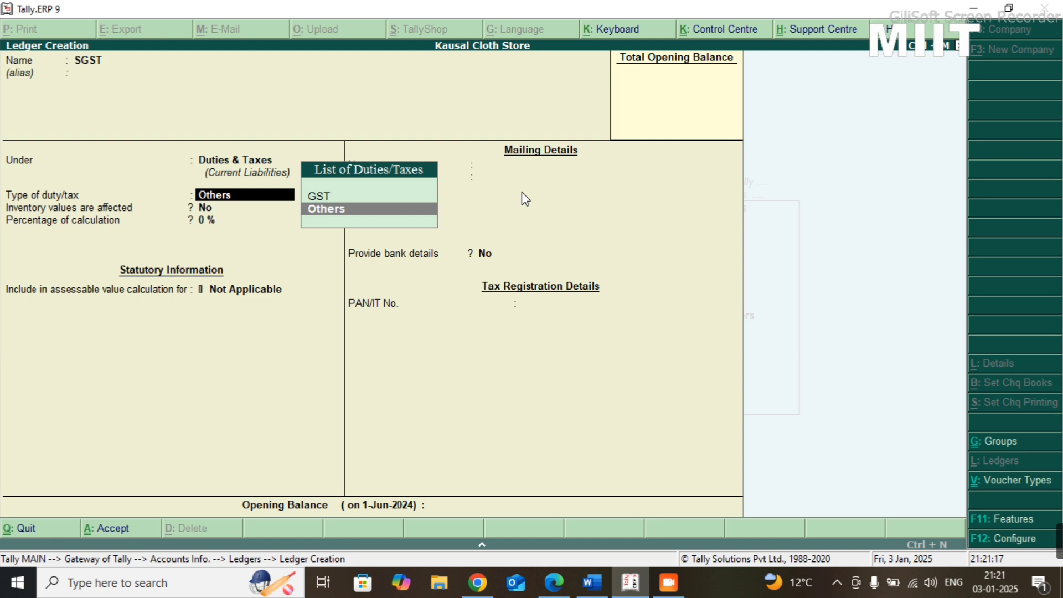
pyautogui.press('Up')
pyautogui.press('Return')
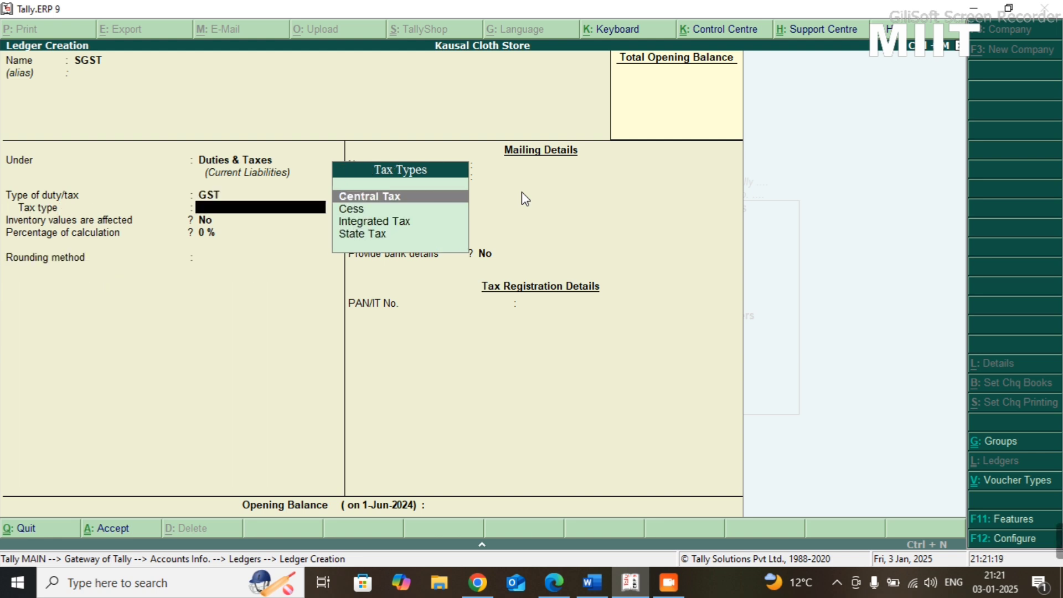
pyautogui.press('Down')
pyautogui.press('Down')
pyautogui.press('Down')
pyautogui.press('Return')
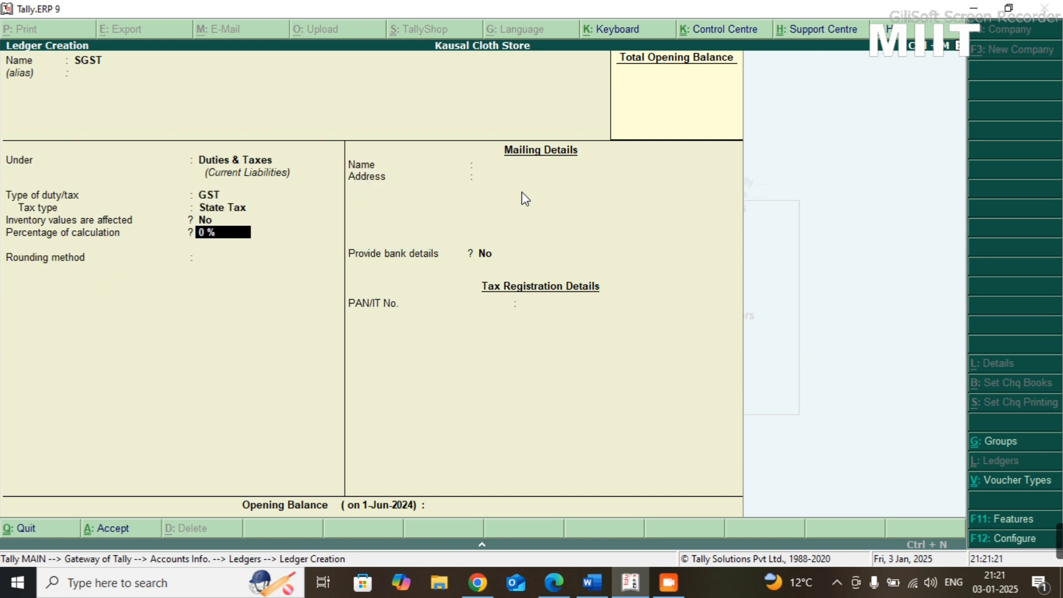
pyautogui.hotkey('ctrl', 'a')
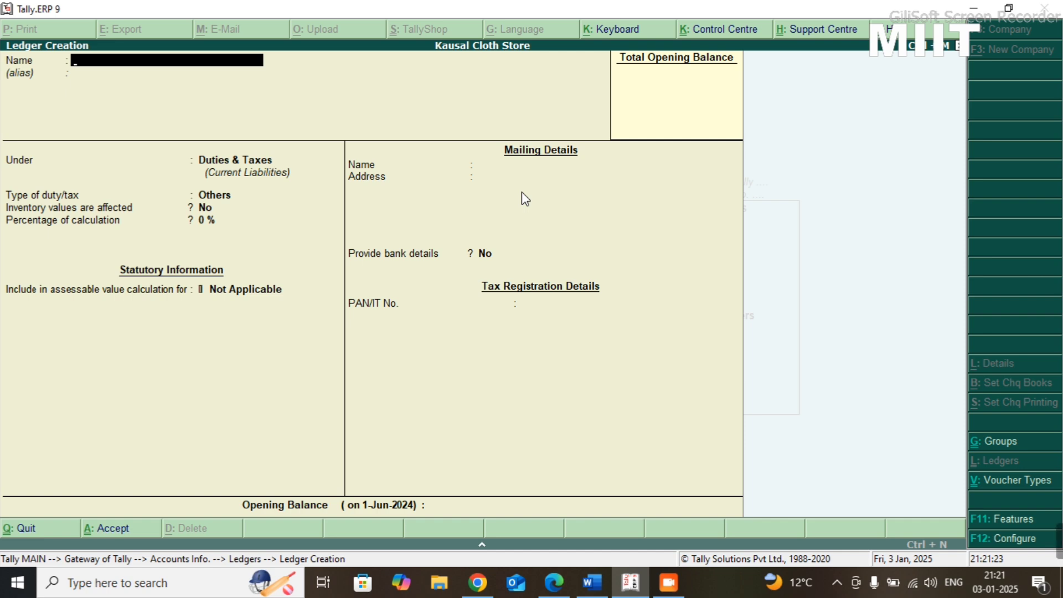
# - Name the next new ledger Sale and place it under the Sales Accounts group
pyautogui.write('SALE')
pyautogui.press('BackSpace')
pyautogui.press('BackSpace')
pyautogui.press('BackSpace')
pyautogui.press('BackSpace')
pyautogui.write('Sale')
pyautogui.press('Return')
pyautogui.write('Sa')
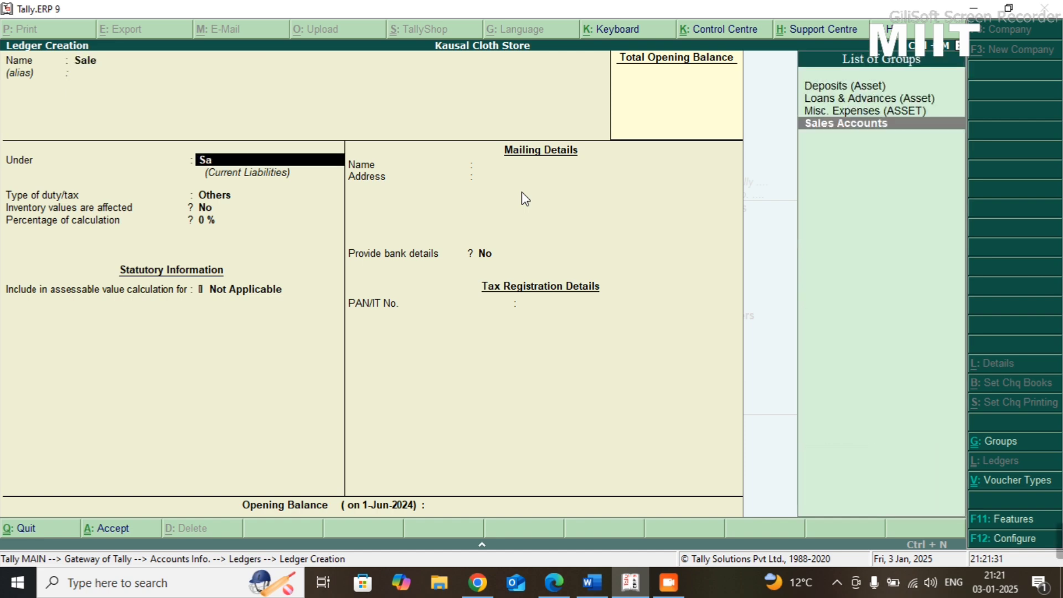
pyautogui.write('le')
pyautogui.press('Return')
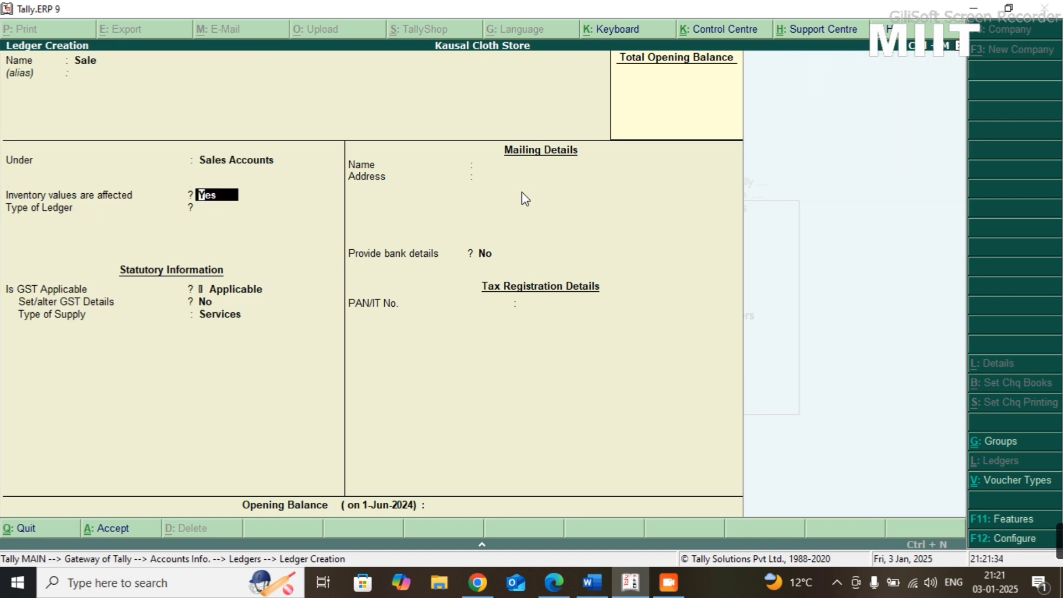
# - Keep inventory values affected and GST applicable for the Sale ledger, and open its GST details
pyautogui.press('Return')
pyautogui.press('Return')
pyautogui.press('Return')
pyautogui.press('y')
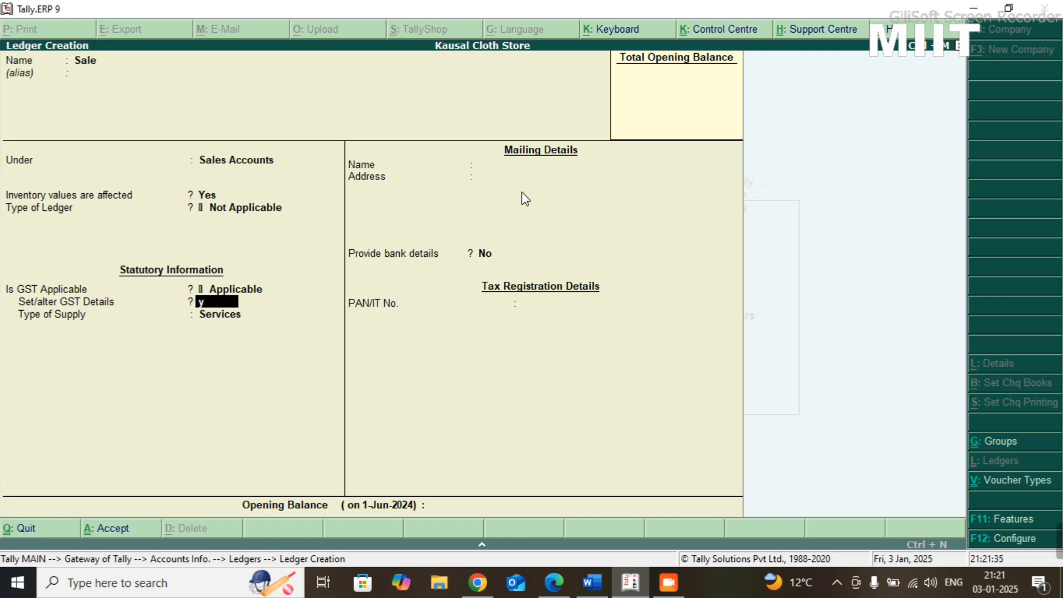
pyautogui.press('Return')
pyautogui.press('Return')
# - Set the Sale ledger's taxability to Taxable with an integrated tax rate of 12%, and save the ledger
pyautogui.press('End')
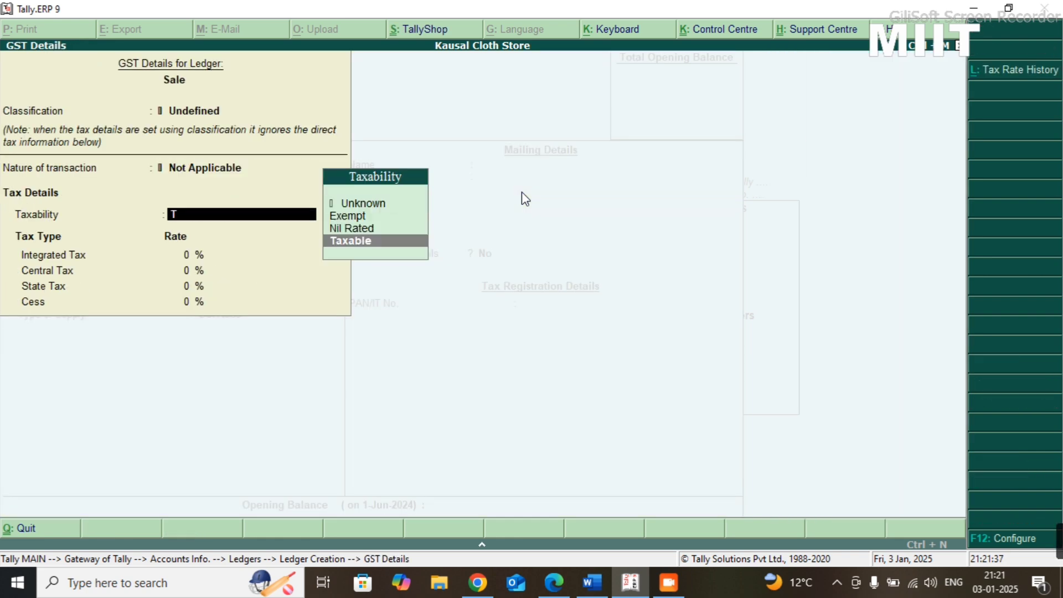
pyautogui.press('Return')
pyautogui.write('12')
pyautogui.press('Return')
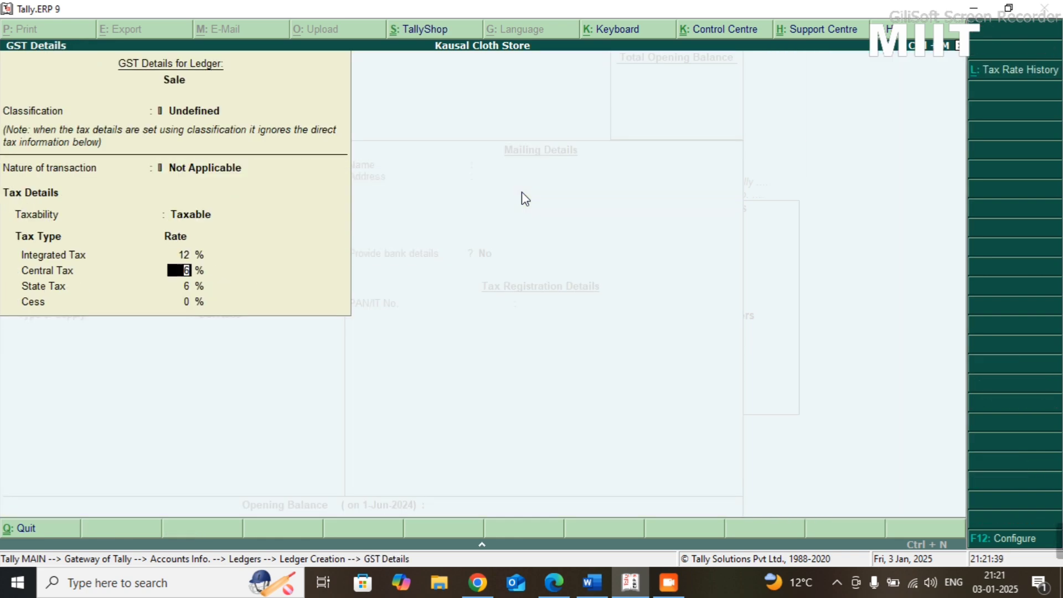
pyautogui.press('Return')
pyautogui.press('Return')
pyautogui.press('Return')
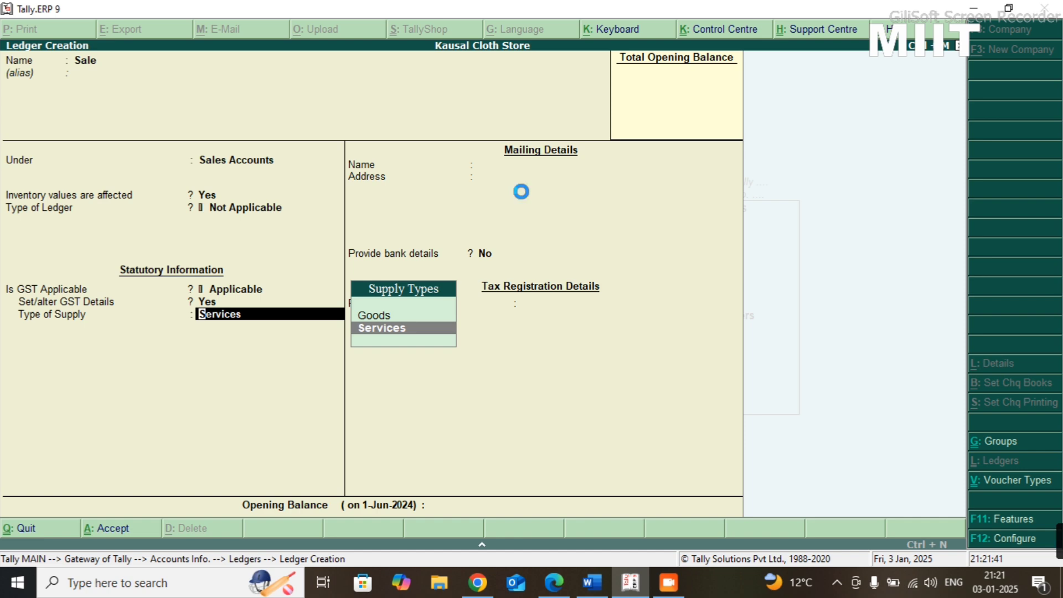
pyautogui.hotkey('ctrl', 'a')
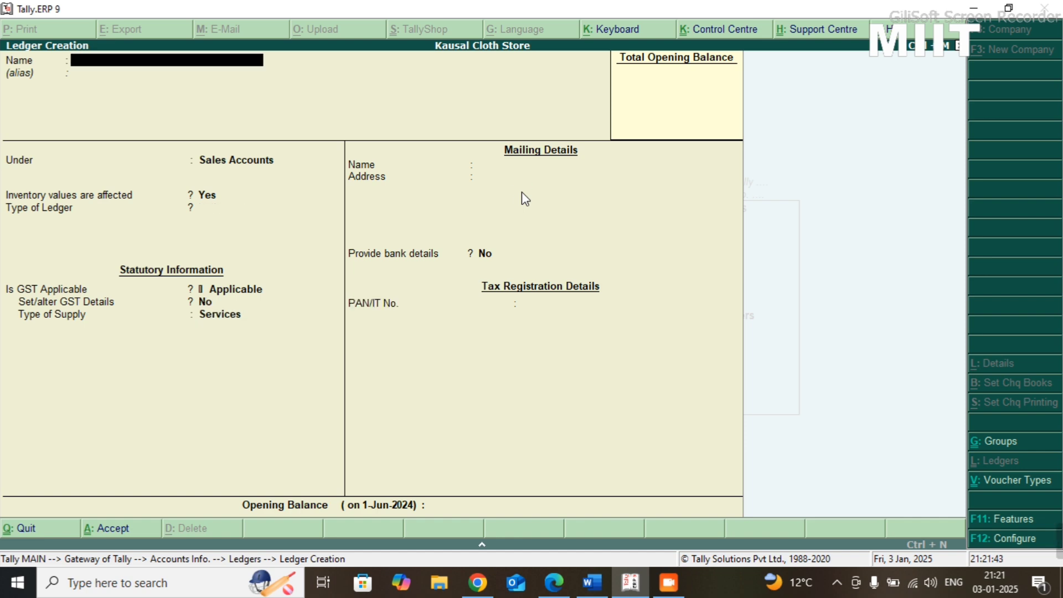
# - Name the next new ledger Purchase and place it under the Purchase Accounts group
pyautogui.write('Purchase')
pyautogui.press('Return')
pyautogui.press('Return')
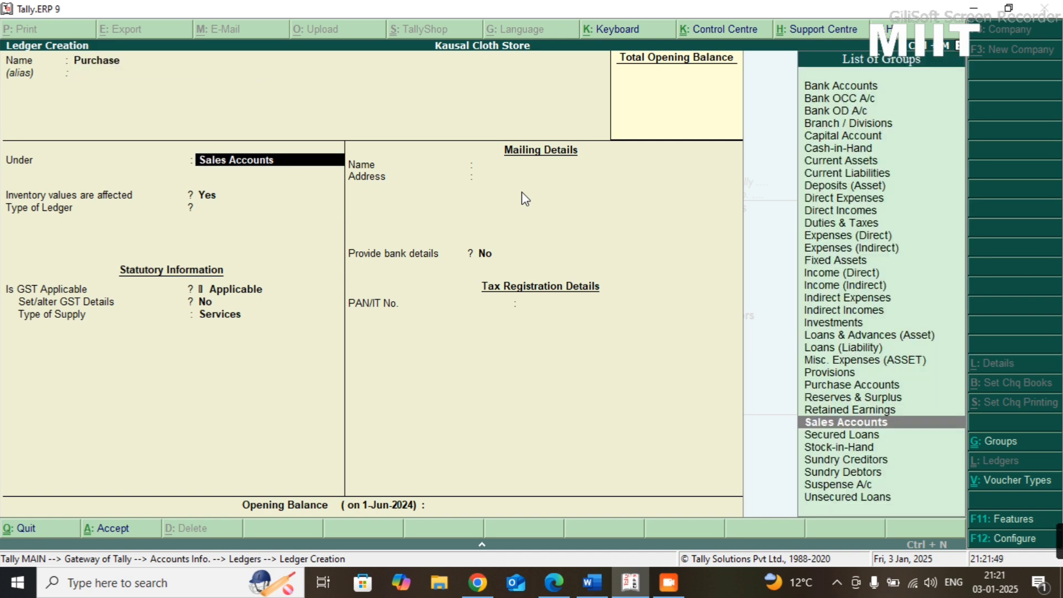
pyautogui.write('pu')
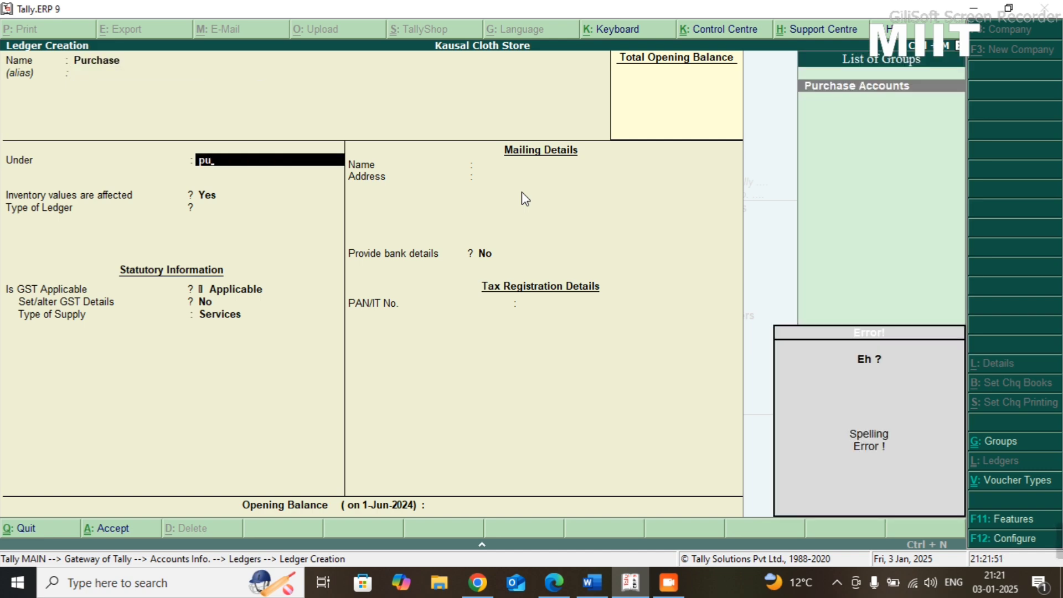
pyautogui.press('Return')
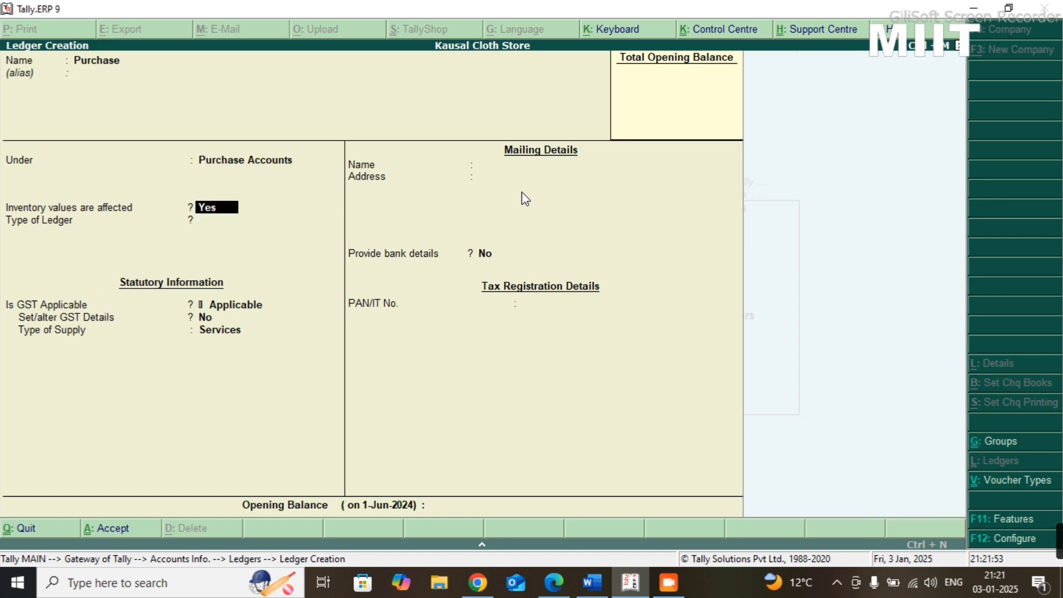
# - Keep inventory values affected and GST applicable for the Purchase ledger, and open its GST details
pyautogui.press('Return')
pyautogui.press('Return')
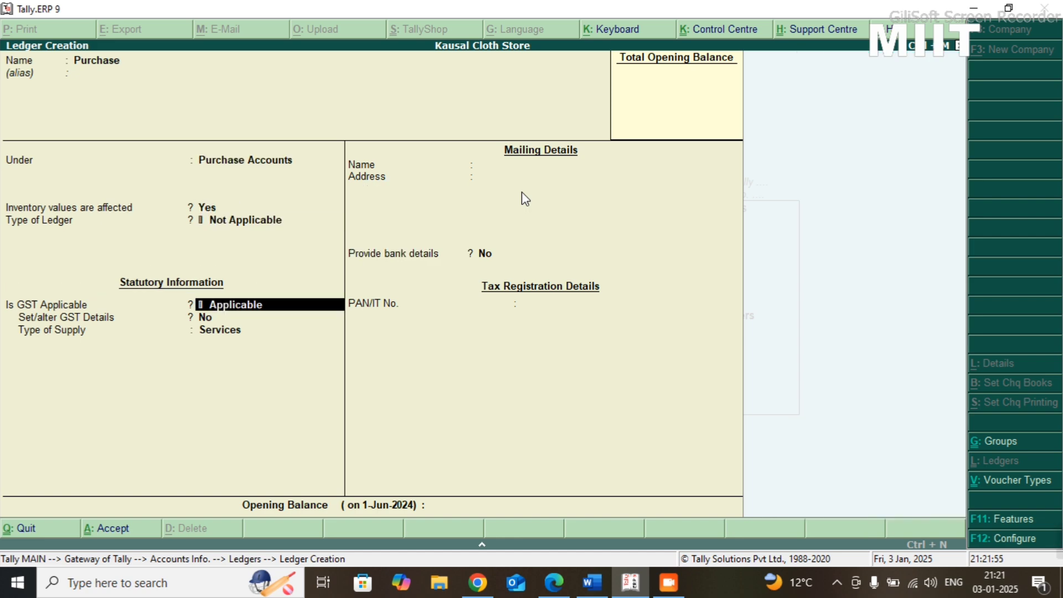
pyautogui.press('Return')
pyautogui.write('y')
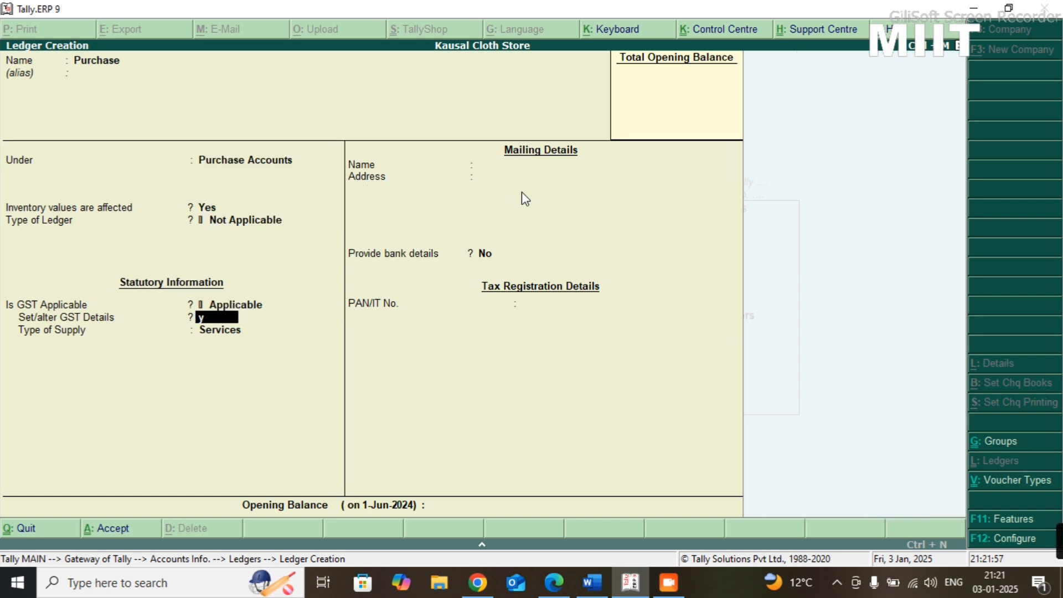
pyautogui.press('Return')
# - Set the Purchase ledger's taxability to Taxable with an integrated tax rate of 12%, and accept its GST details
pyautogui.press('Return')
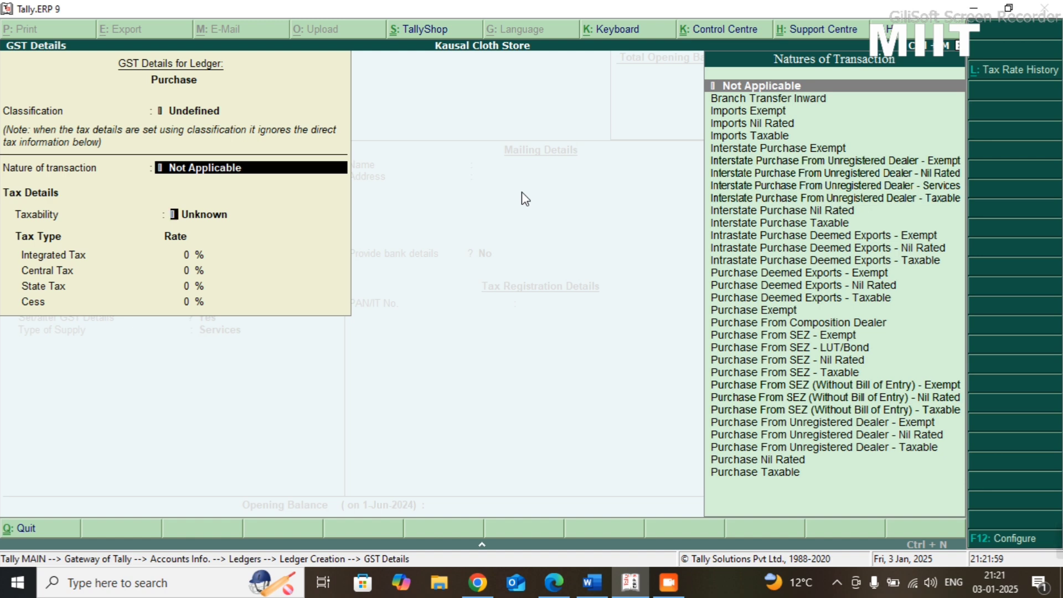
pyautogui.press('Return')
pyautogui.press('Down')
pyautogui.press('Down')
pyautogui.press('Down')
pyautogui.press('Return')
pyautogui.write('12')
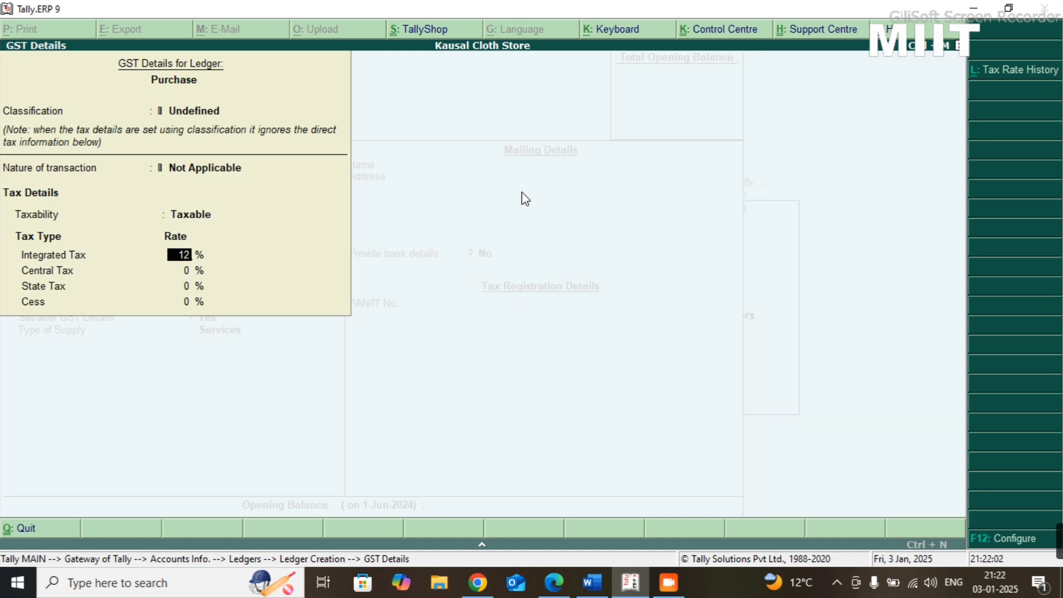
pyautogui.press('Return')
pyautogui.hotkey('ctrl', 'a')
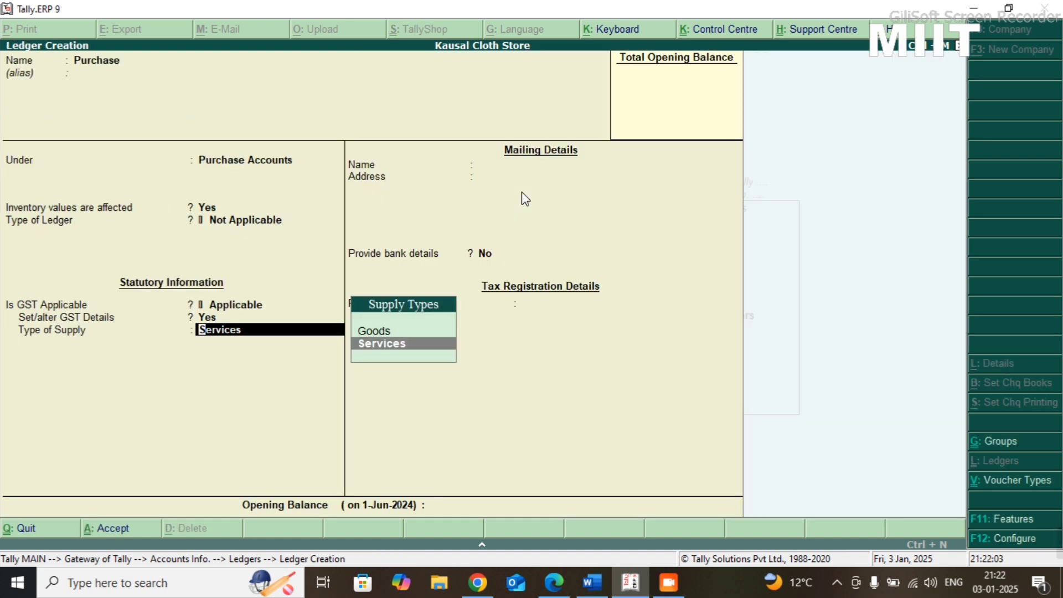
# - Save the Purchase ledger and leave ledger creation, returning to the Gateway of Tally
pyautogui.hotkey('ctrl', 'a')
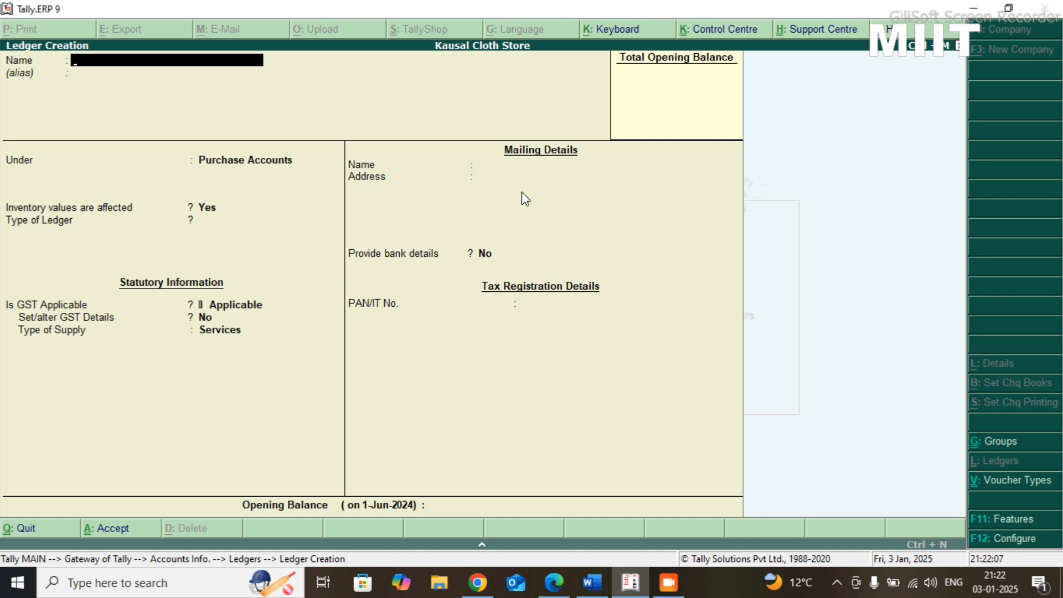
pyautogui.press('Escape')
pyautogui.press('Return')
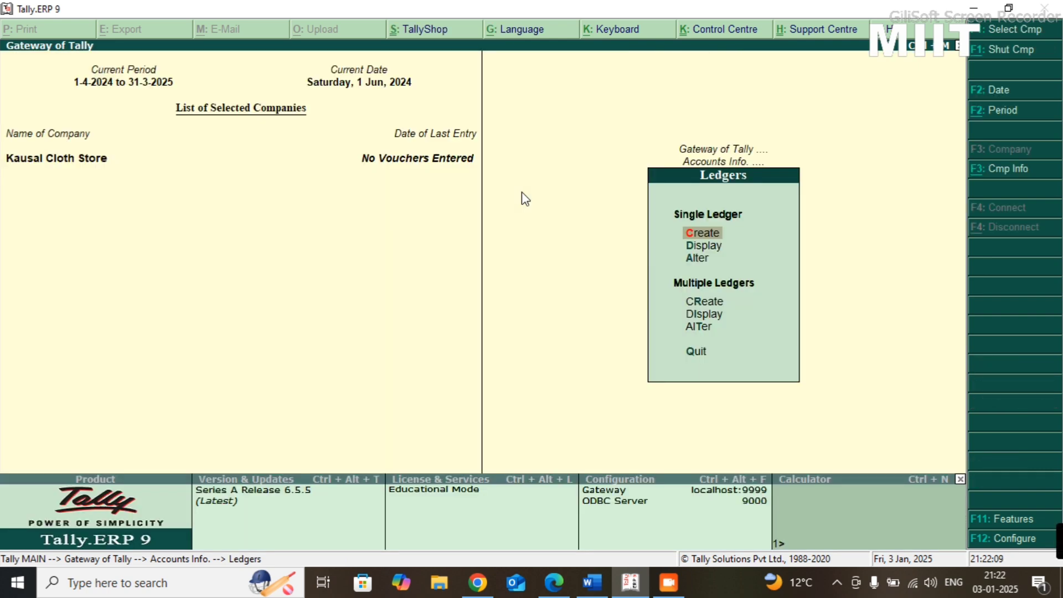
pyautogui.press('Escape')
pyautogui.press('Escape')
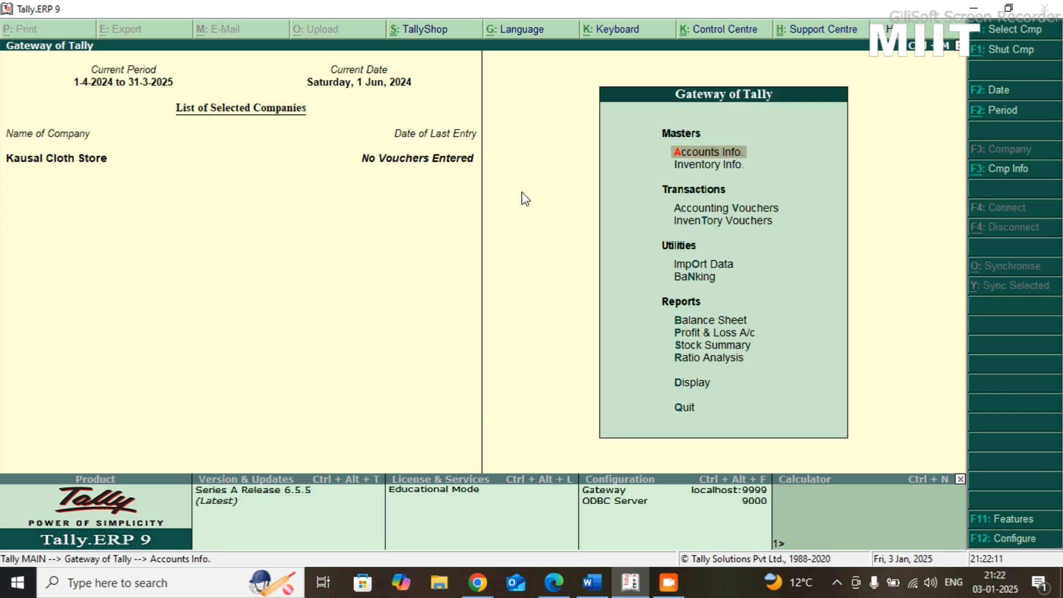
# - Consult the Practice-08 sheet for the first transaction and start a new single ledger named Capital A/C
pyautogui.hotkey('alt', 'Tab')
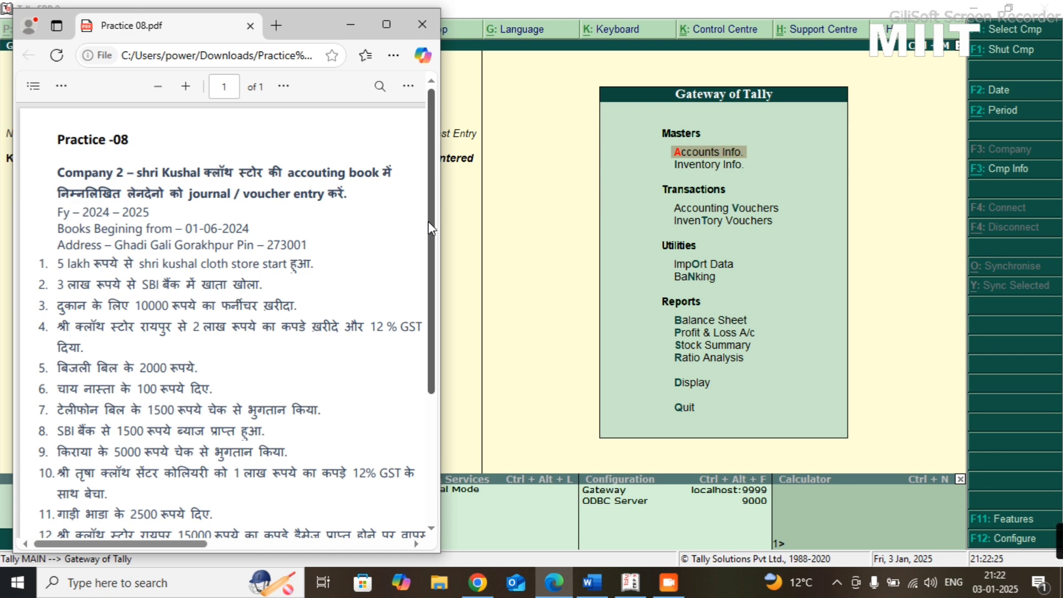
pyautogui.hotkey('alt', 'Tab')
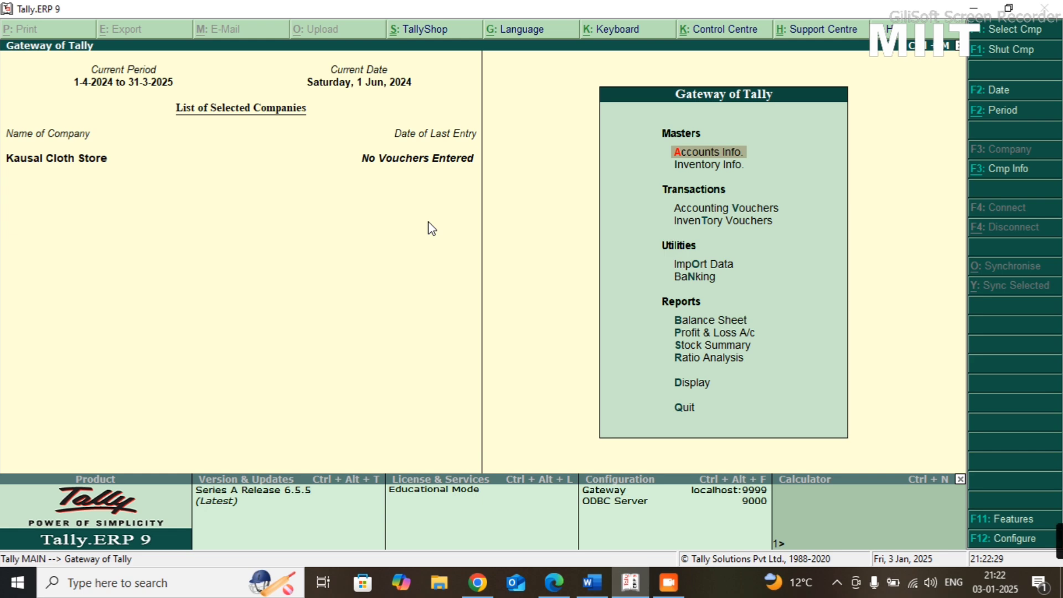
pyautogui.press('Return')
pyautogui.press('Return')
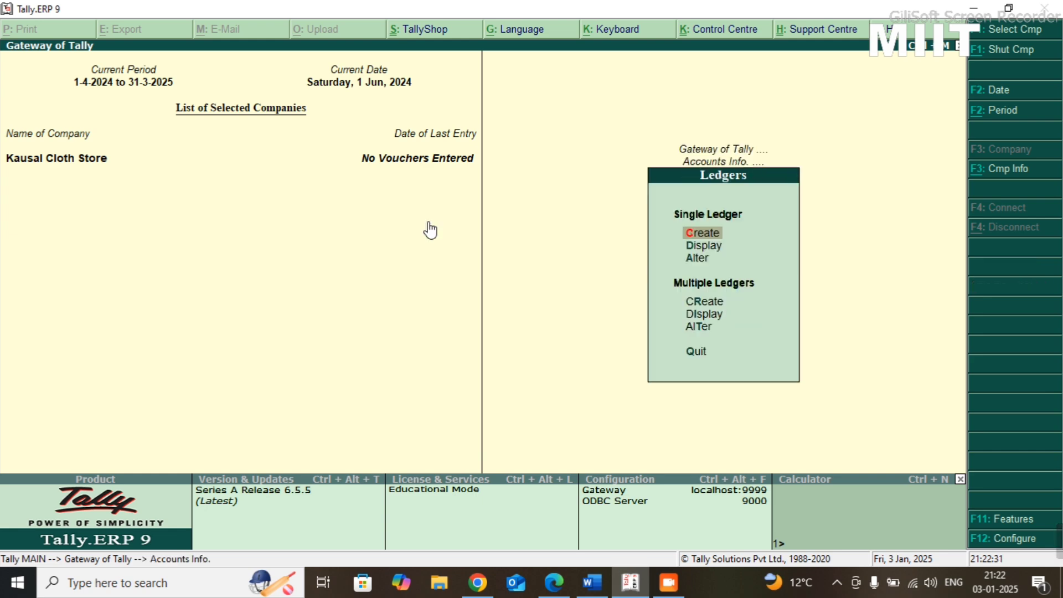
pyautogui.press('Return')
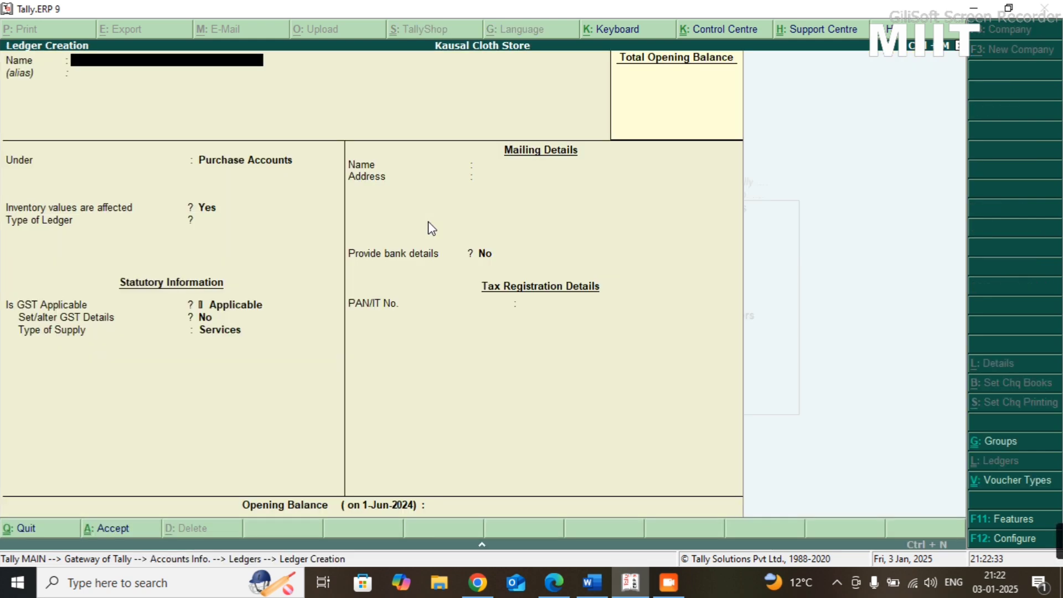
pyautogui.write('Capital A/C')
pyautogui.press('Return')
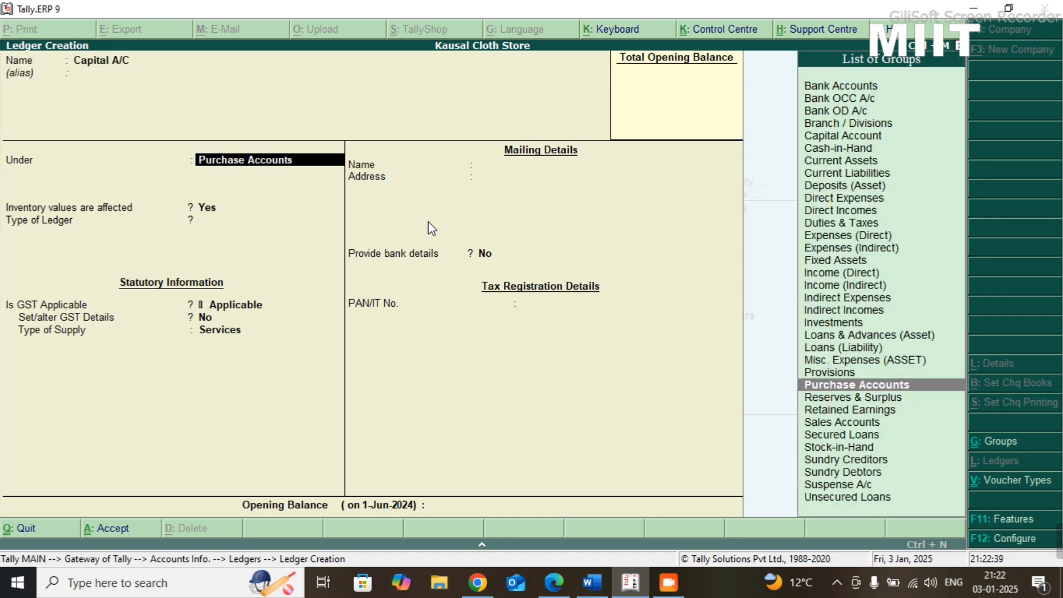
# - Place Capital A/C under the Capital Account group without affecting inventory values, save it, and return to the Gateway of Tally
pyautogui.write('Capi')
pyautogui.press('Return')
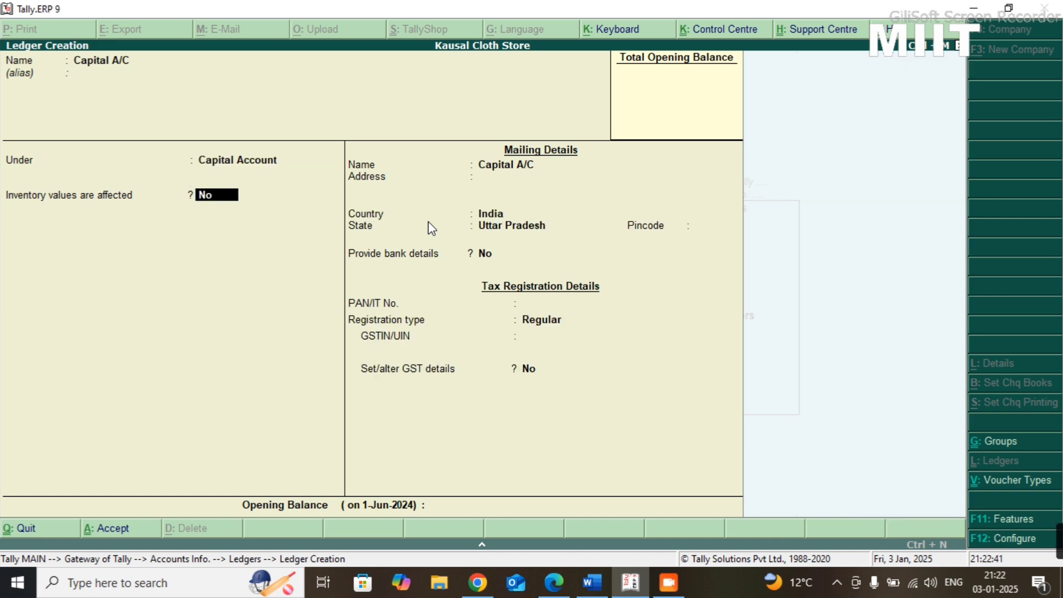
pyautogui.press('Return')
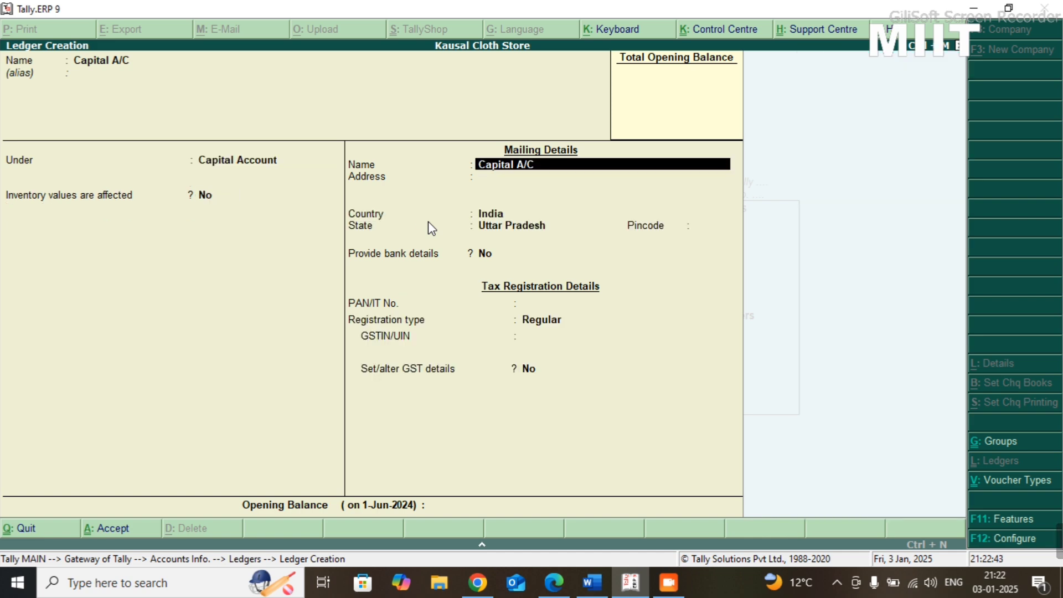
pyautogui.hotkey('ctrl', 'a')
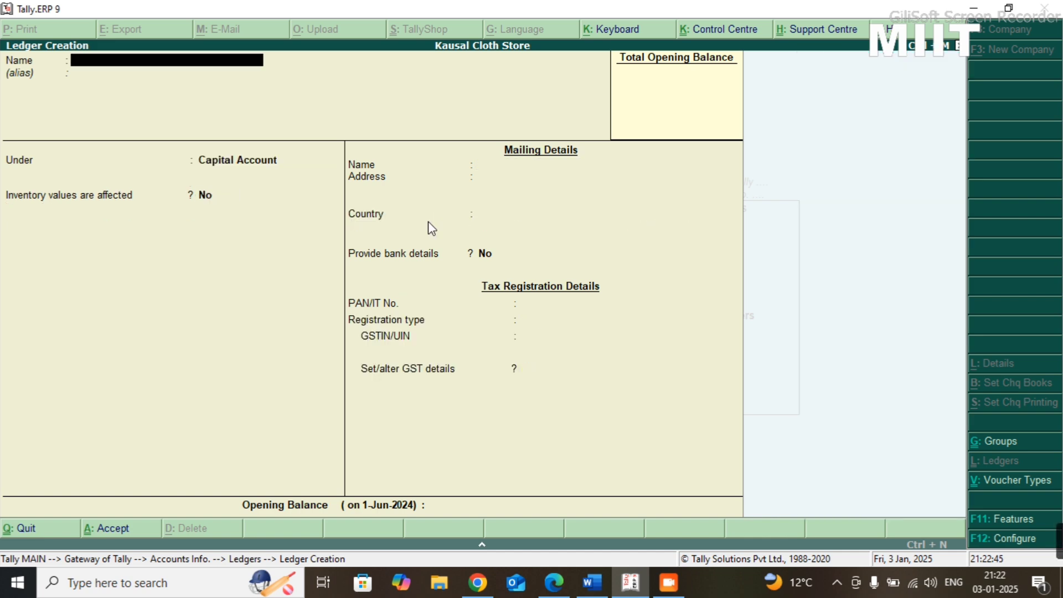
pyautogui.press('Escape')
pyautogui.press('Escape')
pyautogui.press('Escape')
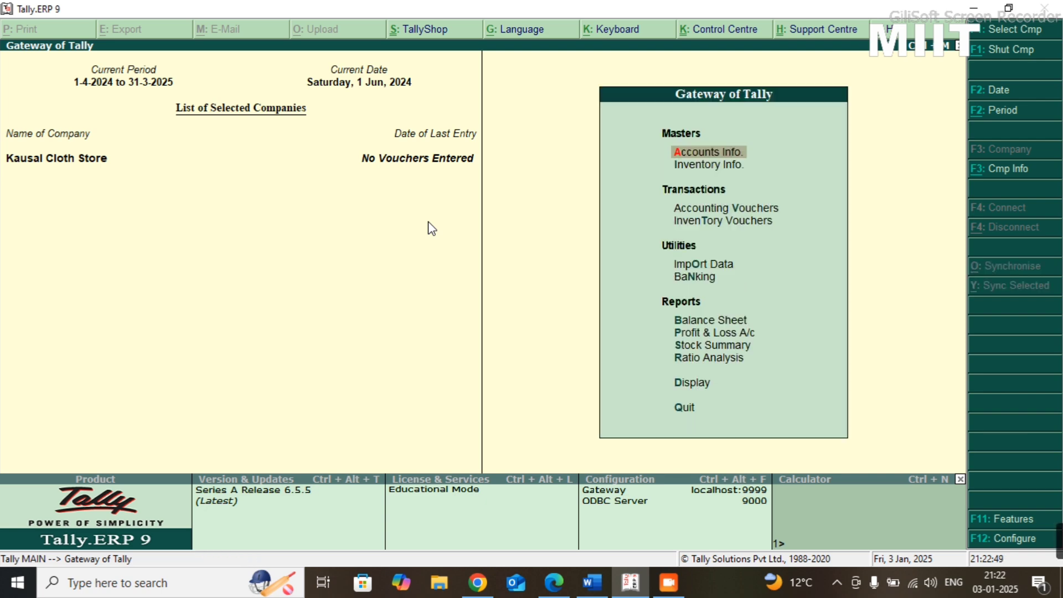
# - Consult the Practice-08 sheet and start a journal voucher with Cash as the debit ledger
pyautogui.hotkey('alt', 'Tab')
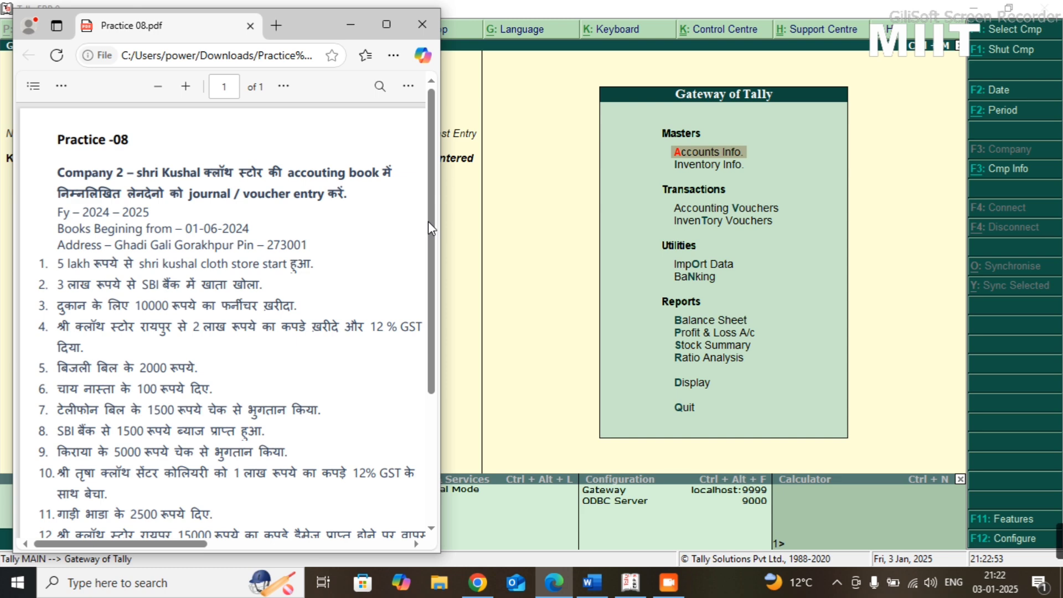
pyautogui.hotkey('alt', 'Tab')
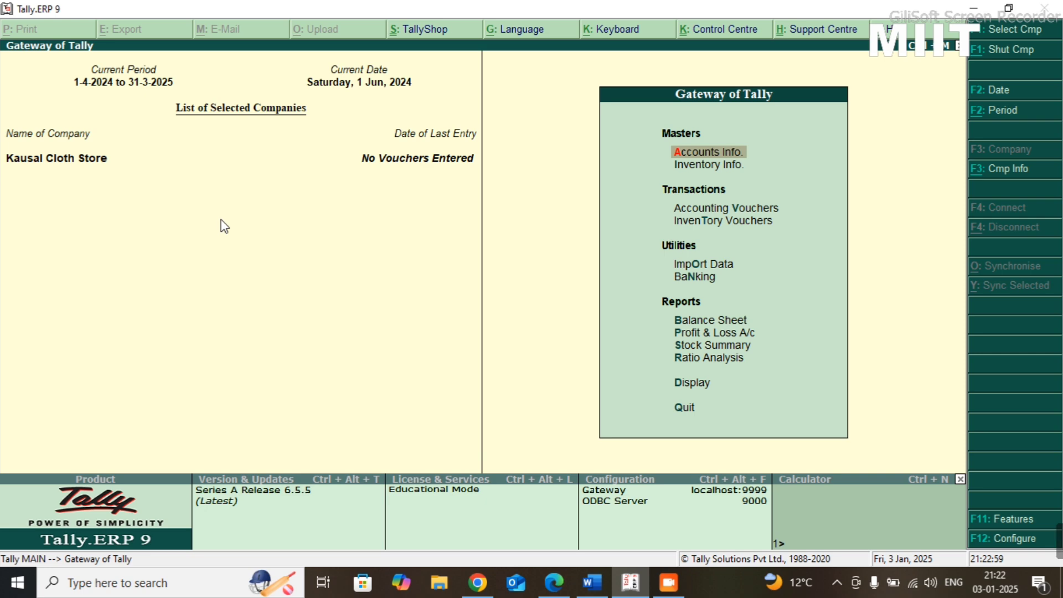
pyautogui.press('v')
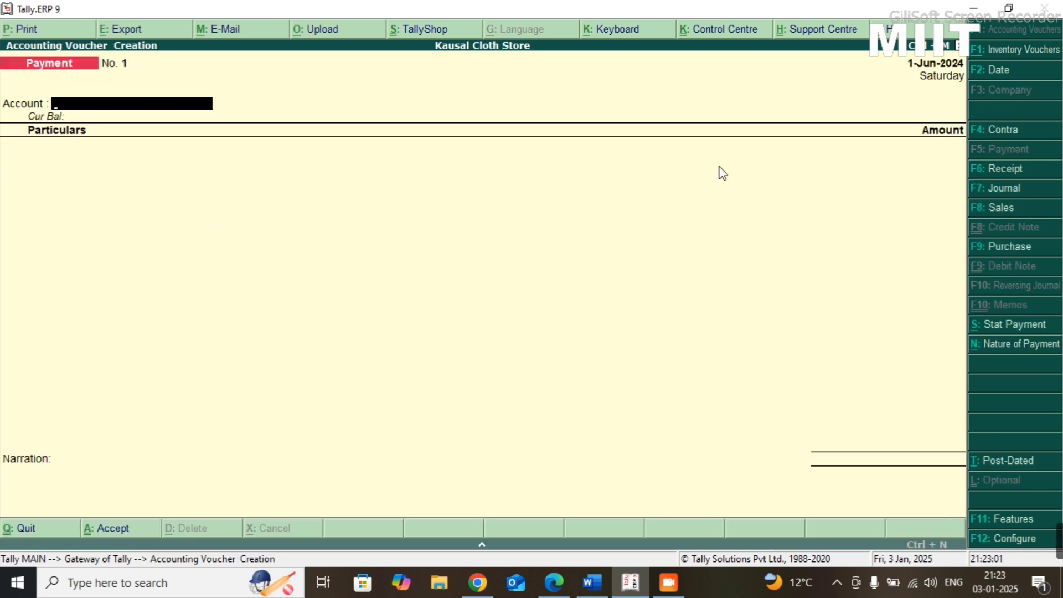
pyautogui.click(991, 193)
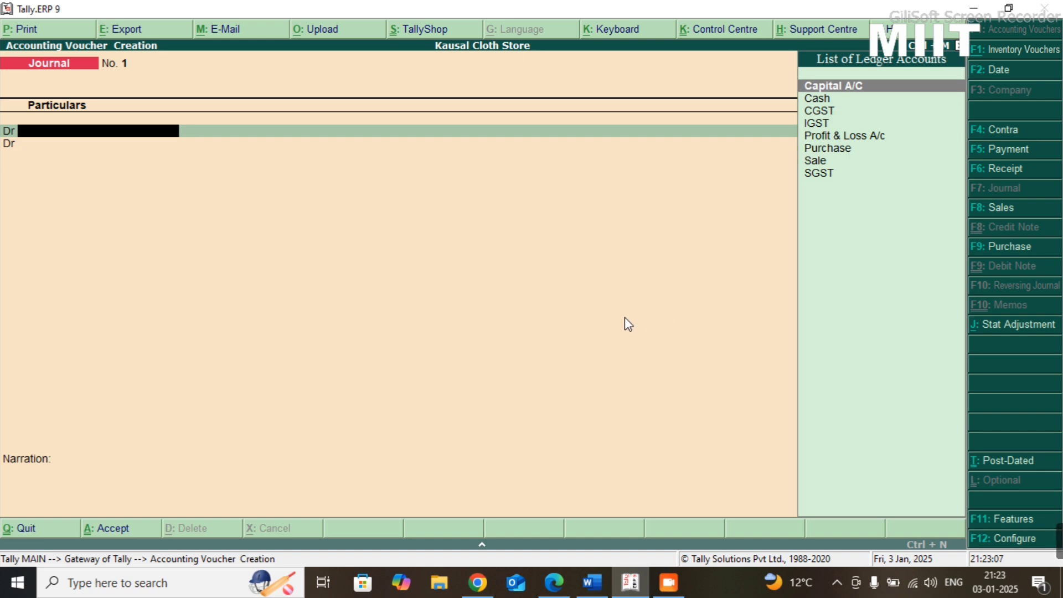
pyautogui.write('Cash')
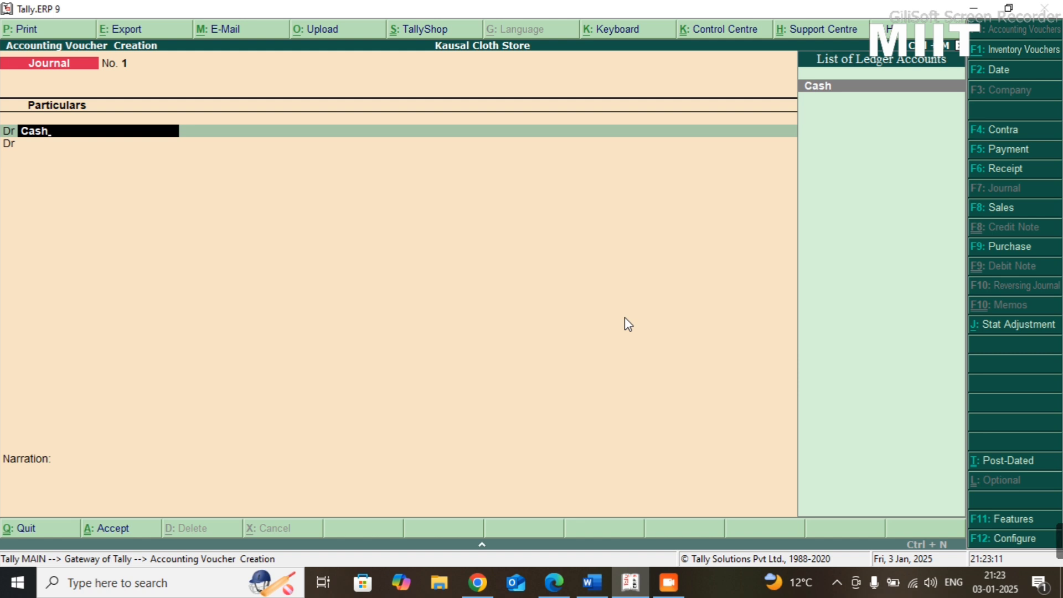
pyautogui.press('Return')
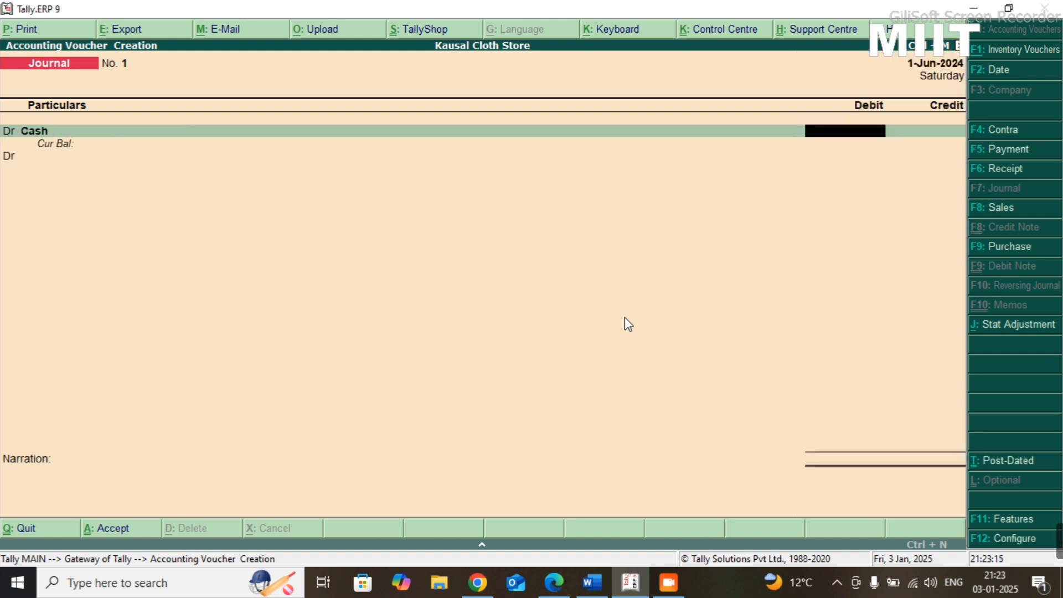
# - Check the first transaction's amount in the Practice-08 sheet and set the Cash debit to 500000
pyautogui.write('200000')
pyautogui.hotkey('alt', 'Tab')
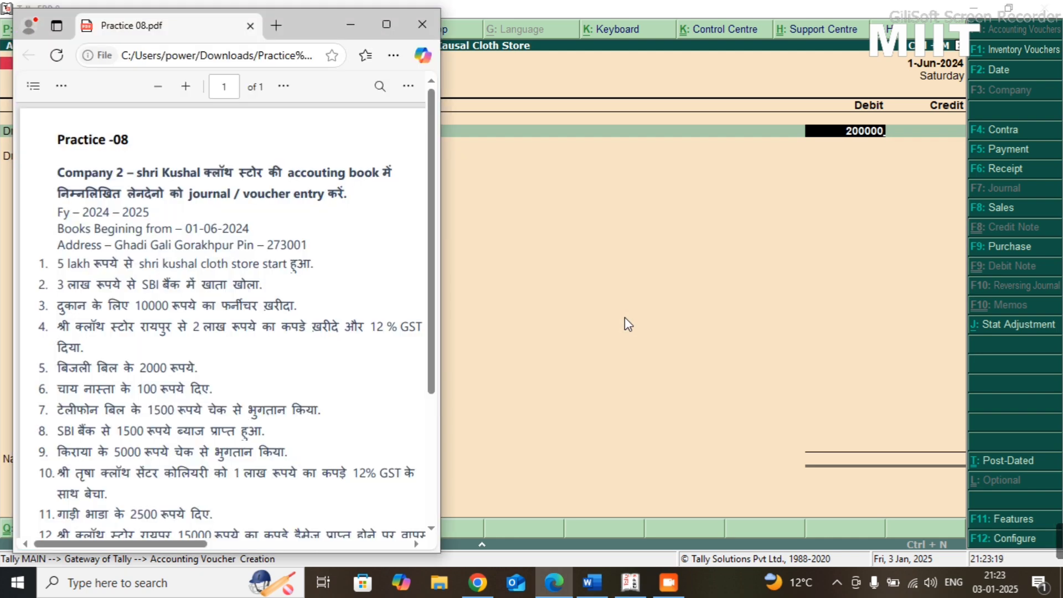
pyautogui.hotkey('alt', 'Tab')
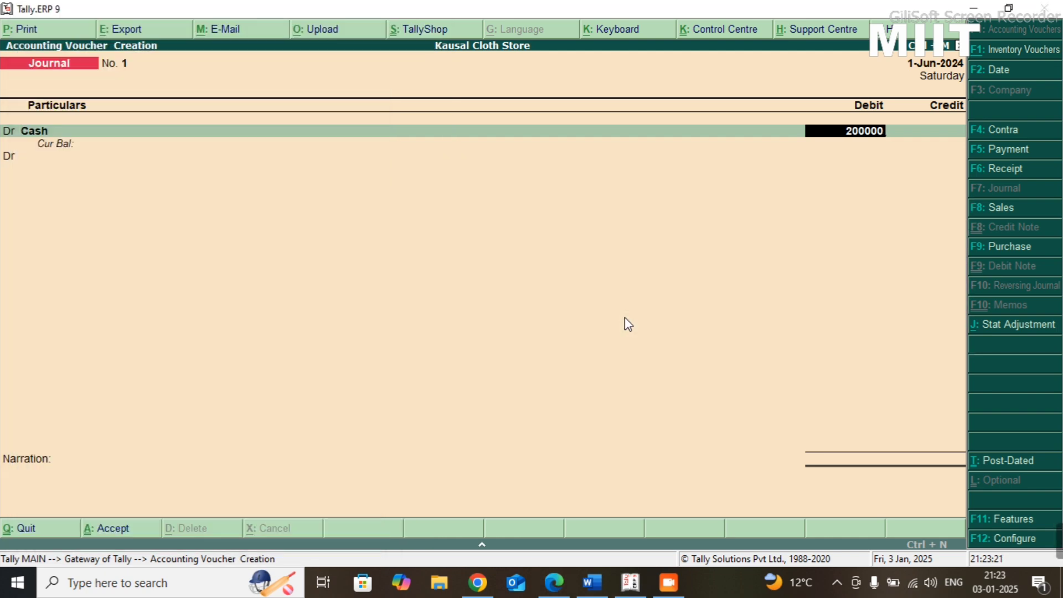
pyautogui.press('BackSpace')
pyautogui.press('BackSpace')
pyautogui.press('BackSpace')
pyautogui.press('BackSpace')
pyautogui.press('BackSpace')
pyautogui.press('BackSpace')
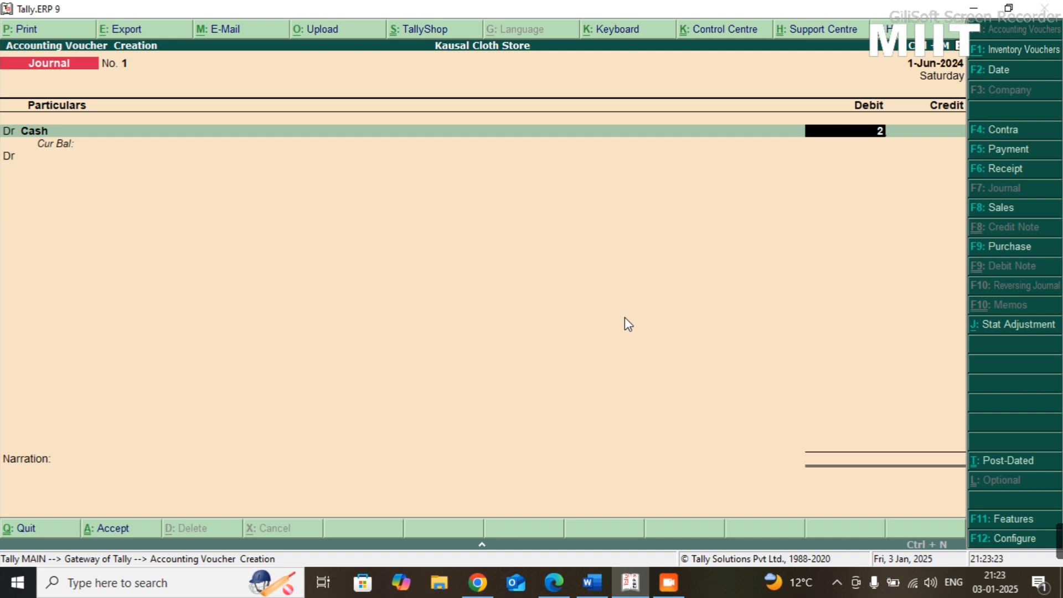
pyautogui.write('500000')
pyautogui.press('Return')
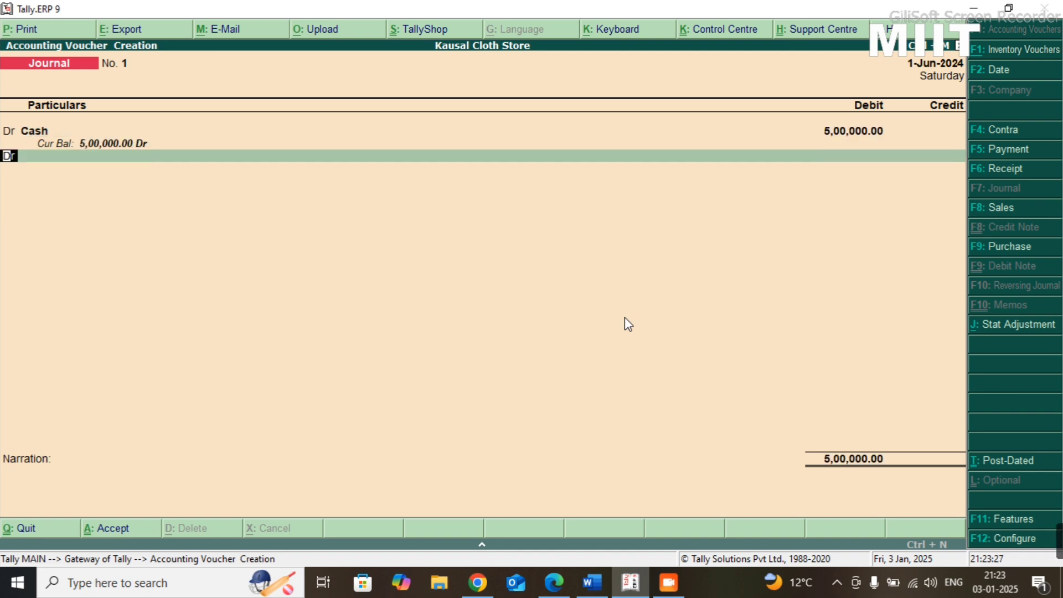
# - Credit Capital A/C with 5,00,000.00 and save the journal voucher without a narration
pyautogui.write('c')
pyautogui.press('Return')
pyautogui.write('Capita')
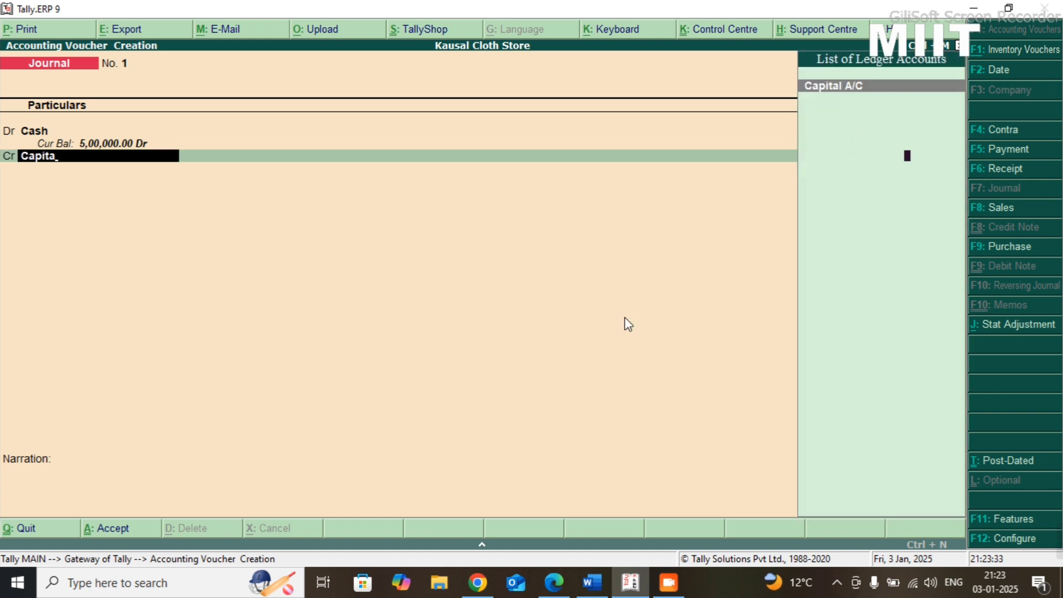
pyautogui.press('Return')
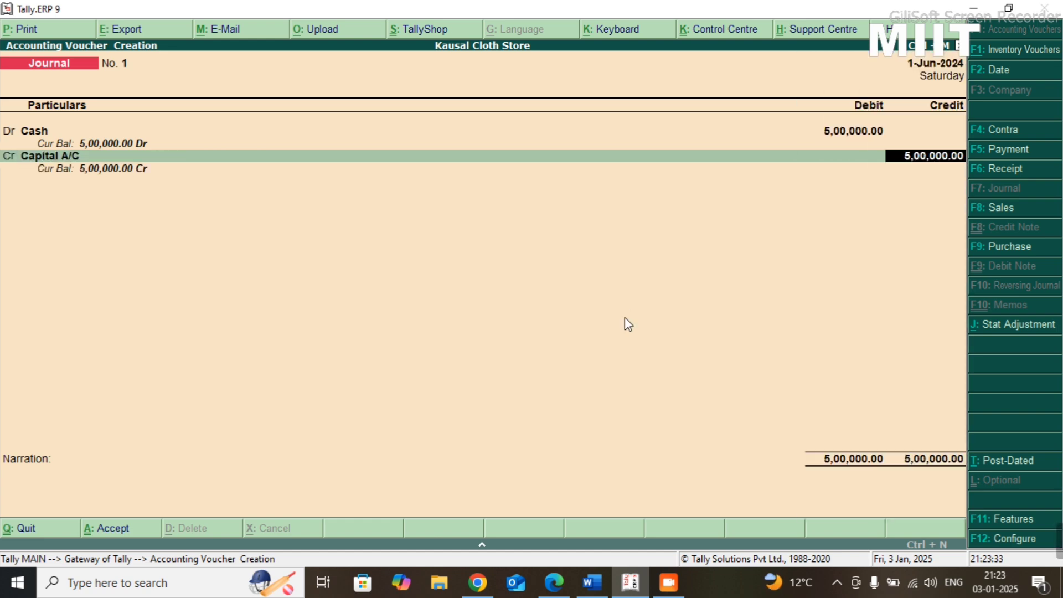
pyautogui.press('Return')
pyautogui.press('Return')
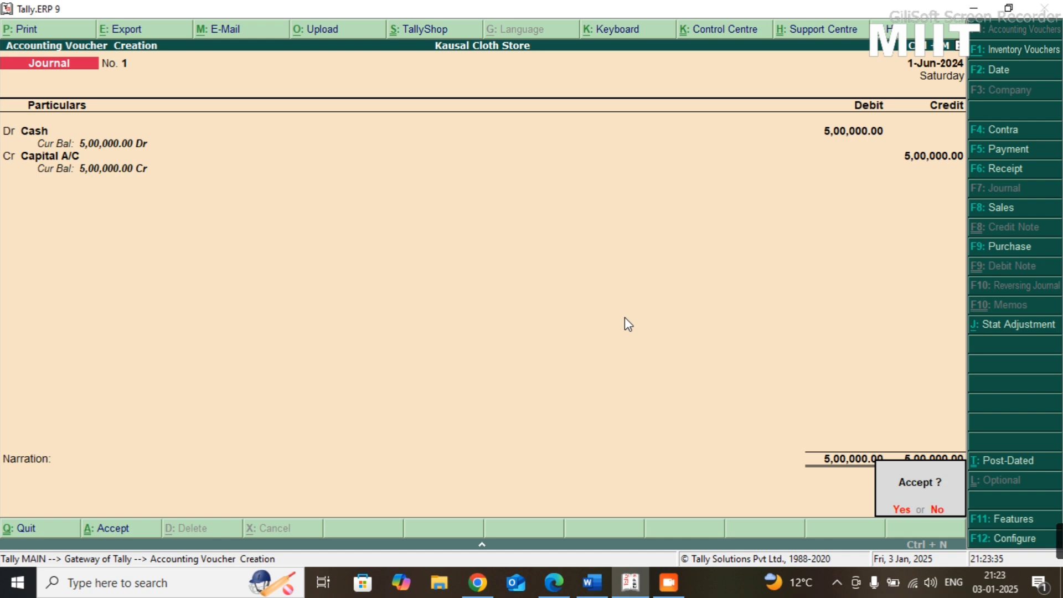
pyautogui.press('Return')
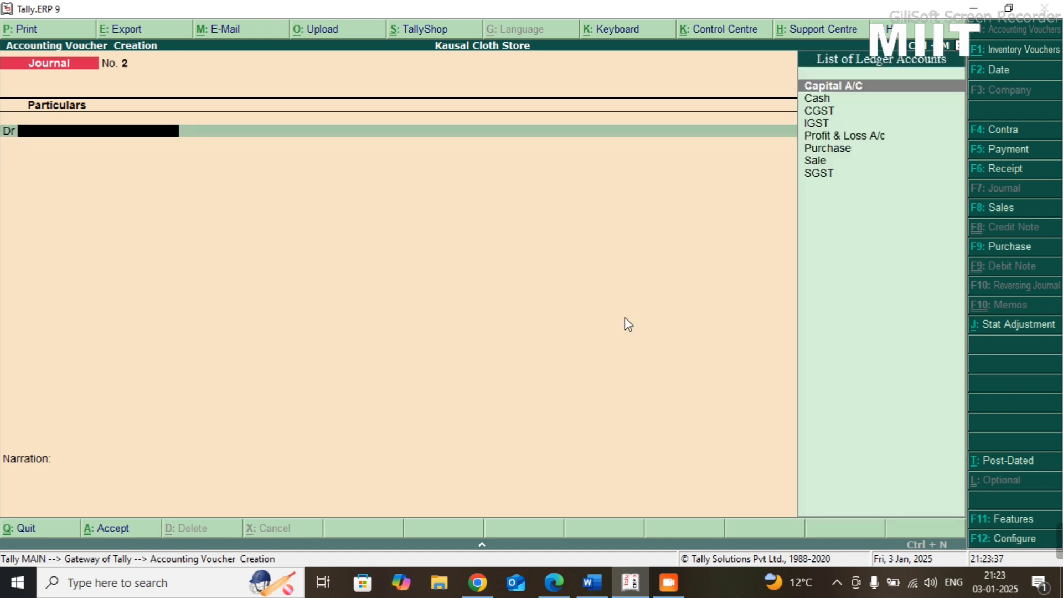
# - Read the second transaction in the Practice-08 sheet and quit the new blank journal voucher
pyautogui.hotkey('alt', 'Tab')
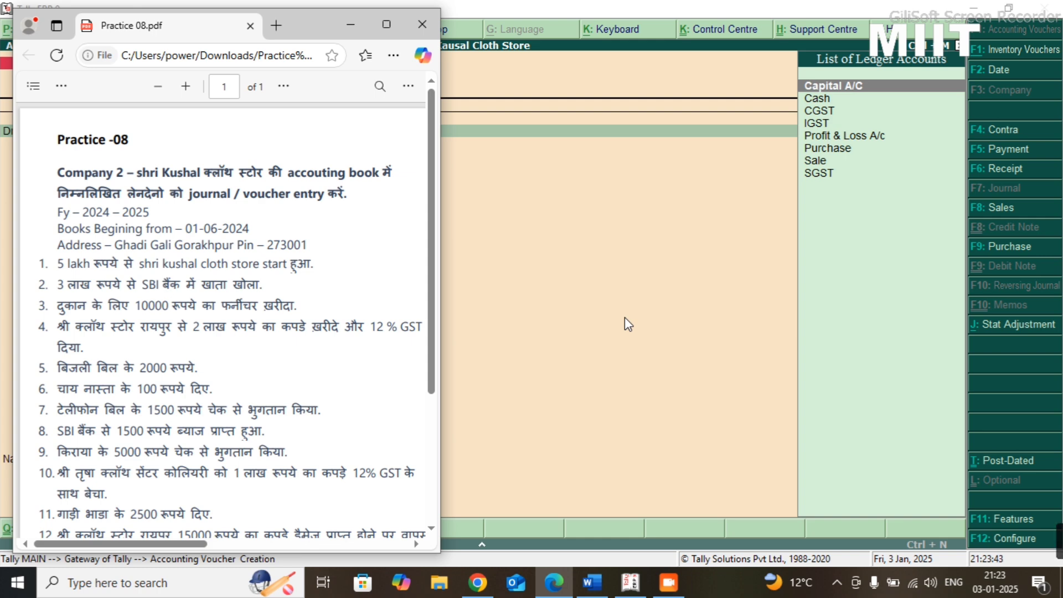
pyautogui.hotkey('alt', 'Tab')
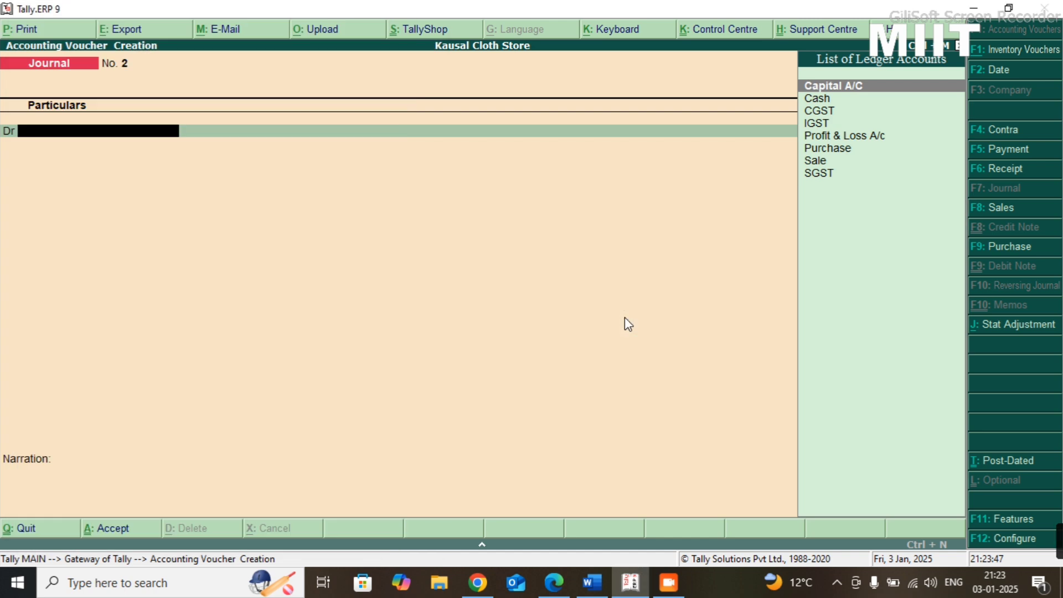
pyautogui.press('Escape')
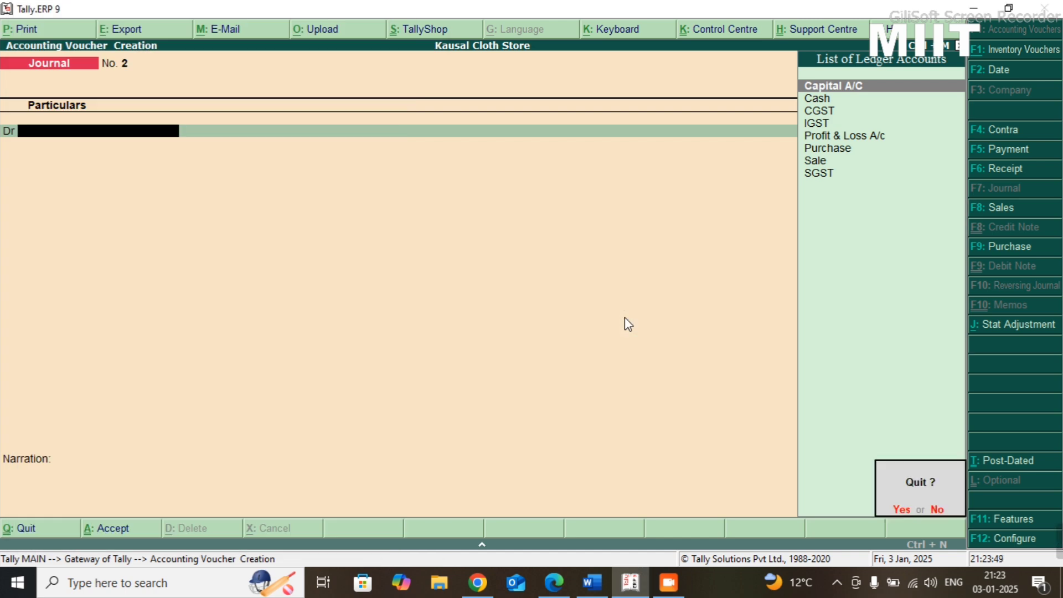
pyautogui.press('Return')
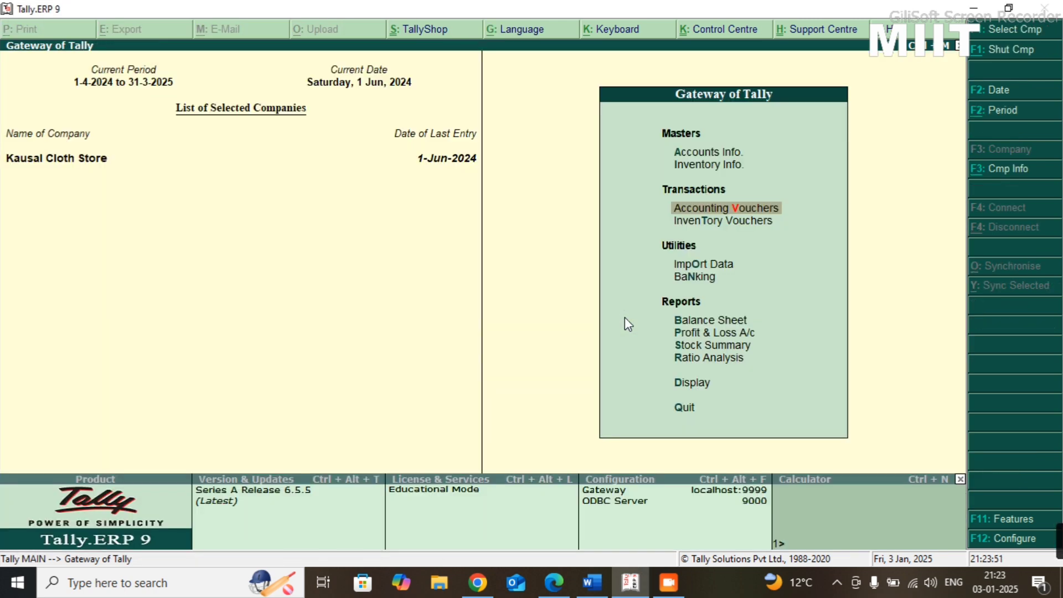
# - Start a new single ledger named SBI Bank and place it under the Bank Accounts group
pyautogui.press('Up')
pyautogui.press('Up')
pyautogui.press('Return')
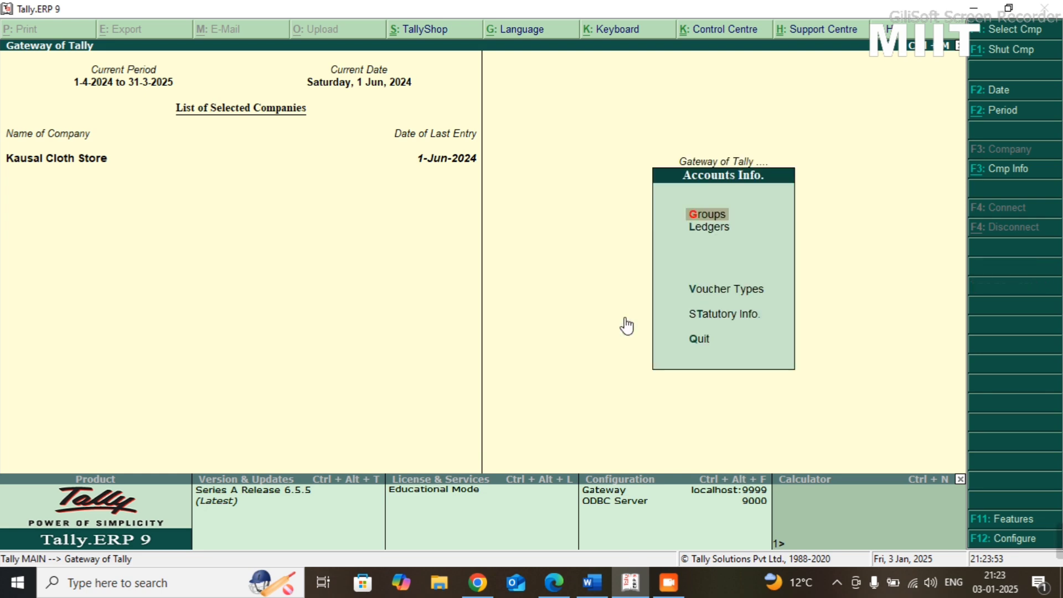
pyautogui.press('Down')
pyautogui.press('Return')
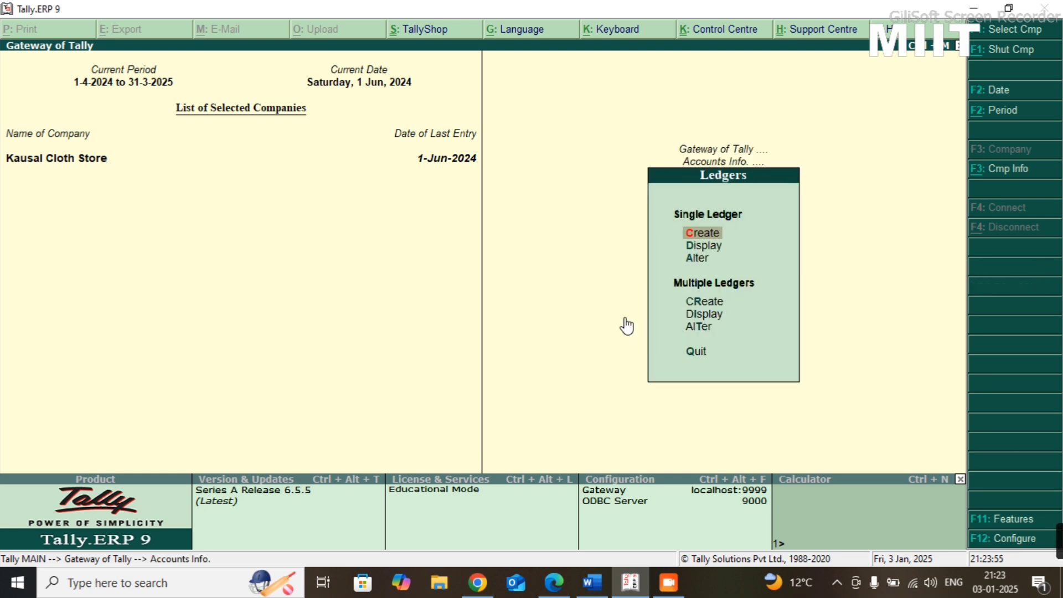
pyautogui.press('Return')
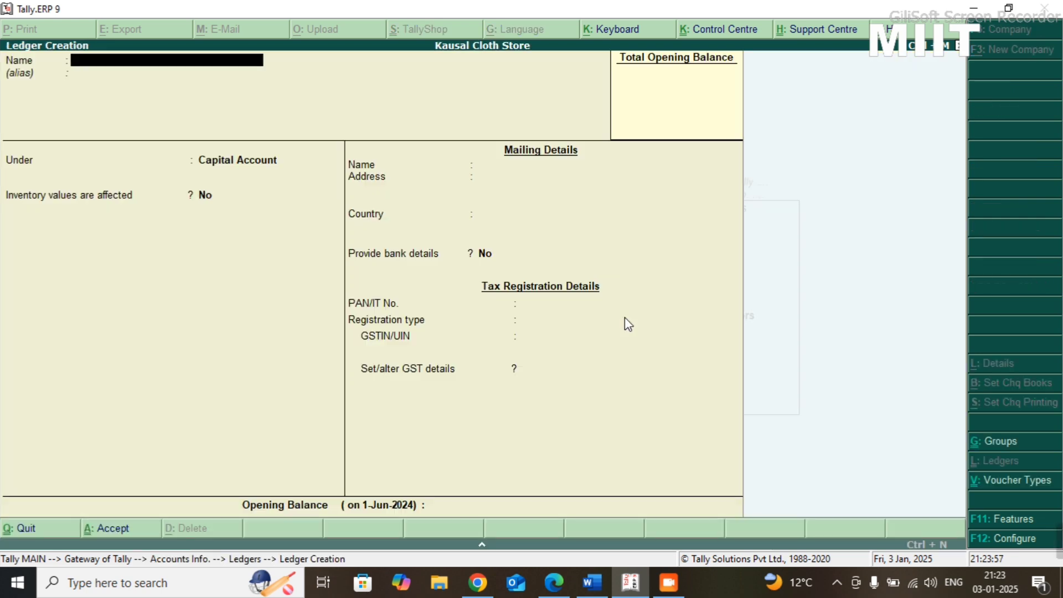
pyautogui.write('SBI Bank')
pyautogui.press('Return')
pyautogui.press('Return')
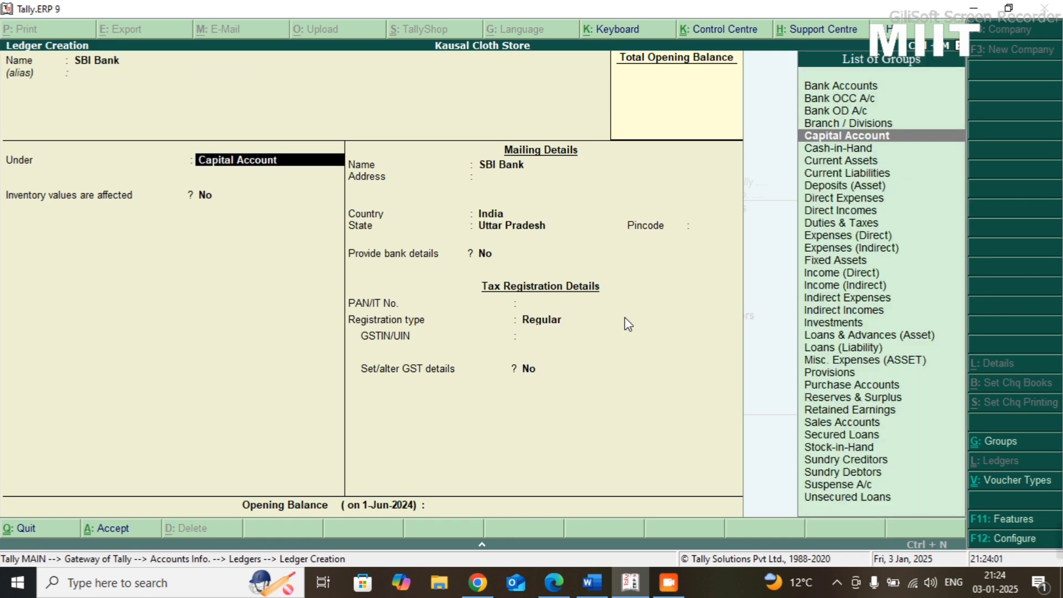
pyautogui.press('BackSpace')
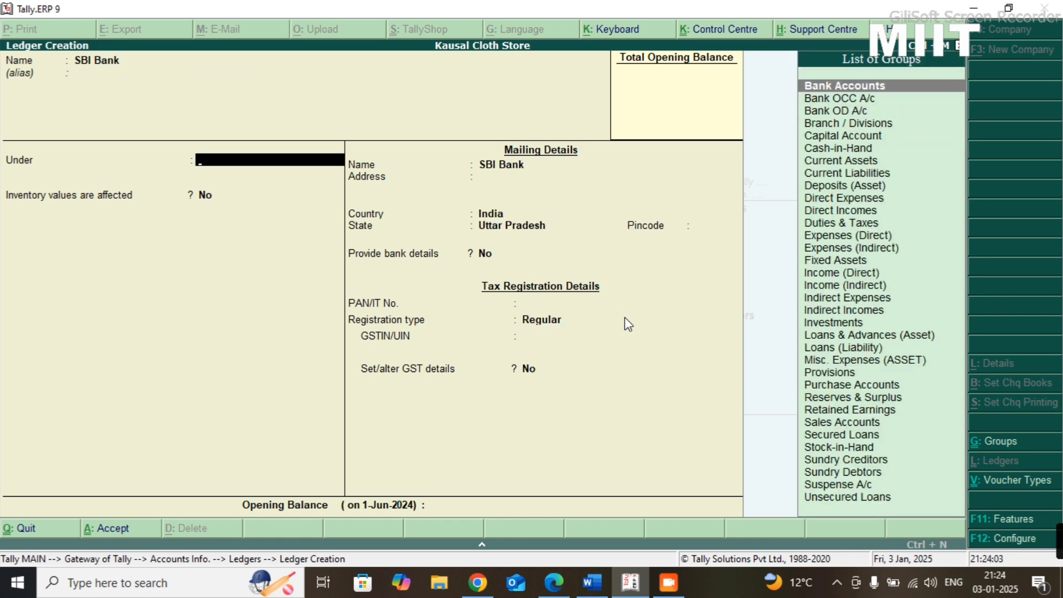
pyautogui.write('Bank')
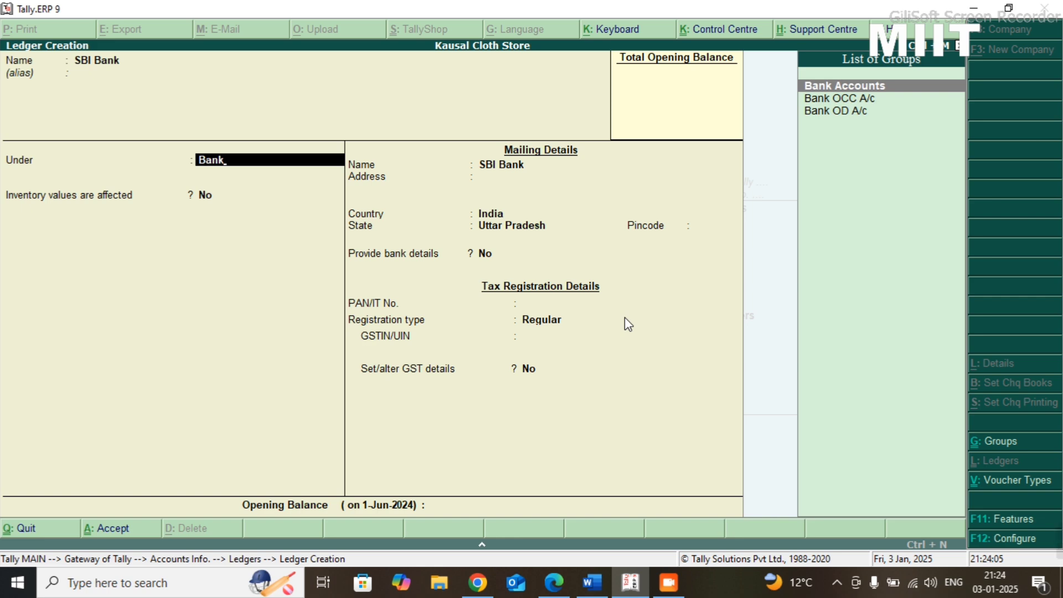
pyautogui.press('Return')
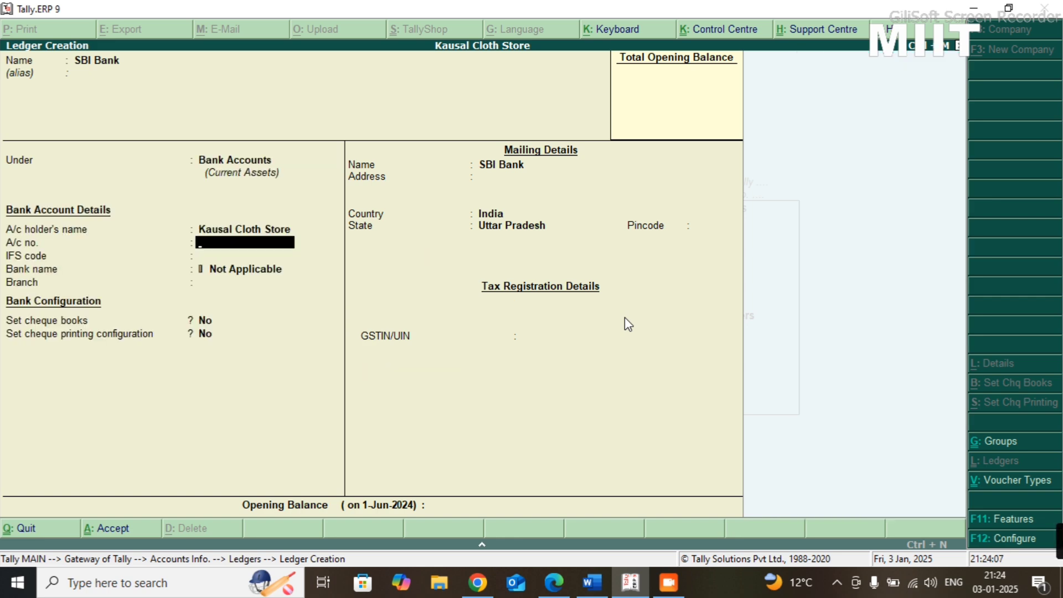
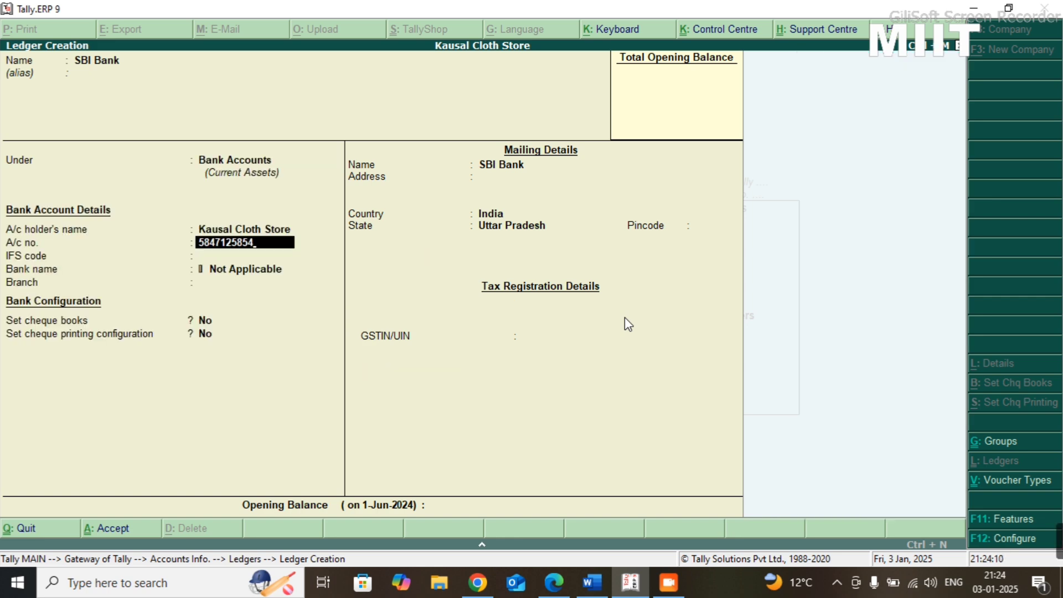
# - Fill in the SBI Bank ledger's account number and set its IFS code to SBIN058742
pyautogui.press('Return')
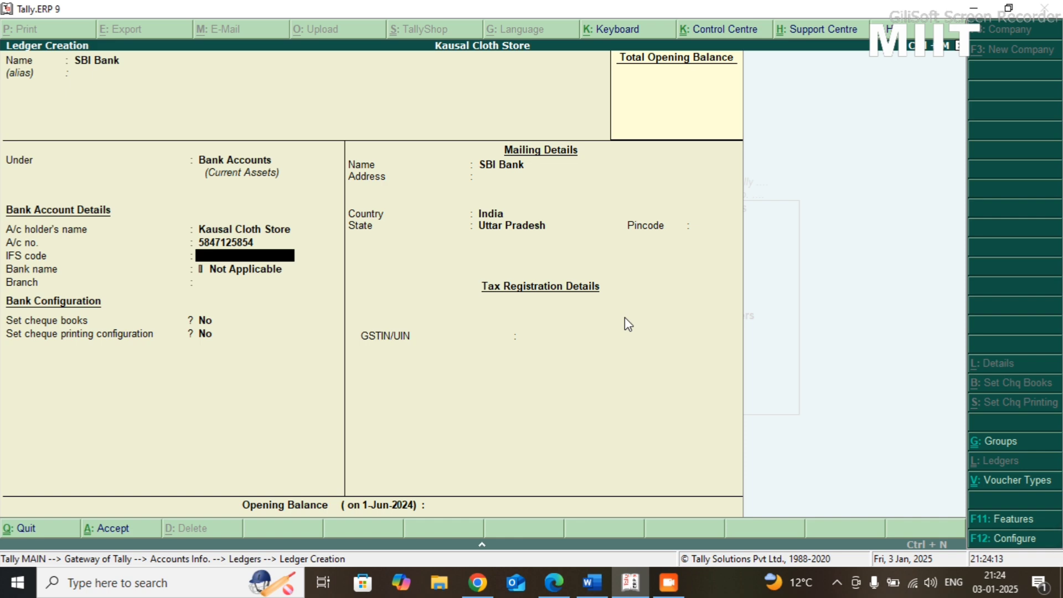
pyautogui.write('SBIN058742')
pyautogui.press('Return')
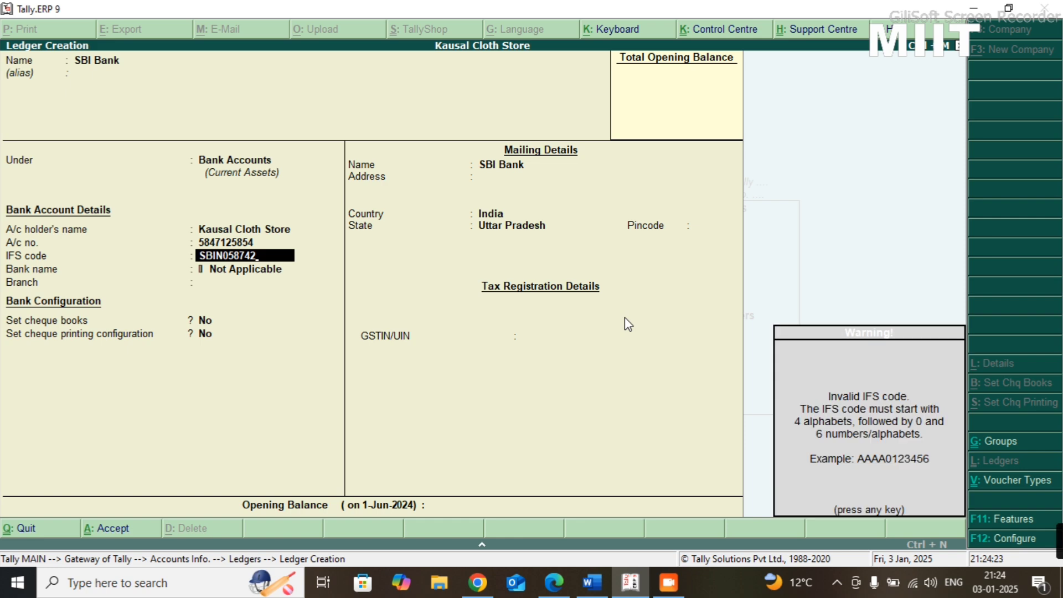
pyautogui.press('Return')
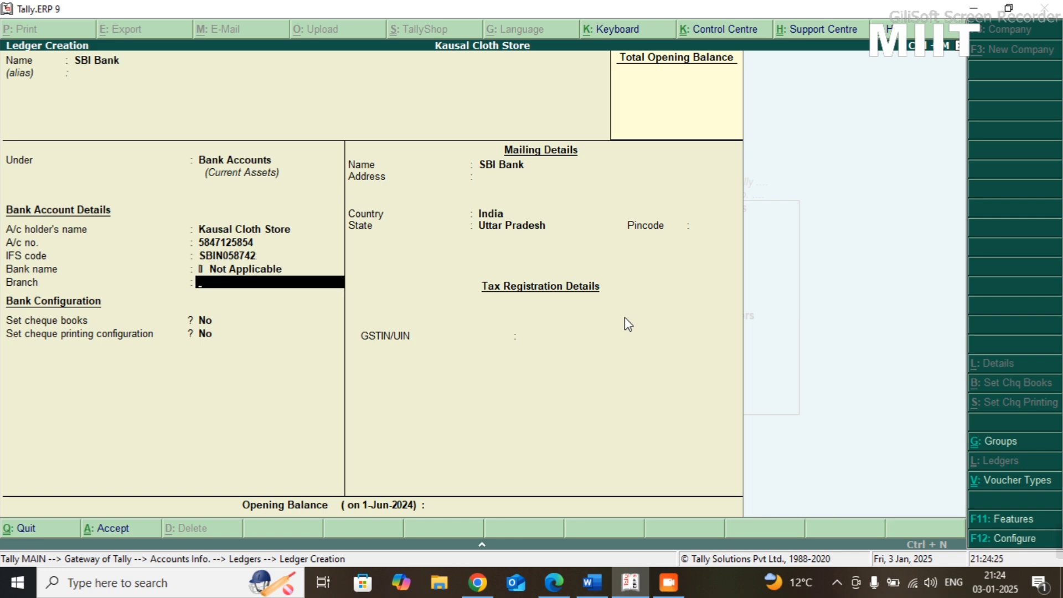
# - Set the bank branch to Golghar, save the SBI Bank ledger and return to the Gateway of Tally
pyautogui.write('Golghar')
pyautogui.press('Return')
pyautogui.press('Return')
pyautogui.press('Return')
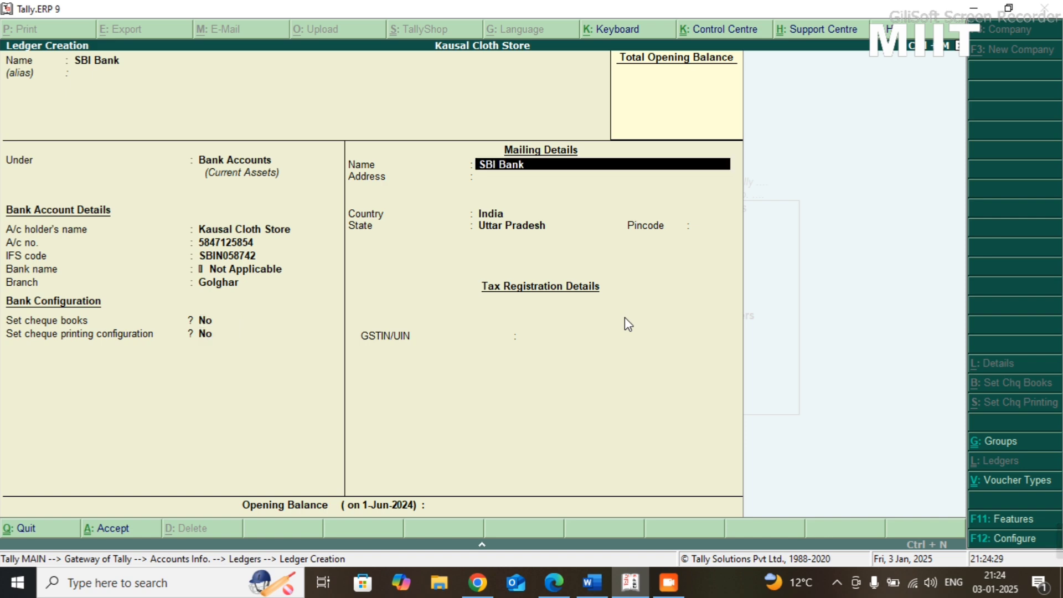
pyautogui.hotkey('ctrl', 'a')
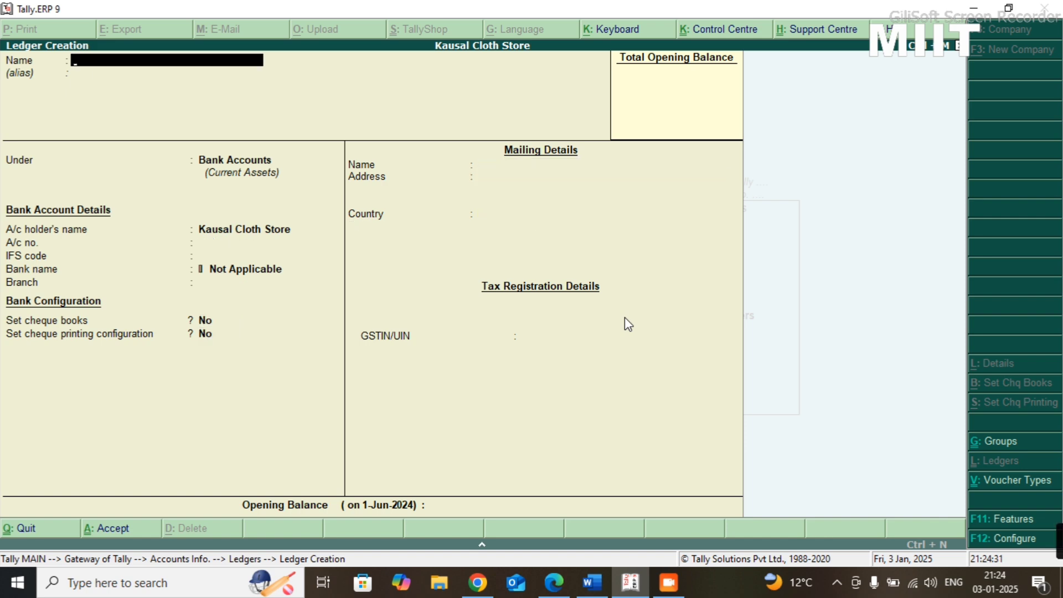
pyautogui.press('Escape')
pyautogui.press('y')
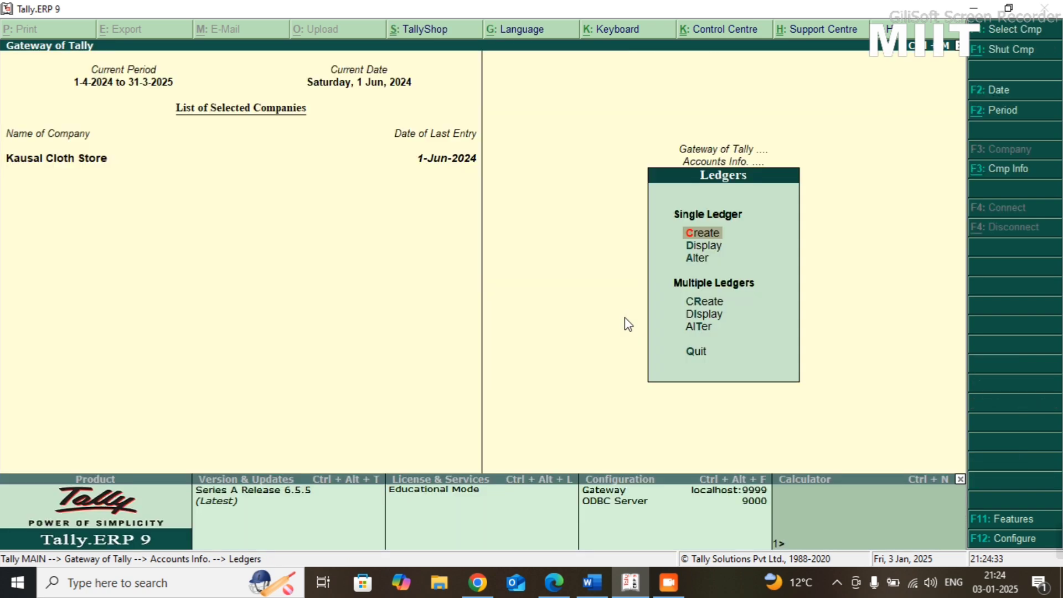
pyautogui.press('Escape')
pyautogui.press('Escape')
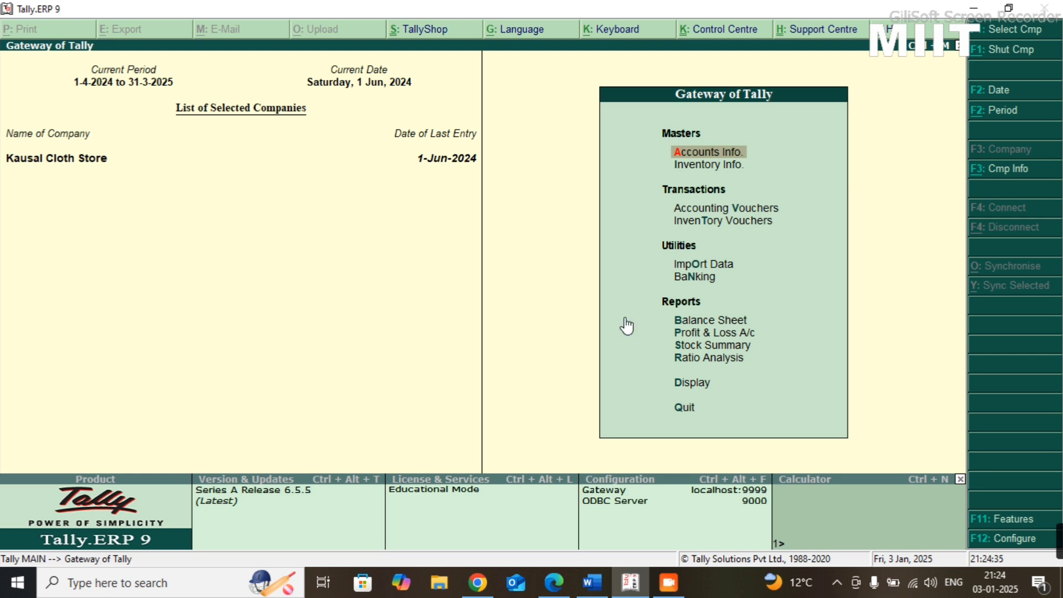
# - Start a contra voucher with SBI Bank as the account and Cash as the particulars ledger
pyautogui.press('v')
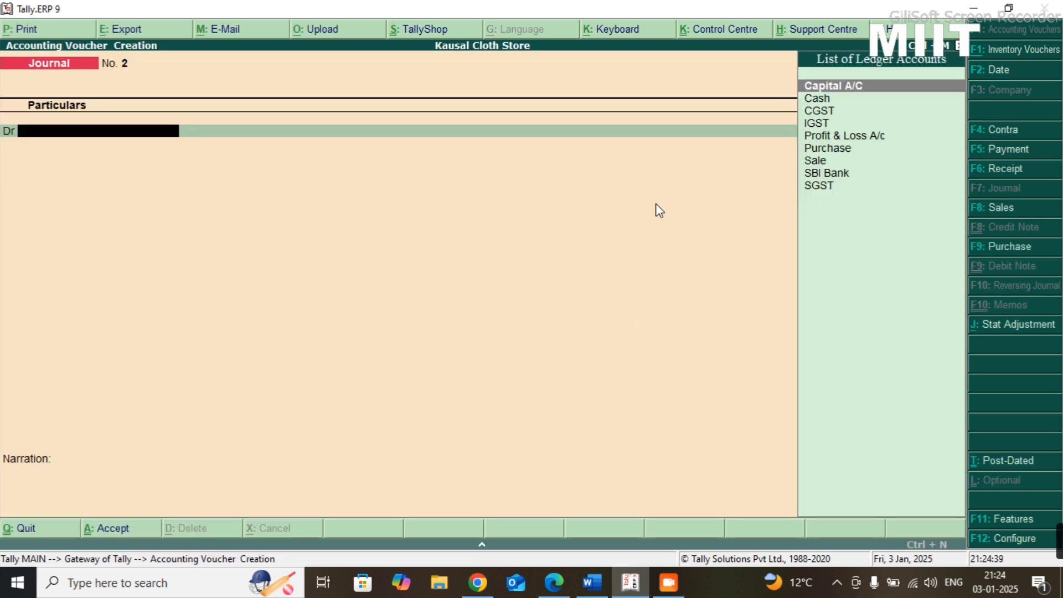
pyautogui.click(1007, 134)
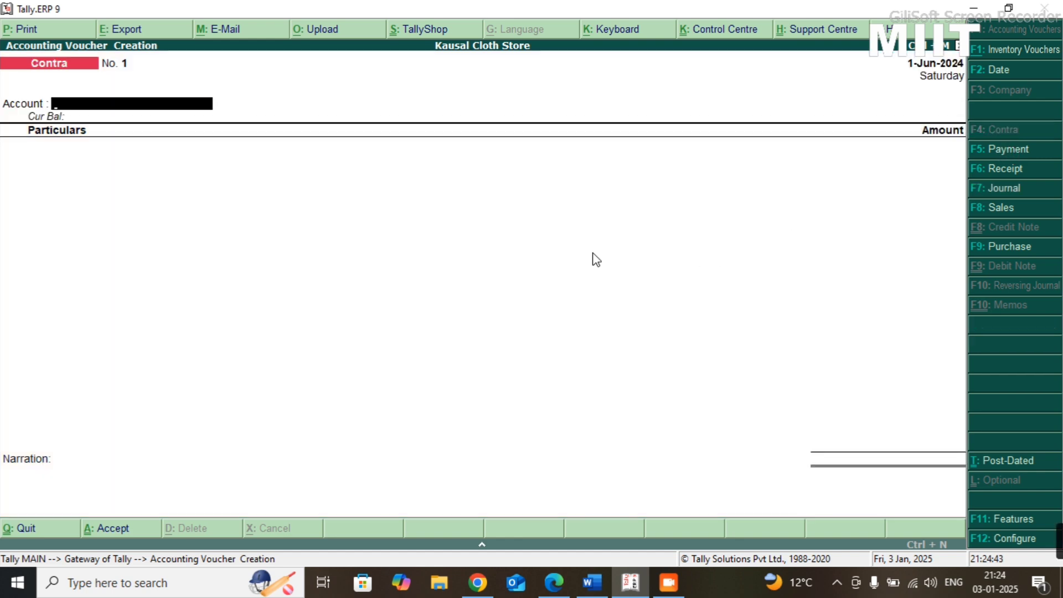
pyautogui.write('Sbi')
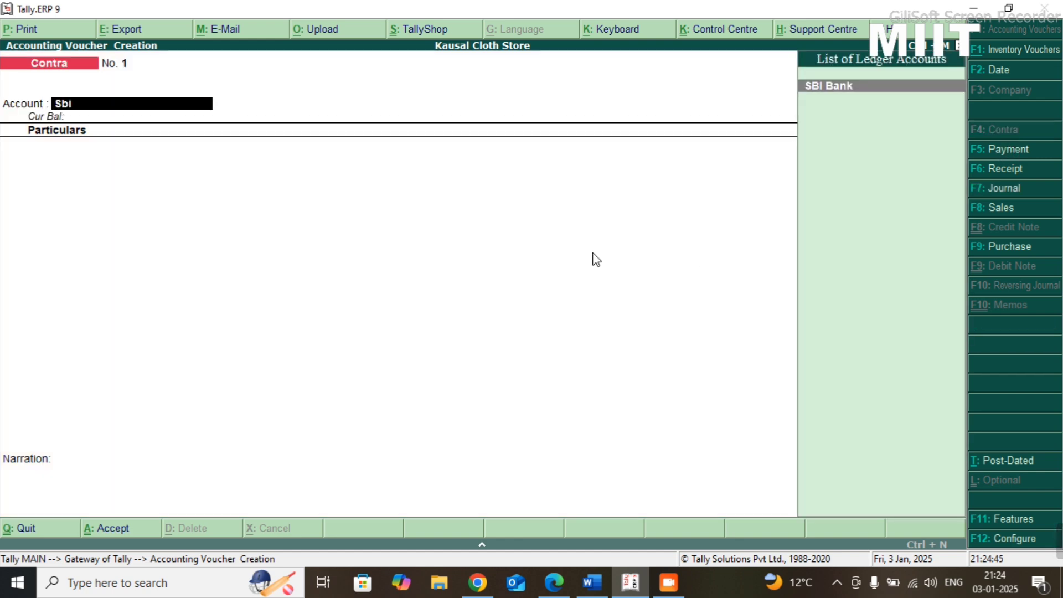
pyautogui.press('Return')
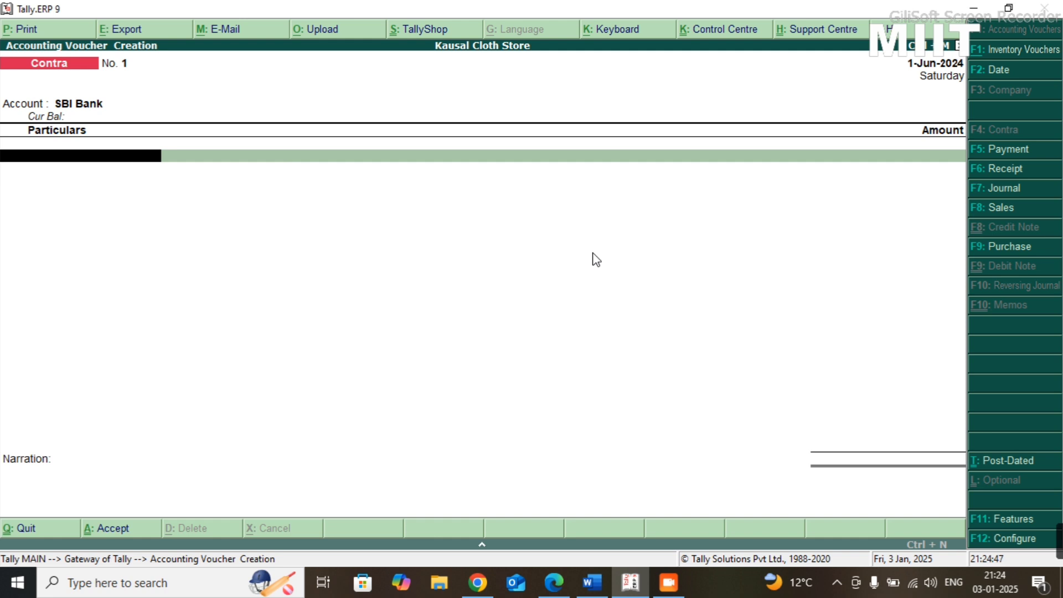
pyautogui.write('Cash')
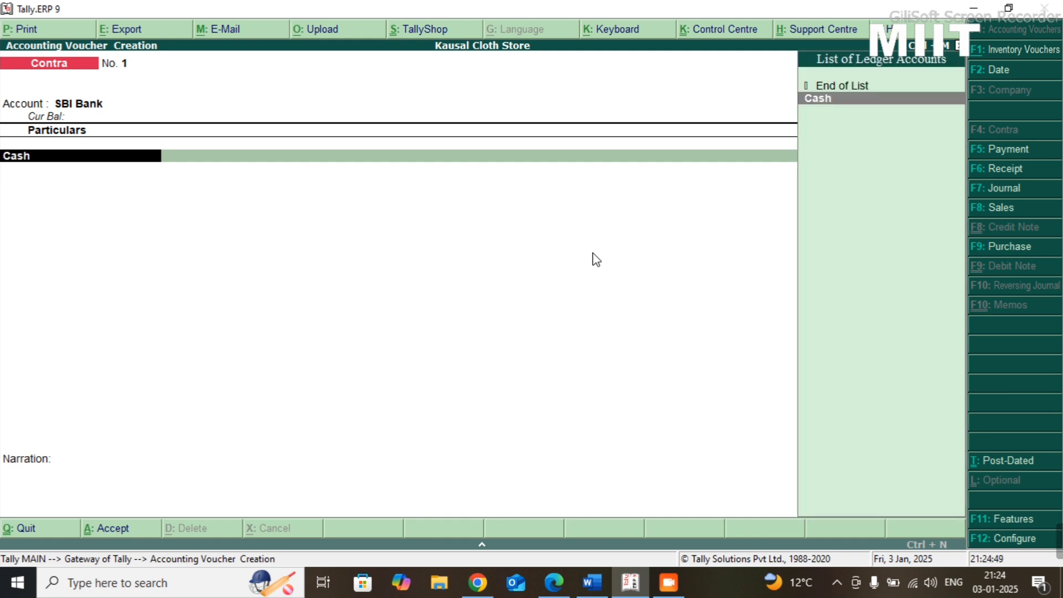
pyautogui.press('Return')
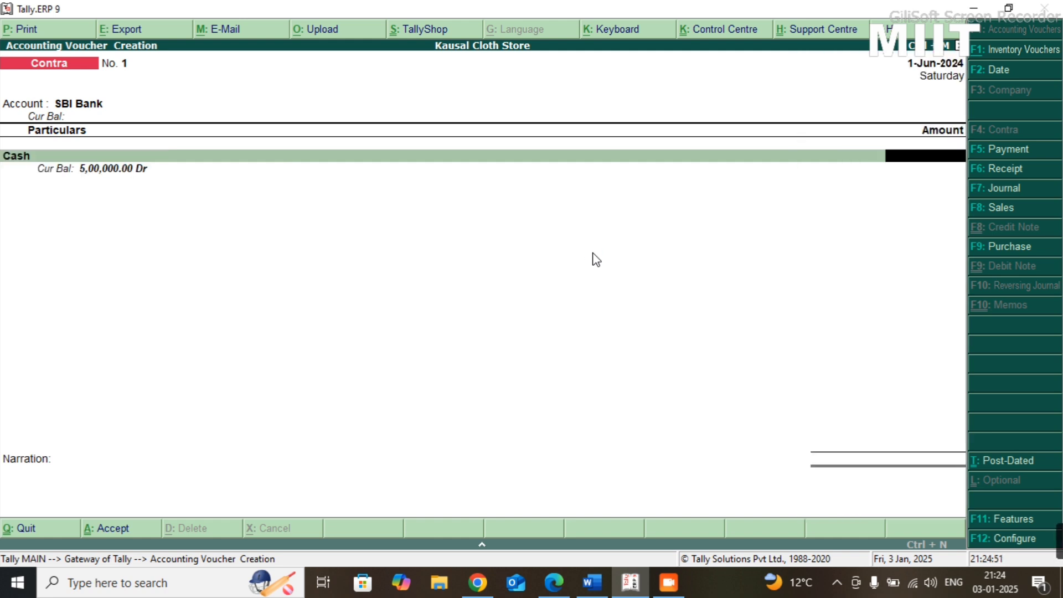
# - Check the second transaction in the Practice-08 sheet and set the contra voucher's Cash amount to 300000
pyautogui.write('30000')
pyautogui.hotkey('alt', 'Tab')
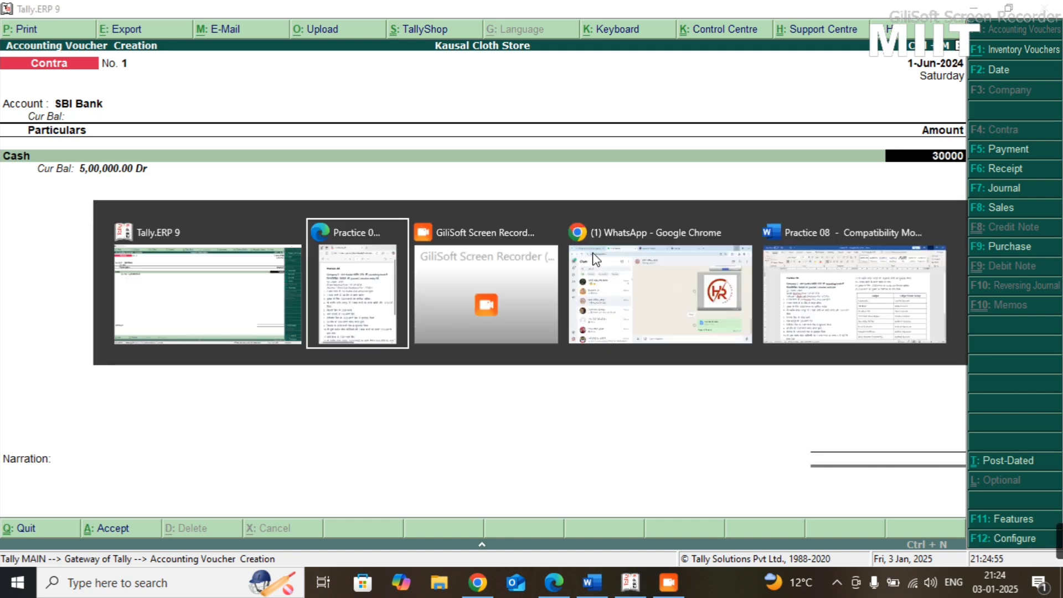
pyautogui.hotkey('alt', 'Tab')
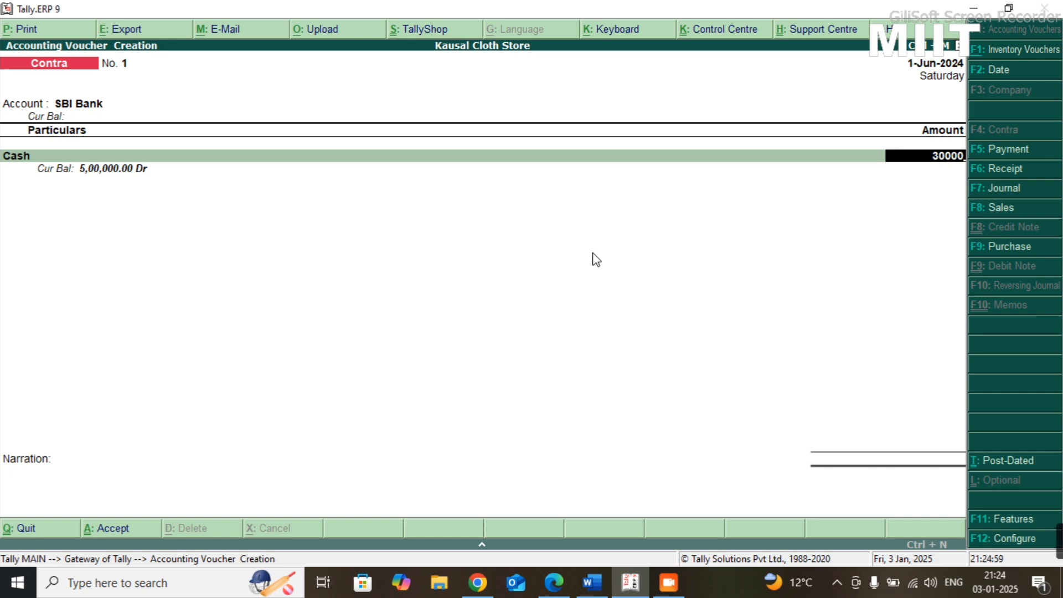
pyautogui.write('0')
pyautogui.press('Return')
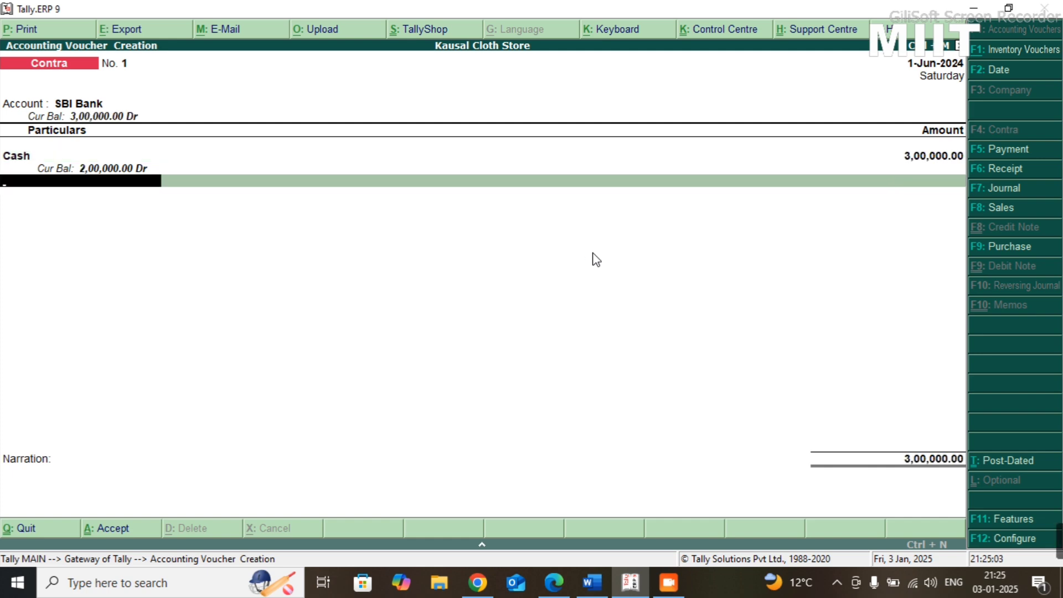
pyautogui.press('Return')
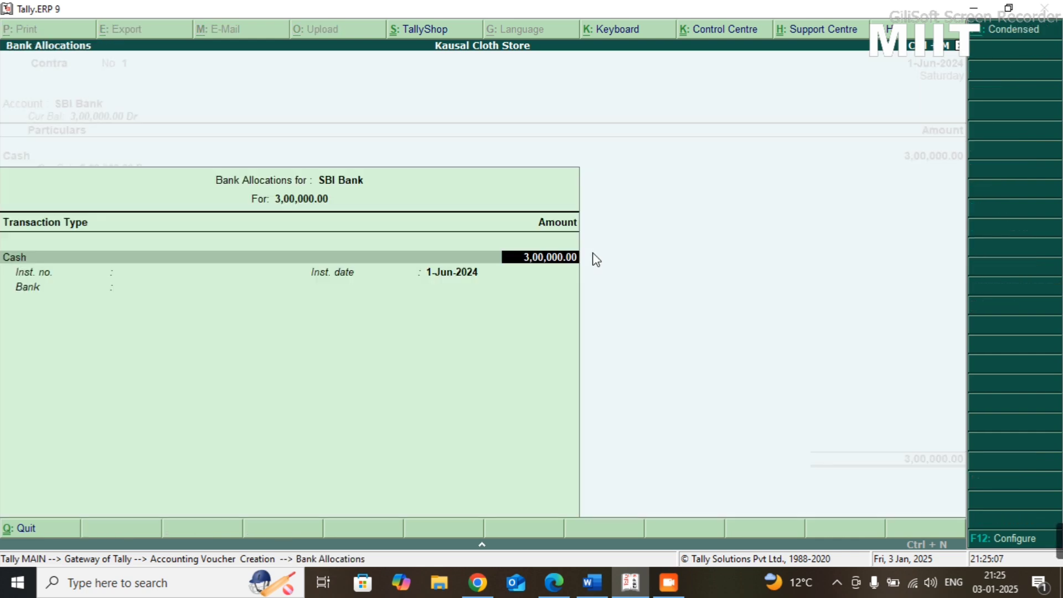
# - Enter 600 notes of 500 as the SBI Bank cash denominations and save the contra voucher without a narration
pyautogui.press('Return')
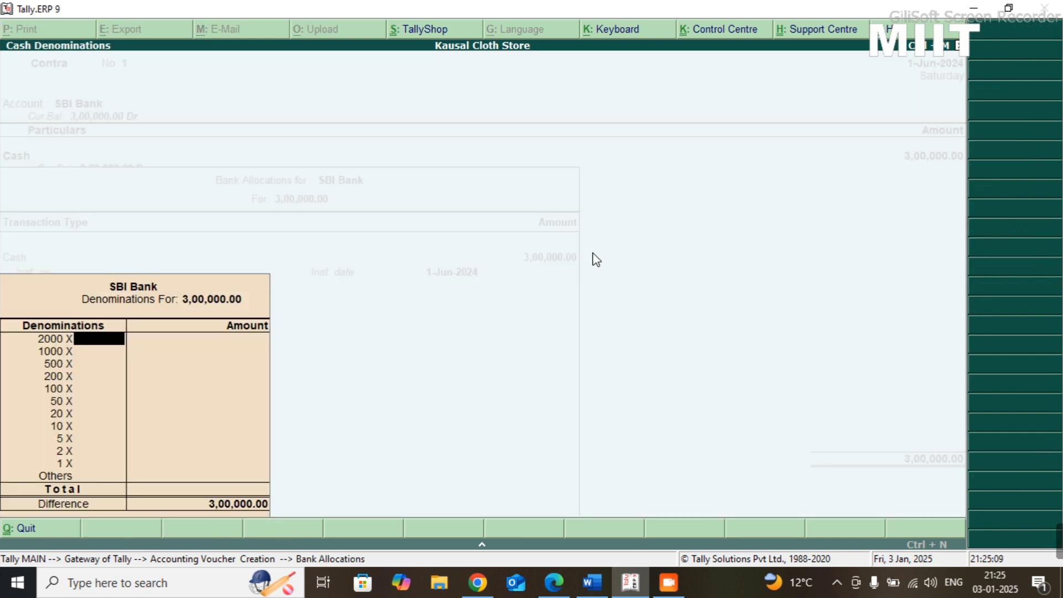
pyautogui.press('Return')
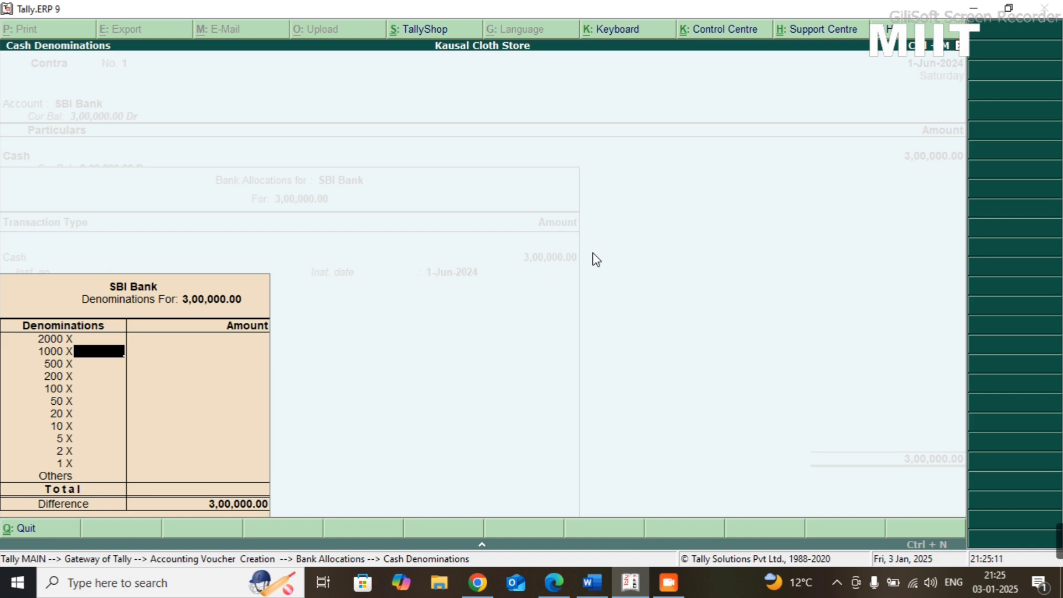
pyautogui.press('Return')
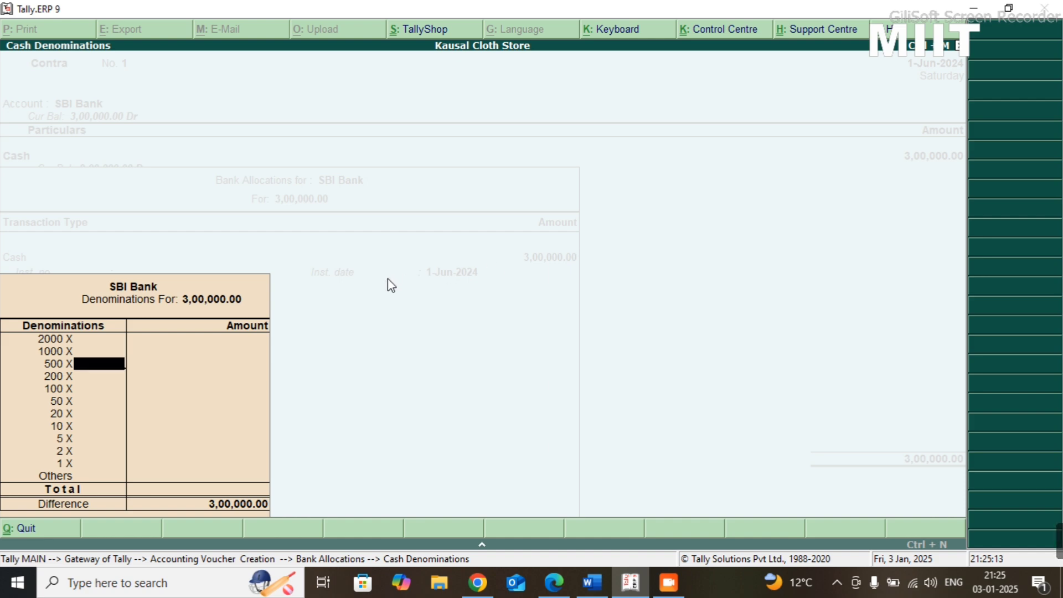
pyautogui.write('600')
pyautogui.press('Return')
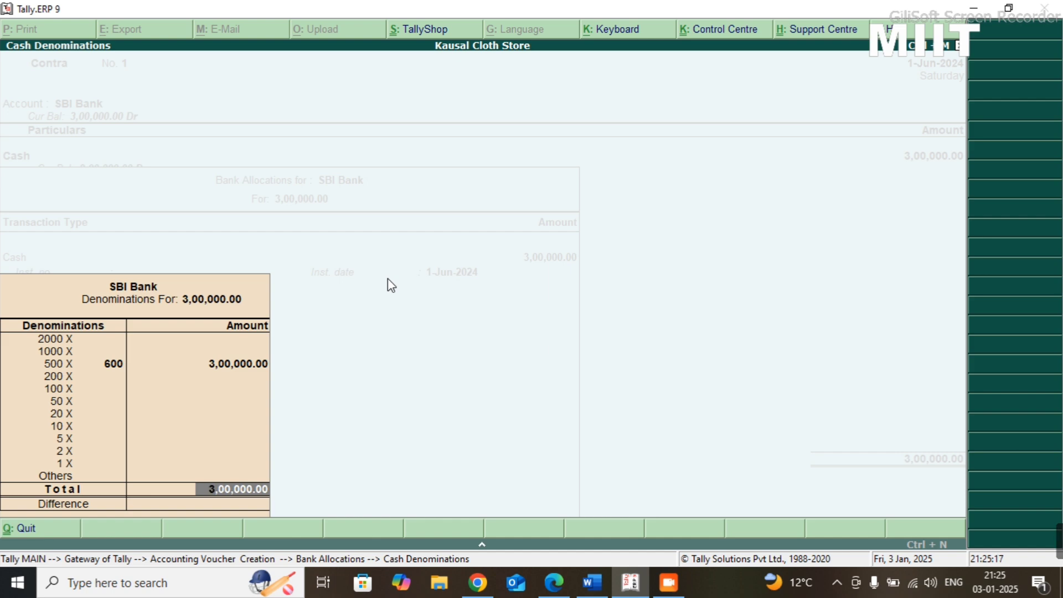
pyautogui.press('Return')
pyautogui.press('Return')
pyautogui.press('Return')
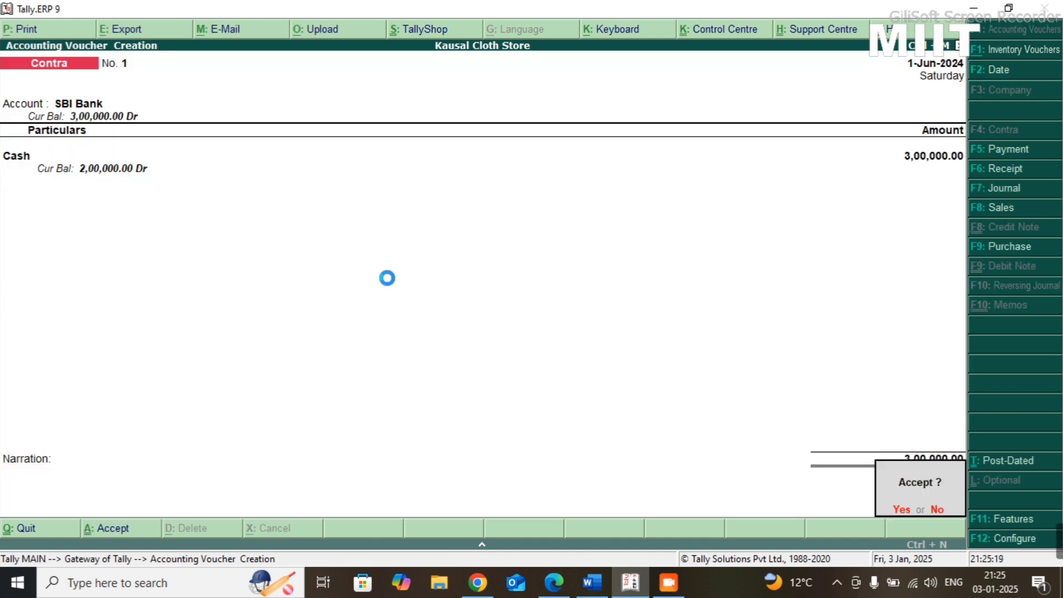
pyautogui.press('Return')
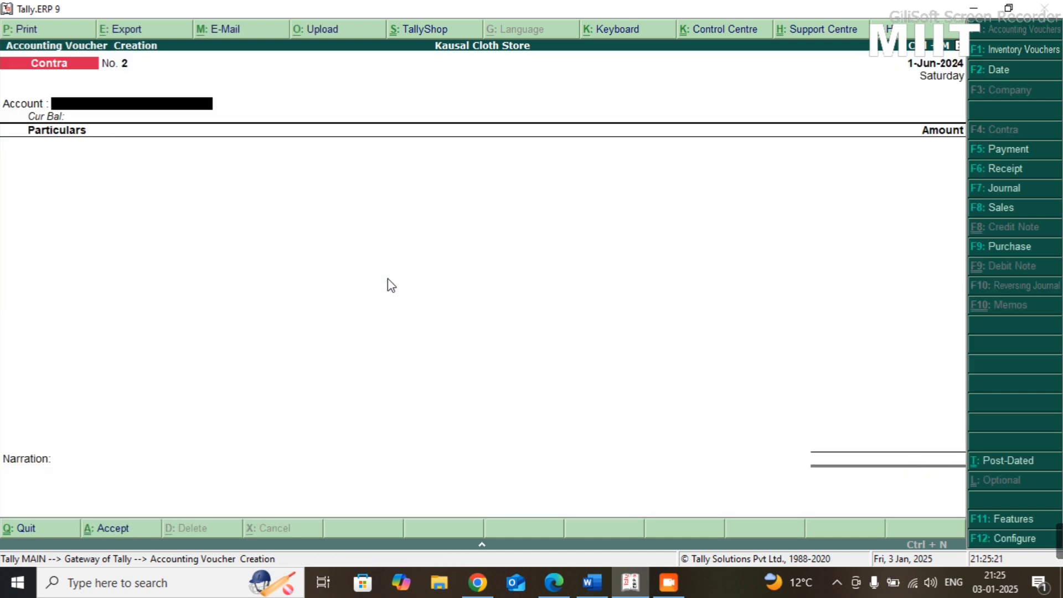
# - Read the third transaction in the Practice-08 sheet and change the blank contra voucher to a journal voucher
pyautogui.hotkey('alt', 'Tab')
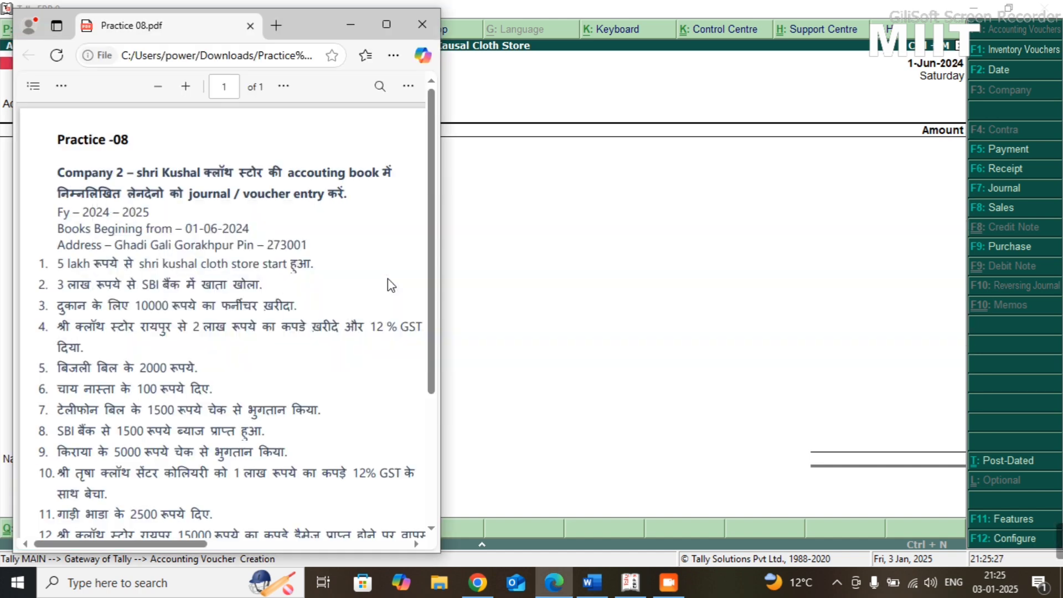
pyautogui.hotkey('alt', 'Tab')
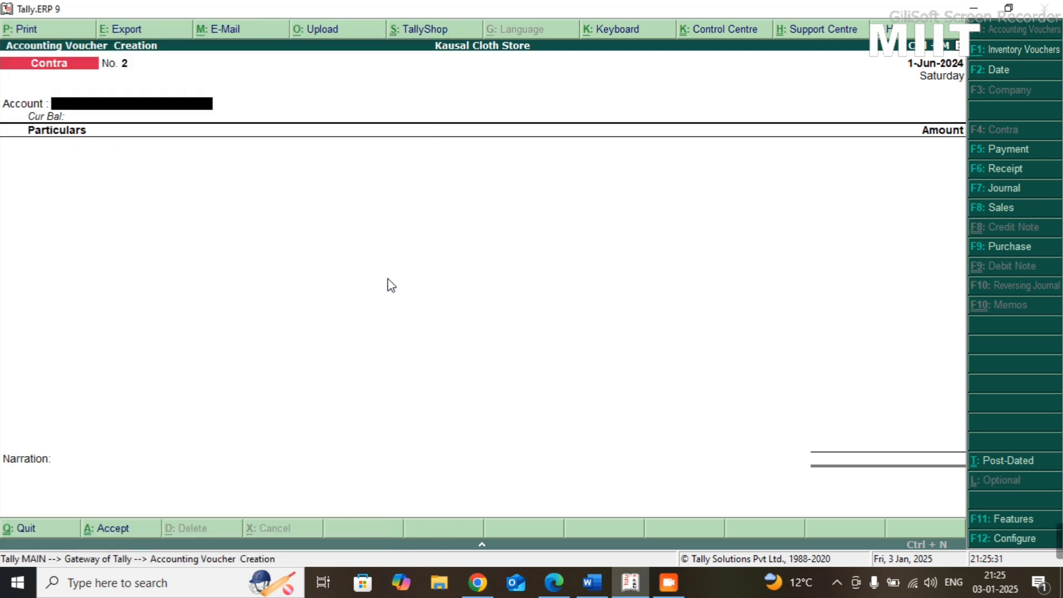
pyautogui.click(1002, 193)
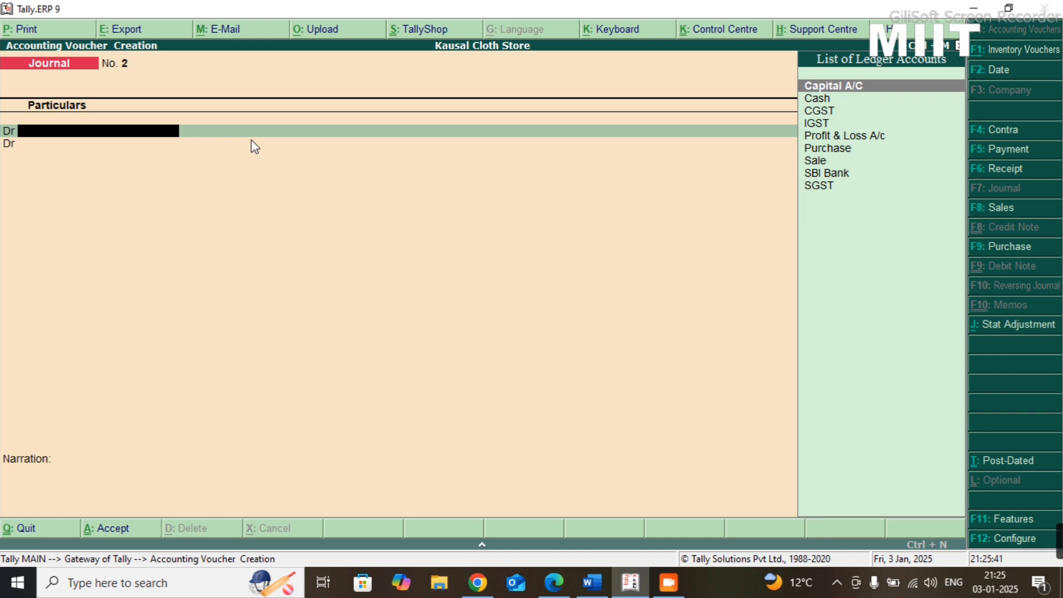
# - Create a Furniture ledger under Fixed Assets for the journal voucher's debit line, keeping the default GST settings
pyautogui.hotkey('alt', 'c')
pyautogui.write('F')
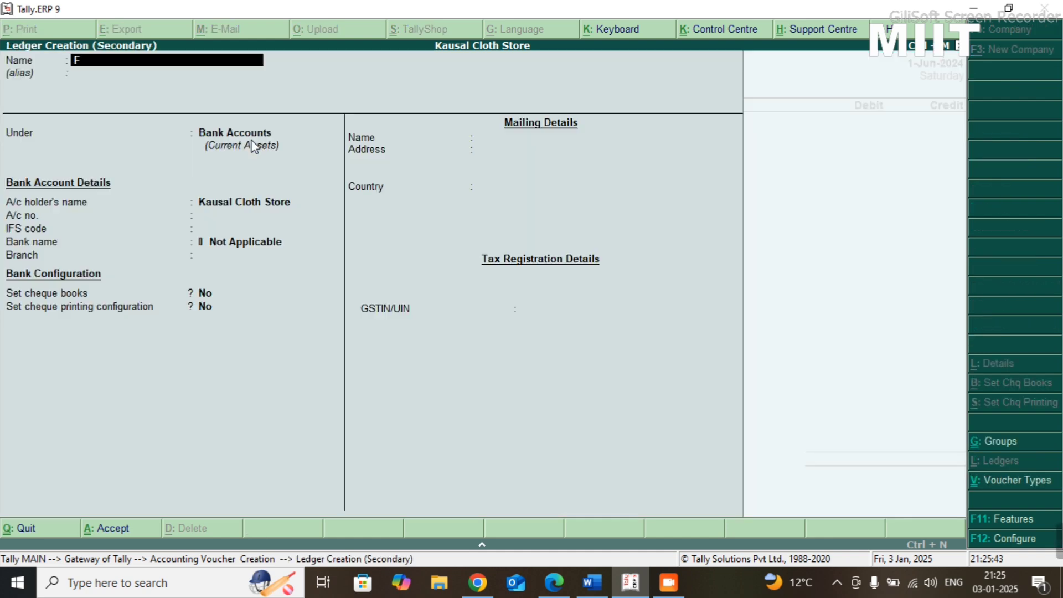
pyautogui.write('urniture')
pyautogui.press('Return')
pyautogui.press('Return')
pyautogui.write('F')
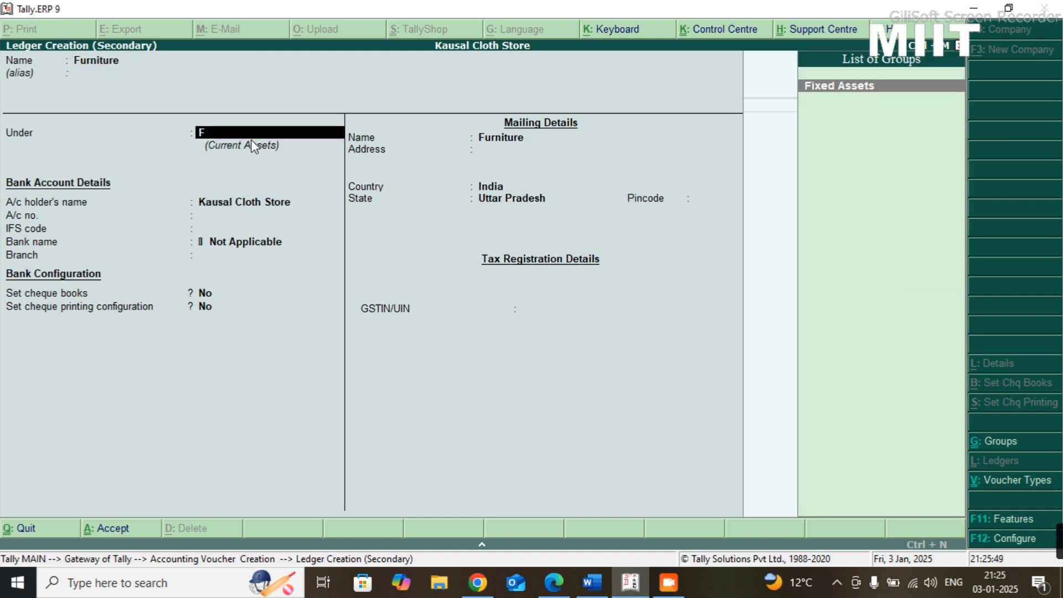
pyautogui.write('ixed')
pyautogui.press('Return')
pyautogui.press('Return')
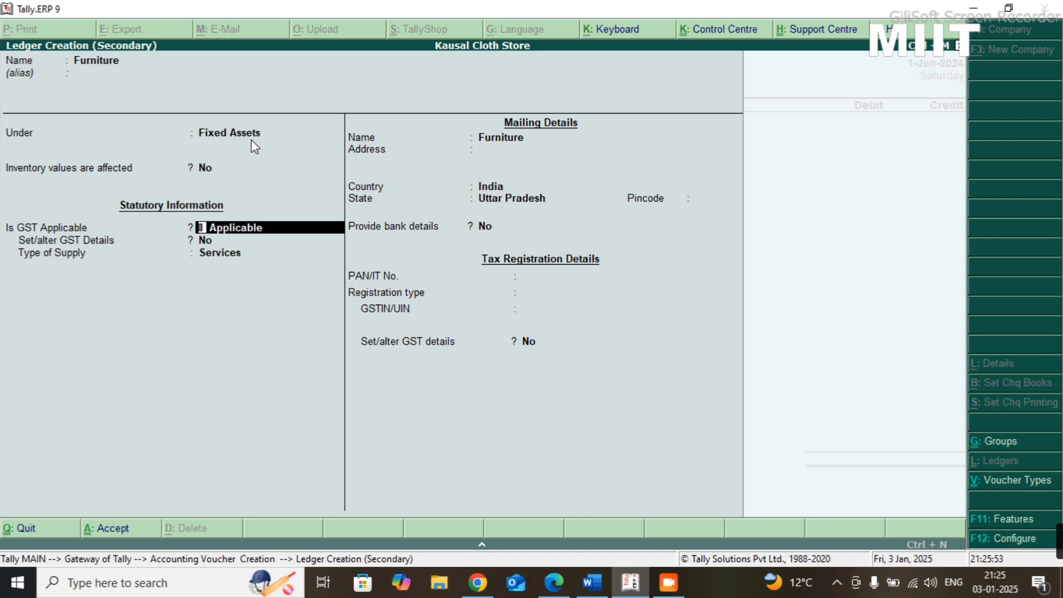
pyautogui.hotkey('ctrl', 'a')
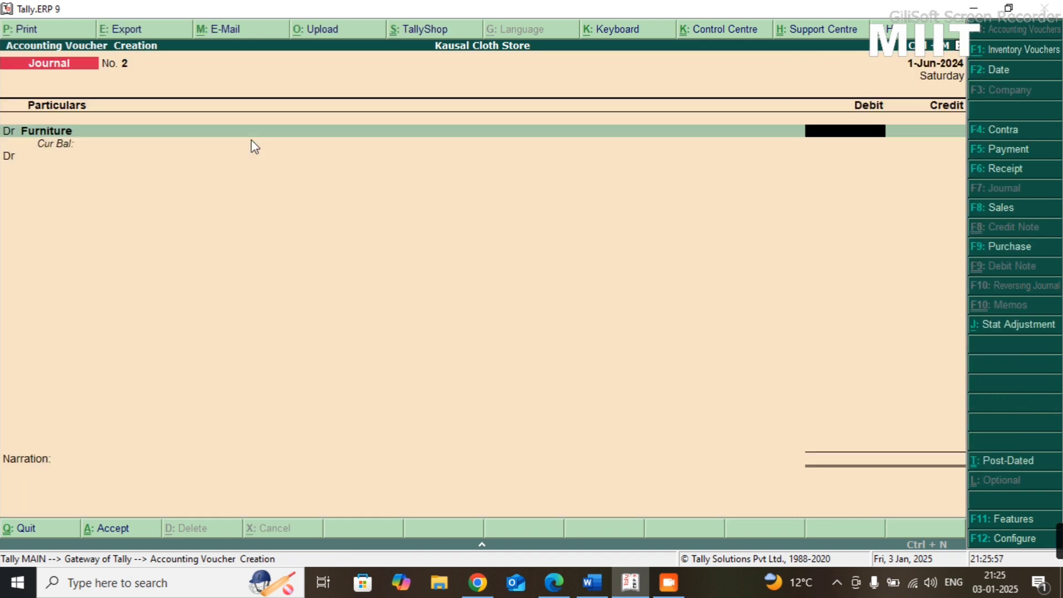
# - Check the third transaction in the Practice-08 sheet and debit Furniture with 10000
pyautogui.hotkey('alt', 'Tab')
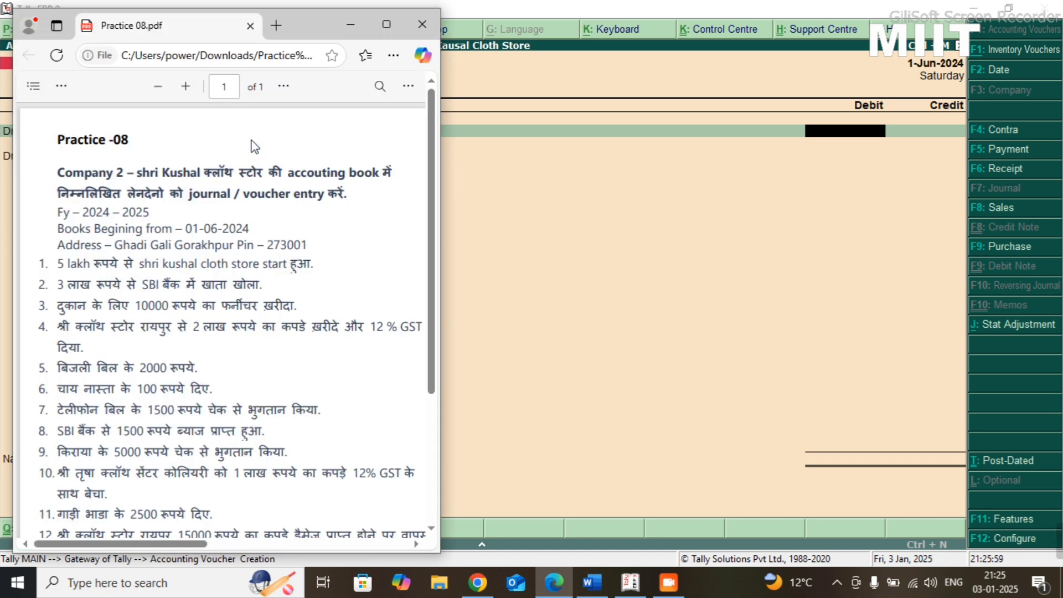
pyautogui.hotkey('alt', 'Tab')
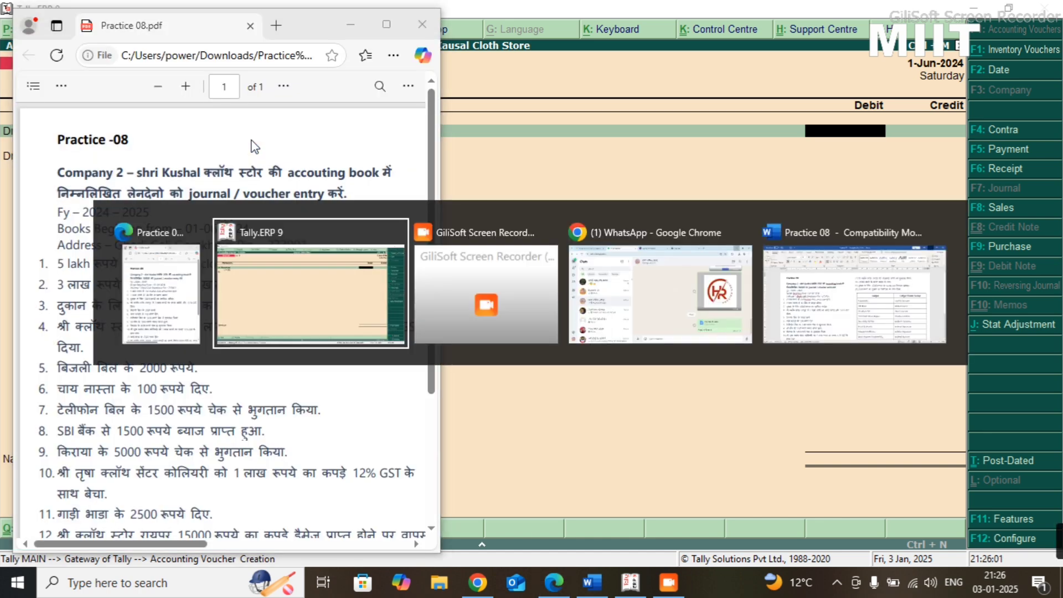
pyautogui.write('10000')
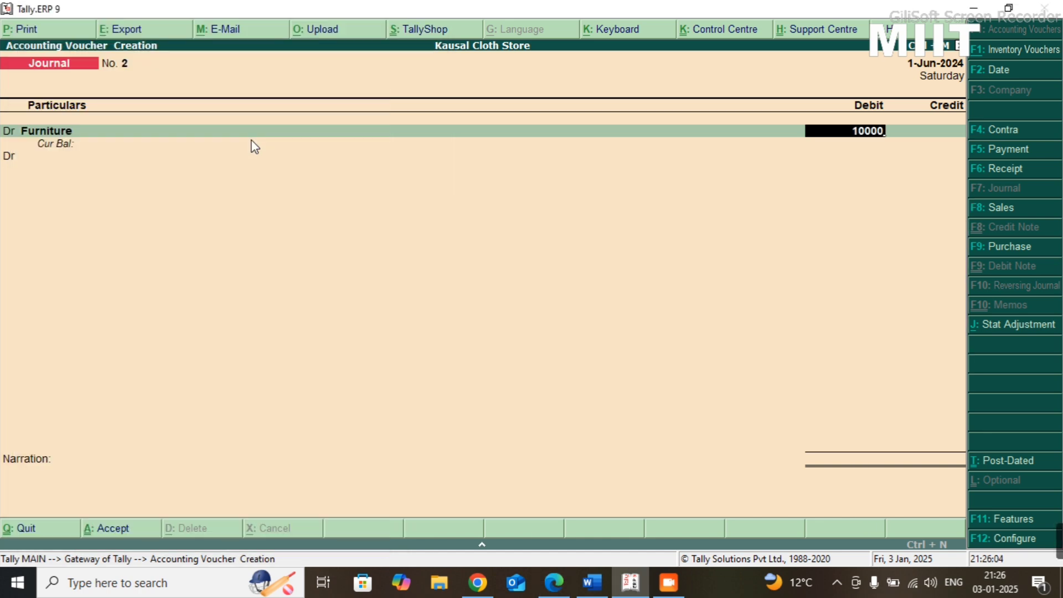
pyautogui.press('Return')
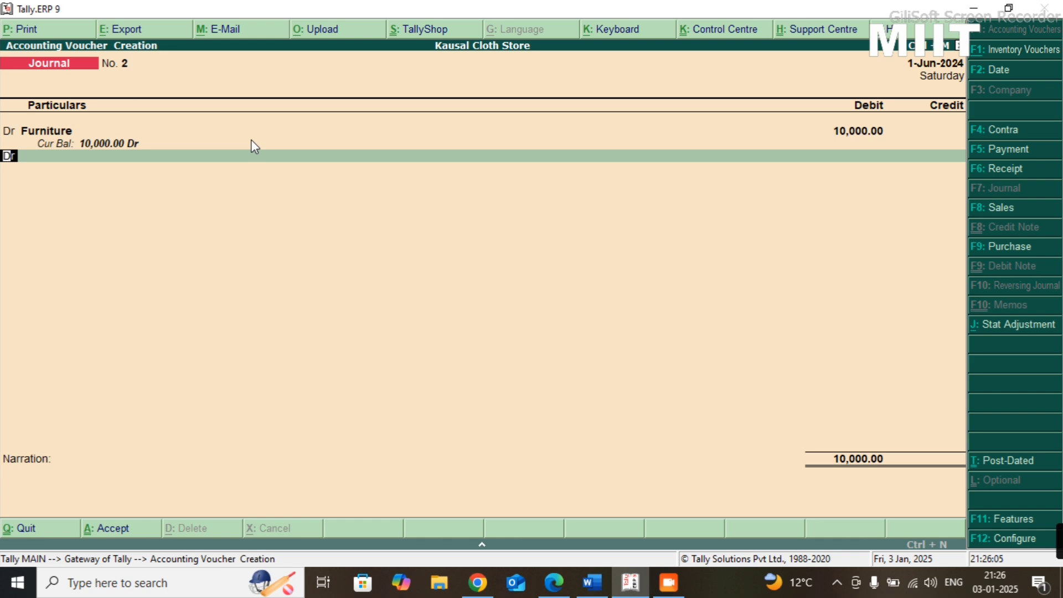
# - Credit Cash with 10,000 and save the journal voucher without a narration
pyautogui.press('c')
pyautogui.press('Return')
pyautogui.write('Cash')
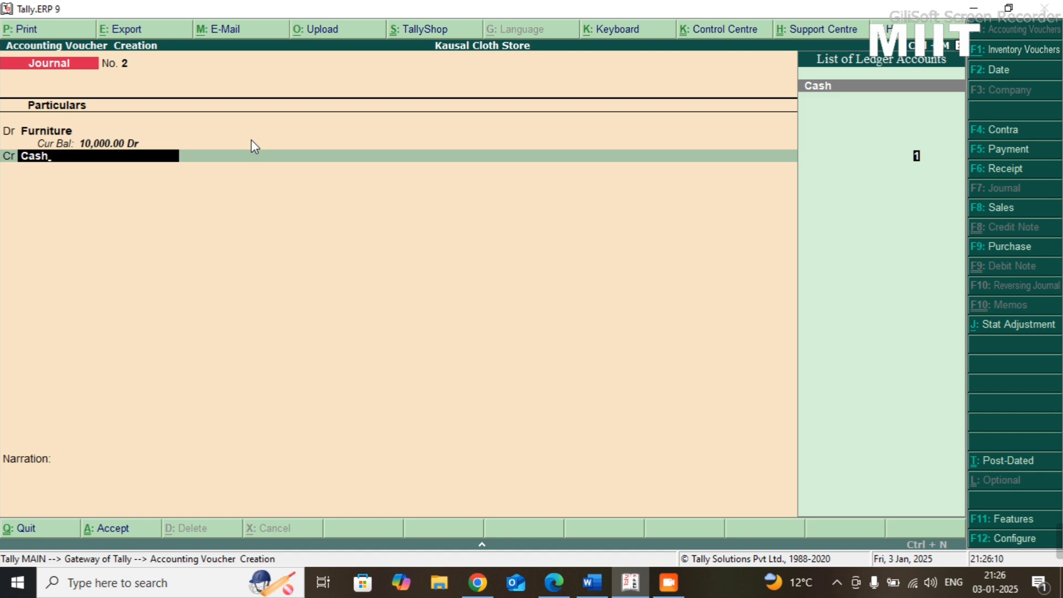
pyautogui.press('Return')
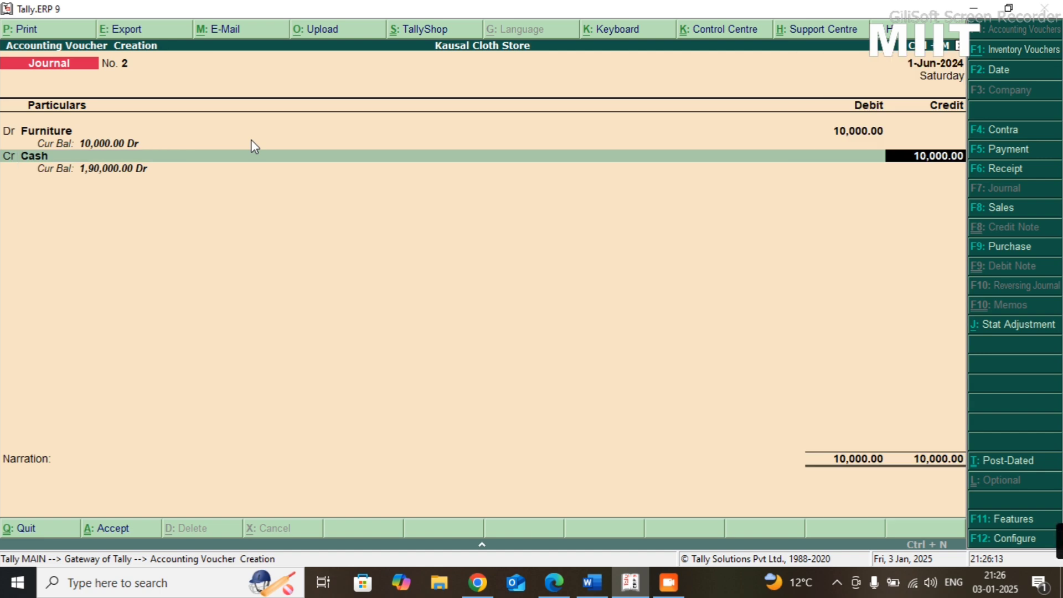
pyautogui.press('Return')
pyautogui.press('Return')
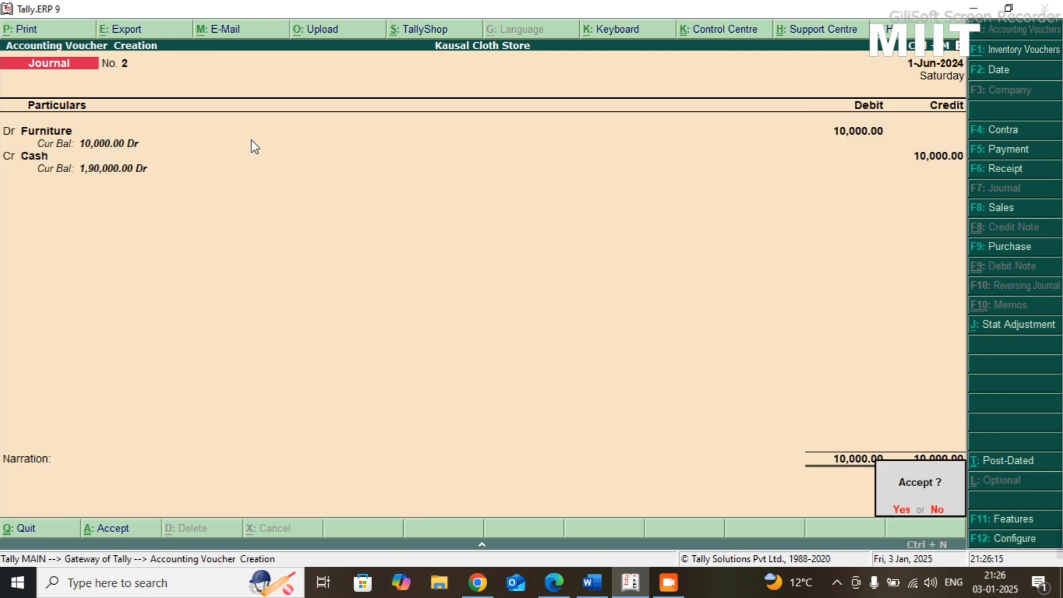
pyautogui.press('Return')
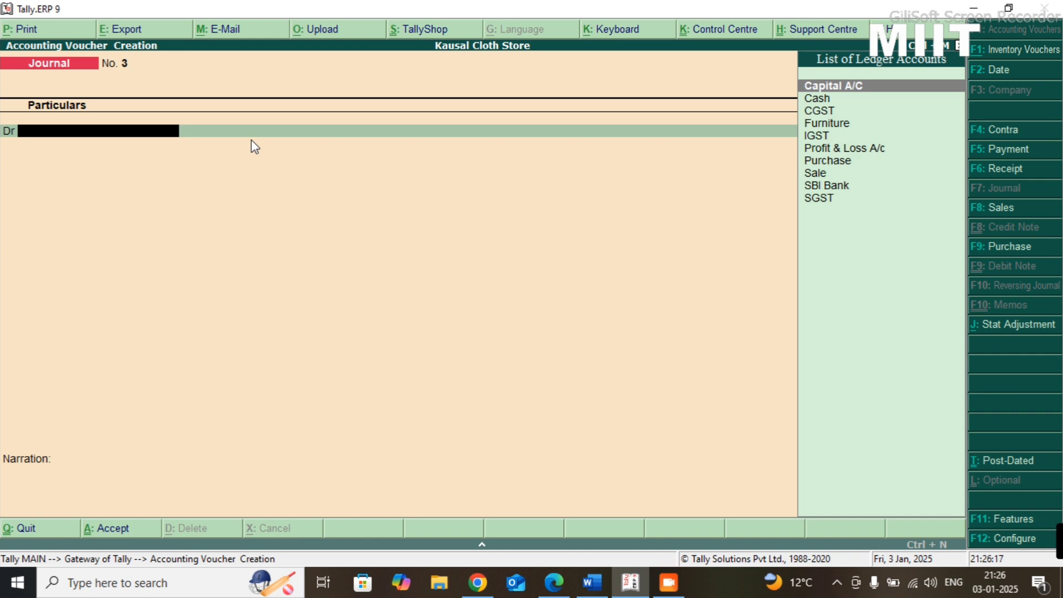
# - Read the fourth transaction in the Practice-08 sheet and start a purchase voucher with supplier invoice number 74 dated 1-Jun-2024
pyautogui.hotkey('alt', 'Tab')
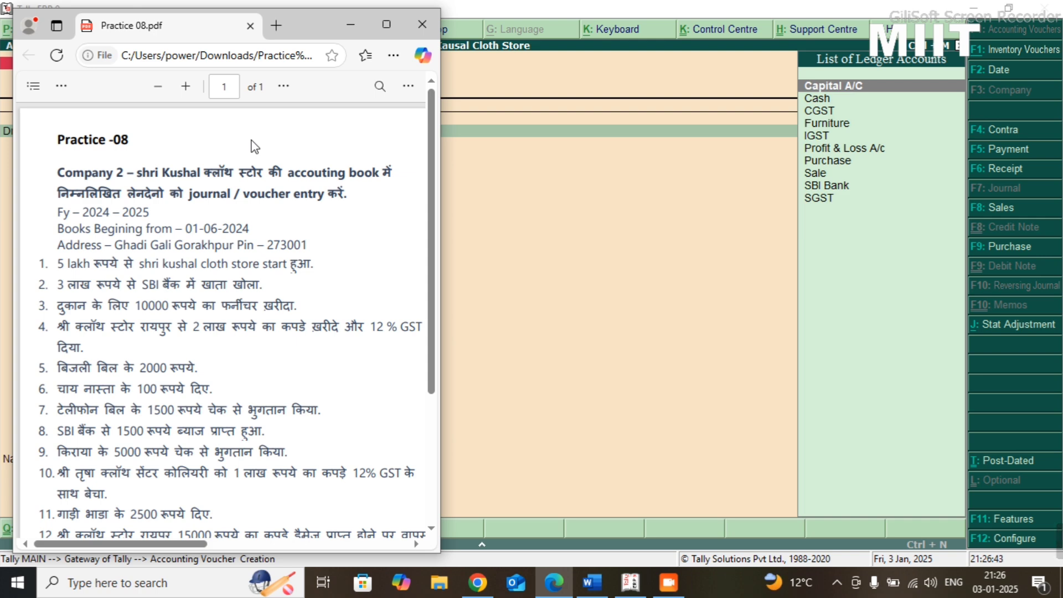
pyautogui.hotkey('alt', 'Tab')
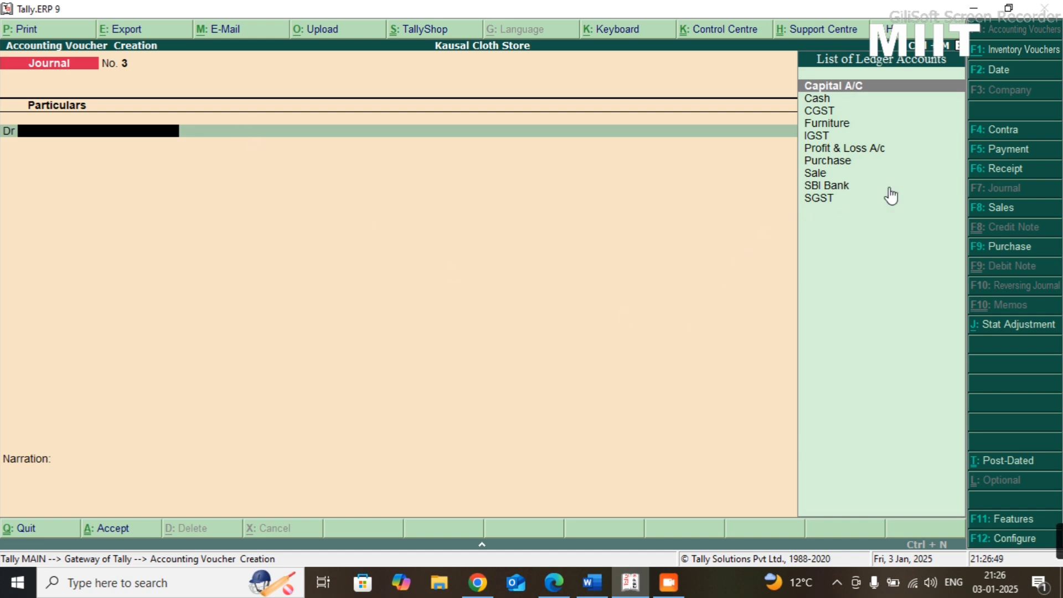
pyautogui.click(1004, 248)
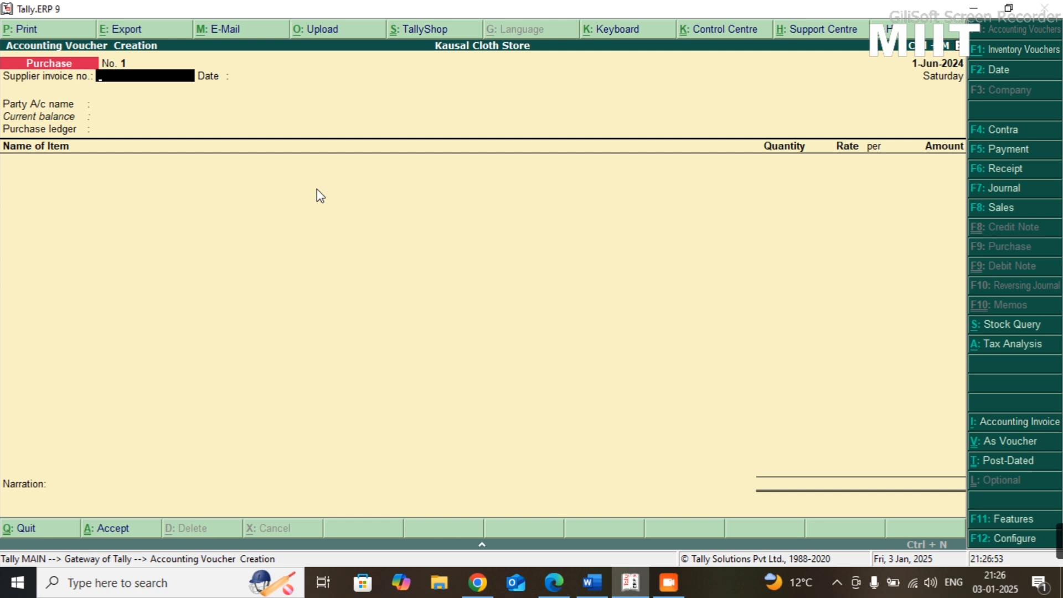
pyautogui.write('74')
pyautogui.press('Return')
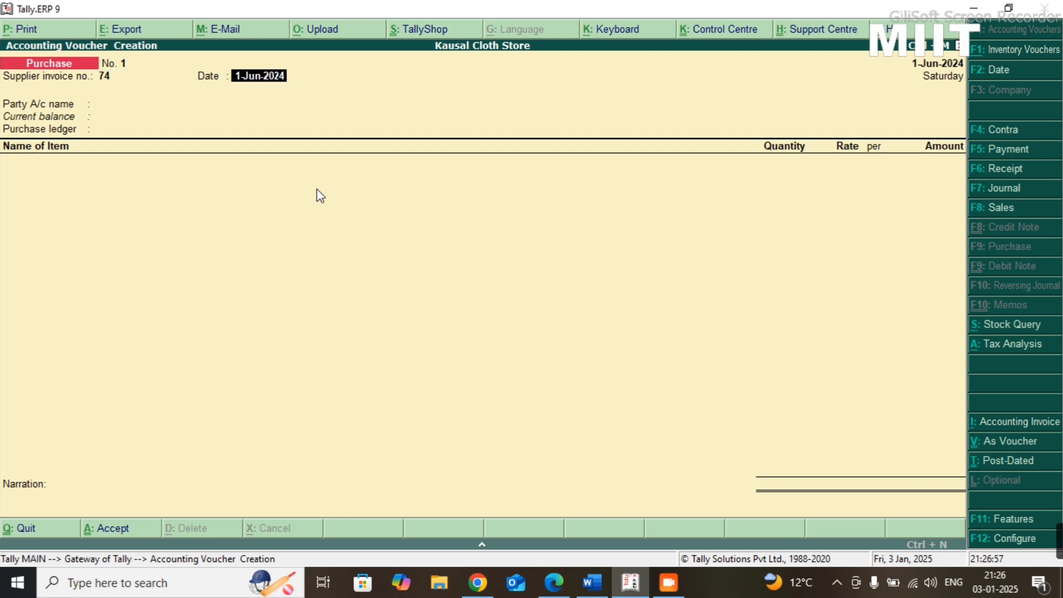
pyautogui.press('Return')
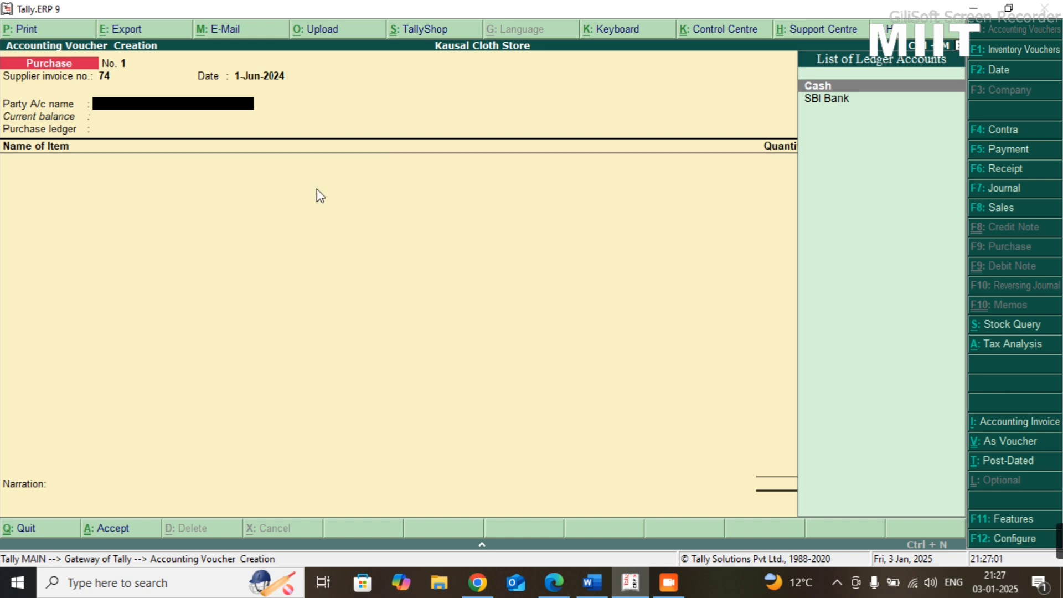
# - Check the supplier in the Practice-08 sheet and start a party ledger named Shri Cloth Store under Sundry Creditors
pyautogui.hotkey('alt', 'c')
pyautogui.hotkey('alt', 'Tab')
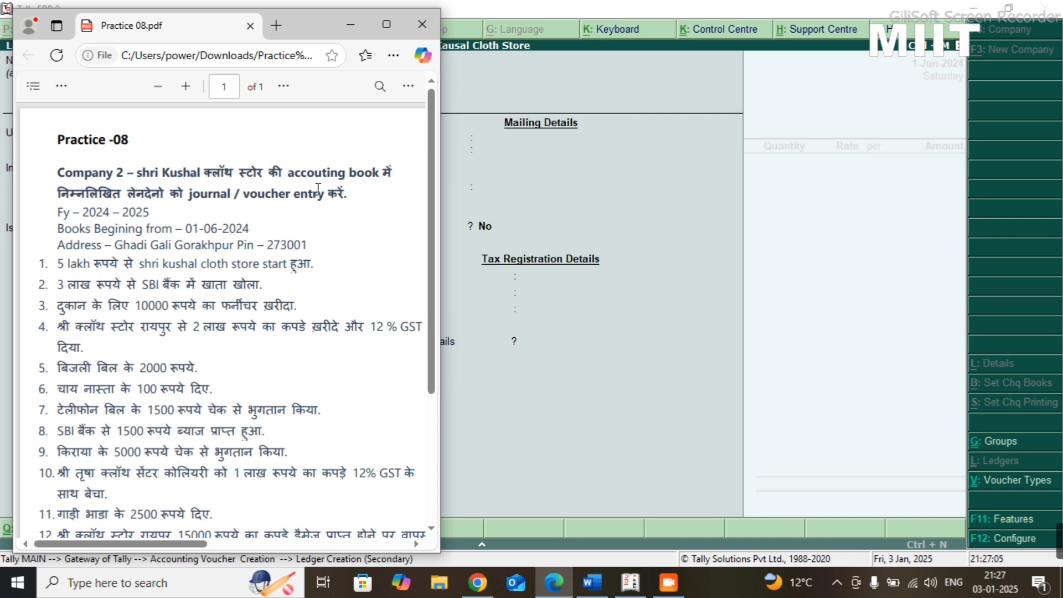
pyautogui.hotkey('alt', 'Tab')
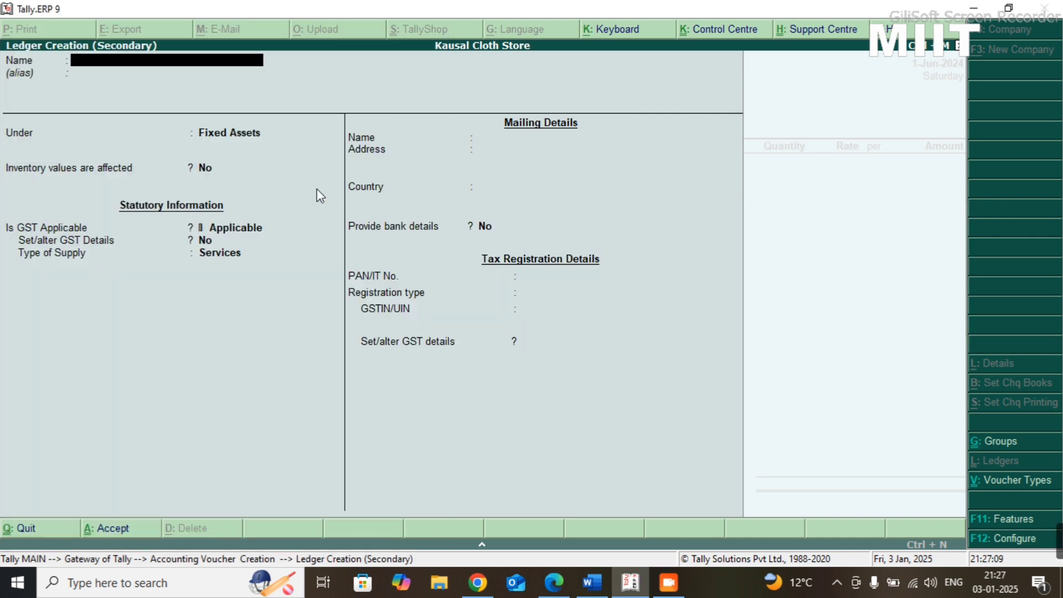
pyautogui.write('Shri Cloth Sto')
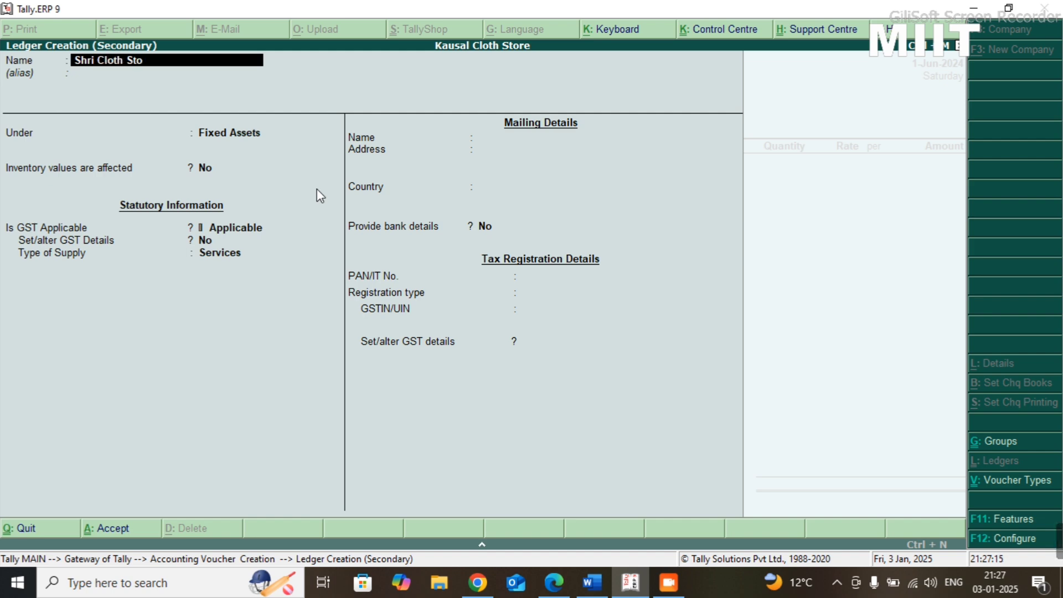
pyautogui.write('re')
pyautogui.press('Return')
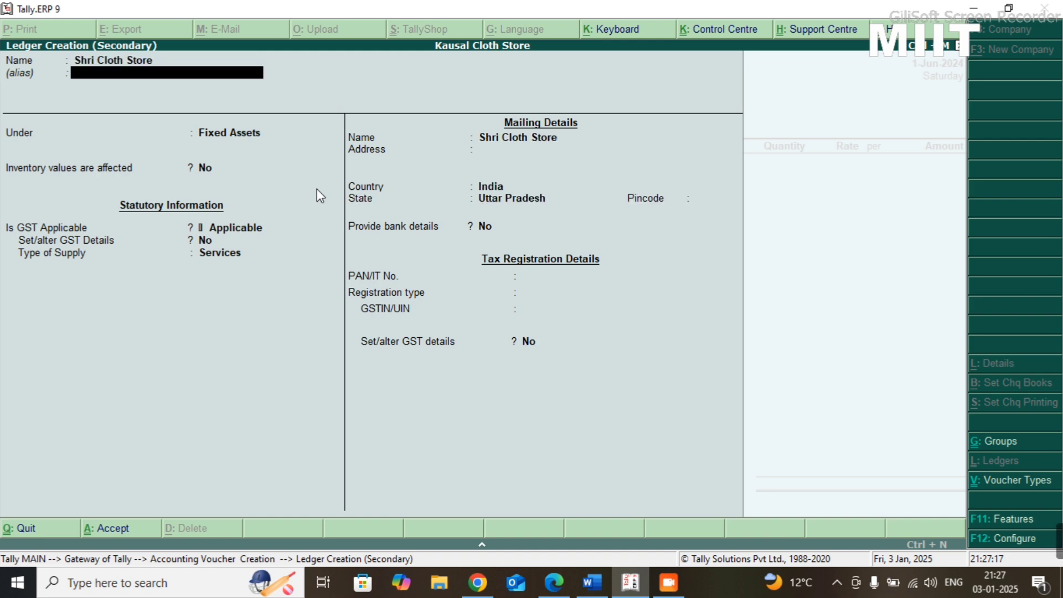
pyautogui.press('Return')
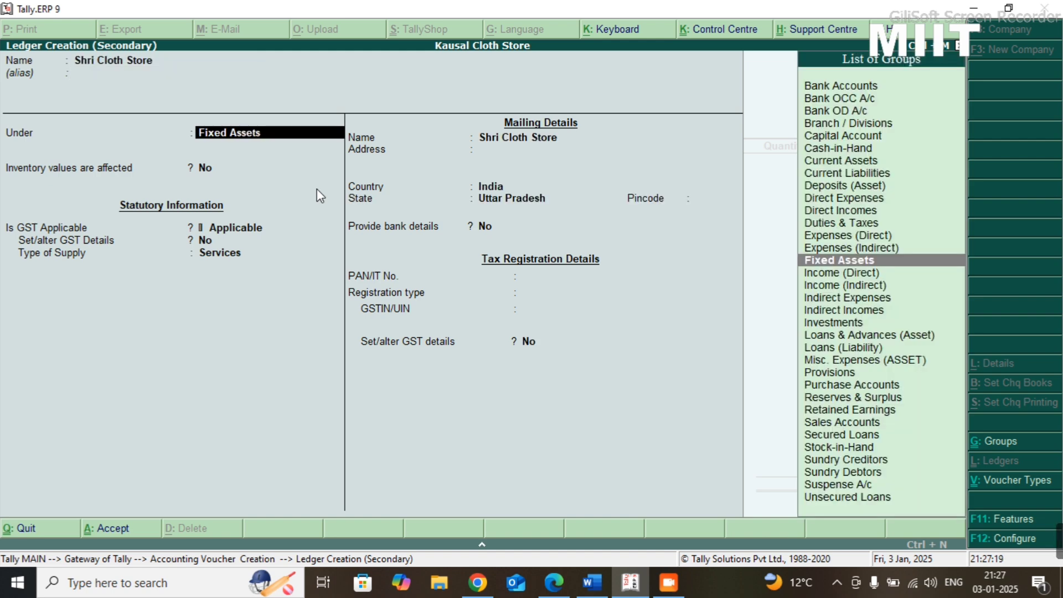
pyautogui.write('Sundry')
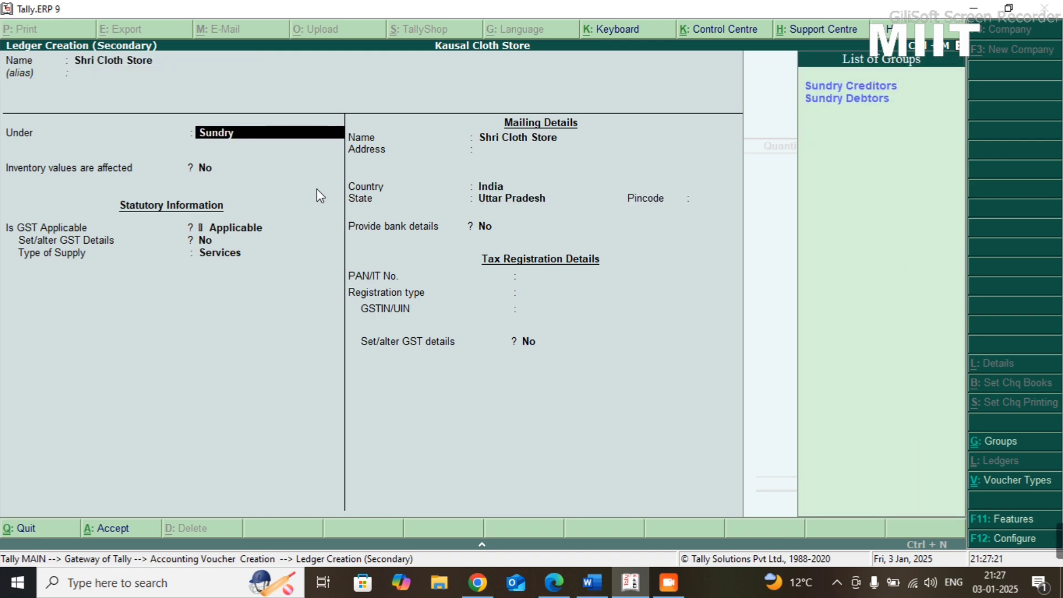
pyautogui.write(' c')
pyautogui.press('Return')
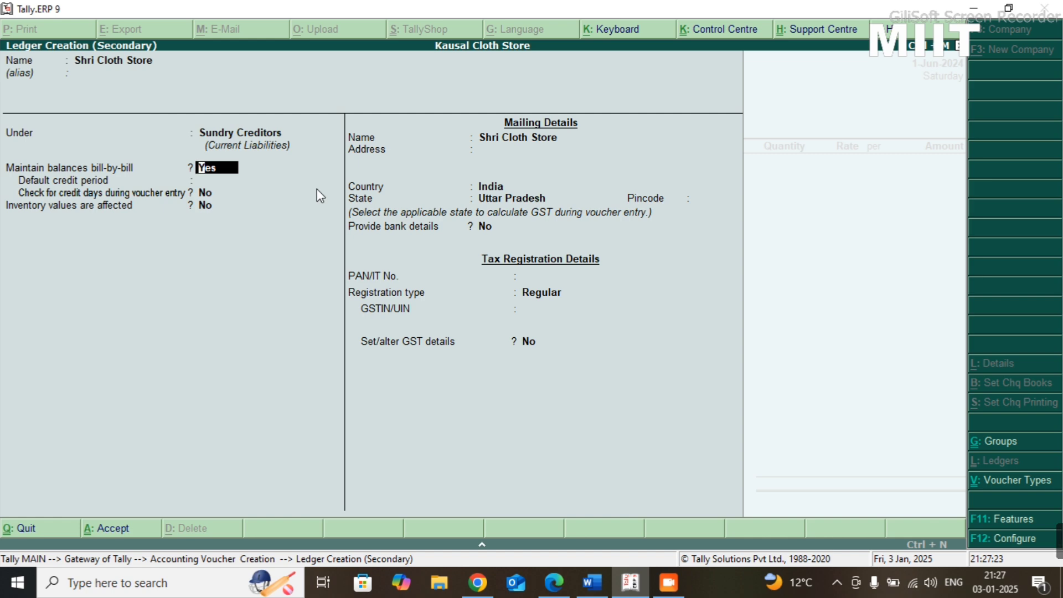
# - Keep bill-by-bill balances, set a 10-day default credit period with credit-day checking enabled, and save the supplier ledger
pyautogui.press('Return')
pyautogui.write('10')
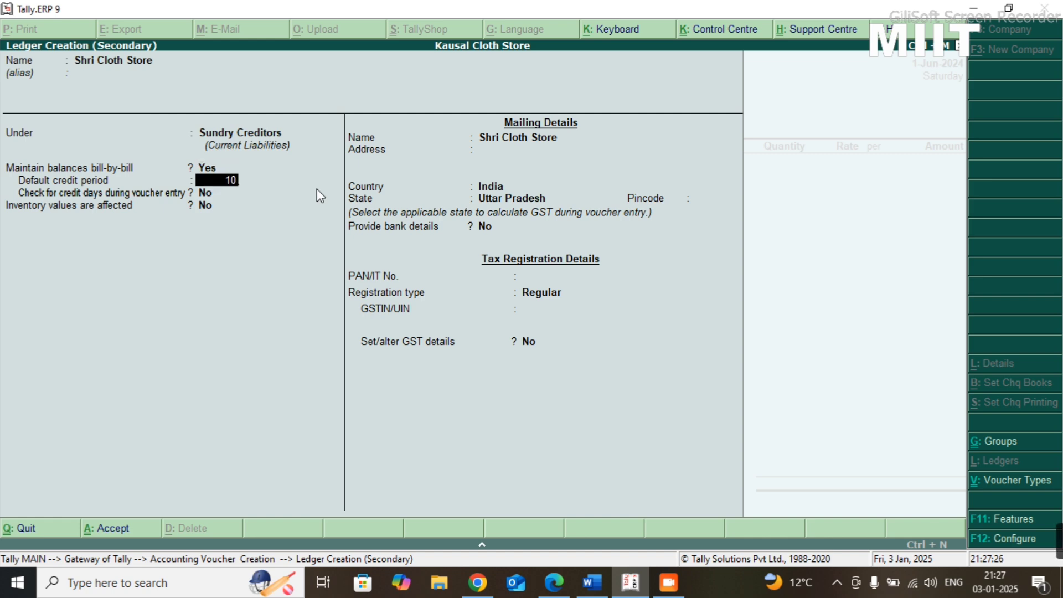
pyautogui.press('Return')
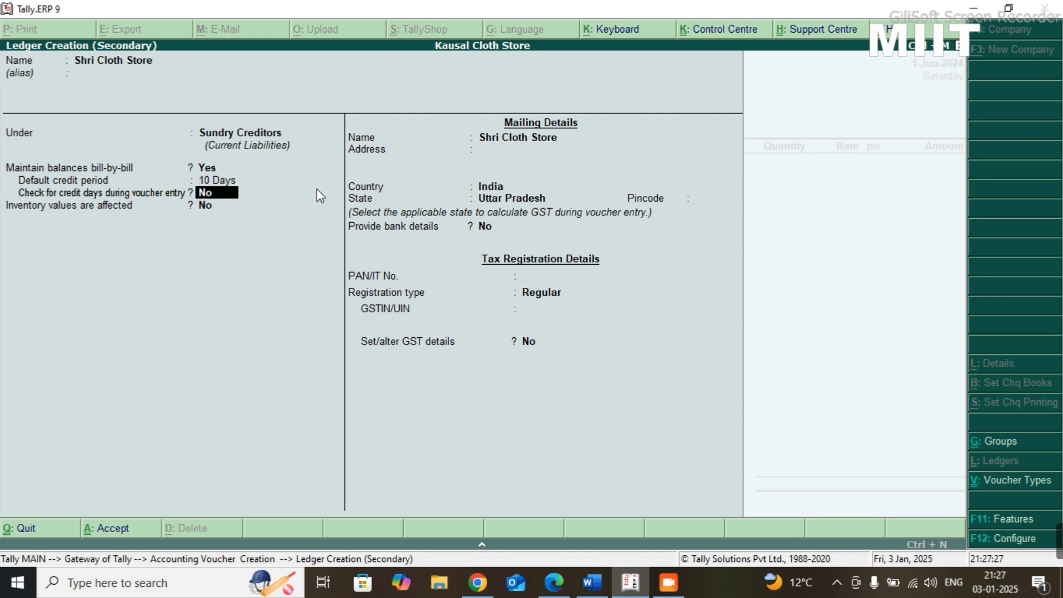
pyautogui.write('y')
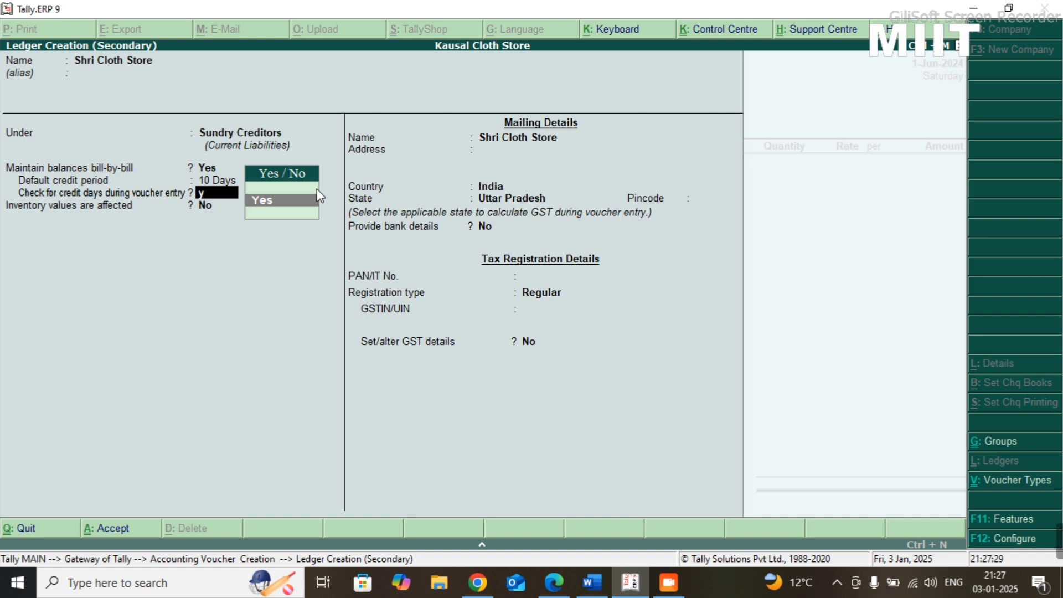
pyautogui.press('Return')
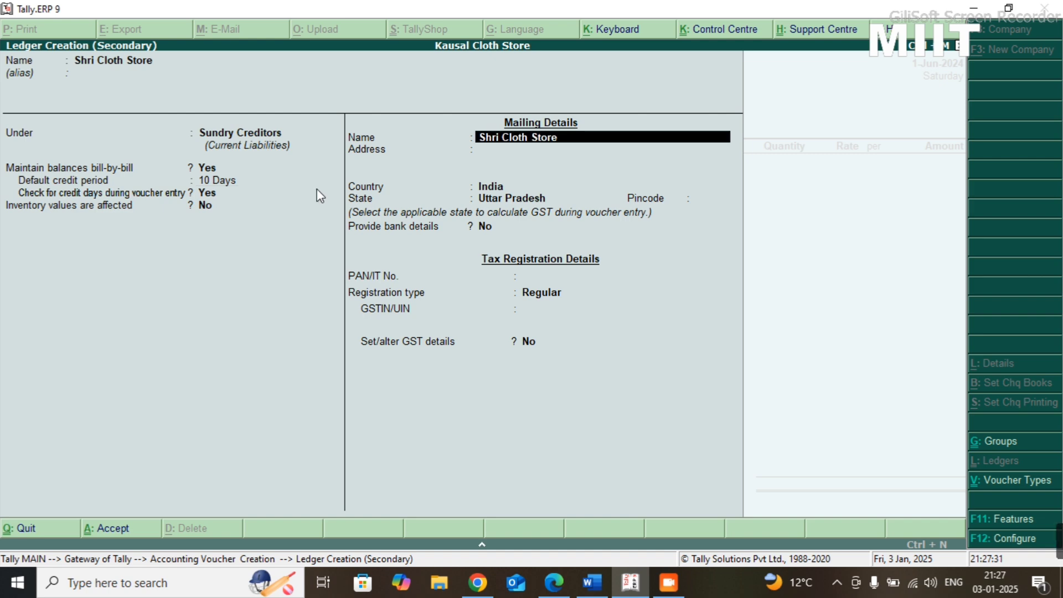
pyautogui.hotkey('ctrl', 'a')
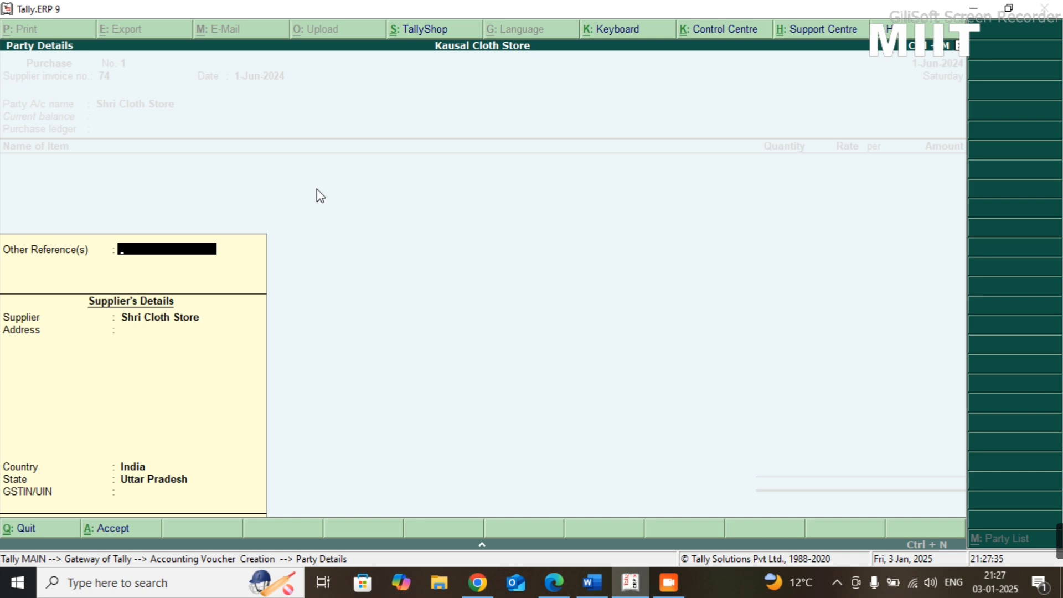
# - Accept the supplier's party details with country India and state Uttar Pradesh, and choose Purchase as the purchase ledger
pyautogui.press('Return')
pyautogui.press('Return')
pyautogui.press('Return')
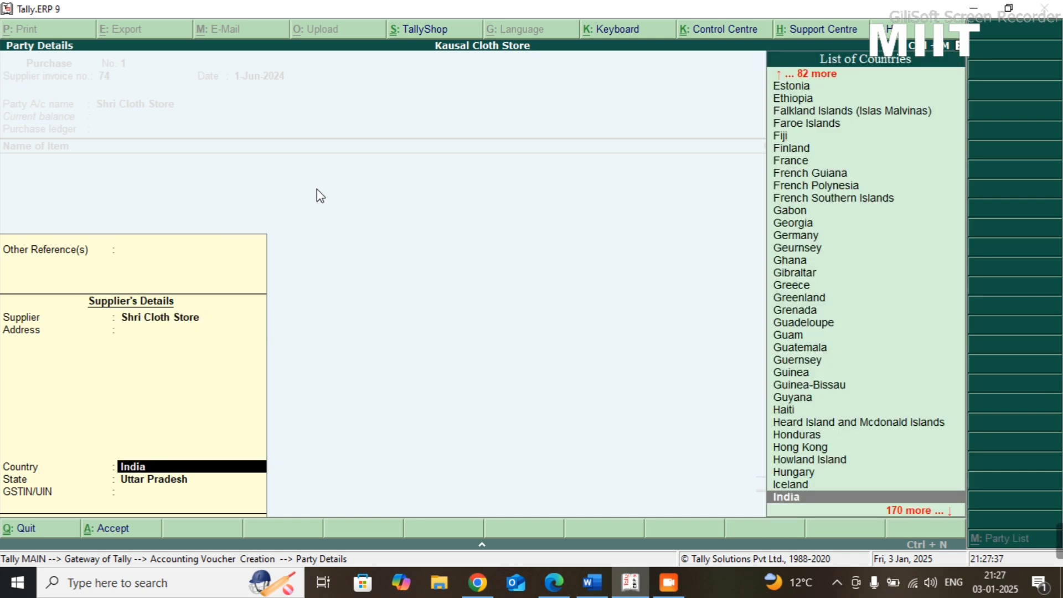
pyautogui.press('Return')
pyautogui.press('Return')
pyautogui.press('Return')
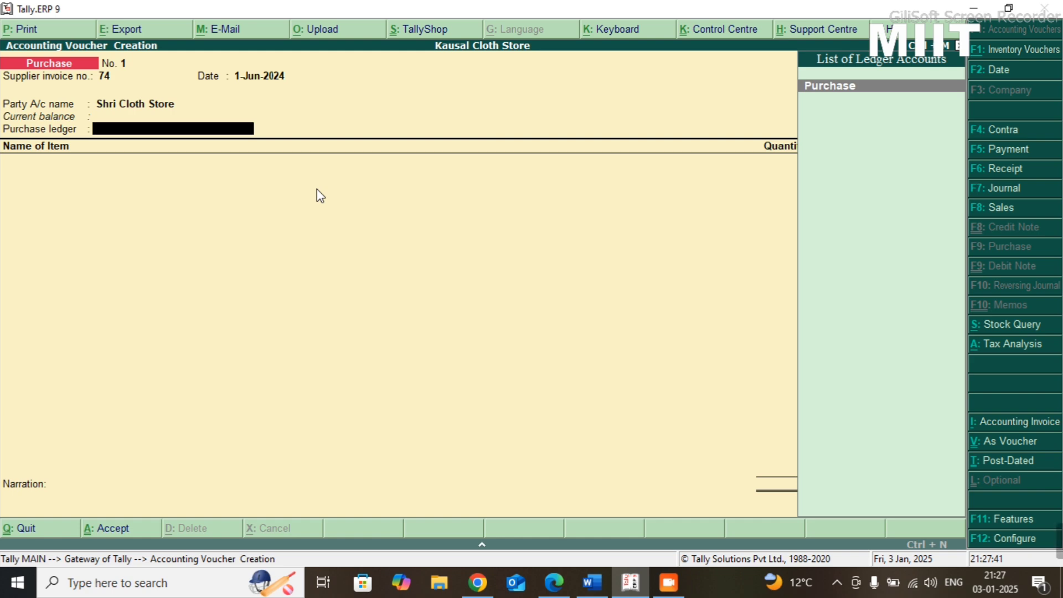
pyautogui.press('Return')
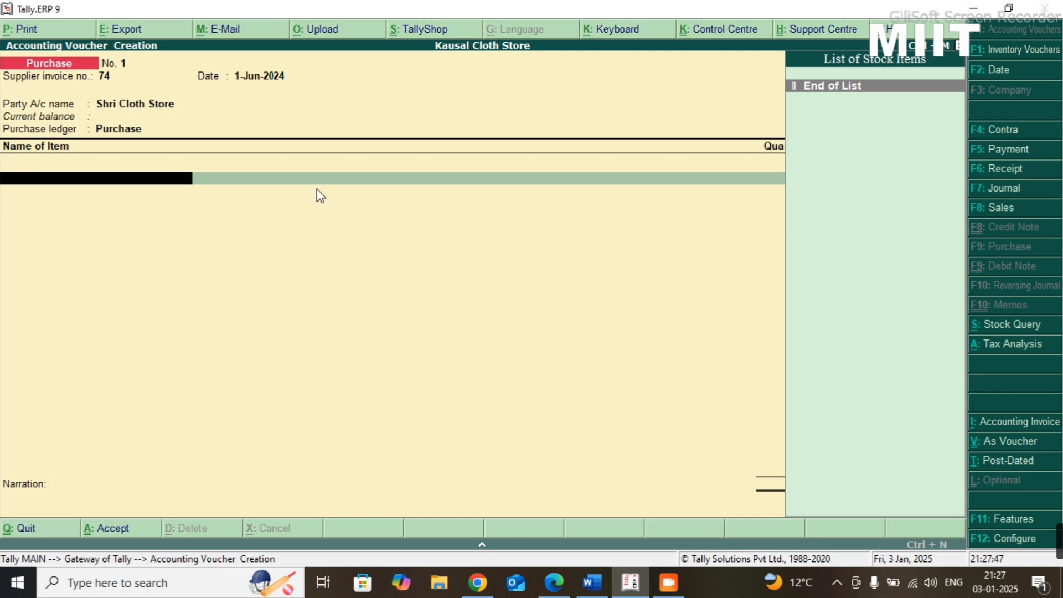
# - Start a stock item named Cloth from the purchase voucher, under Primary with units set to Not Applicable
pyautogui.hotkey('alt', 'c')
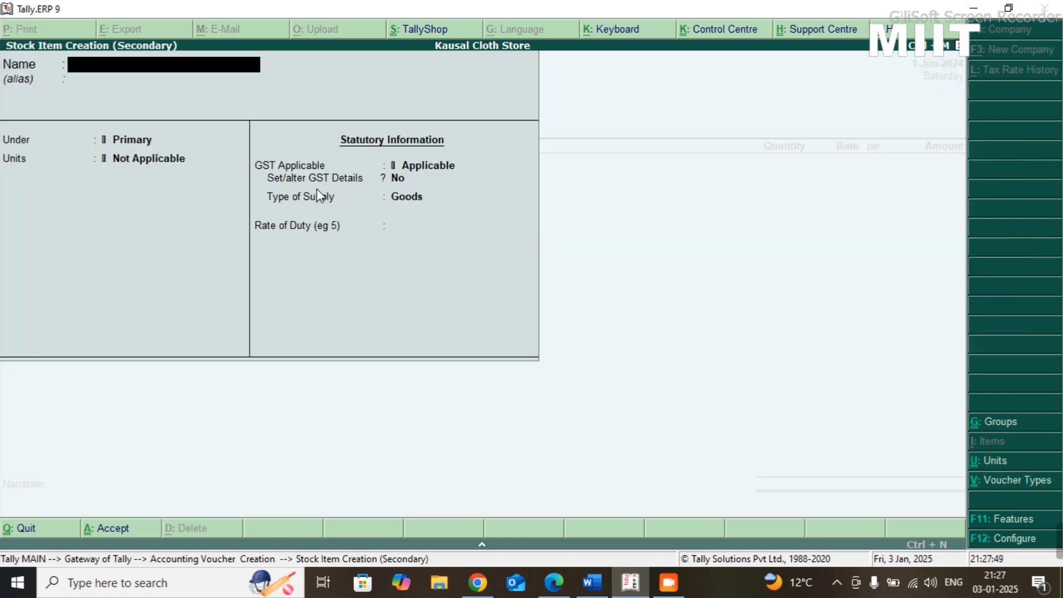
pyautogui.write('Cloth')
pyautogui.press('Return')
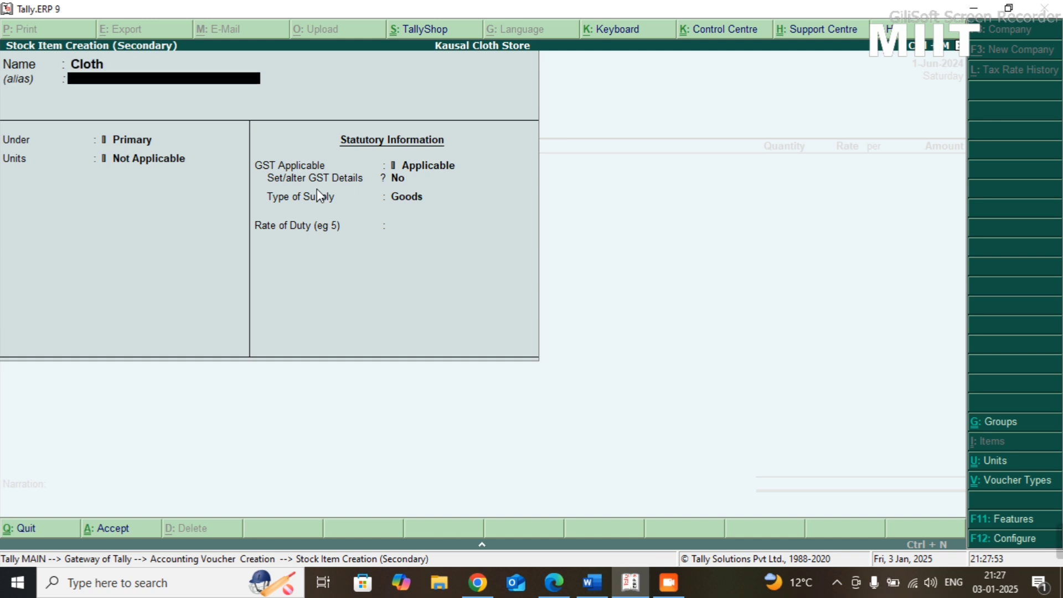
pyautogui.press('Return')
pyautogui.press('Return')
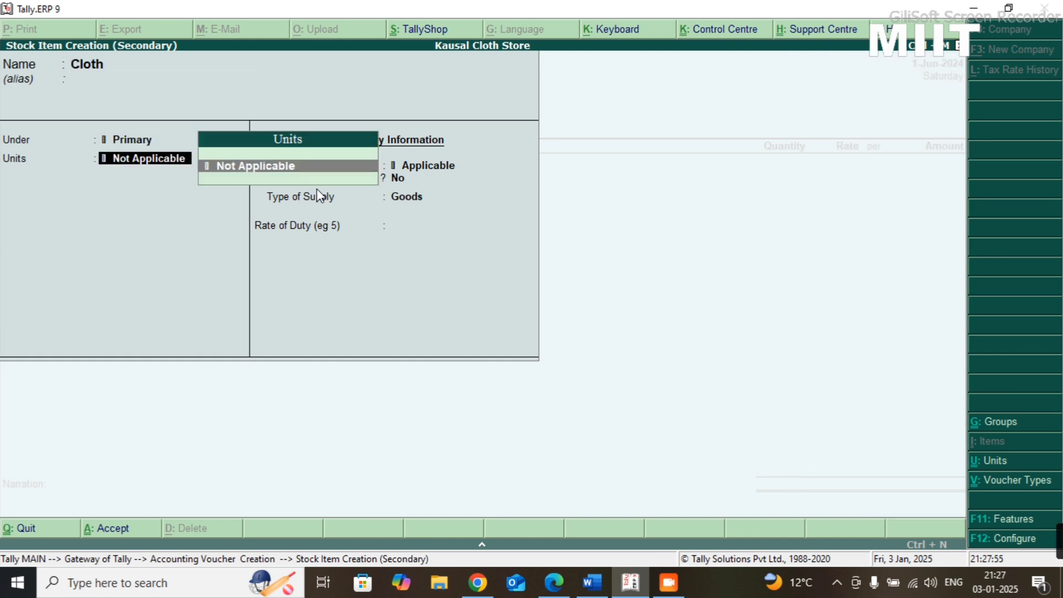
# - Set Cloth's GST details to taxable with 12% integrated tax, keep the supply type as Goods, and save the stock item
pyautogui.press('Return')
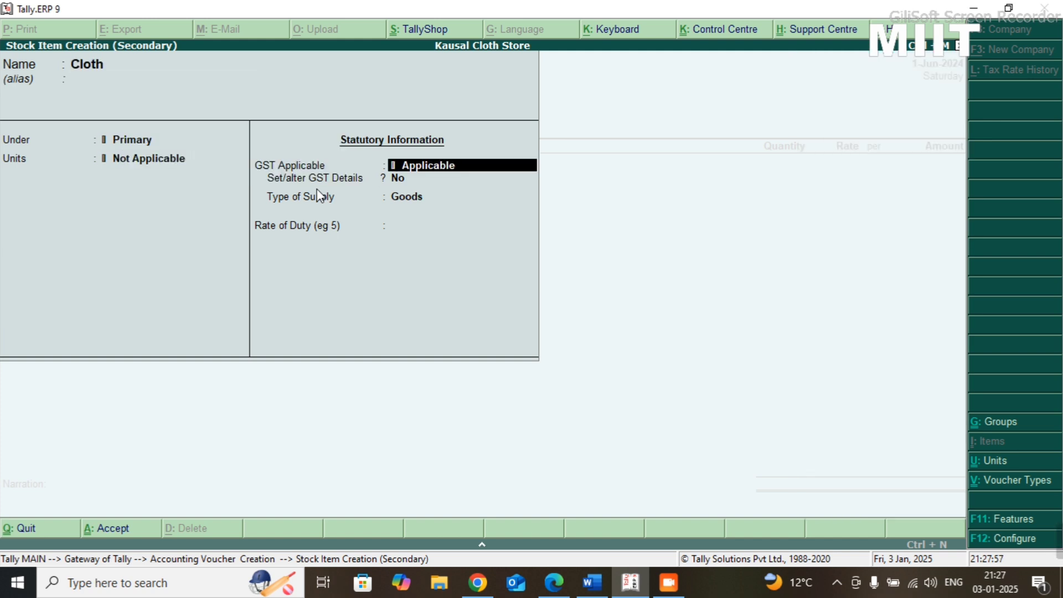
pyautogui.press('Return')
pyautogui.write('y')
pyautogui.press('Return')
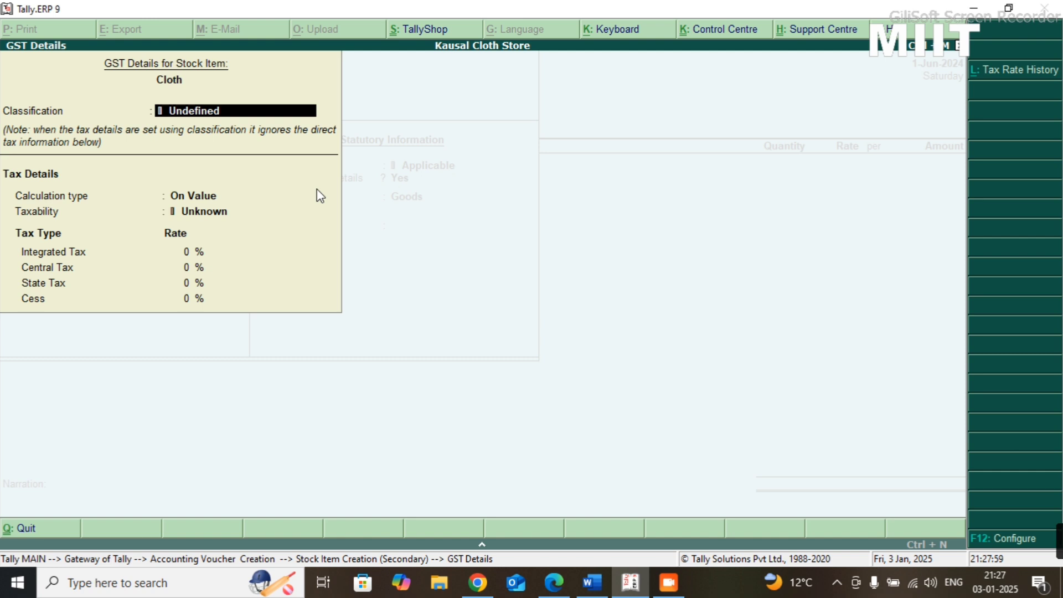
pyautogui.hotkey('ctrl', 'a')
pyautogui.press('BackSpace')
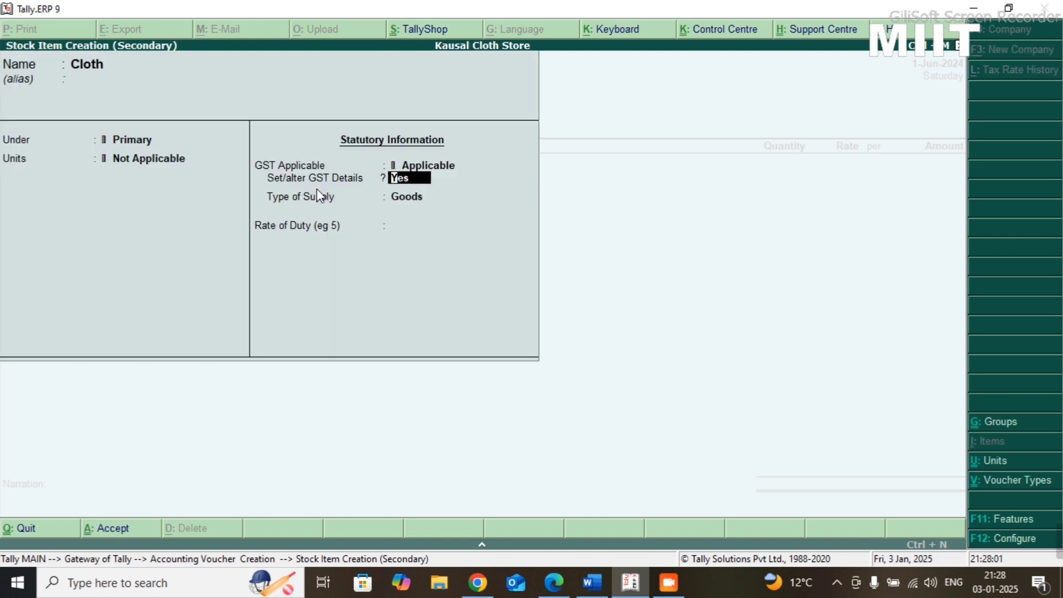
pyautogui.press('Return')
pyautogui.press('Return')
pyautogui.press('Return')
pyautogui.write('t')
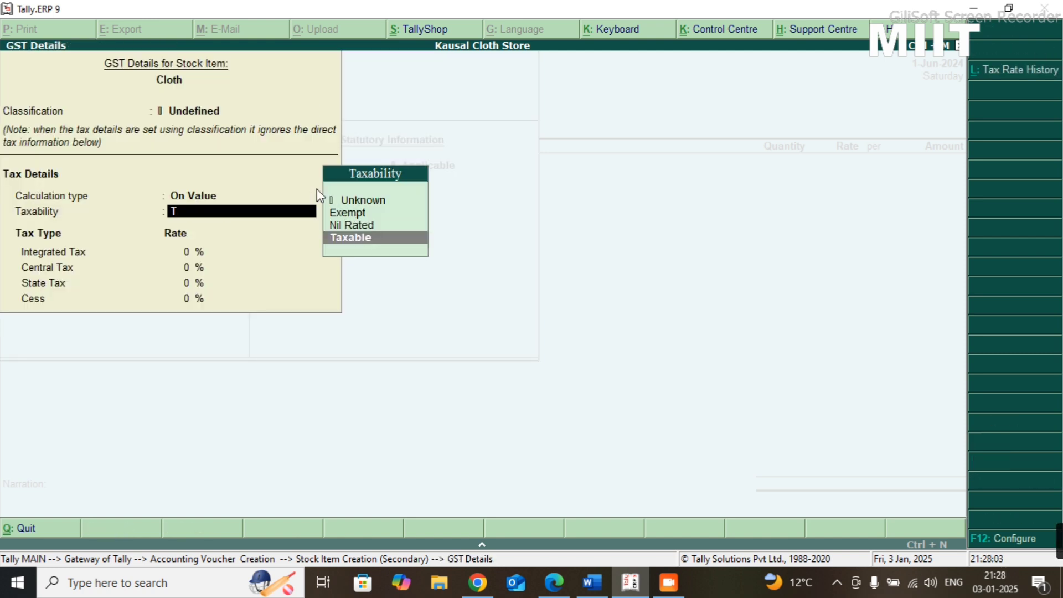
pyautogui.press('Return')
pyautogui.write('12')
pyautogui.press('Return')
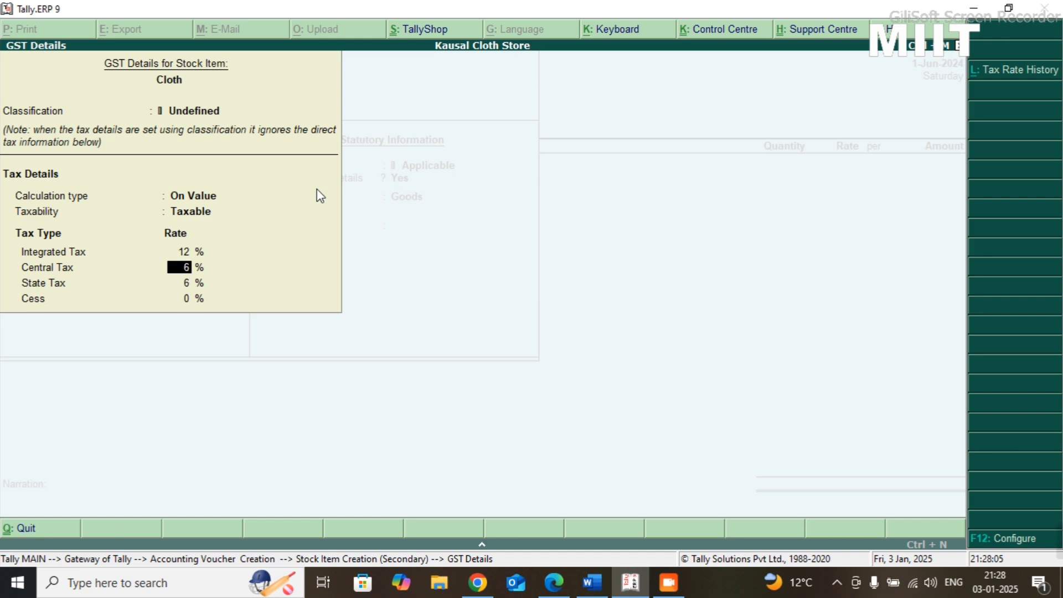
pyautogui.hotkey('ctrl', 'a')
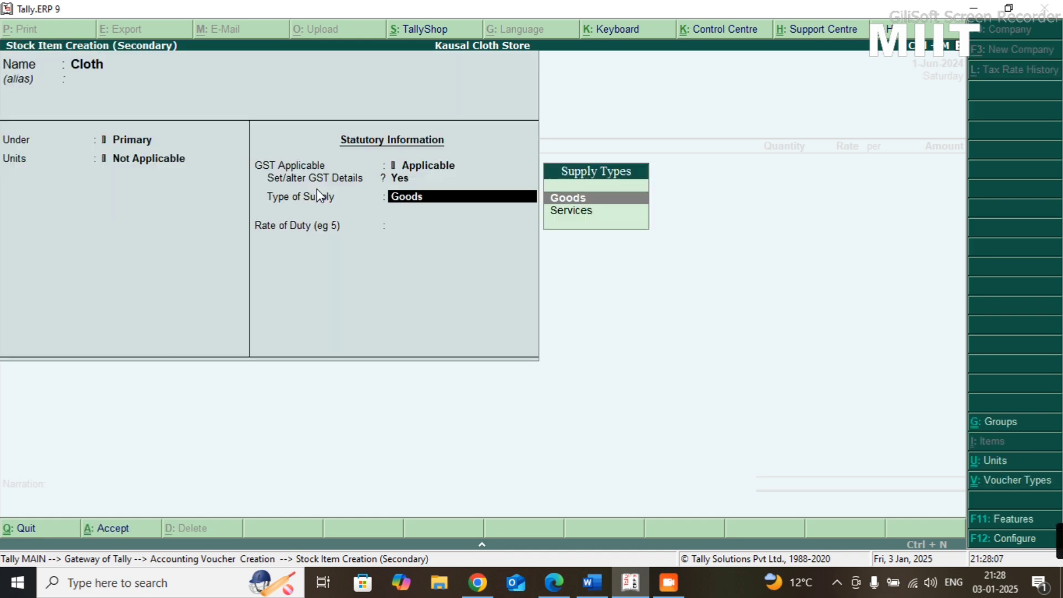
pyautogui.hotkey('ctrl', 'a')
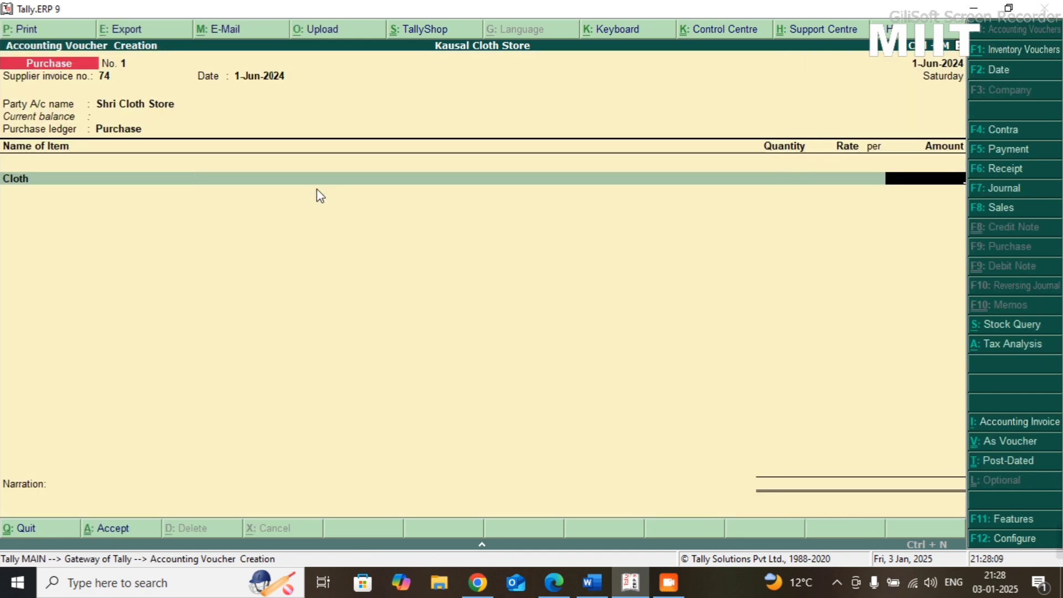
# - Check the purchase amount in the Practice-08 sheet, enter 2,00,000 for Cloth, and end the item list
pyautogui.hotkey('alt', 'Tab')
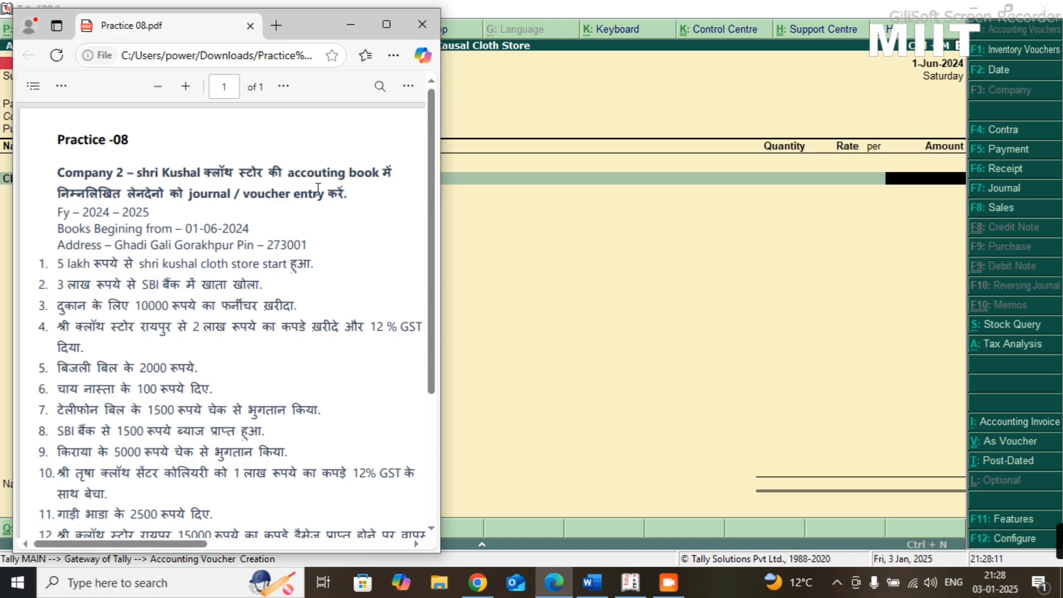
pyautogui.hotkey('alt', 'Tab')
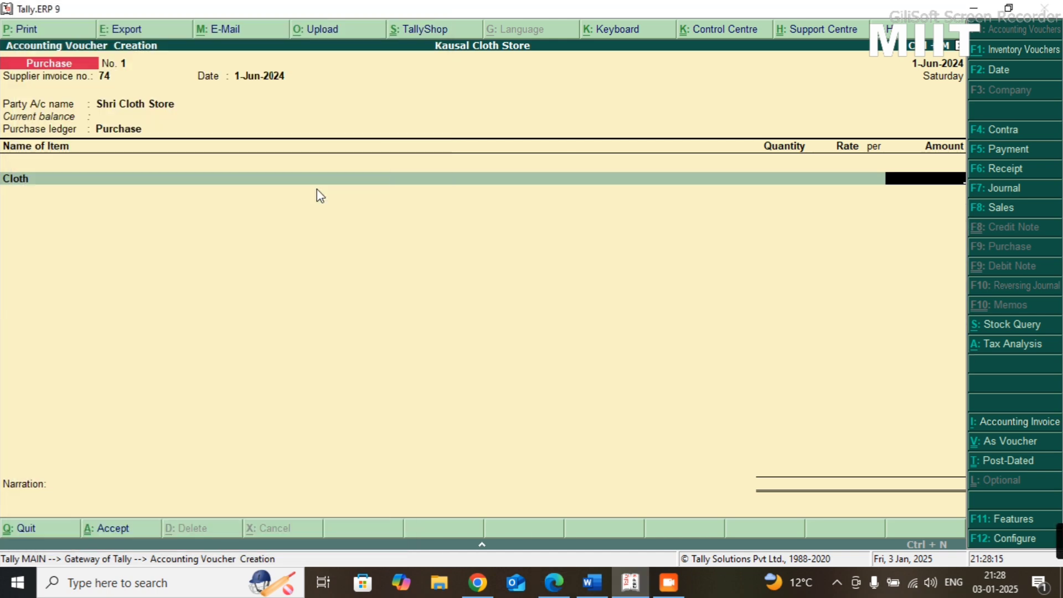
pyautogui.write('00000')
pyautogui.press('Return')
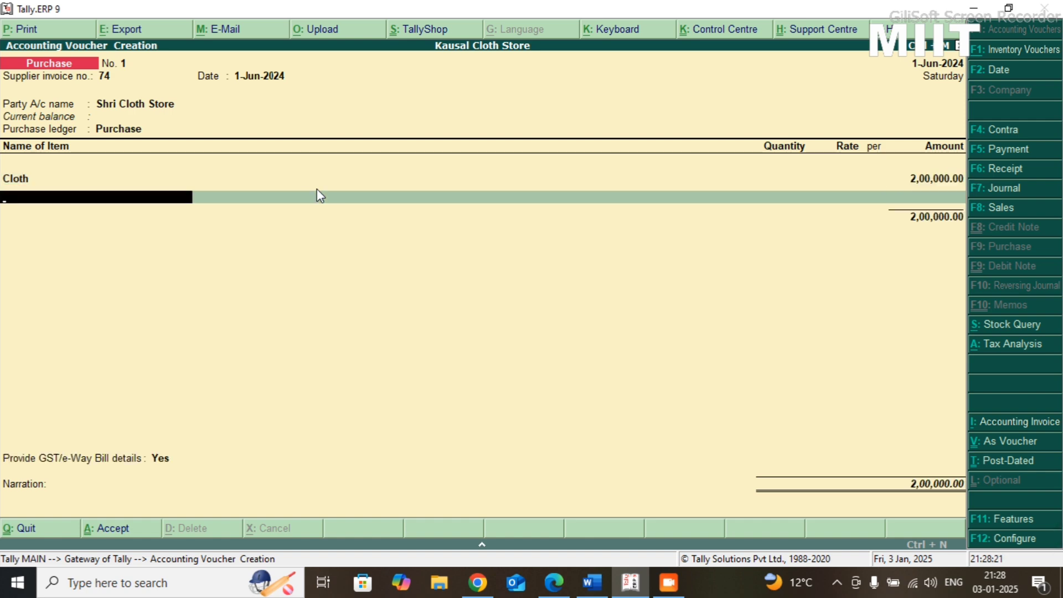
pyautogui.press('Return')
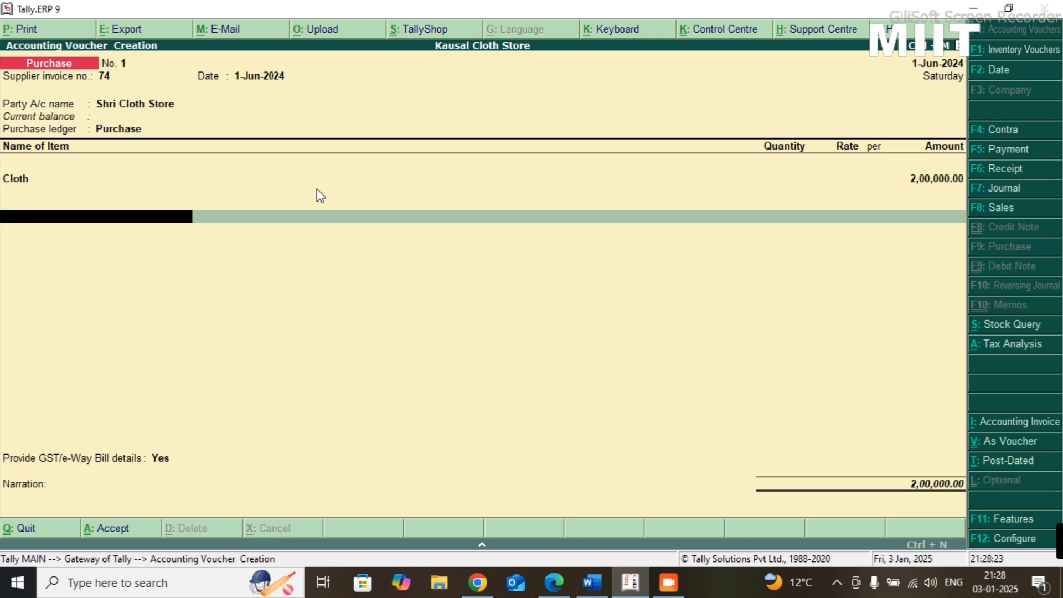
# - Add the CGST and SGST ledgers below the Cloth item in the purchase voucher
pyautogui.write('Cgst')
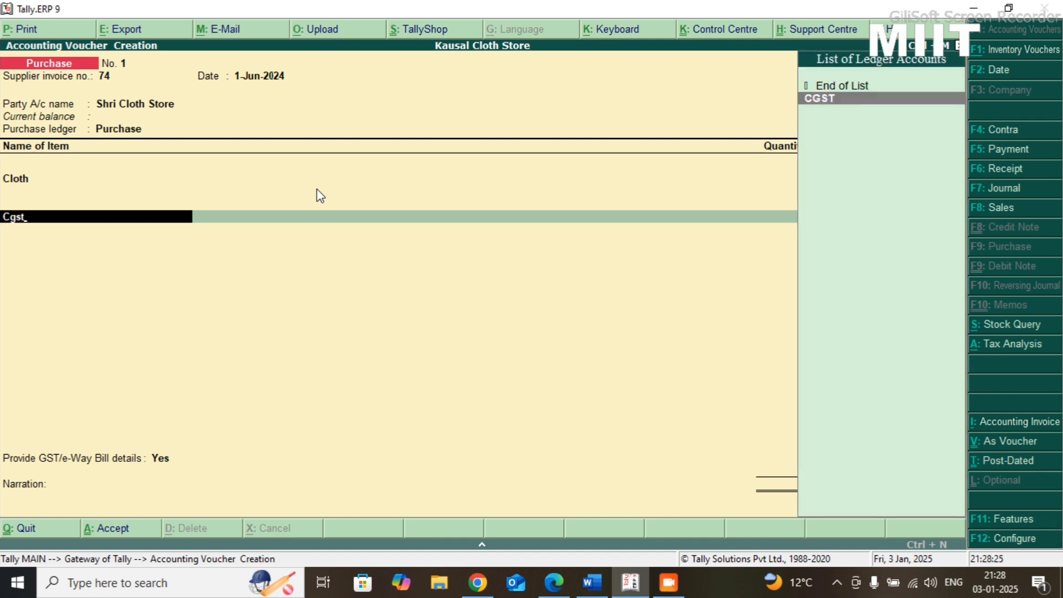
pyautogui.press('Return')
pyautogui.press('Return')
pyautogui.write('A')
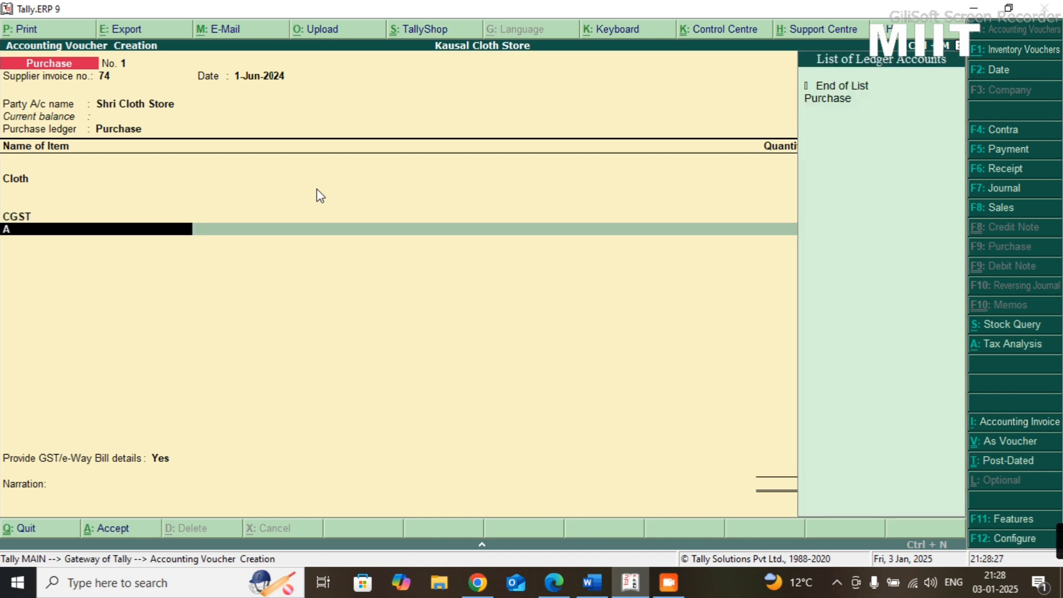
pyautogui.press('BackSpace')
pyautogui.write('Sg')
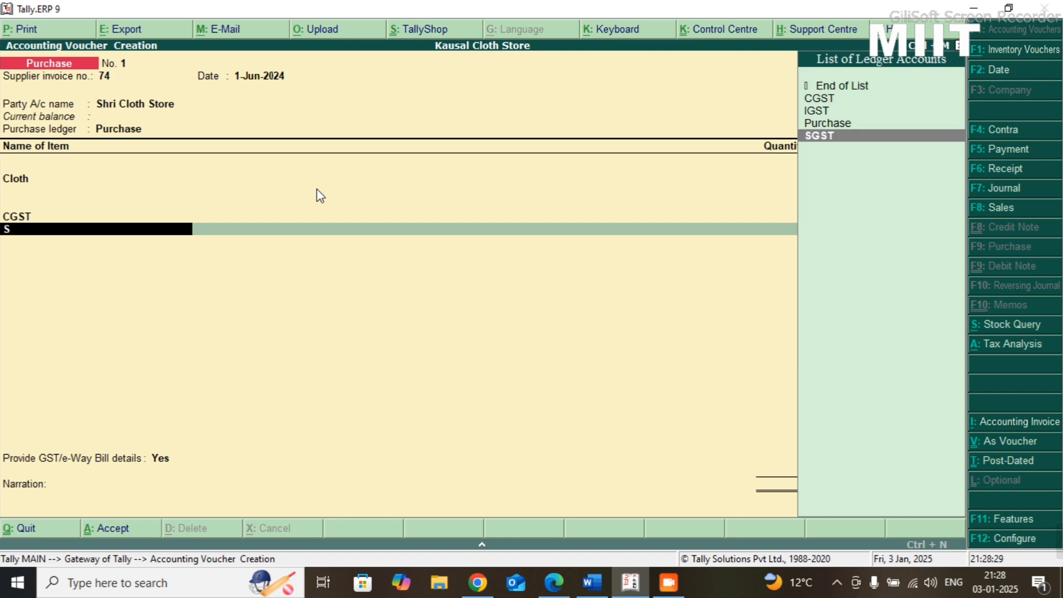
pyautogui.press('Return')
pyautogui.press('Return')
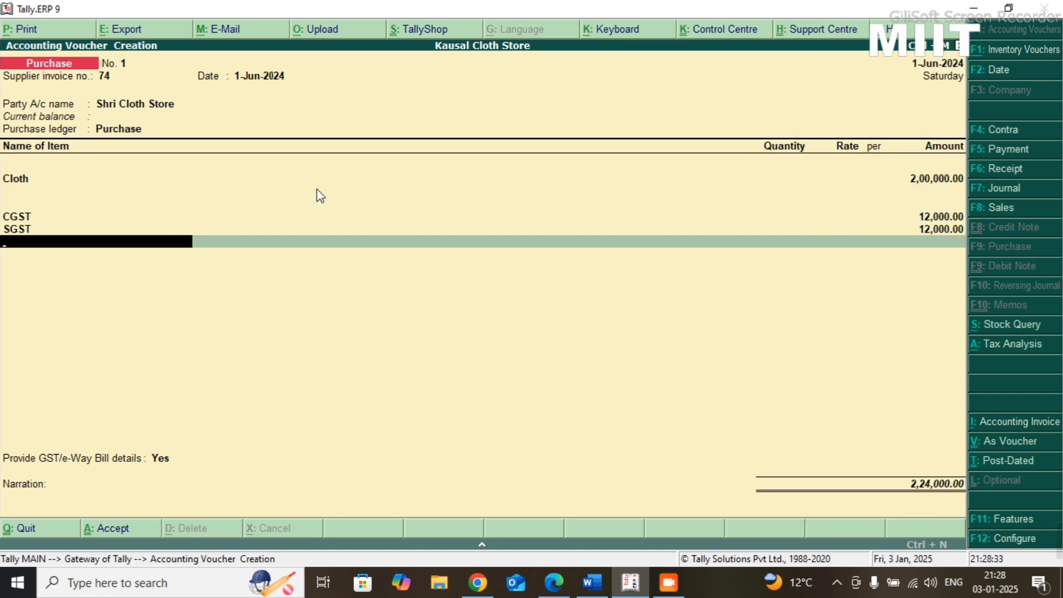
# - Close the purchase voucher's ledger list, set GST/e-Way Bill details to No, and save the voucher without a narration
pyautogui.press('Return')
pyautogui.press('Up')
pyautogui.press('Return')
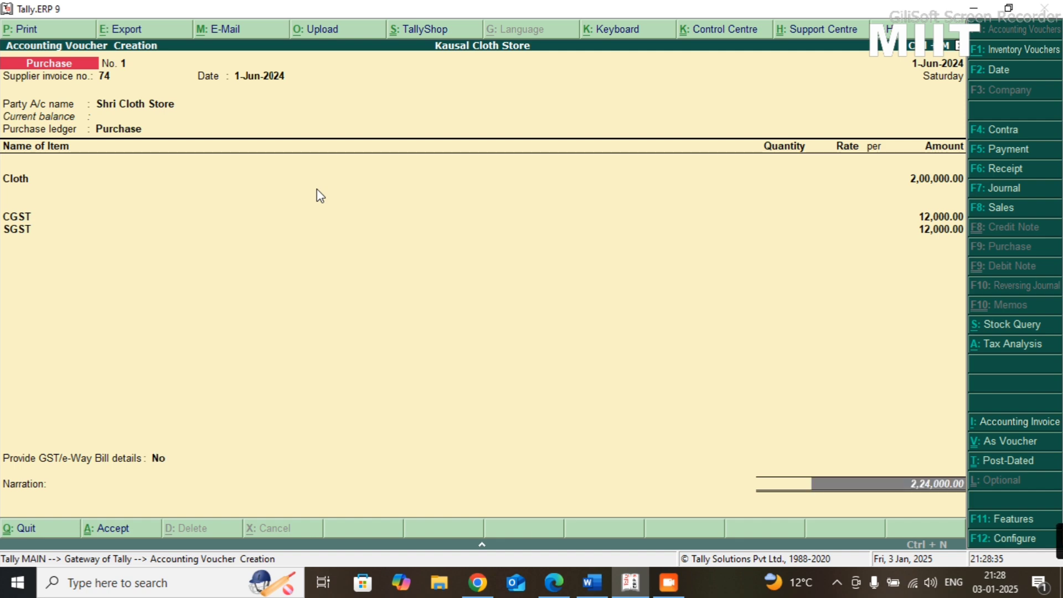
pyautogui.press('Return')
pyautogui.press('Return')
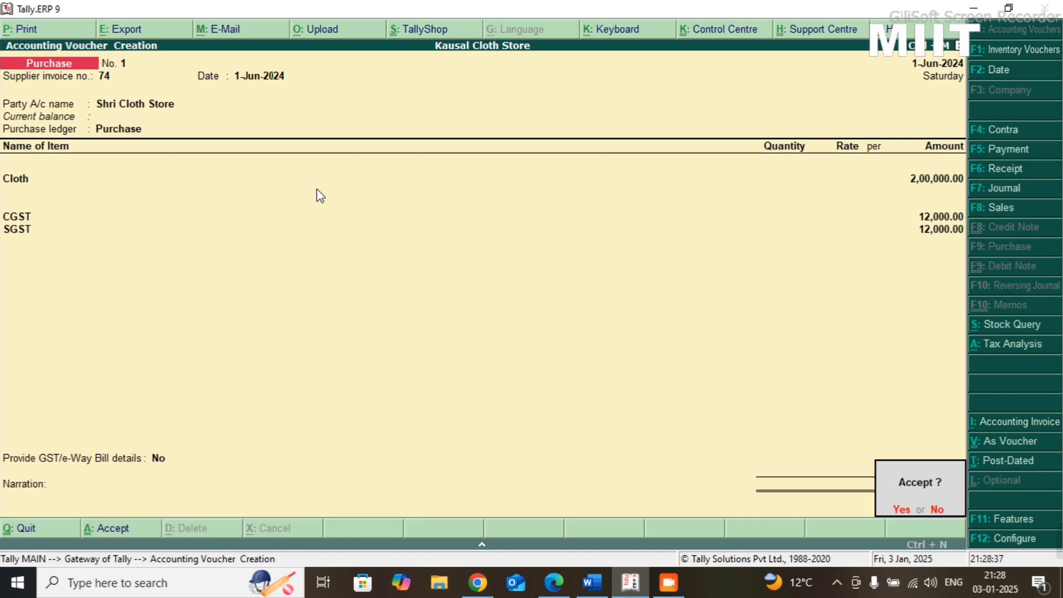
pyautogui.press('Return')
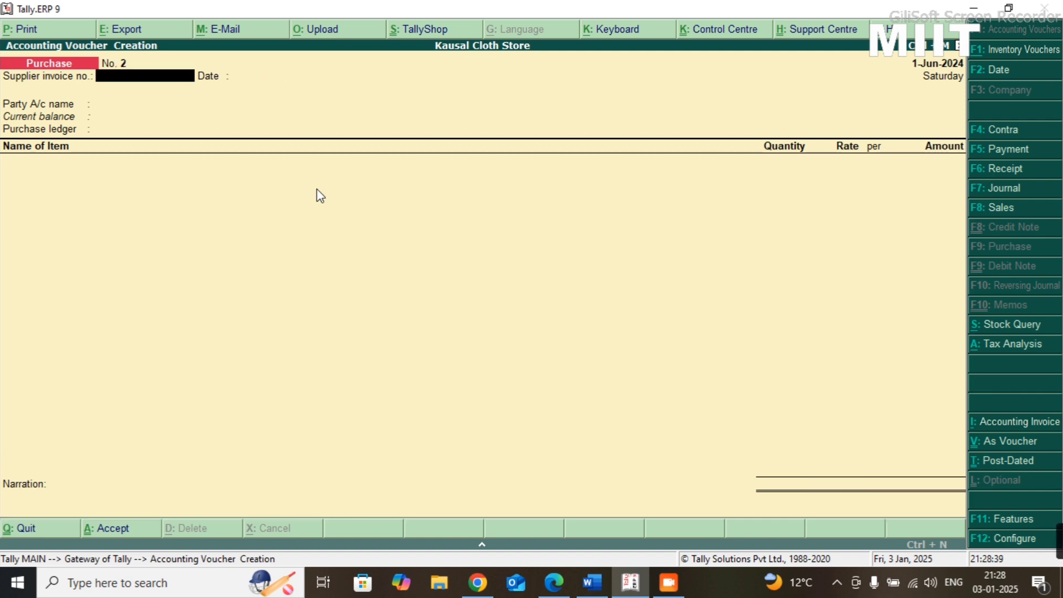
# - Read the fifth transaction in the Practice-08 sheet and switch to a new journal voucher
pyautogui.hotkey('alt', 'Tab')
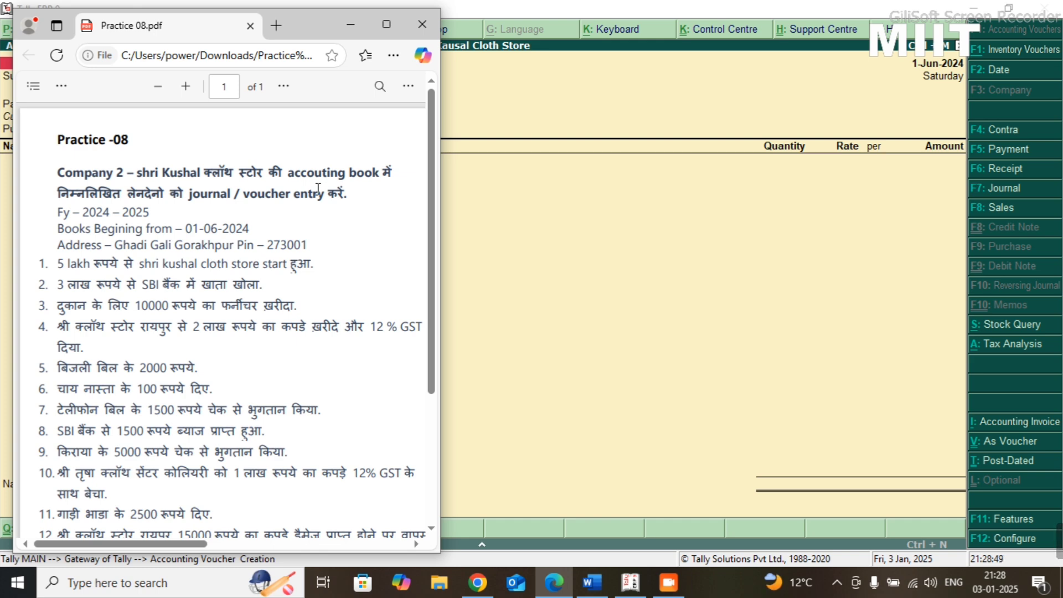
pyautogui.hotkey('alt', 'Tab')
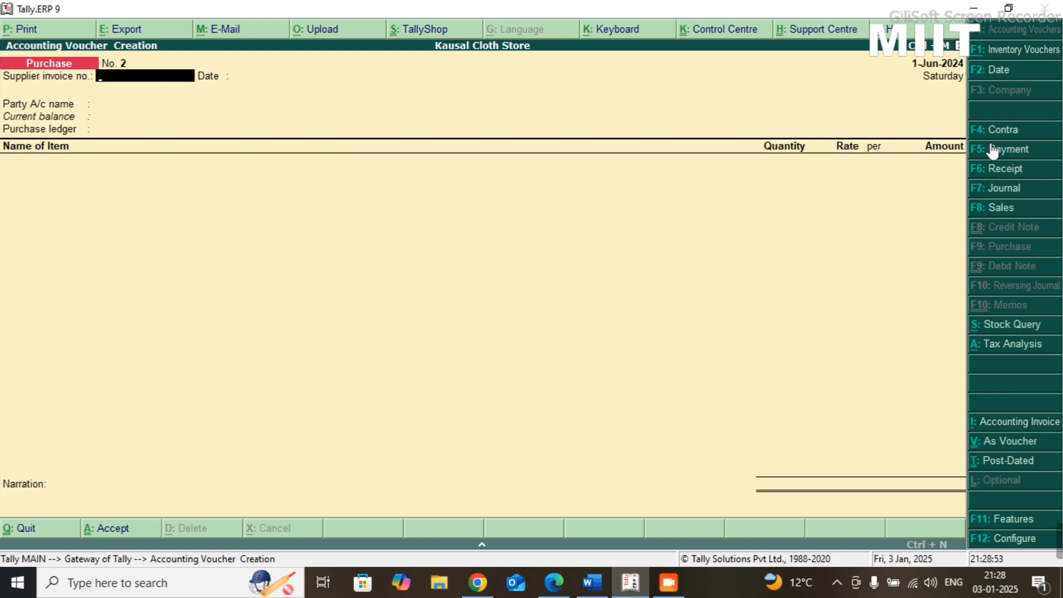
pyautogui.click(1005, 189)
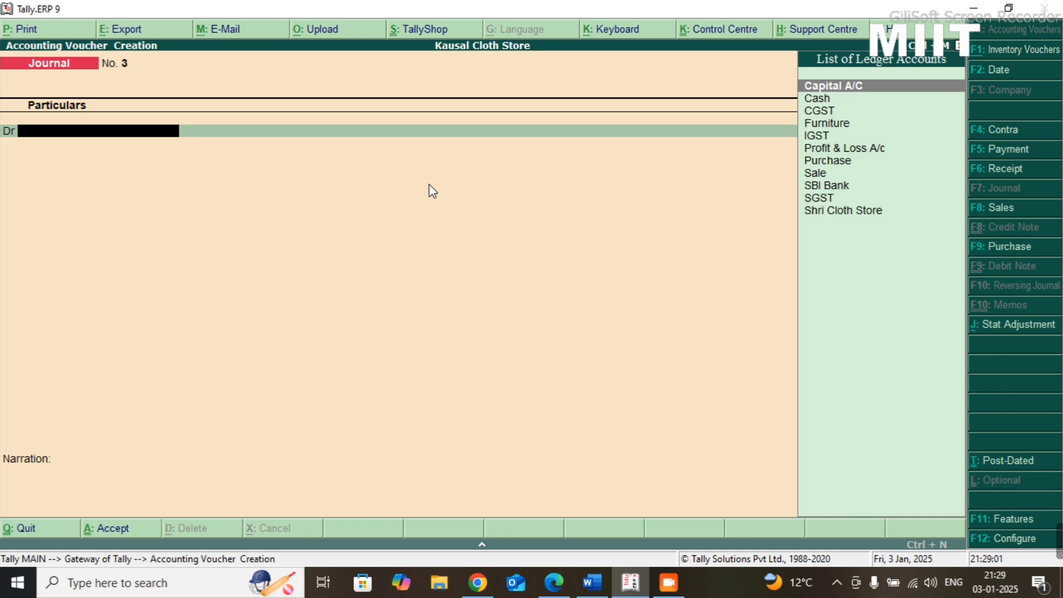
# - Start a new ledger named Electricity Bill from the journal's debit line, leaving the alias blank
pyautogui.hotkey('alt', 'c')
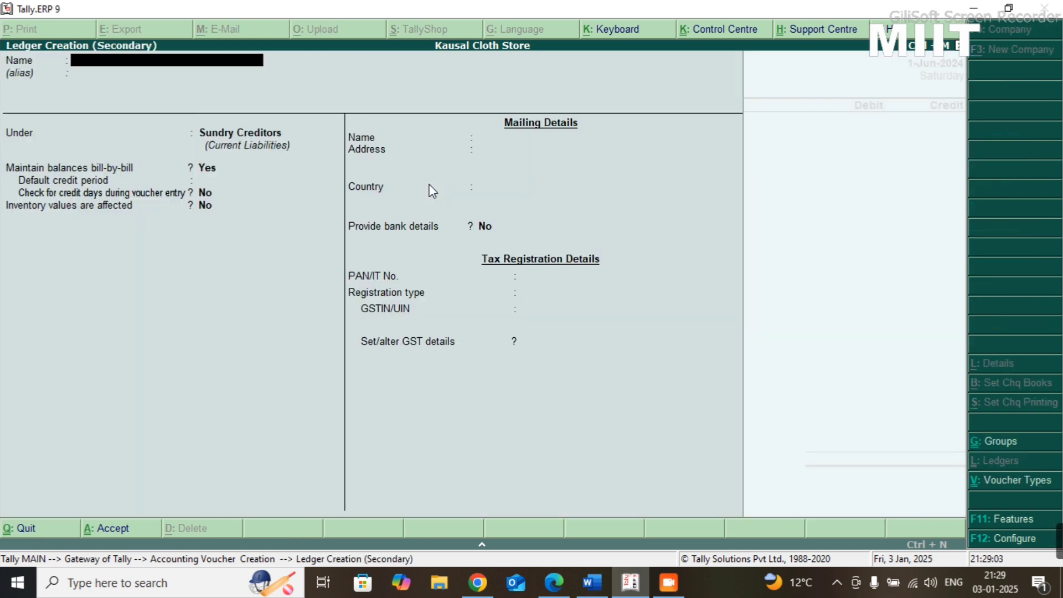
pyautogui.write('Electricity Bill')
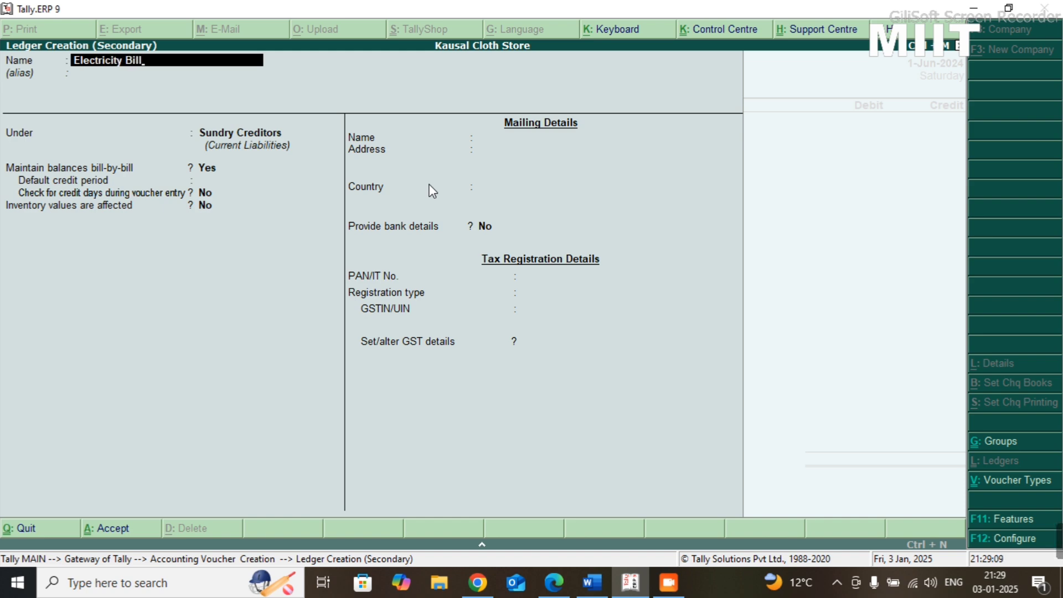
pyautogui.press('Return')
pyautogui.press('Return')
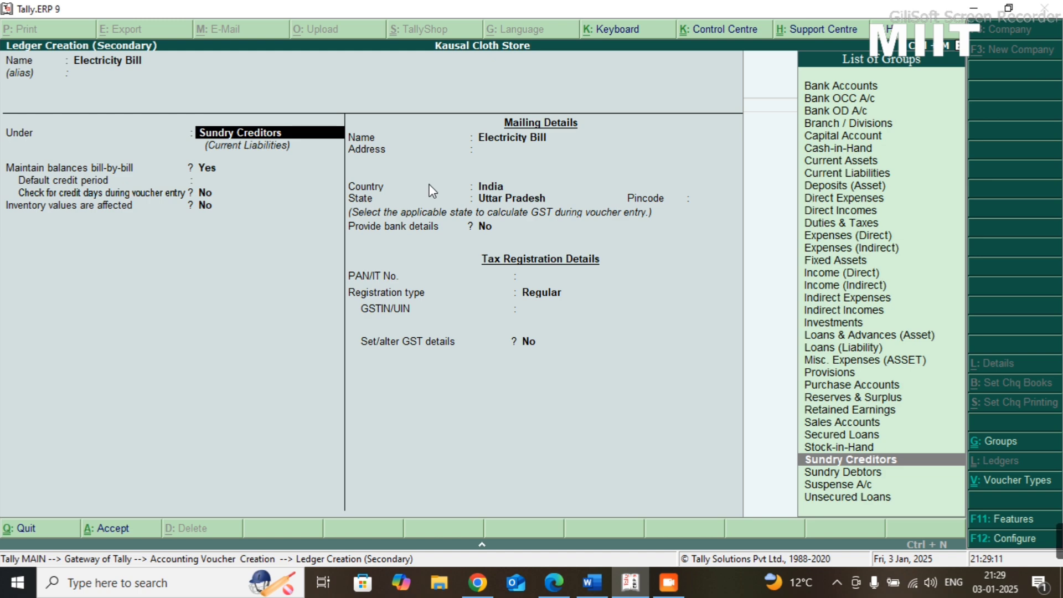
# - Group the Electricity Bill ledger under Indirect Expenses, keep its default ledger and GST settings, and save it
pyautogui.write('indi')
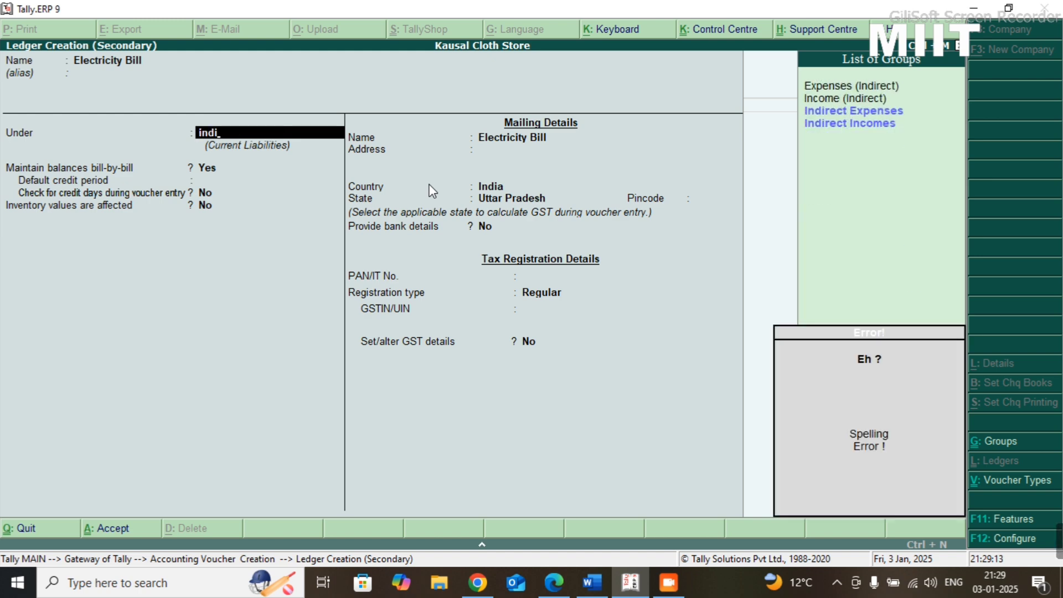
pyautogui.press('BackSpace')
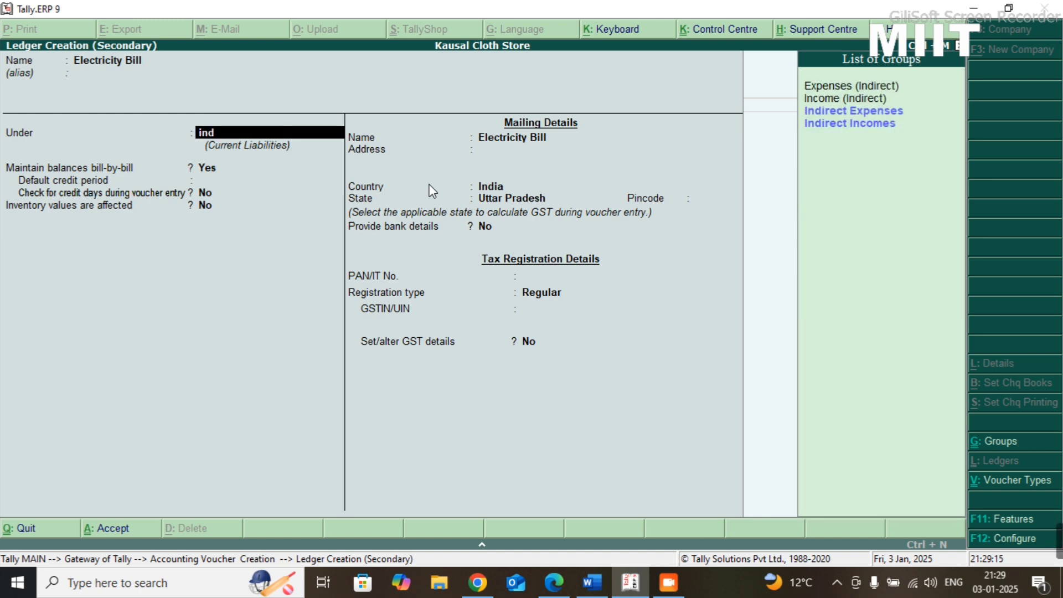
pyautogui.press('Down')
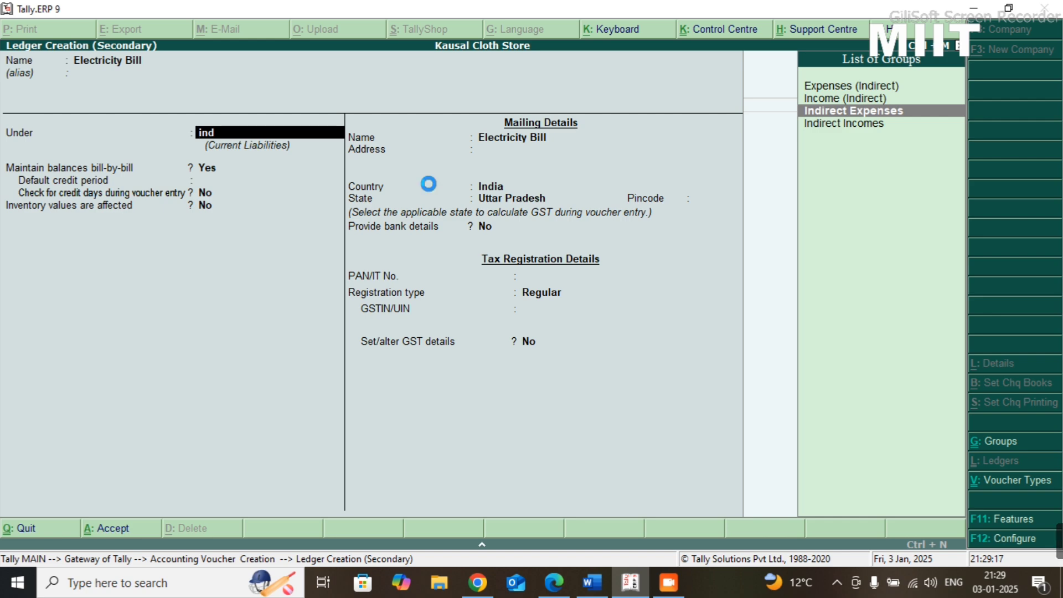
pyautogui.press('Return')
pyautogui.press('Return')
pyautogui.press('Return')
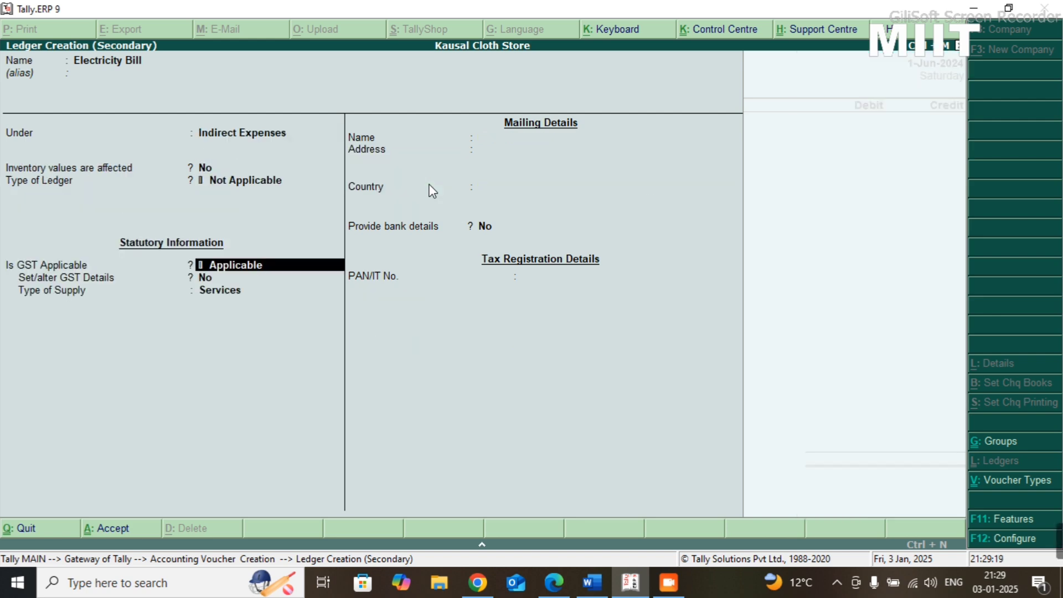
pyautogui.hotkey('ctrl', 'a')
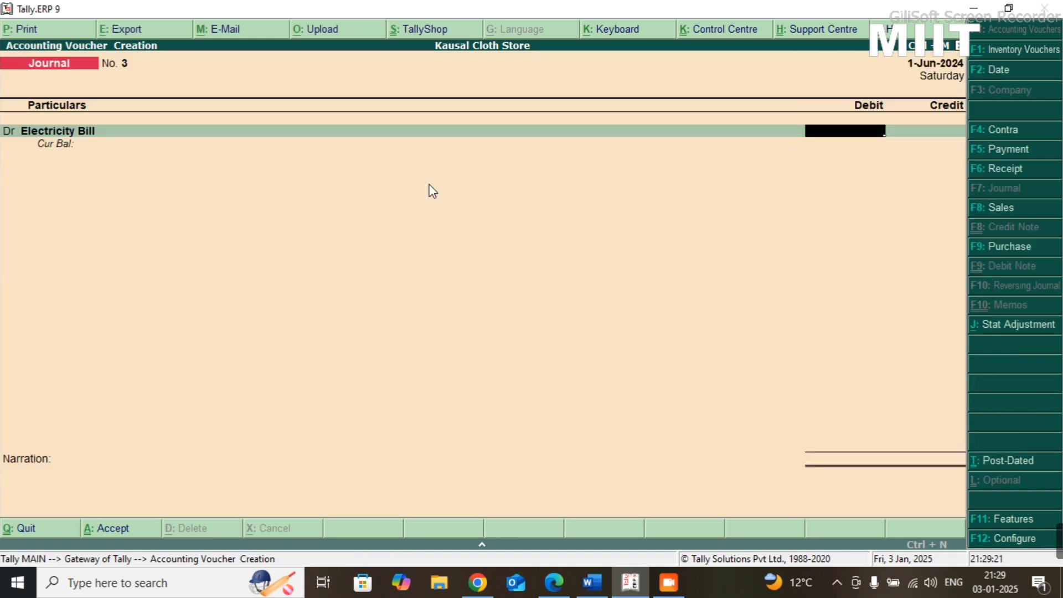
# - Check the electricity amount in the Practice-08 sheet and debit Electricity Bill with 2000 in the journal
pyautogui.hotkey('alt', 'Tab')
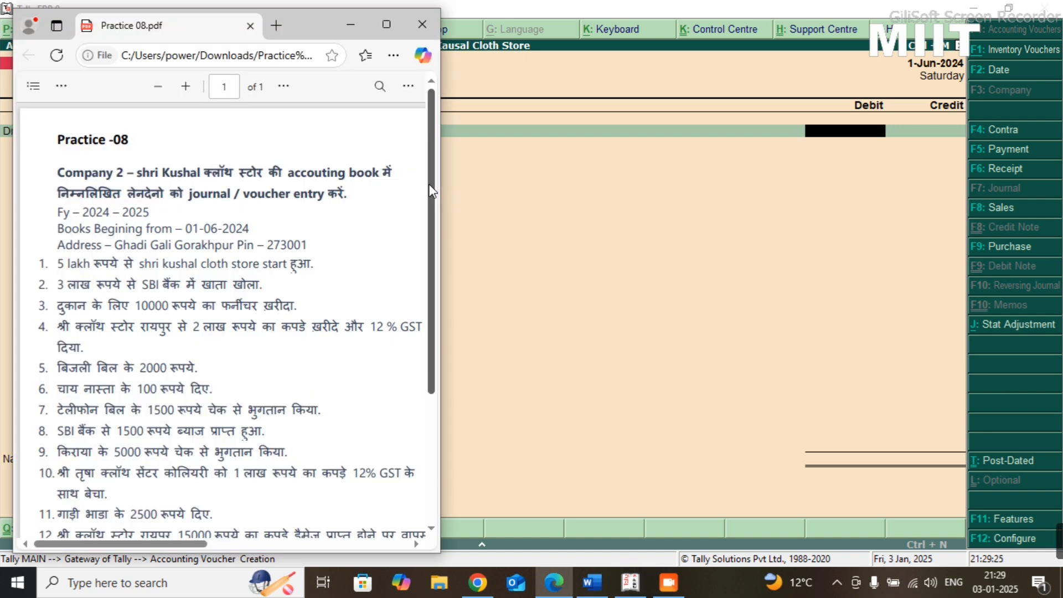
pyautogui.hotkey('alt', 'Tab')
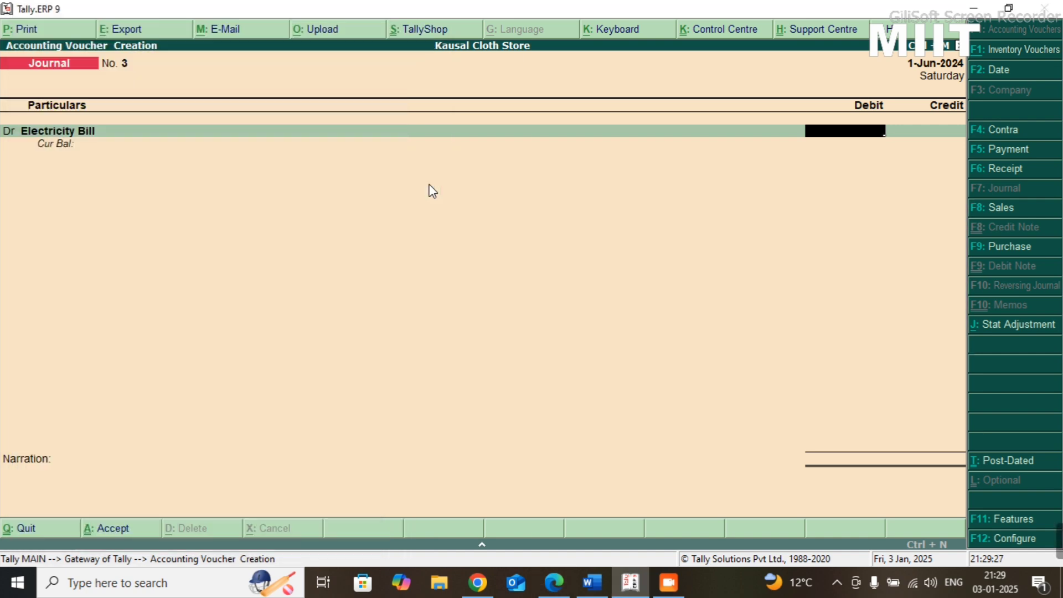
pyautogui.write('2000')
pyautogui.press('Return')
pyautogui.press('Return')
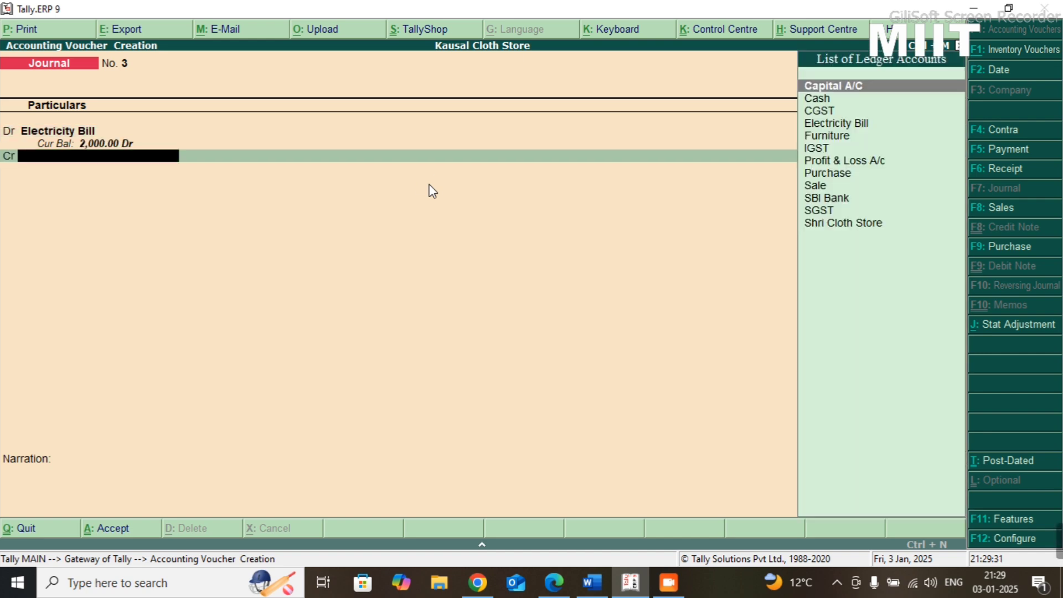
# - Credit Cash with 2000 against Electricity Bill and save the journal voucher without a narration
pyautogui.write('cas')
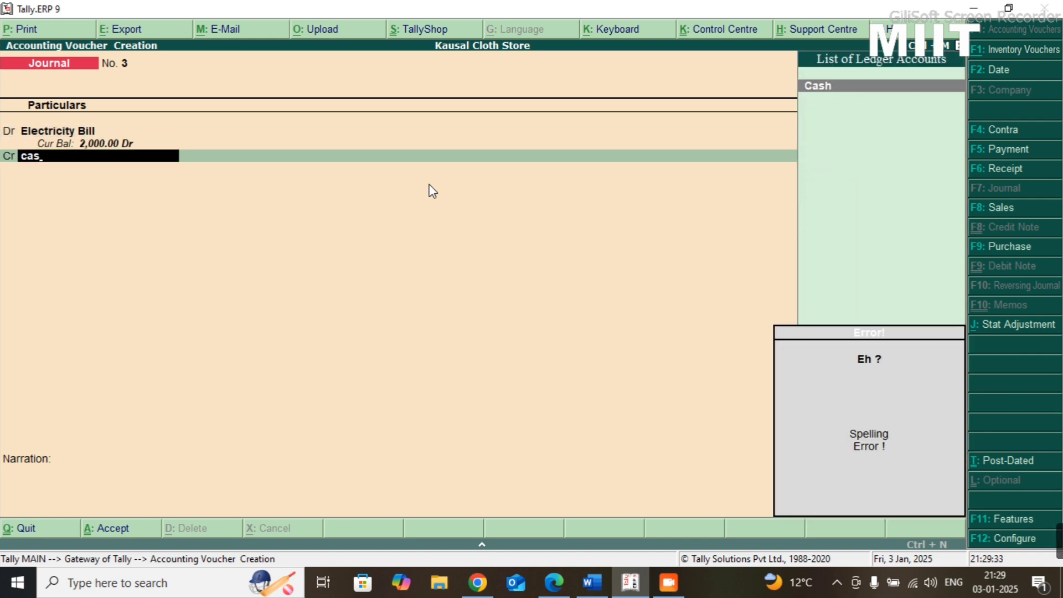
pyautogui.press('BackSpace')
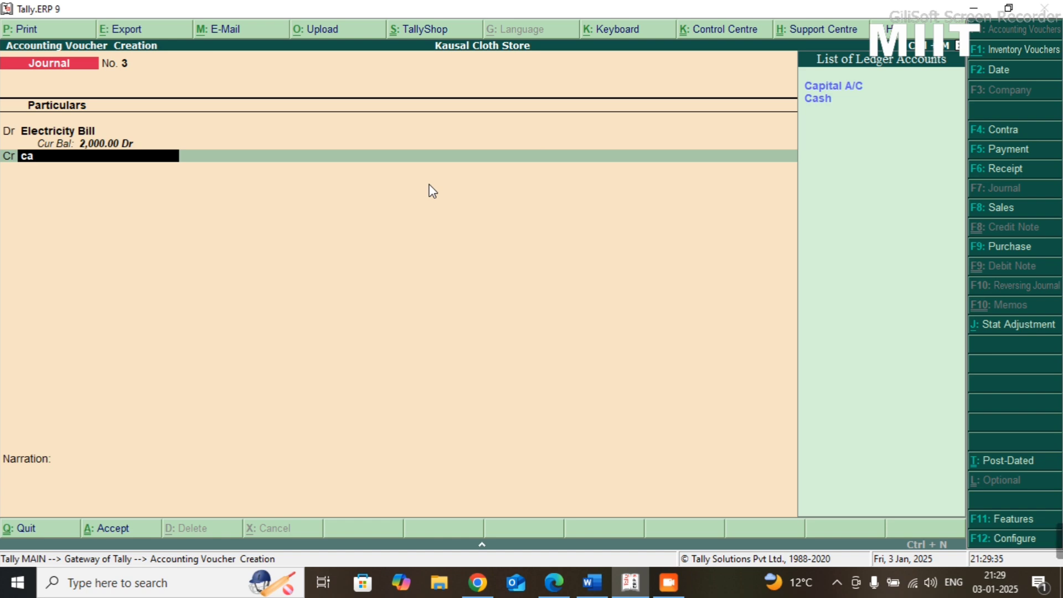
pyautogui.press('Down')
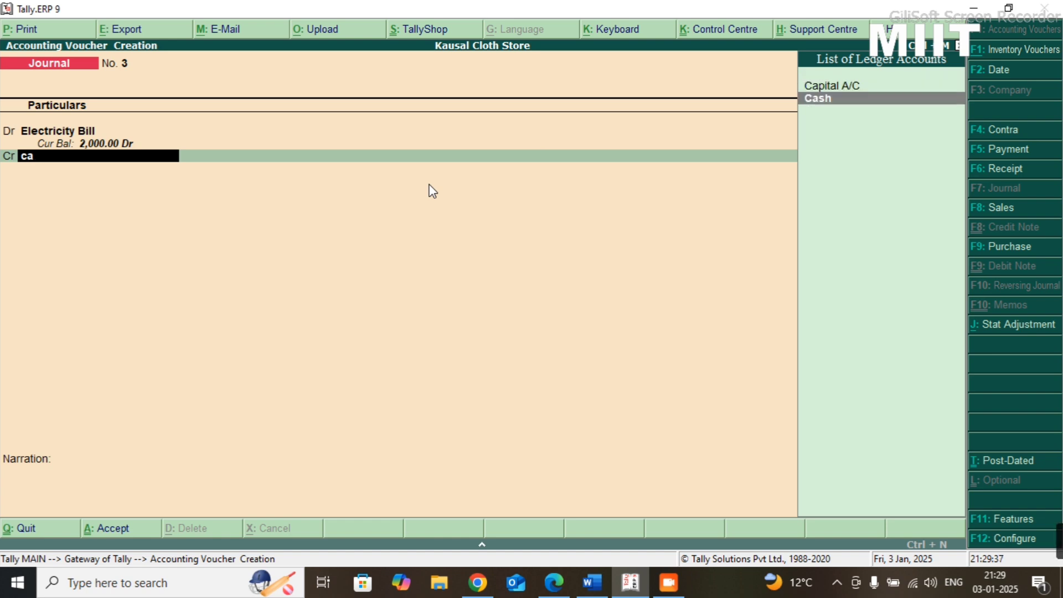
pyautogui.press('Return')
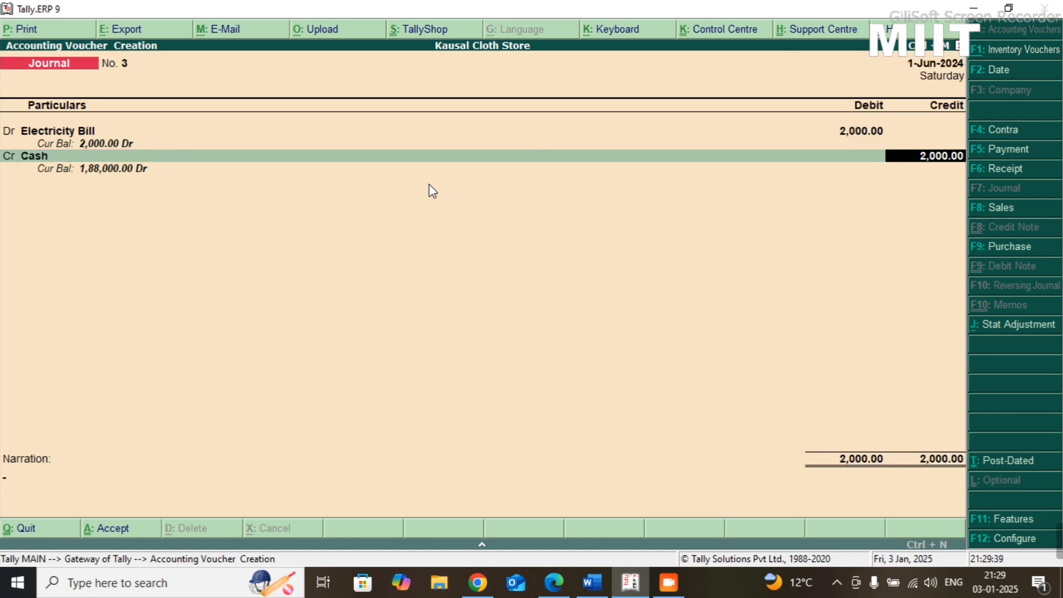
pyautogui.press('Return')
pyautogui.press('Return')
pyautogui.press('Return')
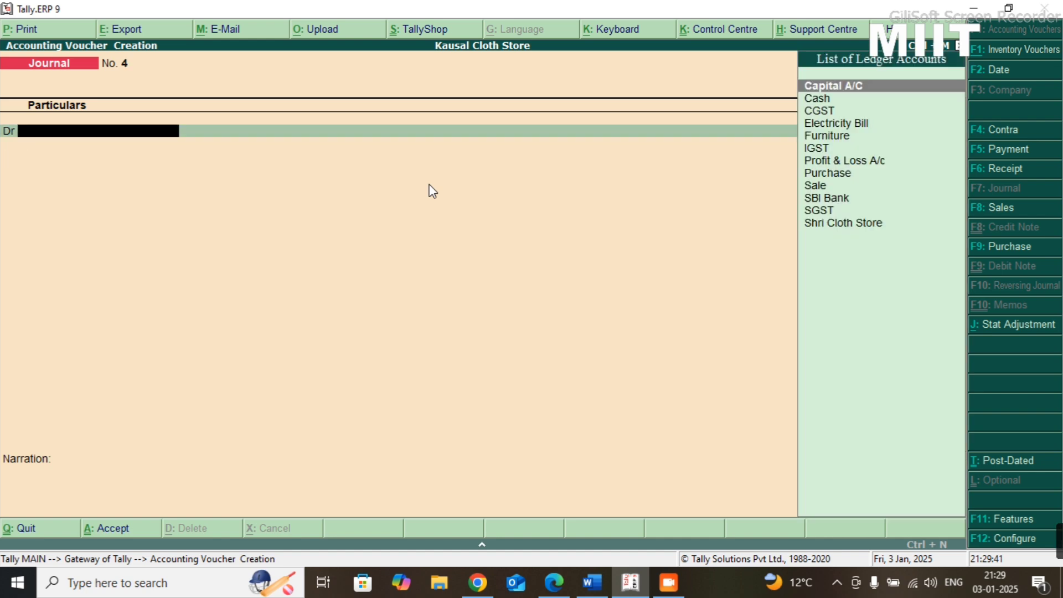
# - Check the sixth transaction in the Practice-08 sheet and create a Snaks & Tea ledger under Indirect Expenses from the new journal's debit line
pyautogui.hotkey('alt', 'Tab')
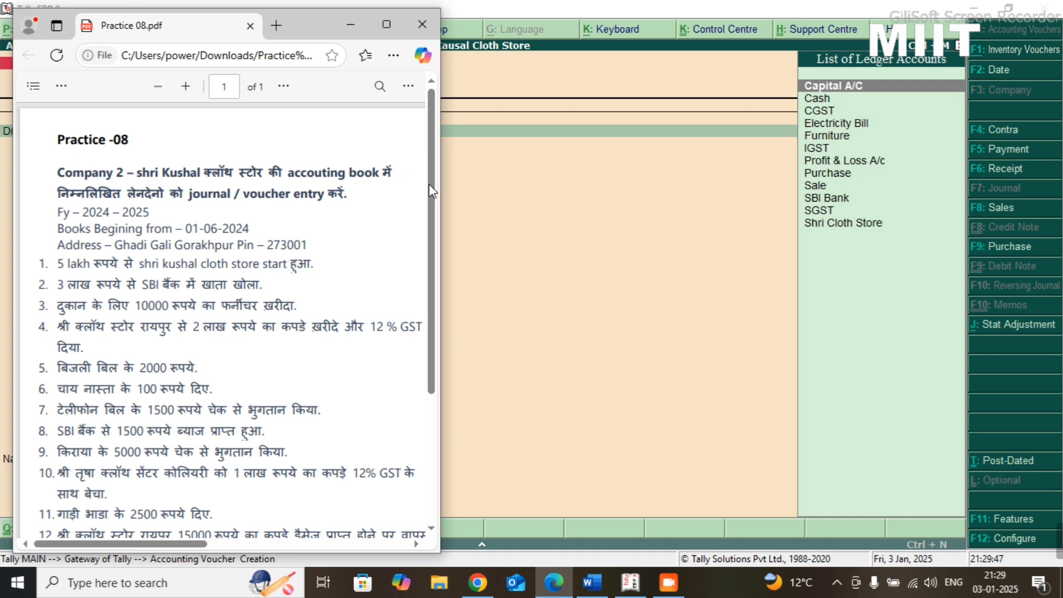
pyautogui.hotkey('alt', 'Tab')
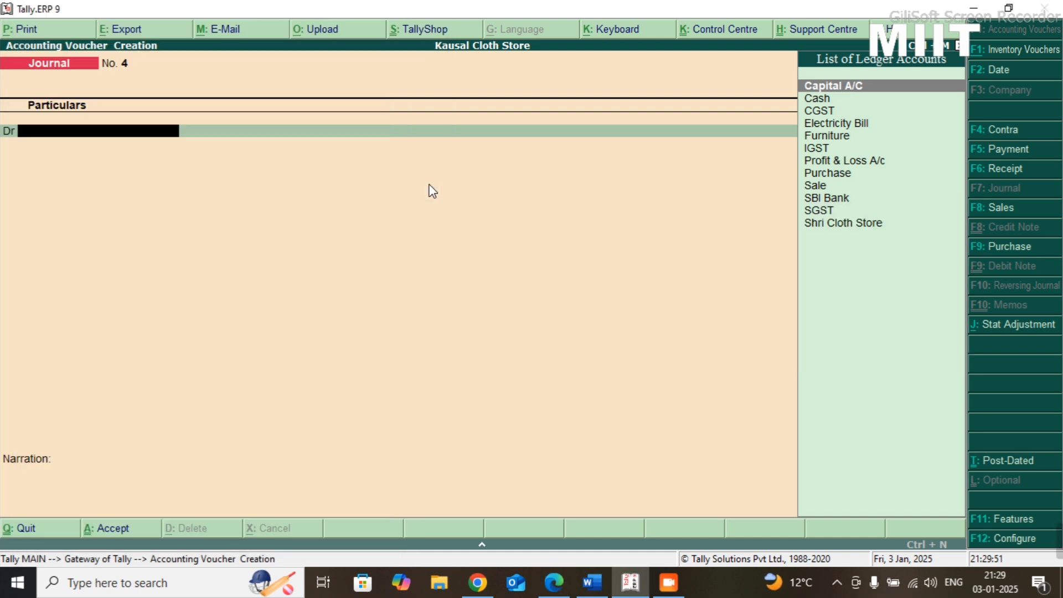
pyautogui.hotkey('alt', 'c')
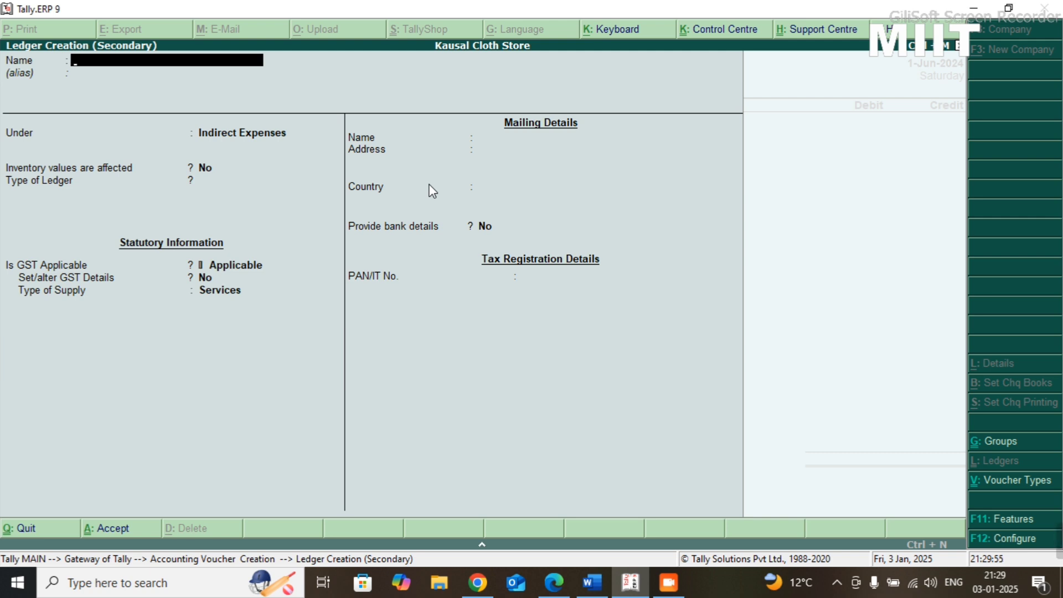
pyautogui.write('Snaks & Tea')
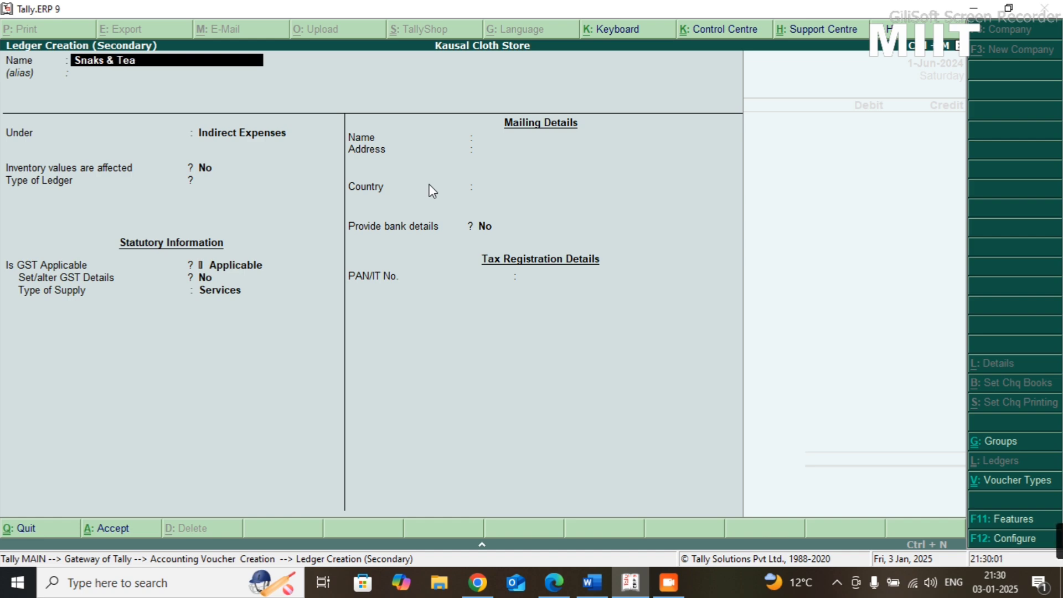
pyautogui.press('Return')
pyautogui.press('Return')
pyautogui.press('Return')
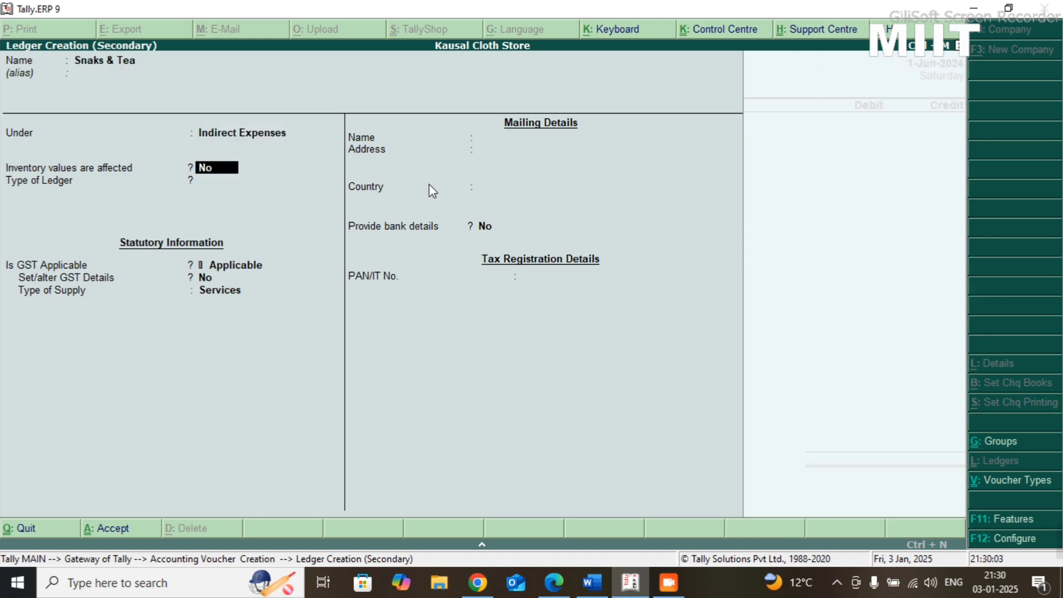
pyautogui.hotkey('ctrl', 'a')
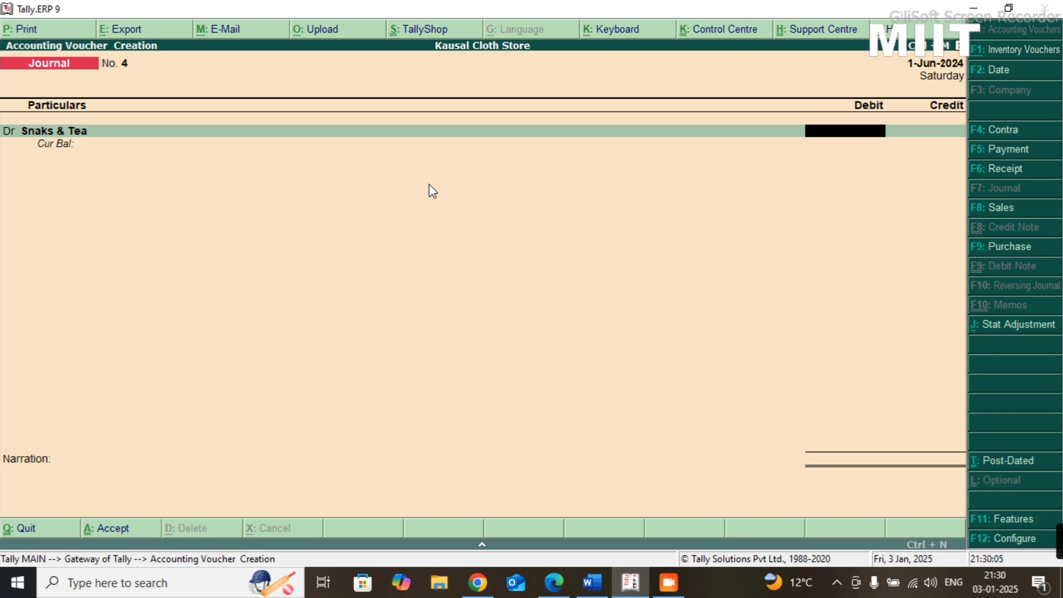
# - Debit Snaks & Tea with 100, credit Cash with the same amount, and save the journal voucher without a narration
pyautogui.write('100')
pyautogui.press('Return')
pyautogui.press('Return')
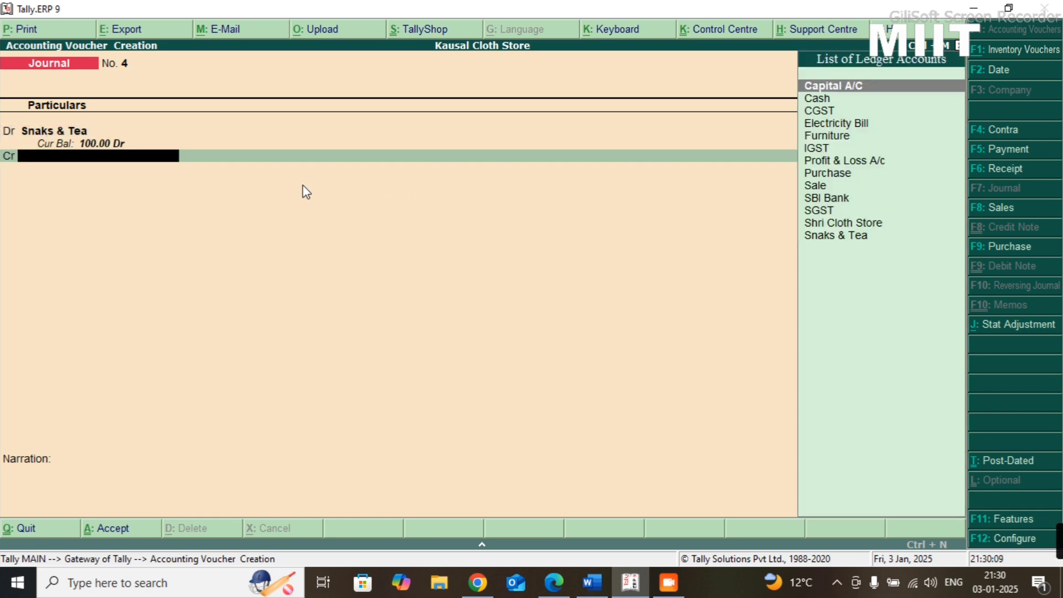
pyautogui.write('Cash')
pyautogui.press('Return')
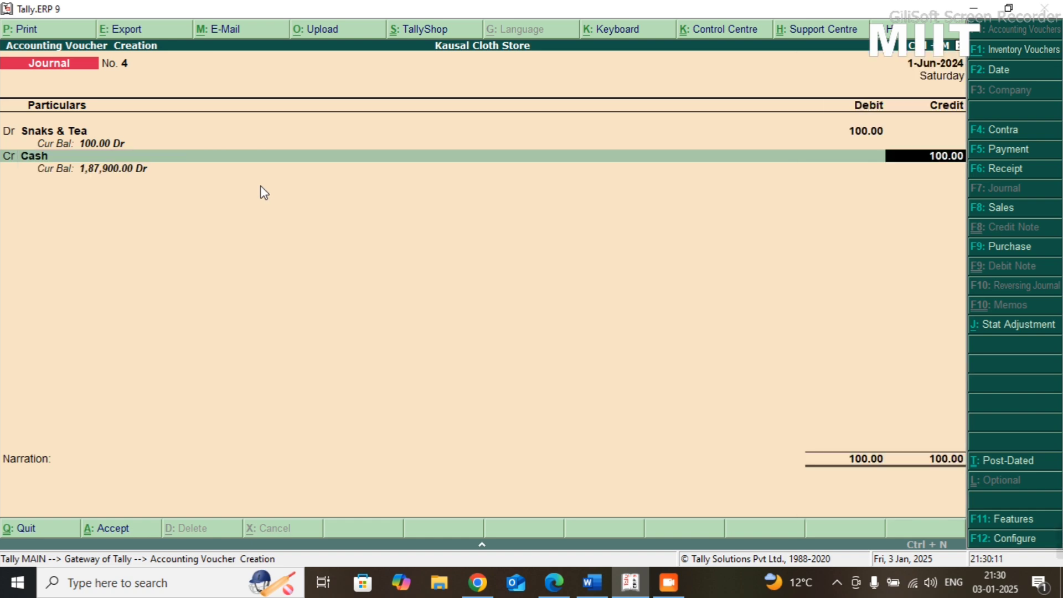
pyautogui.press('Return')
pyautogui.press('Return')
pyautogui.press('Return')
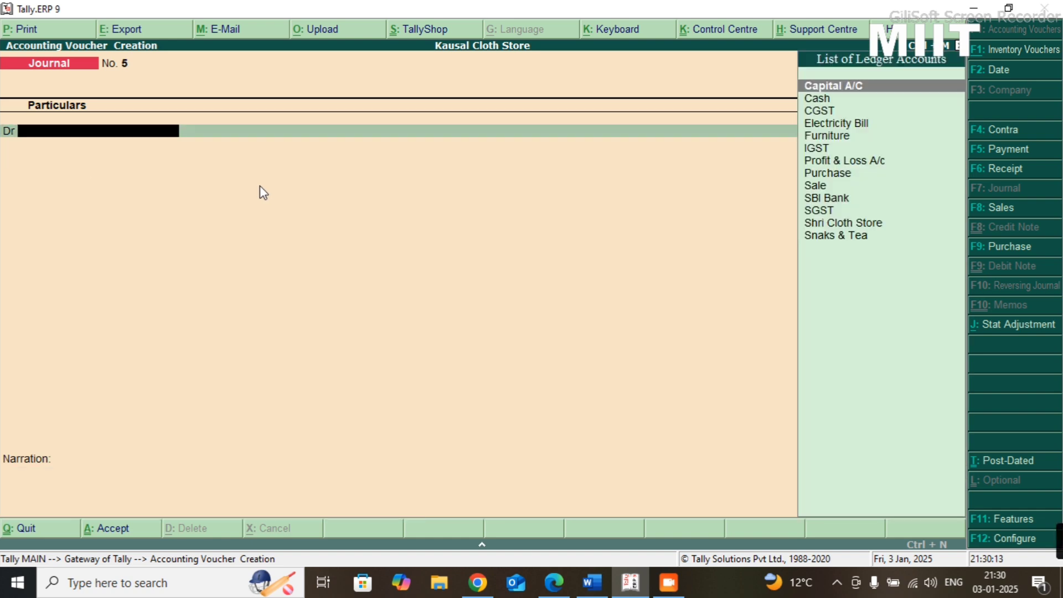
# - Check the seventh transaction in the Practice-08 sheet and create a Telephone Bill ledger under Indirect Expenses from the new journal's debit line
pyautogui.hotkey('alt', 'Tab')
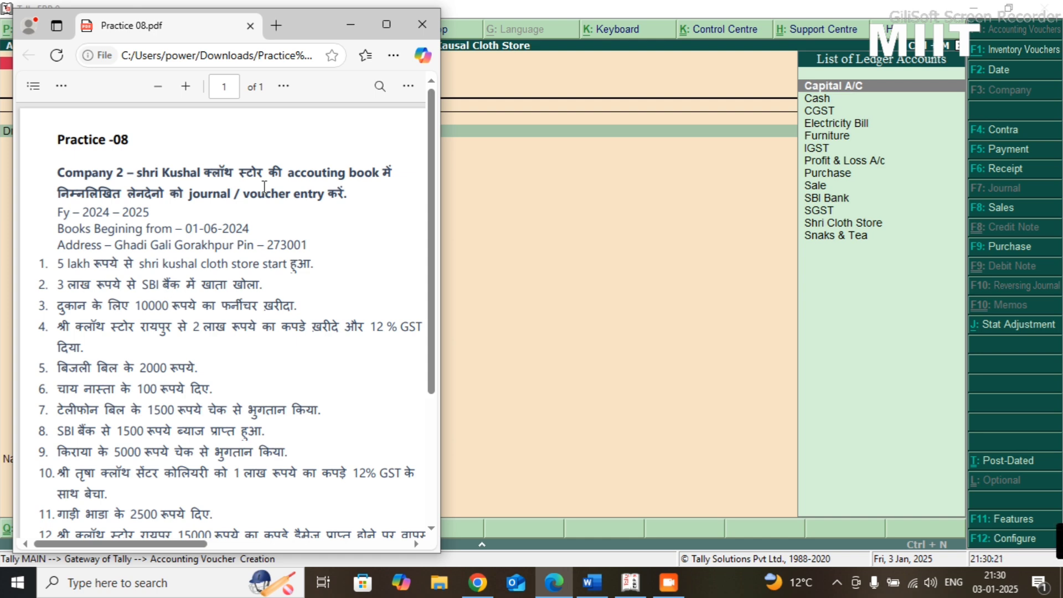
pyautogui.hotkey('alt', 'Tab')
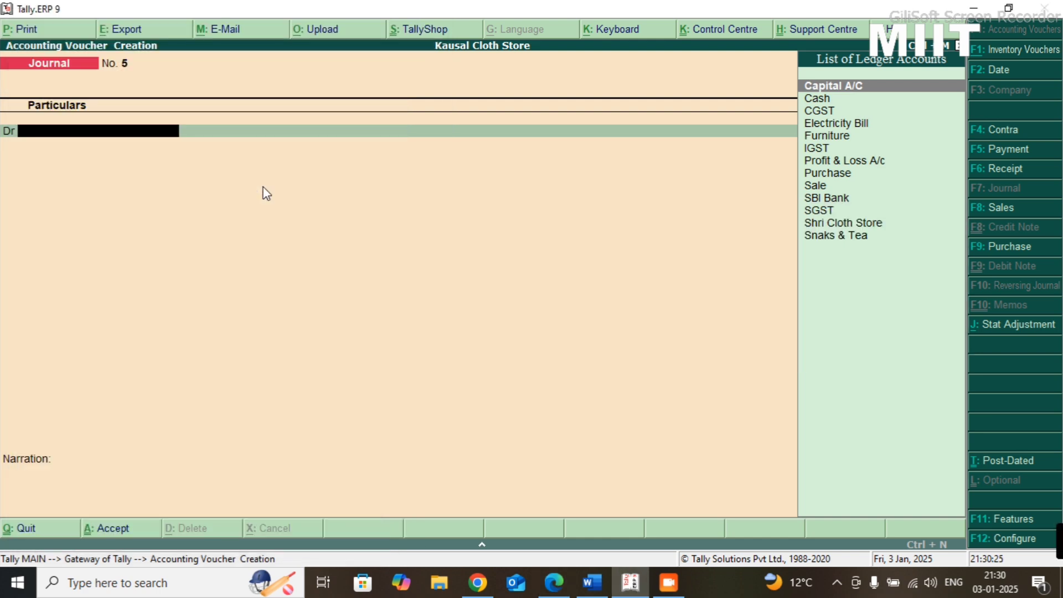
pyautogui.hotkey('alt', 'c')
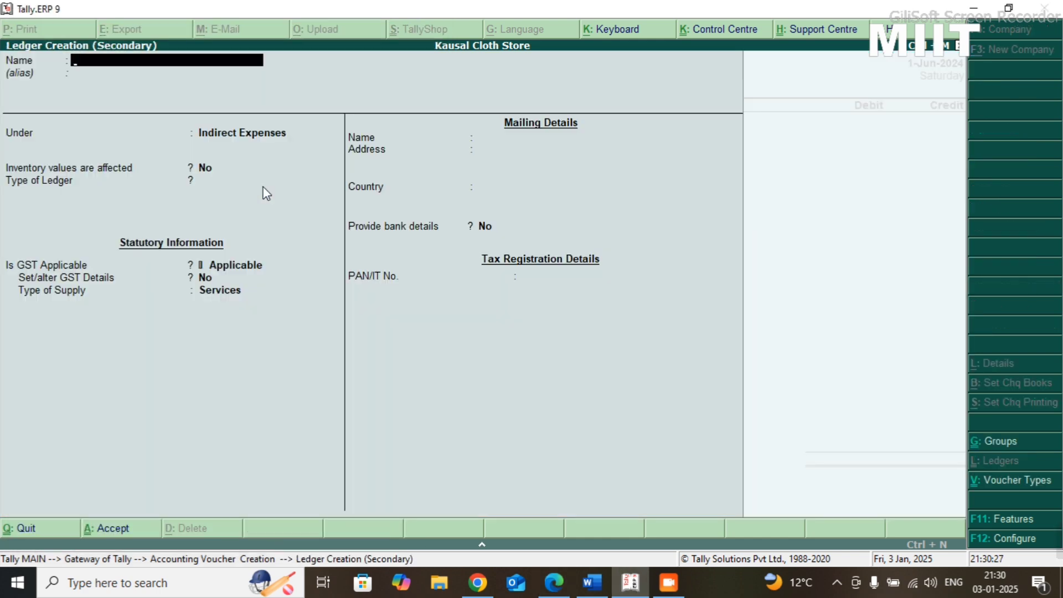
pyautogui.write('Telephone Bill')
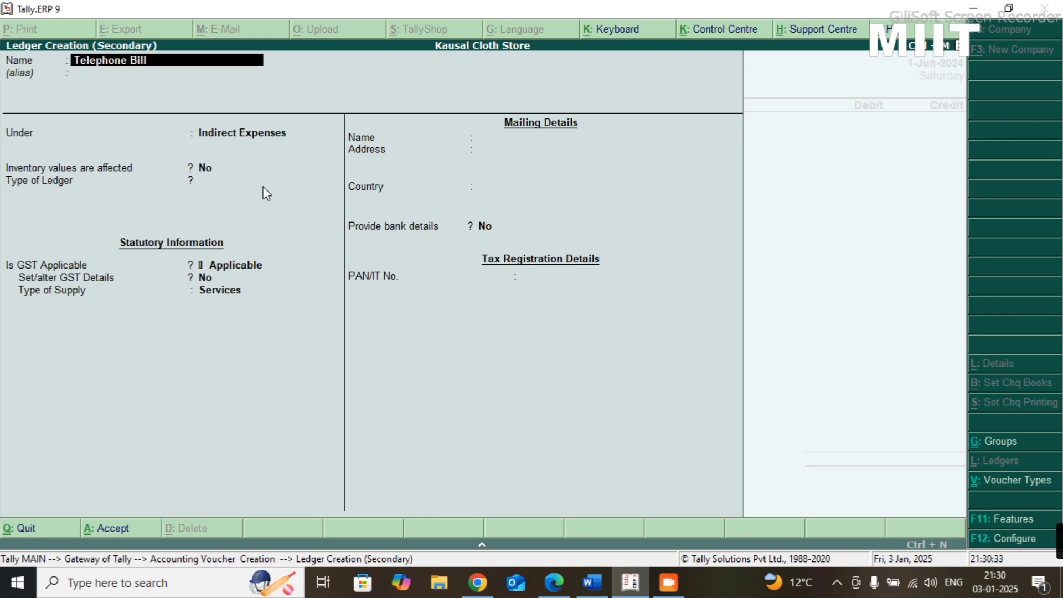
pyautogui.press('Return')
pyautogui.press('Return')
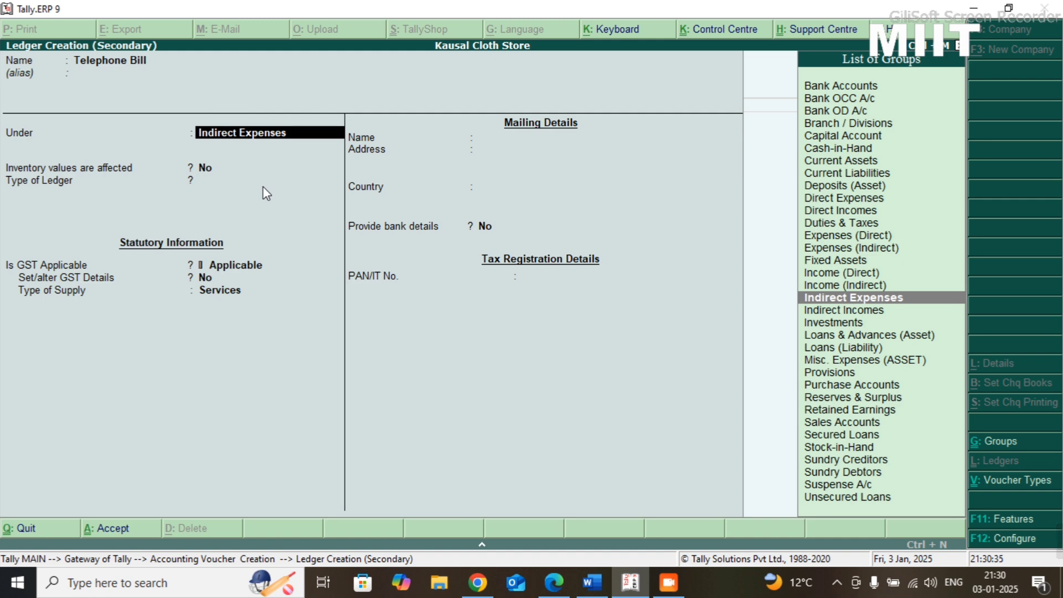
pyautogui.press('Return')
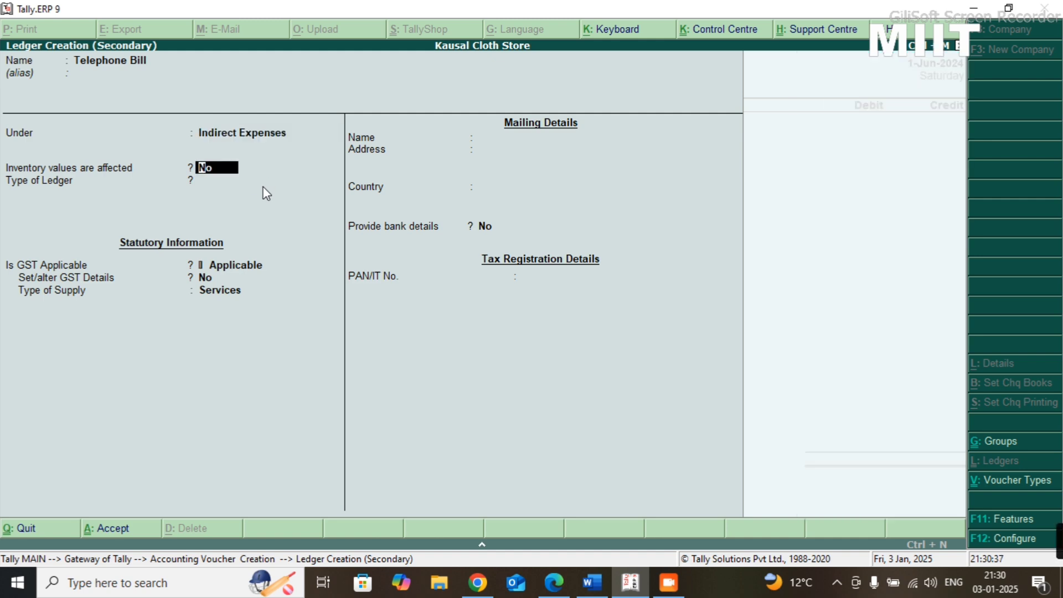
pyautogui.hotkey('ctrl', 'a')
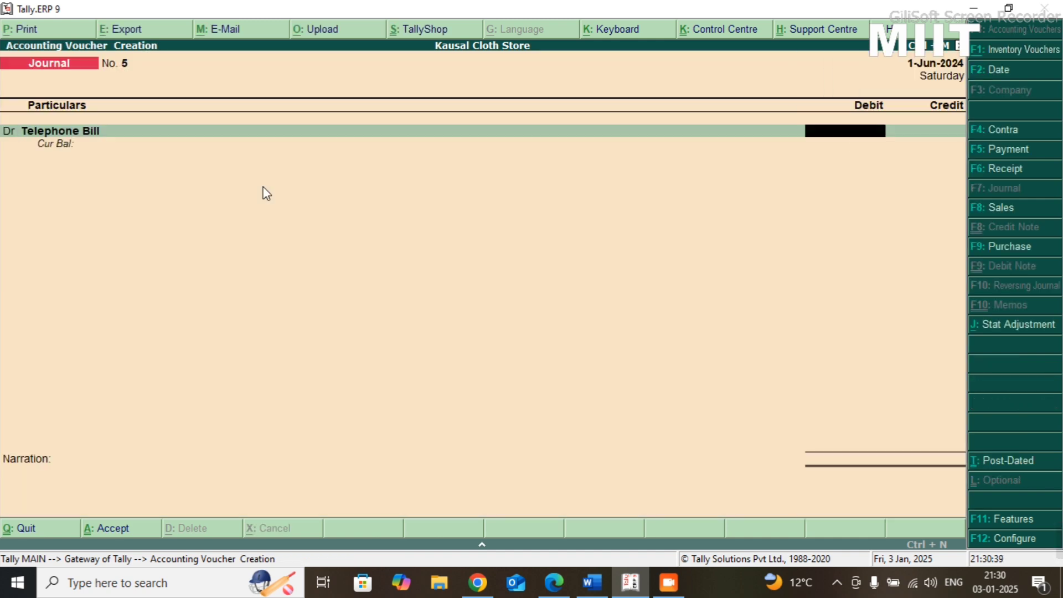
# - Debit Telephone Bill with 1500 and choose SBI Bank as the credit ledger for the same amount
pyautogui.write('15000')
pyautogui.press('Return')
pyautogui.press('Return')
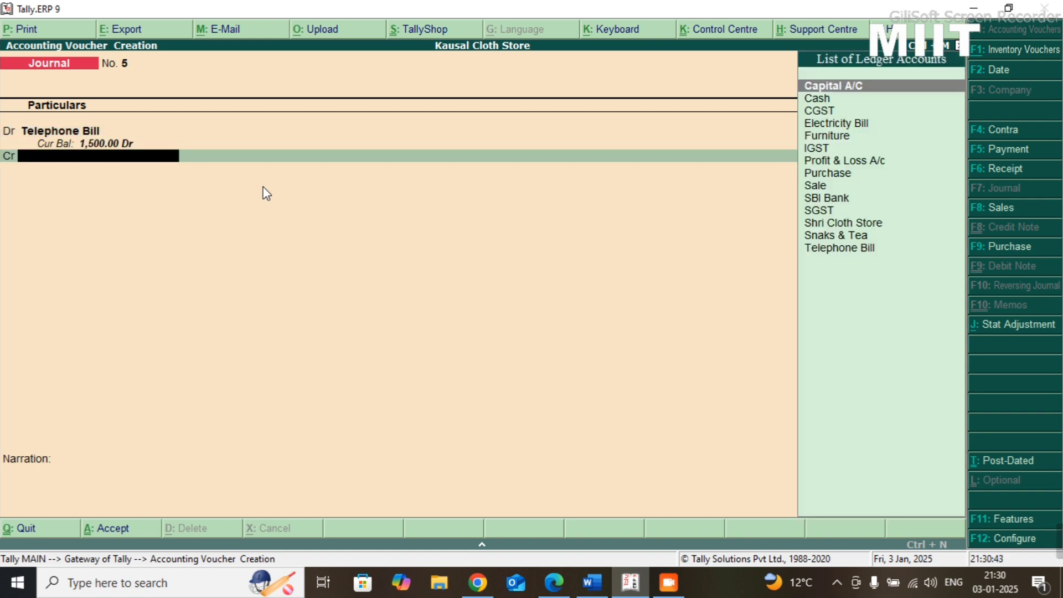
pyautogui.write('Bank')
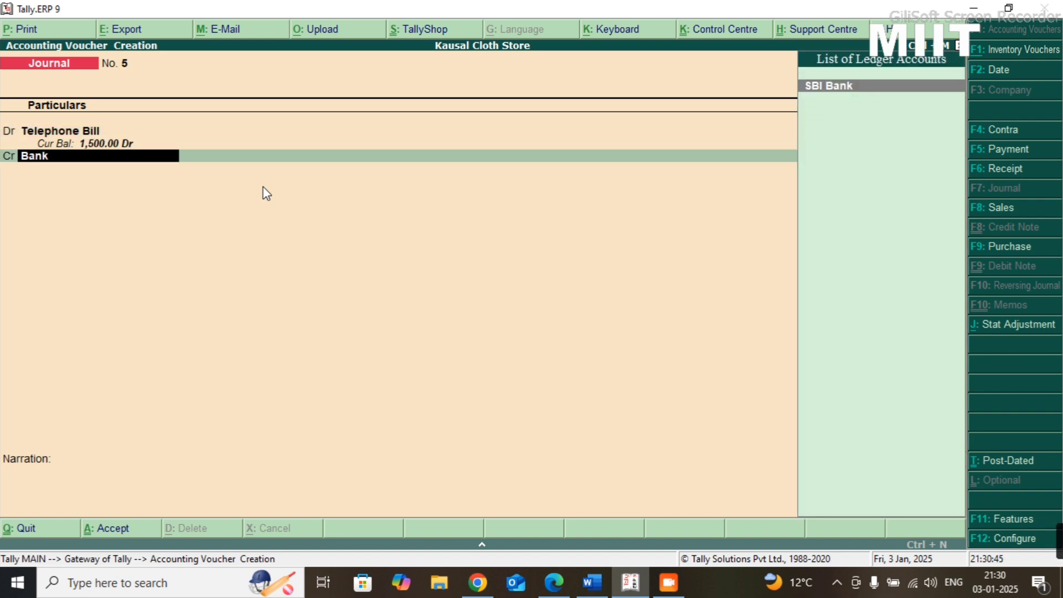
pyautogui.press('Return')
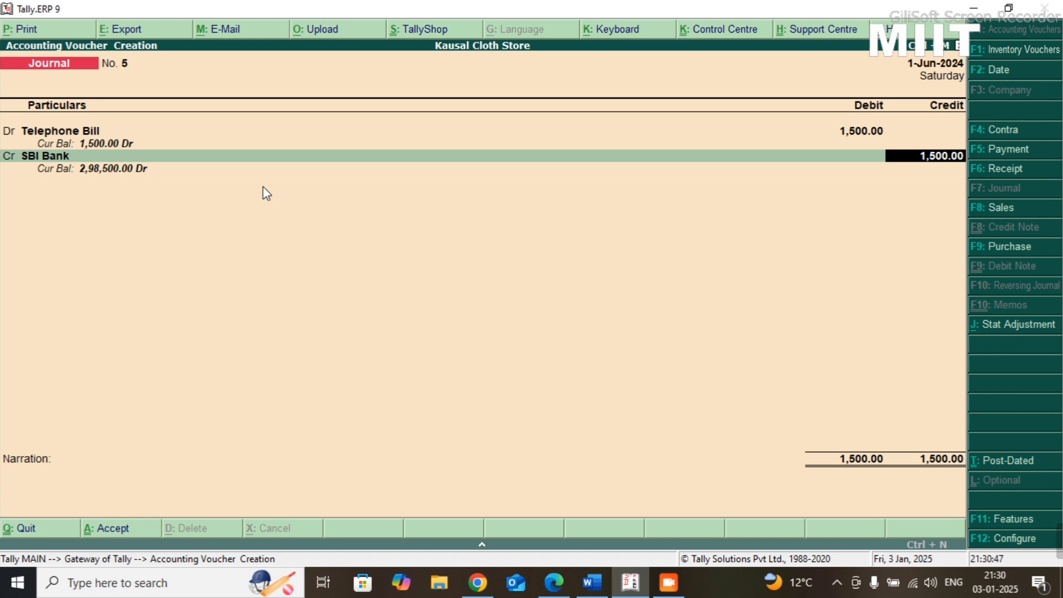
# - Enter the cheque's instrument number in the SBI Bank allocation, keep the 1-Jun-2024 date, and save the journal voucher without a narration
pyautogui.press('Return')
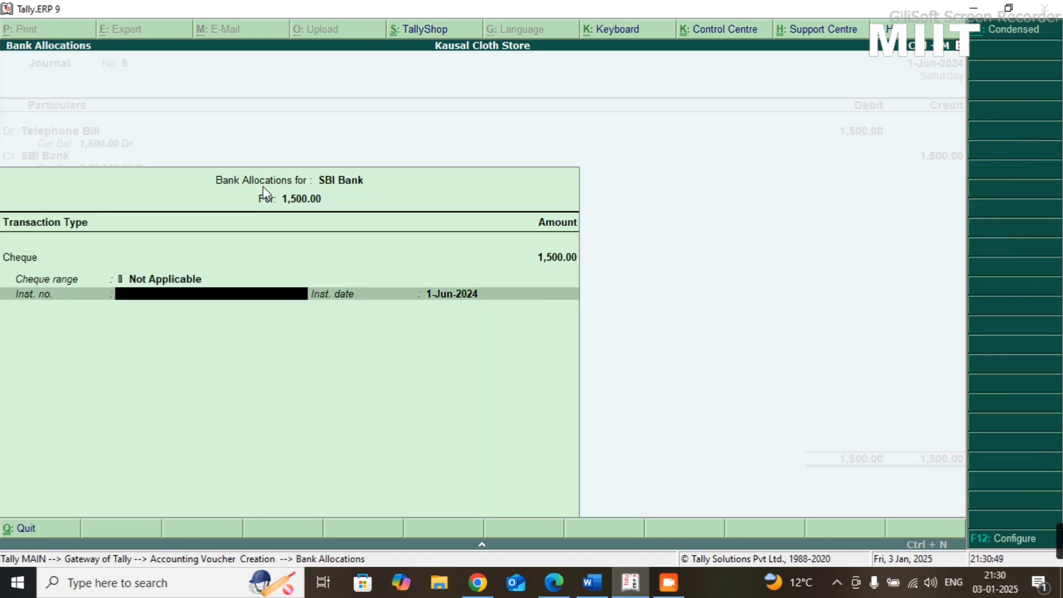
pyautogui.write('1254285285544544')
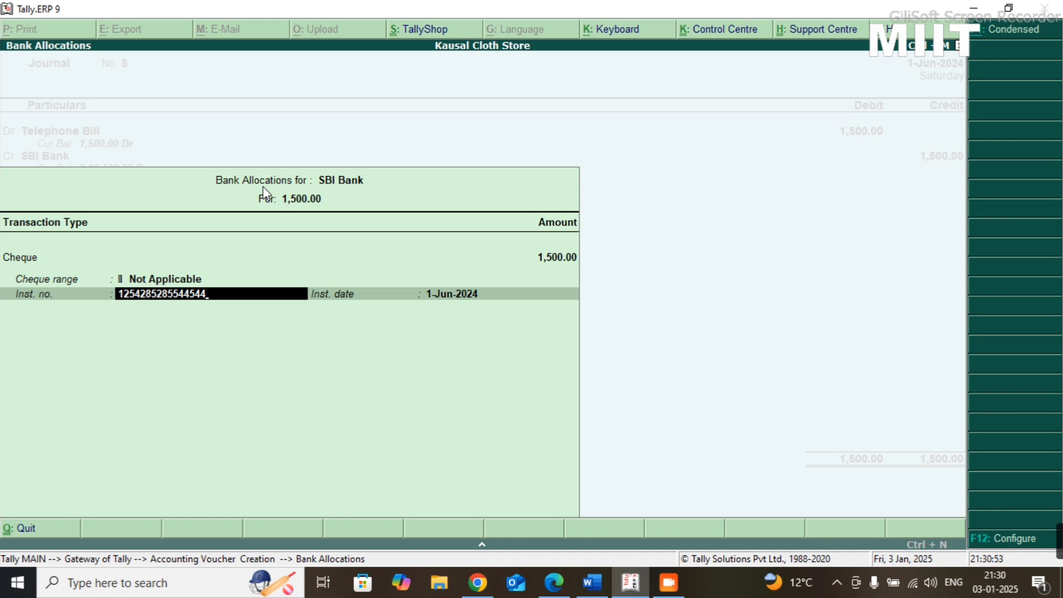
pyautogui.press('Return')
pyautogui.press('Return')
pyautogui.press('Return')
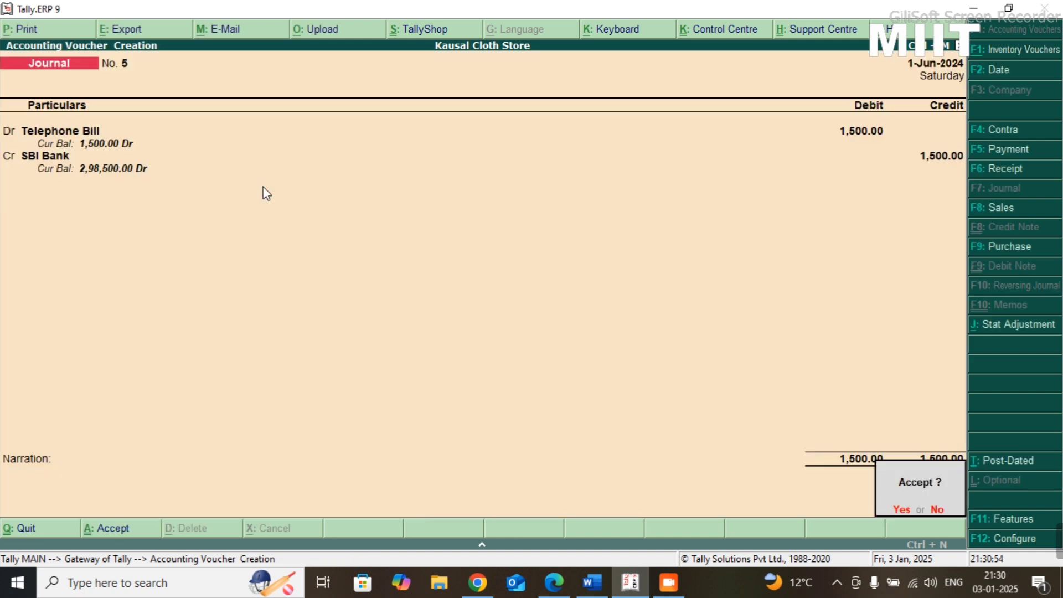
pyautogui.press('Return')
# - Switch to the Practice-08 sheet to read the eighth transaction
pyautogui.hotkey('alt', 'Tab')
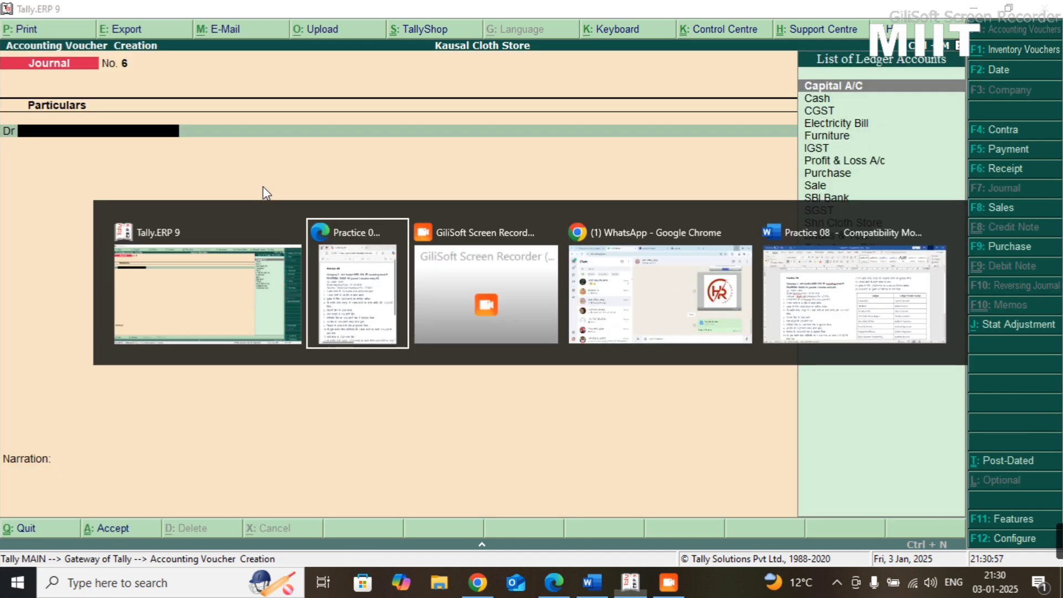
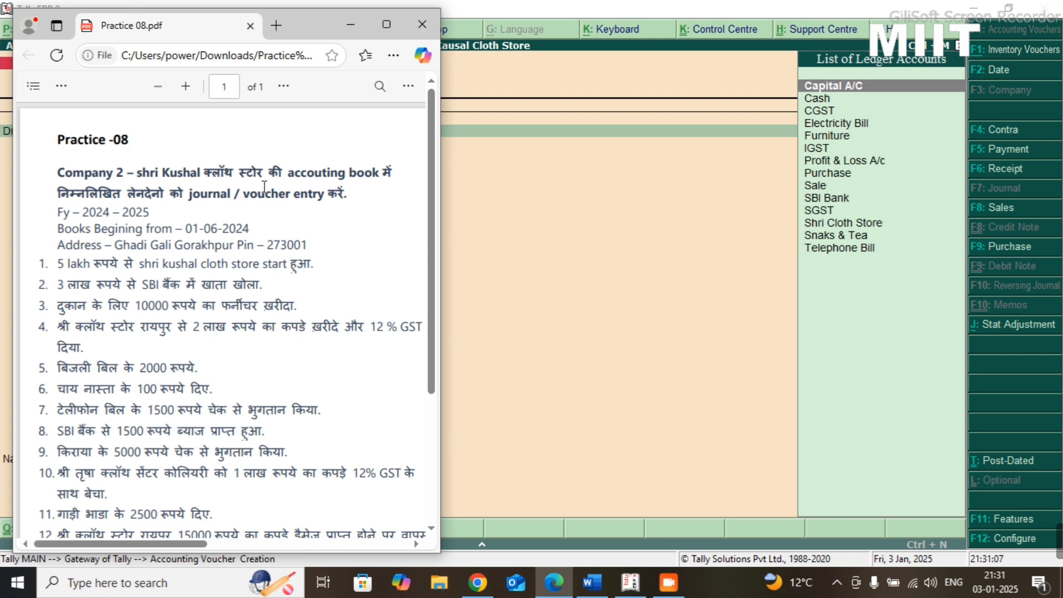
# - Return to the Tally.ERP 9 journal voucher and debit SBI Bank with 1500, checking the amount against the Practice-08 sheet
pyautogui.hotkey('alt', 'Tab')
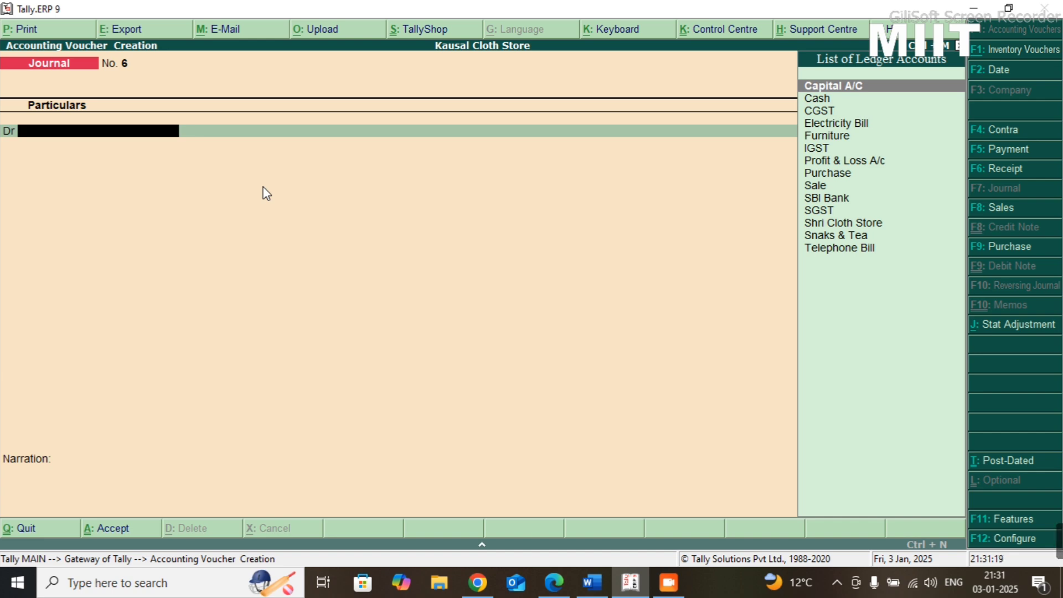
pyautogui.write('SBi')
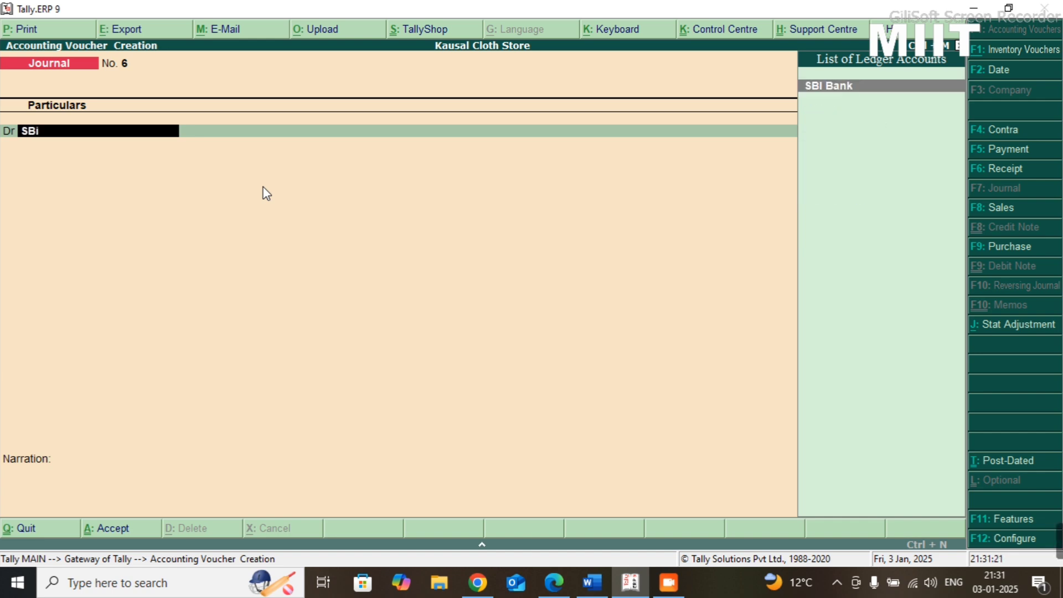
pyautogui.press('Return')
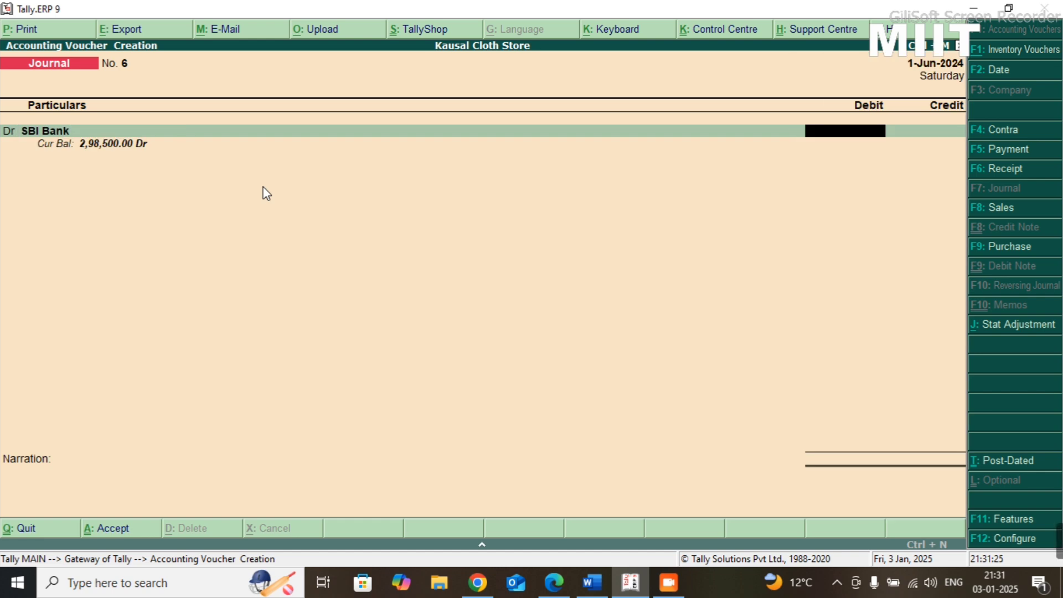
pyautogui.hotkey('alt', 'Tab')
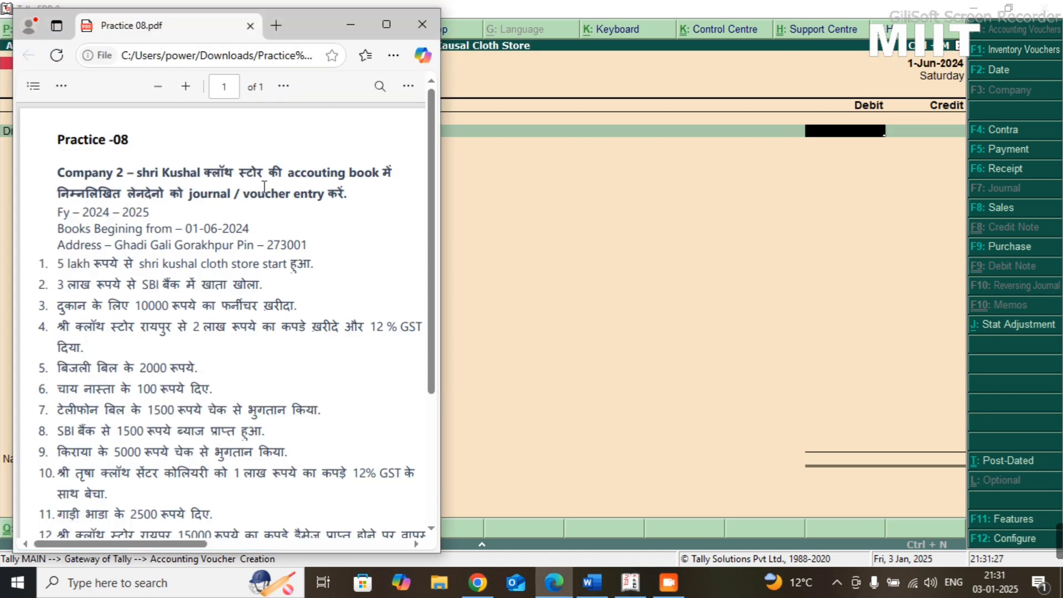
pyautogui.hotkey('alt', 'Tab')
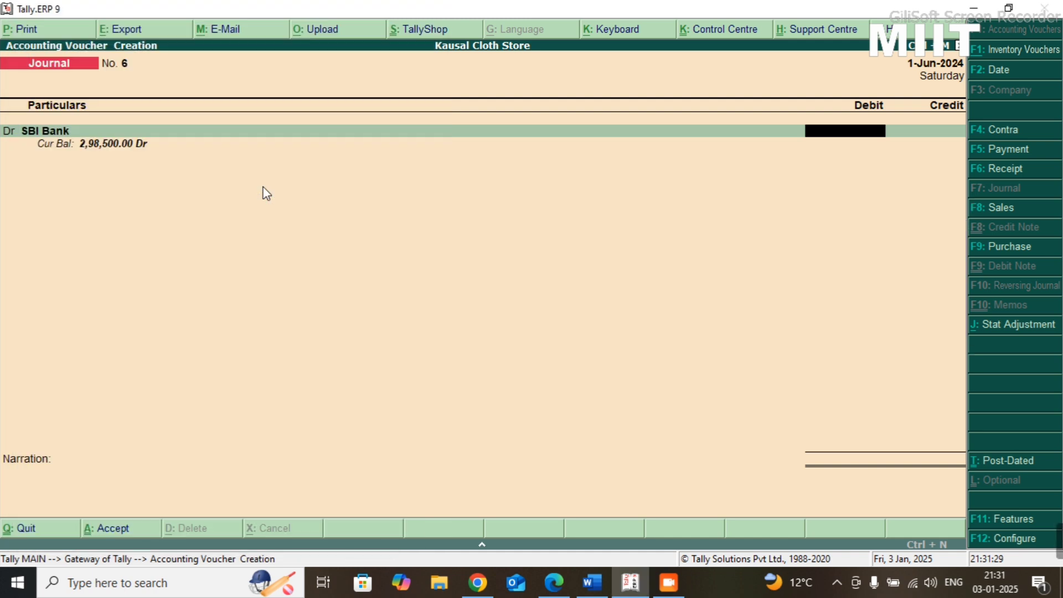
pyautogui.write('15000')
pyautogui.press('BackSpace')
pyautogui.press('Return')
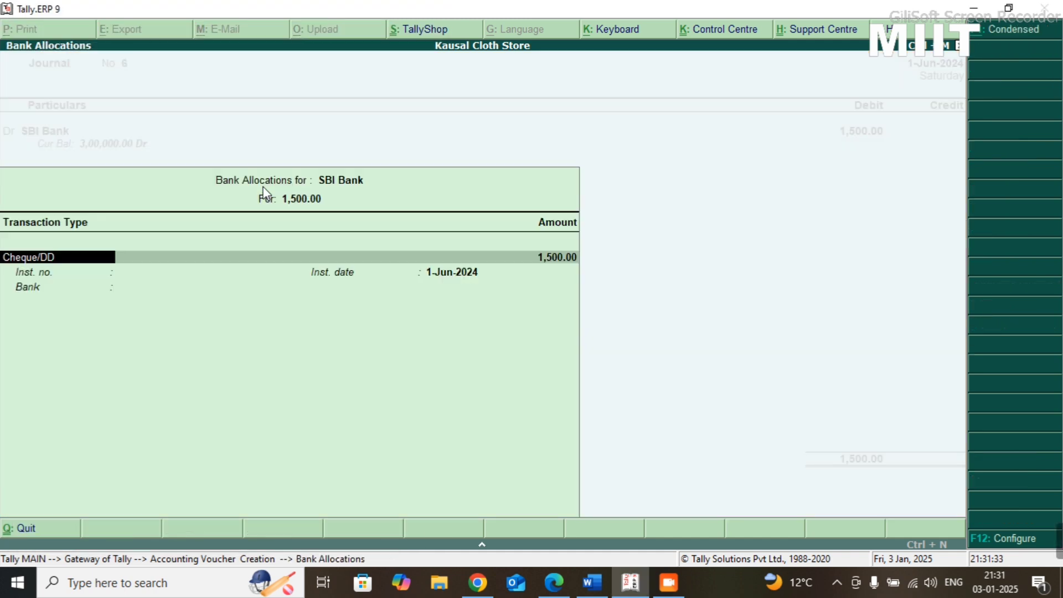
# - Set the SBI Bank allocation's transaction type to Others, keeping the 1-Jun-2024 date and leaving the instrument number and bank blank
pyautogui.press('BackSpace')
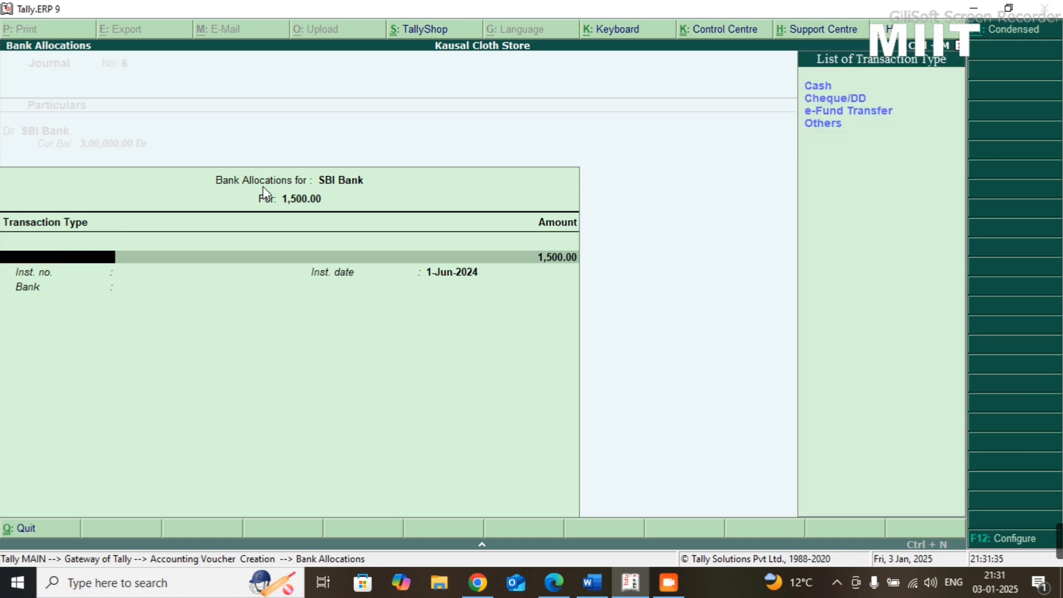
pyautogui.press('Down')
pyautogui.press('Down')
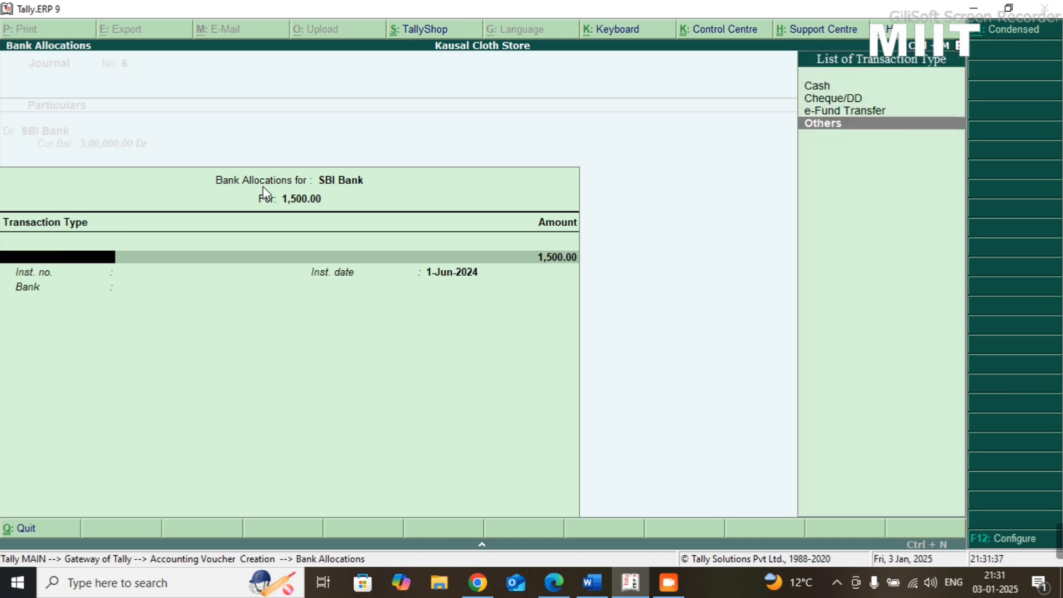
pyautogui.press('Return')
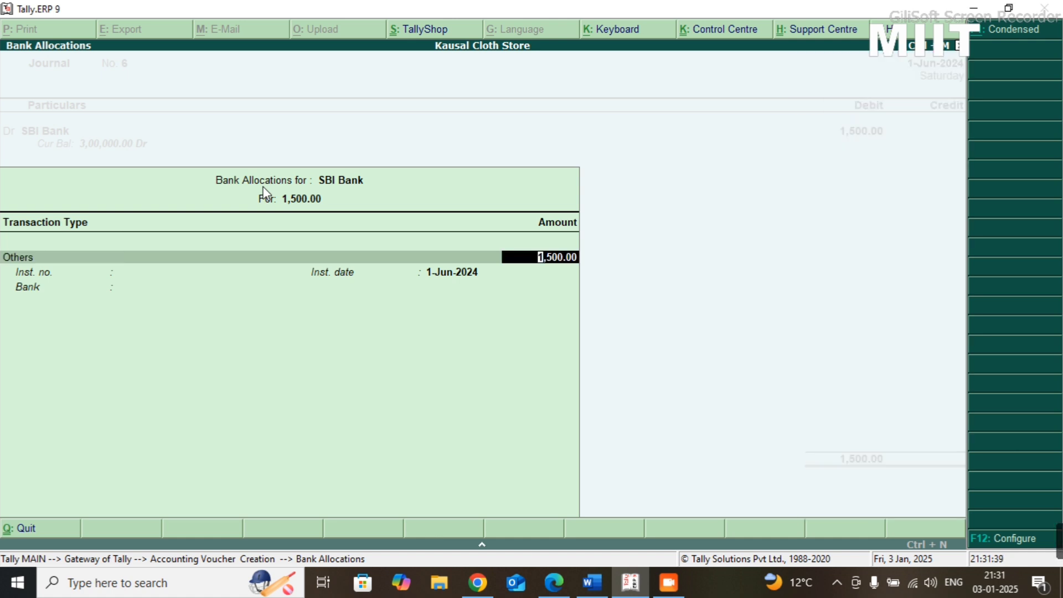
pyautogui.press('Return')
pyautogui.press('Return')
pyautogui.press('Return')
pyautogui.press('Return')
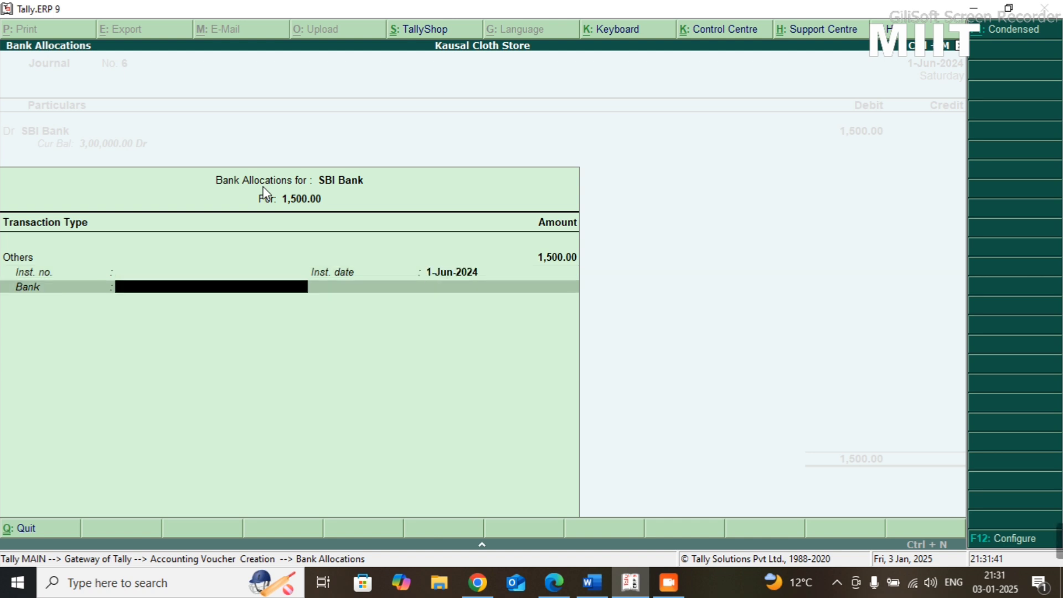
pyautogui.press('Return')
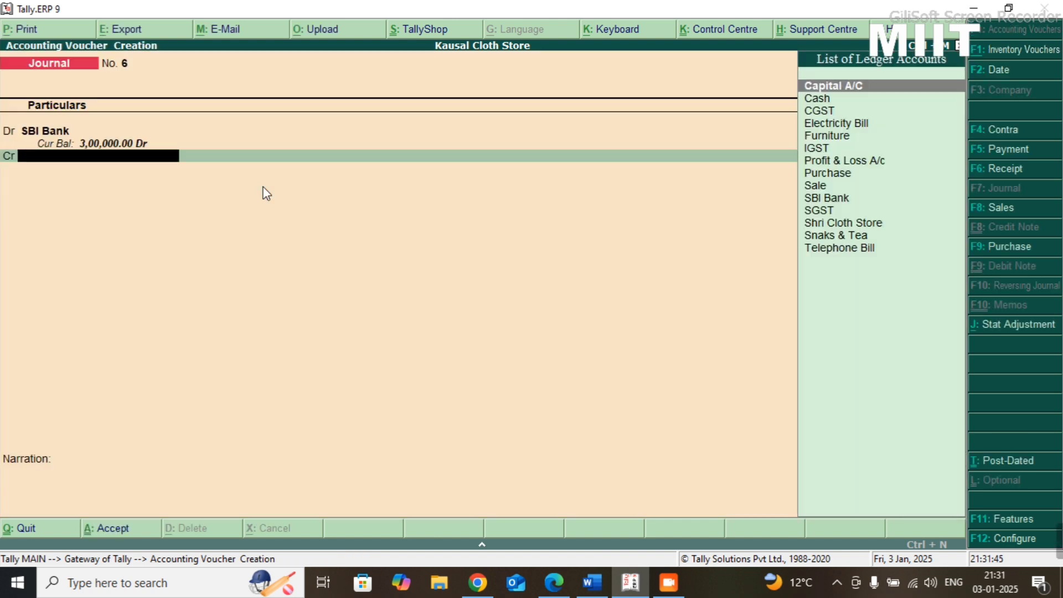
# - Create an Interest Recieved ledger under Indirect Incomes from the journal's credit line
pyautogui.hotkey('alt', 'c')
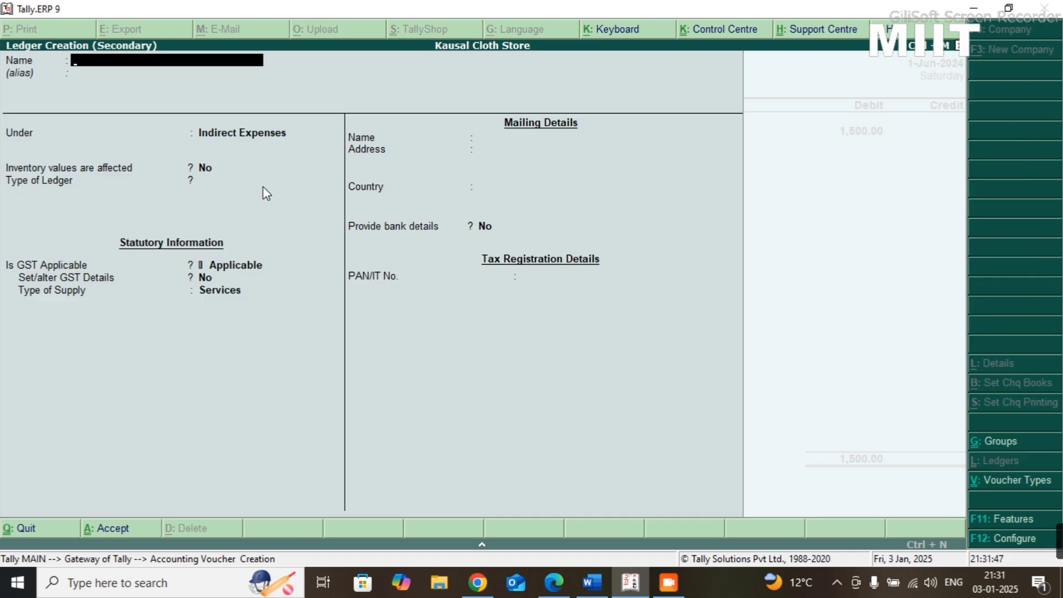
pyautogui.write('Interse')
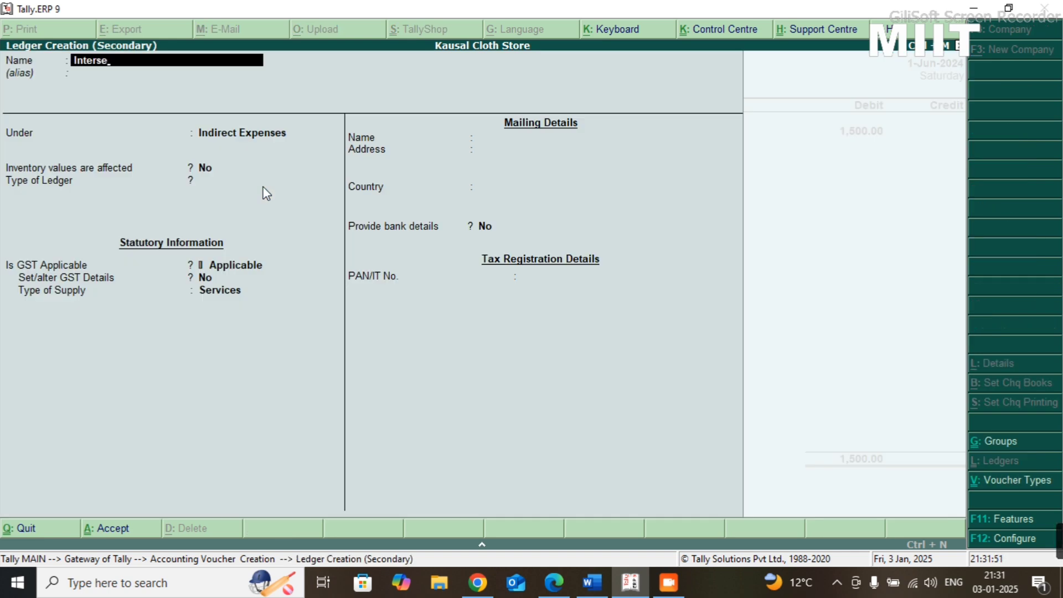
pyautogui.press('BackSpace')
pyautogui.press('BackSpace')
pyautogui.write('est Recieved')
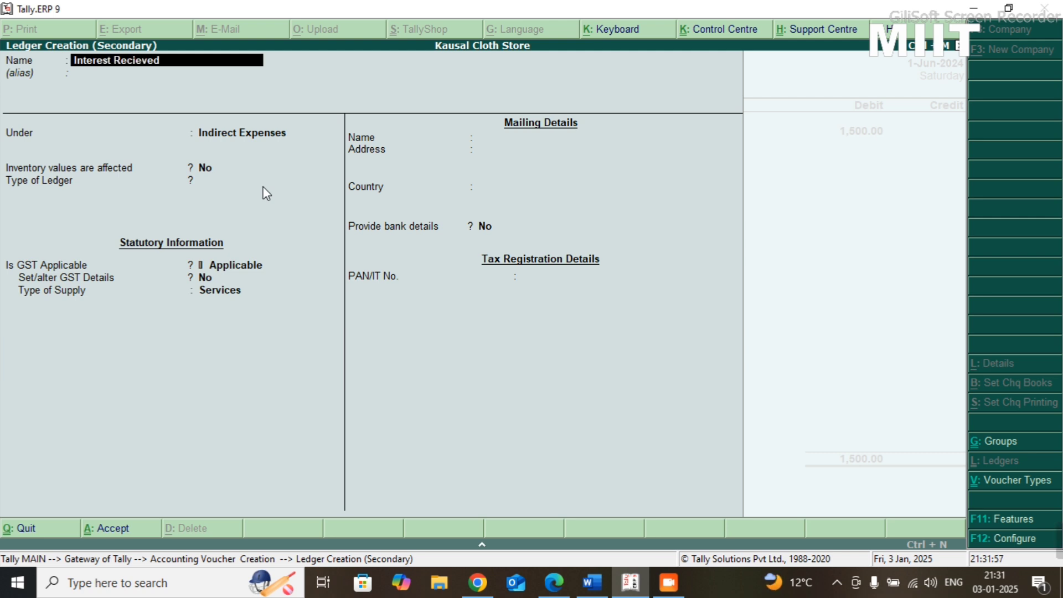
pyautogui.write('\\')
pyautogui.press('Return')
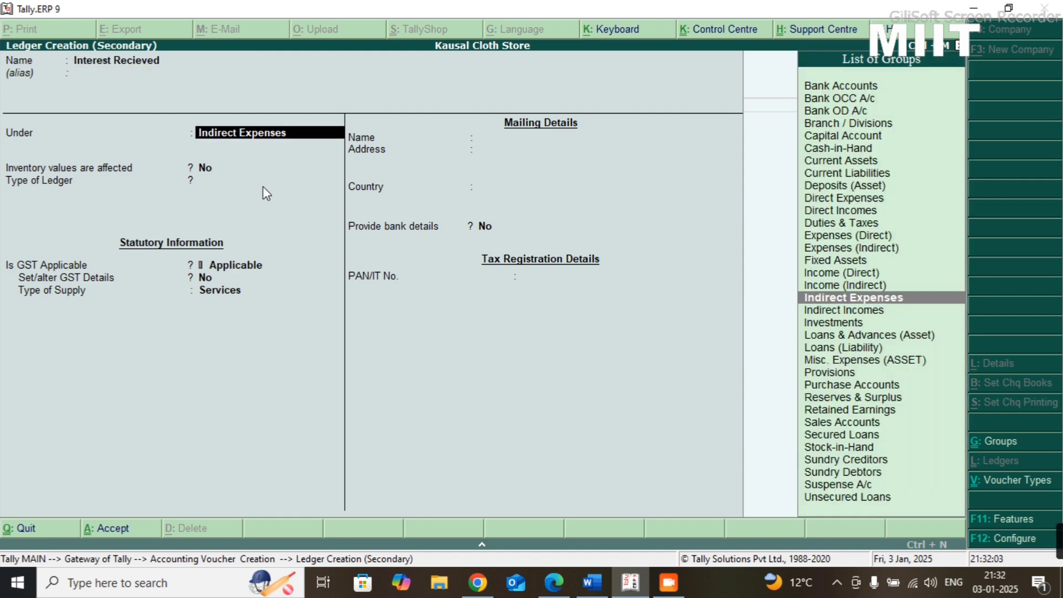
pyautogui.press('Down')
pyautogui.press('Return')
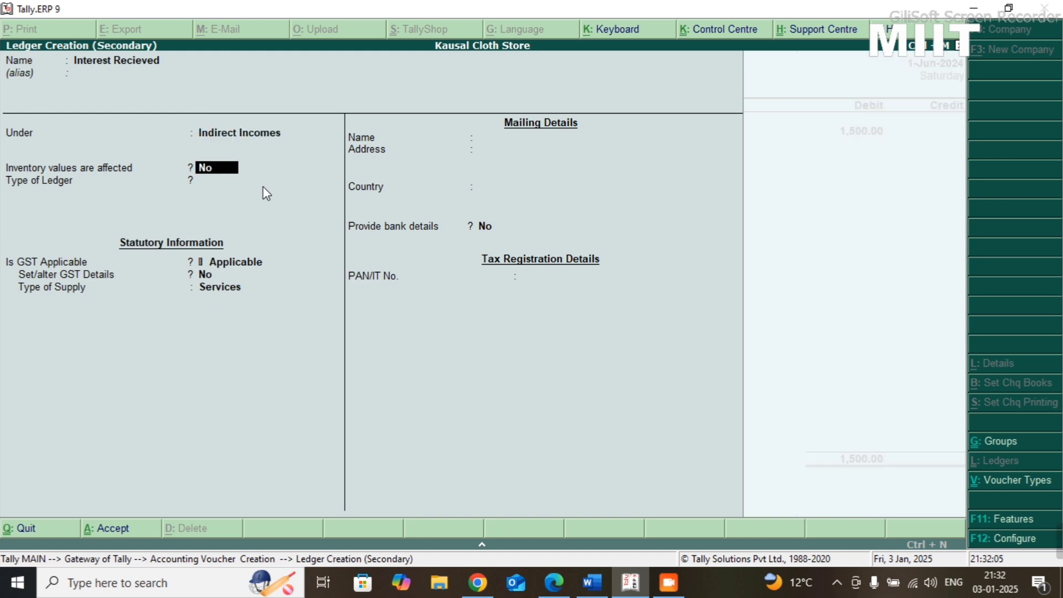
pyautogui.hotkey('ctrl', 'a')
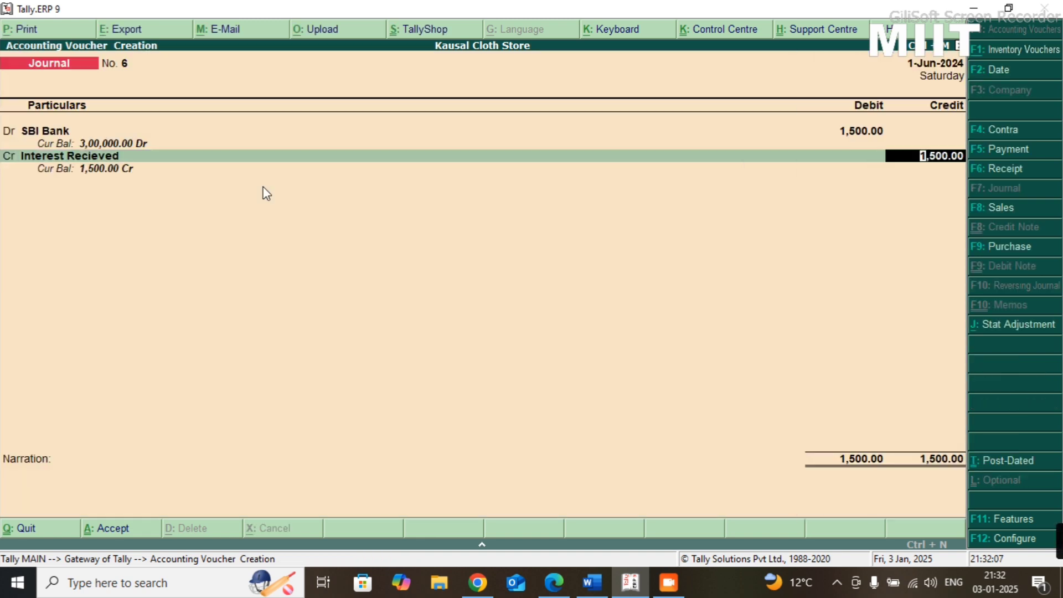
# - Credit Interest Recieved with 1500 and save the journal voucher without a narration
pyautogui.press('Return')
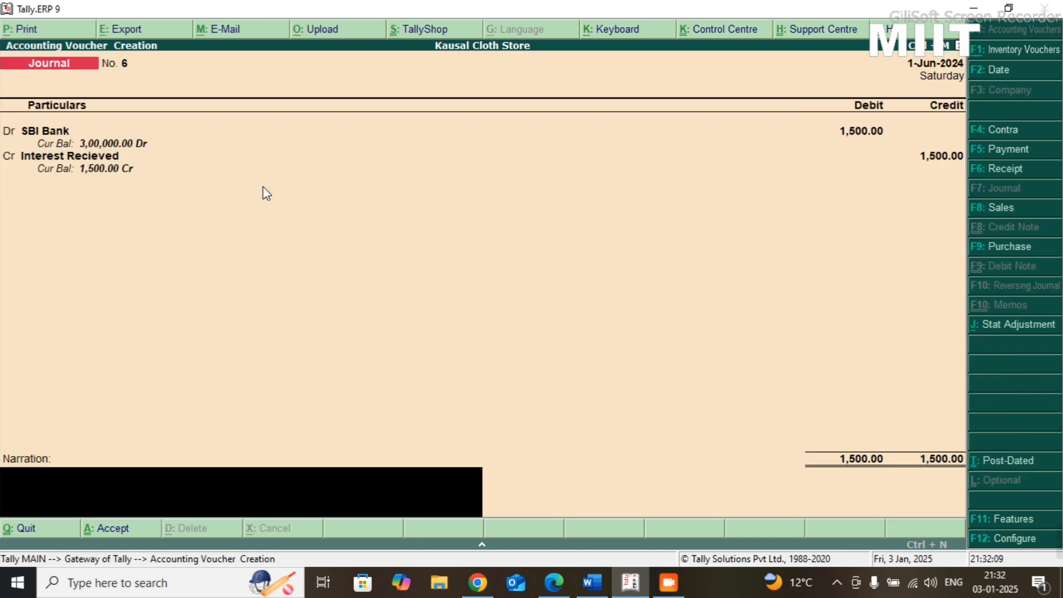
pyautogui.press('Return')
pyautogui.press('Return')
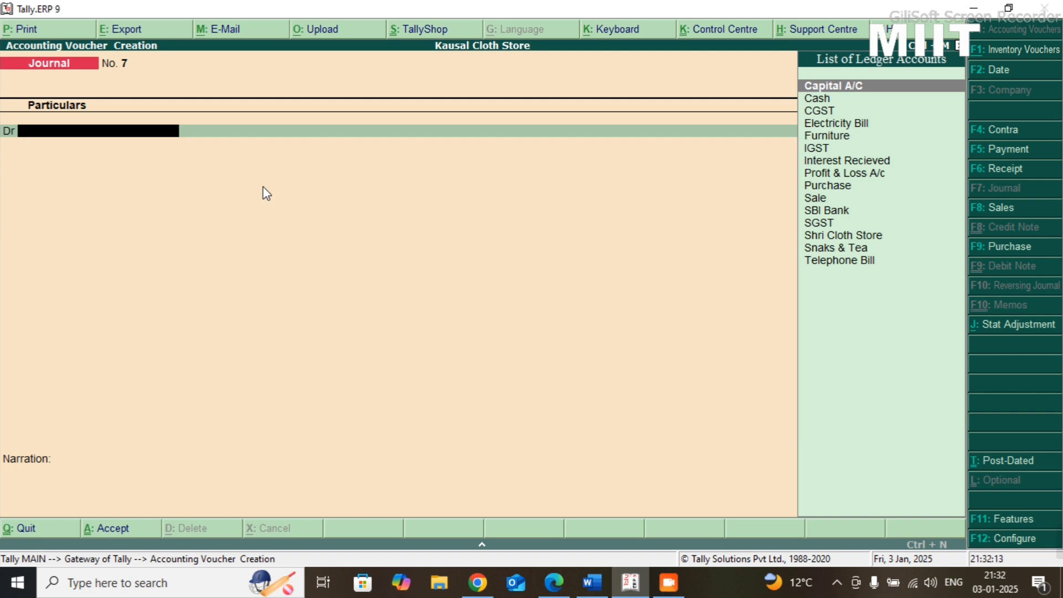
# - Check the ninth transaction in the Practice-08 sheet and create a Room Rent ledger under Indirect Expenses from the new journal's debit line
pyautogui.hotkey('alt', 'Tab')
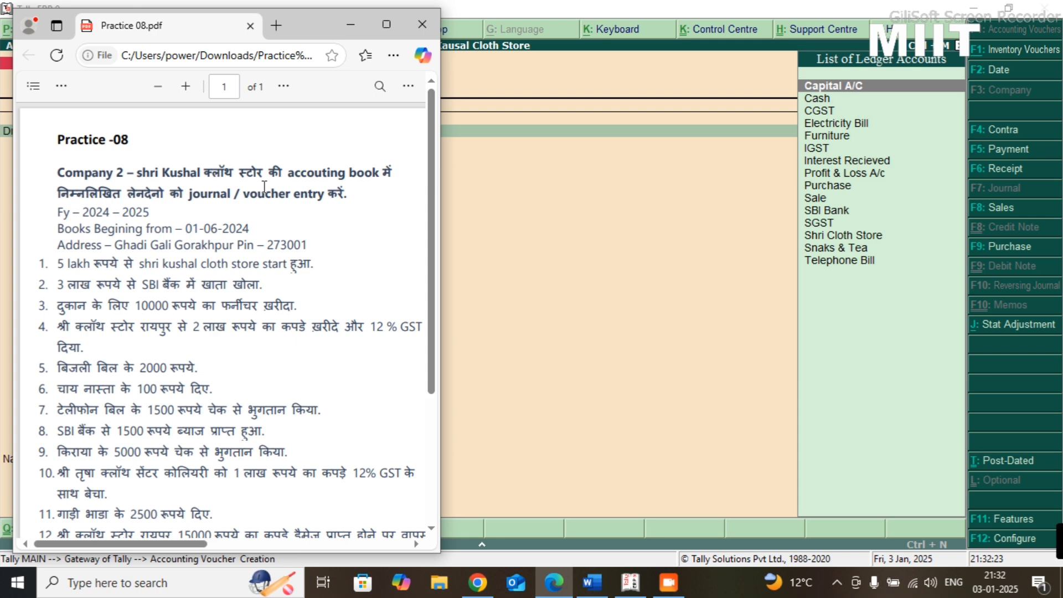
pyautogui.hotkey('alt', 'Tab')
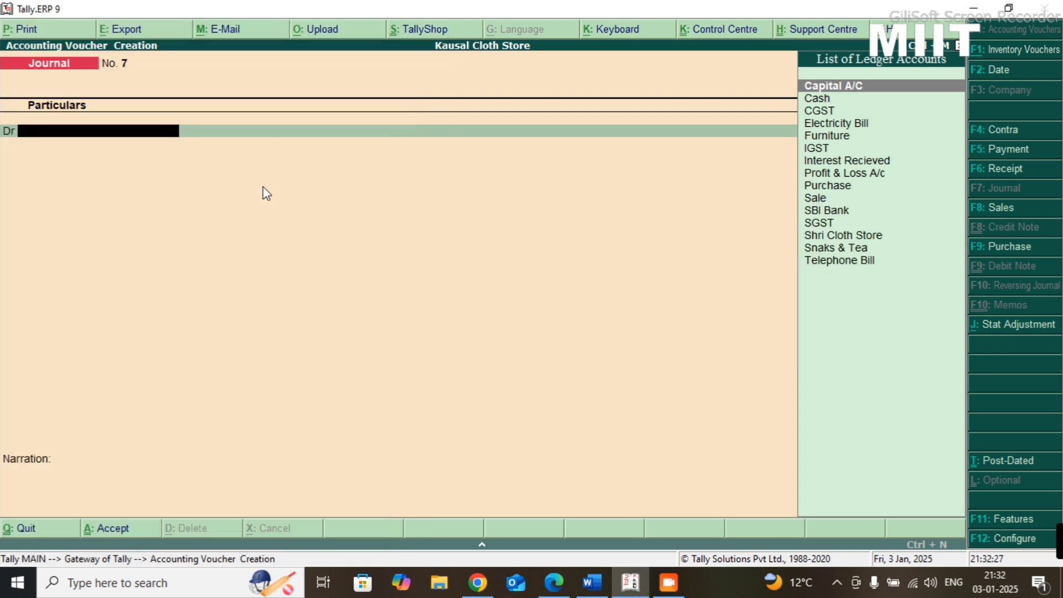
pyautogui.hotkey('alt', 'c')
pyautogui.write('Ro')
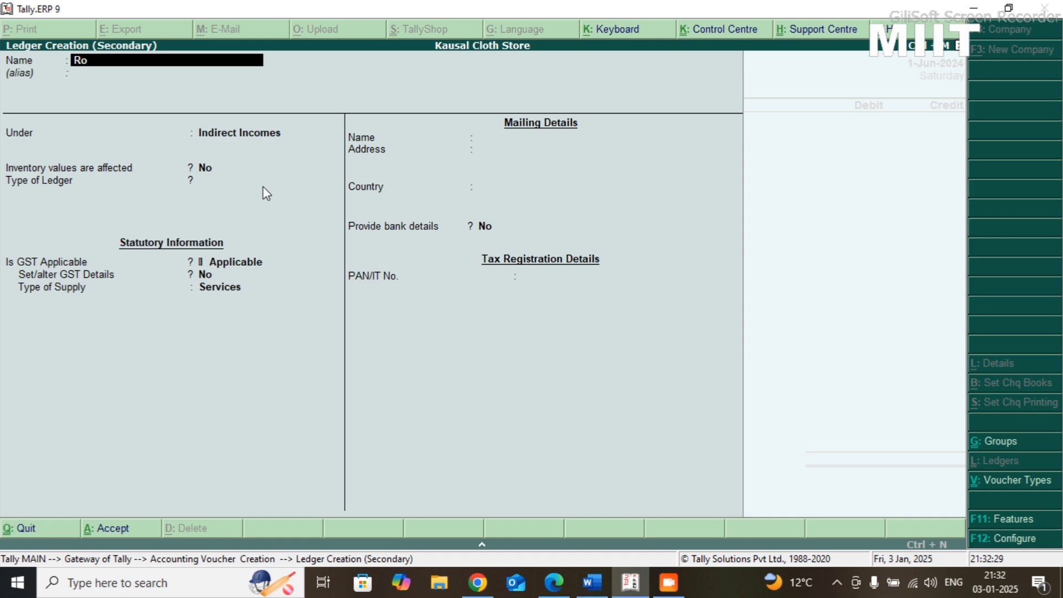
pyautogui.write('om Rent')
pyautogui.press('Return')
pyautogui.press('Return')
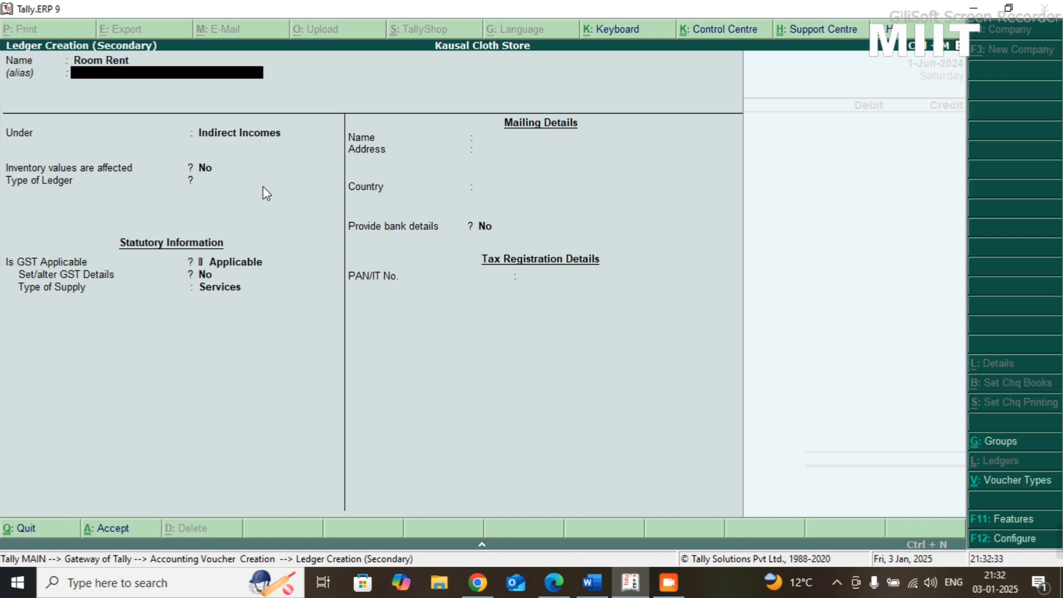
pyautogui.press('Up')
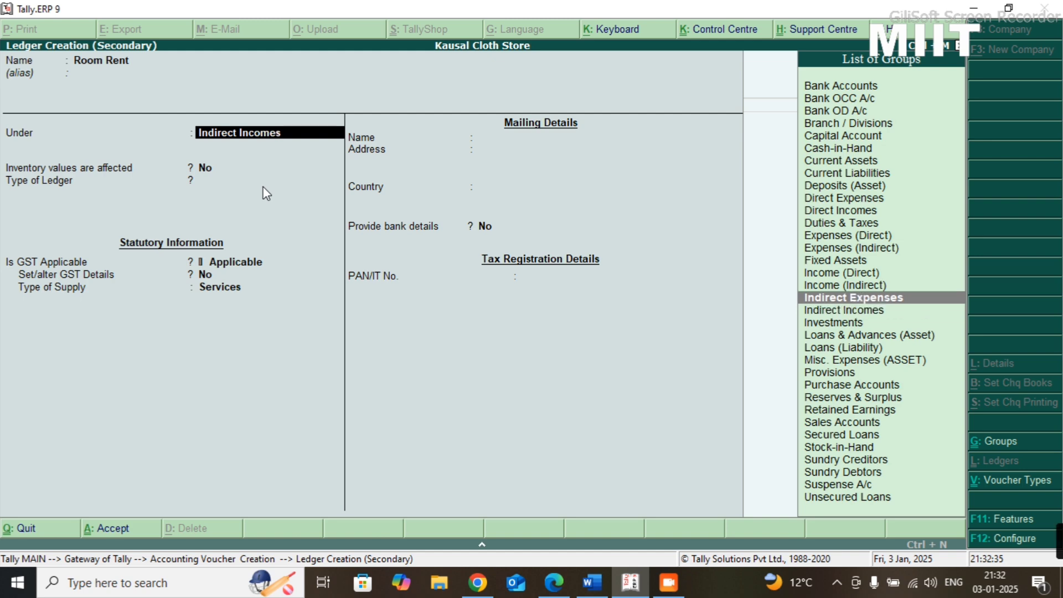
pyautogui.press('Return')
pyautogui.hotkey('ctrl', 'a')
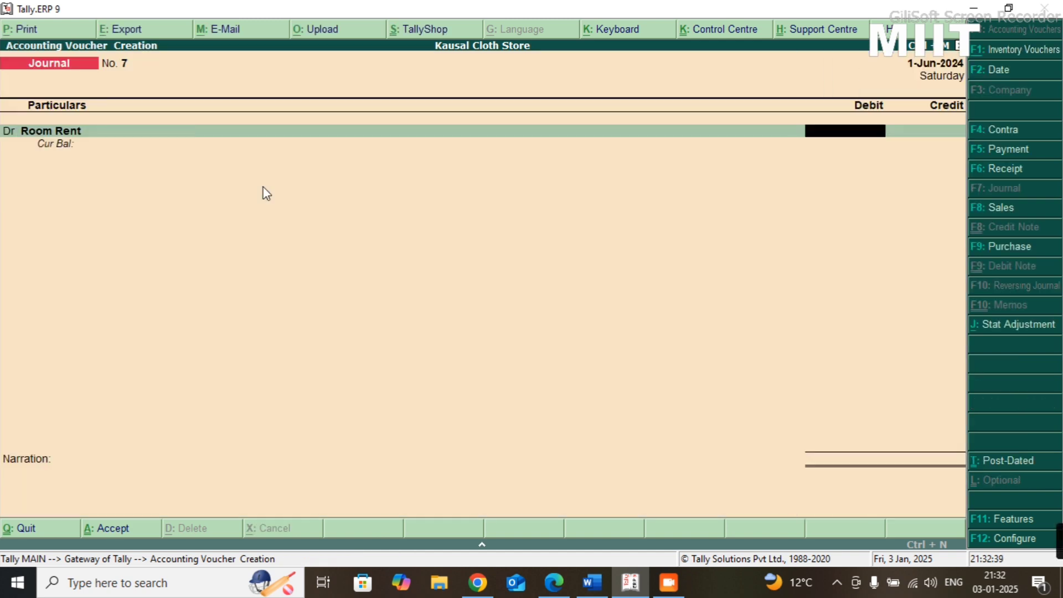
# - Check the rent amount in the Practice-08 sheet, debit Room Rent with 5000 and credit SBI Bank with the same amount
pyautogui.hotkey('alt', 'Tab')
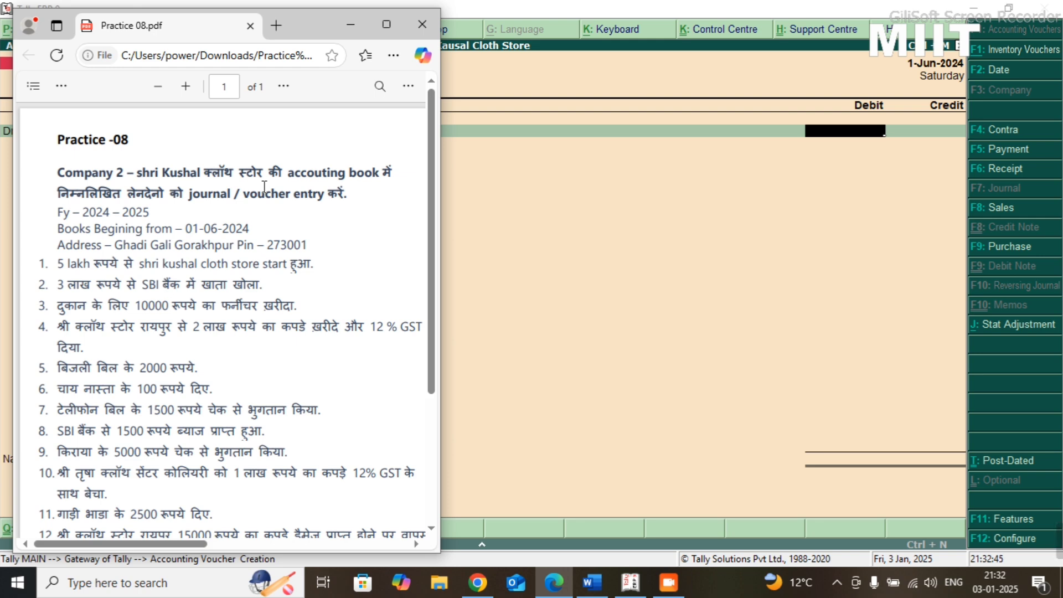
pyautogui.hotkey('alt', 'Tab')
pyautogui.write('500')
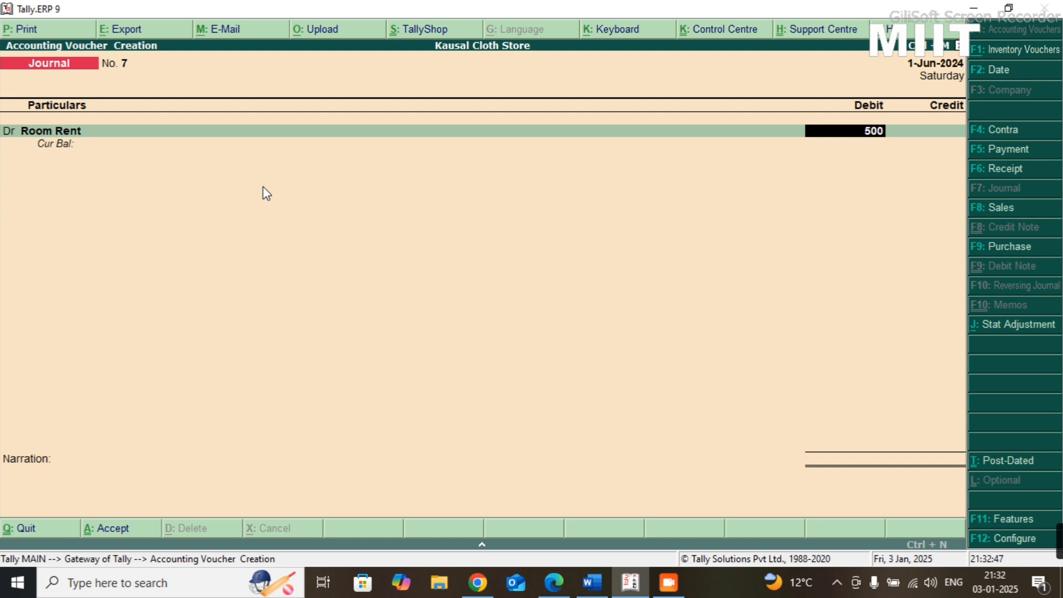
pyautogui.write('0')
pyautogui.press('Return')
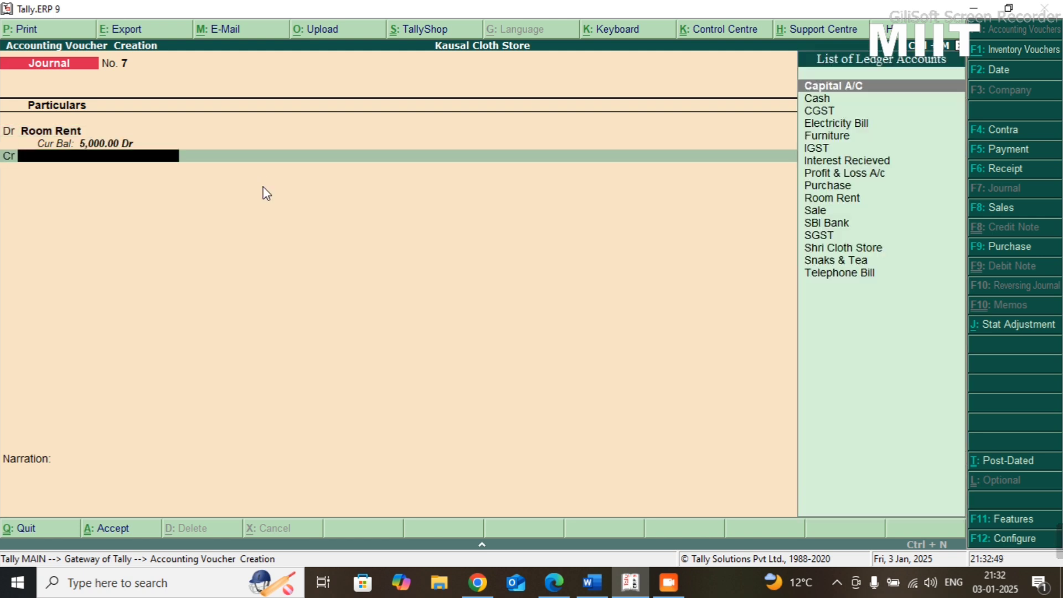
pyautogui.write('Bank')
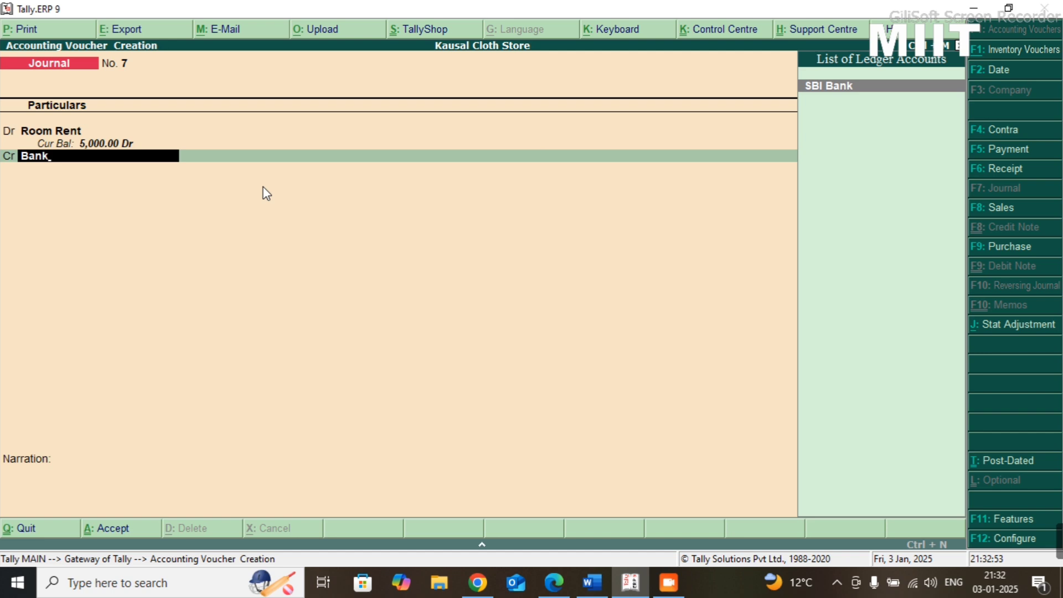
pyautogui.press('Return')
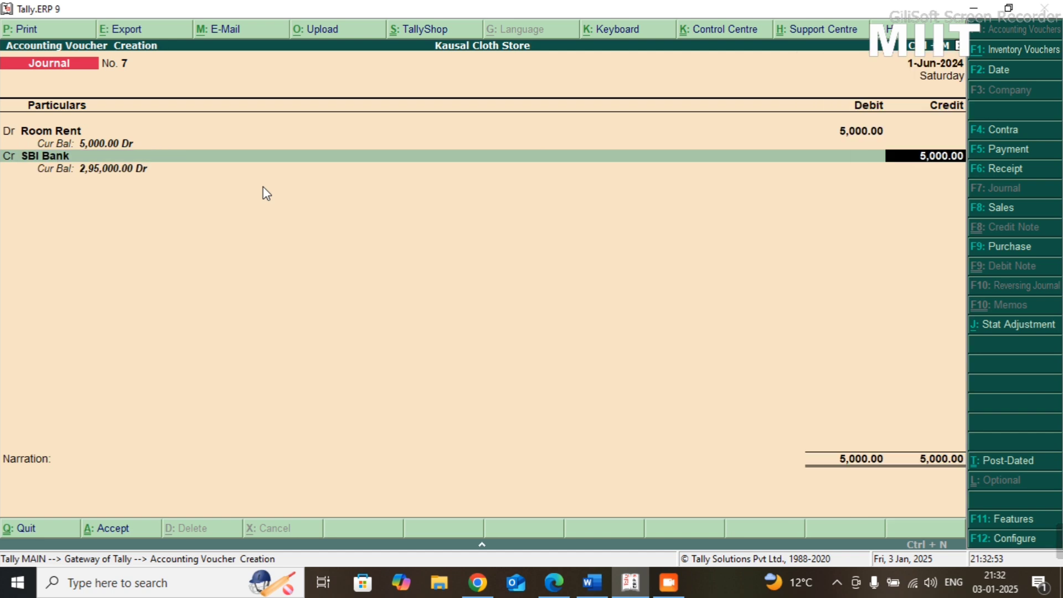
pyautogui.press('Return')
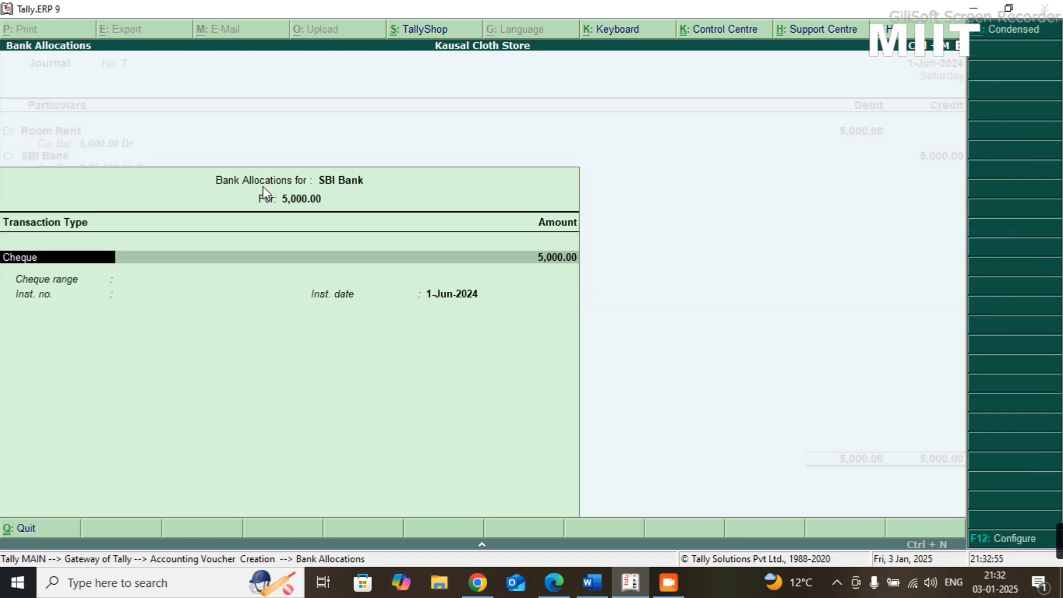
# - Allocate the SBI Bank amount as a Cheque dated 1-Jun-2024 with cheque range Not Applicable, and save the journal voucher without a narration
pyautogui.press('Return')
pyautogui.press('Return')
pyautogui.press('Return')
pyautogui.press('Return')
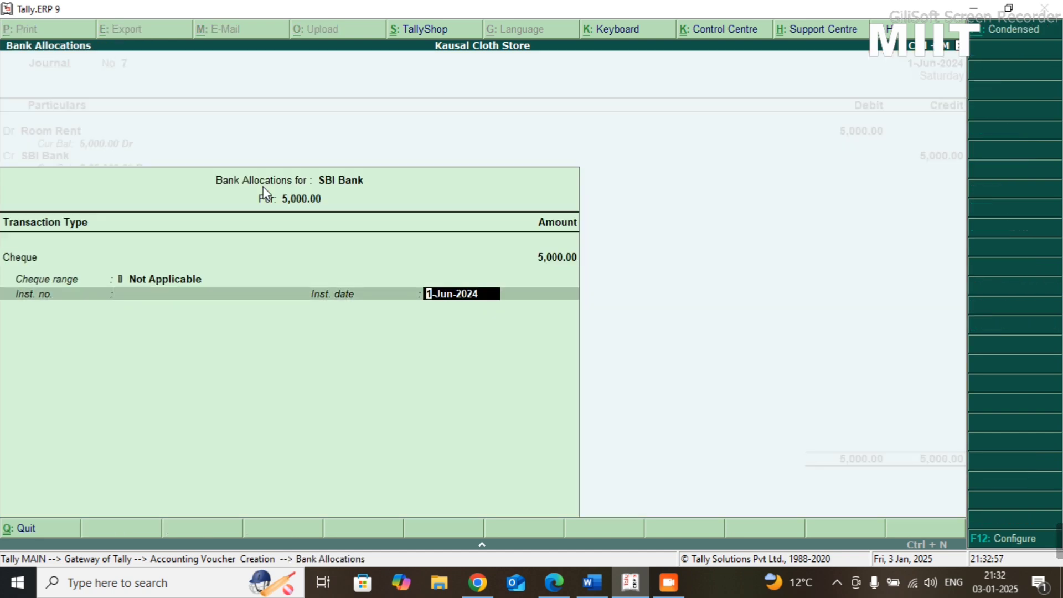
pyautogui.press('Return')
pyautogui.press('Return')
pyautogui.press('Return')
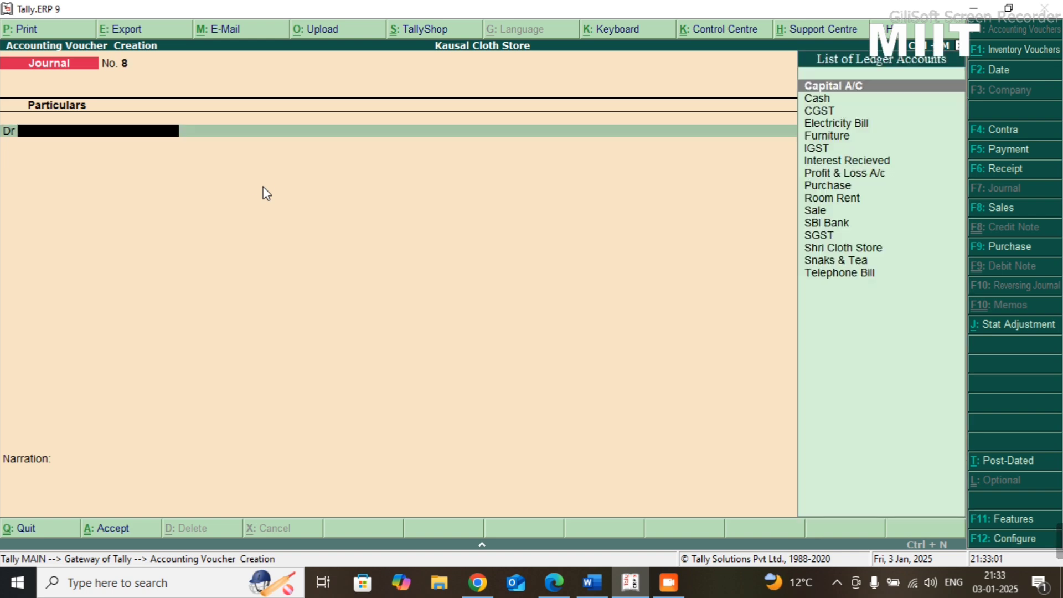
# - Read the tenth transaction in the Practice-08 sheet and return to the blank journal voucher in Tally.ERP 9
pyautogui.hotkey('alt', 'Tab')
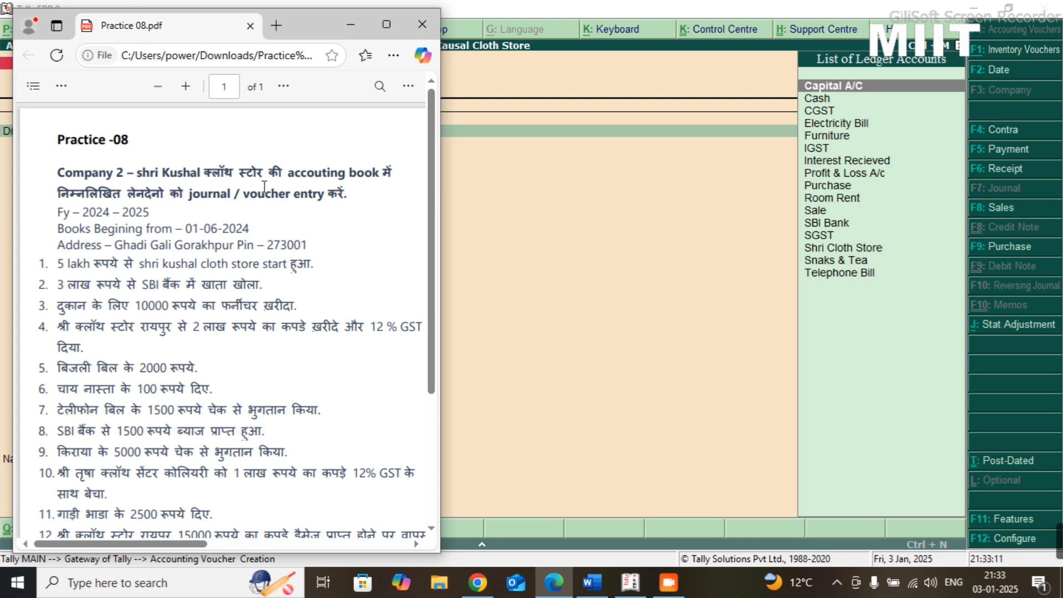
pyautogui.hotkey('alt', 'Tab')
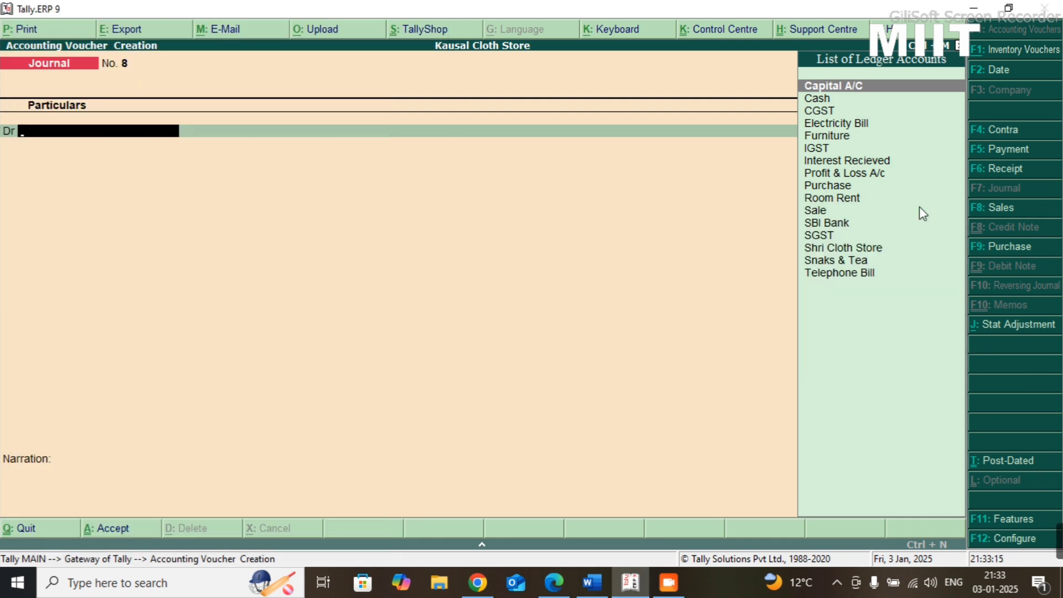
# - Start a new sales voucher and set its reference number to 12
pyautogui.click(1000, 211)
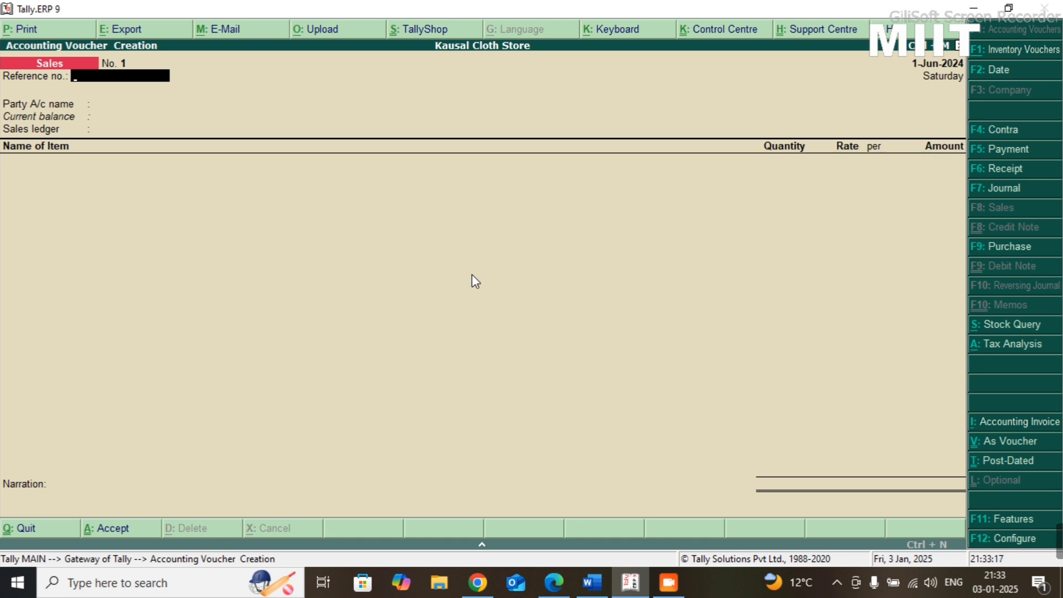
pyautogui.write('74')
pyautogui.press('BackSpace')
pyautogui.press('BackSpace')
pyautogui.write('12')
pyautogui.press('Return')
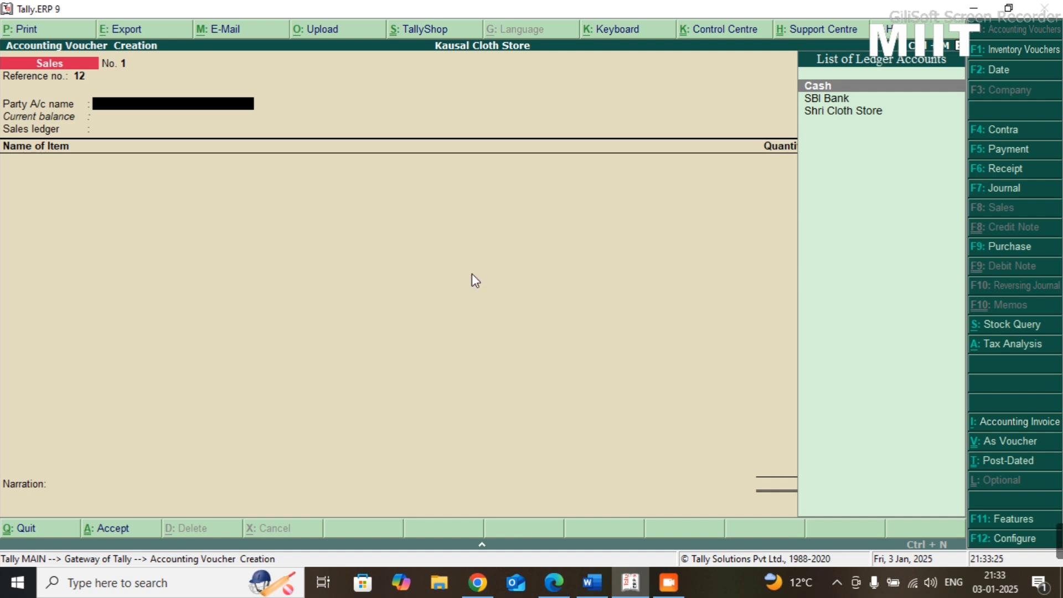
# - Create a party ledger named Trisha Cloth Center under Sundry Debtors from the sales voucher's party account field
pyautogui.hotkey('alt', 'c')
pyautogui.write('Tri')
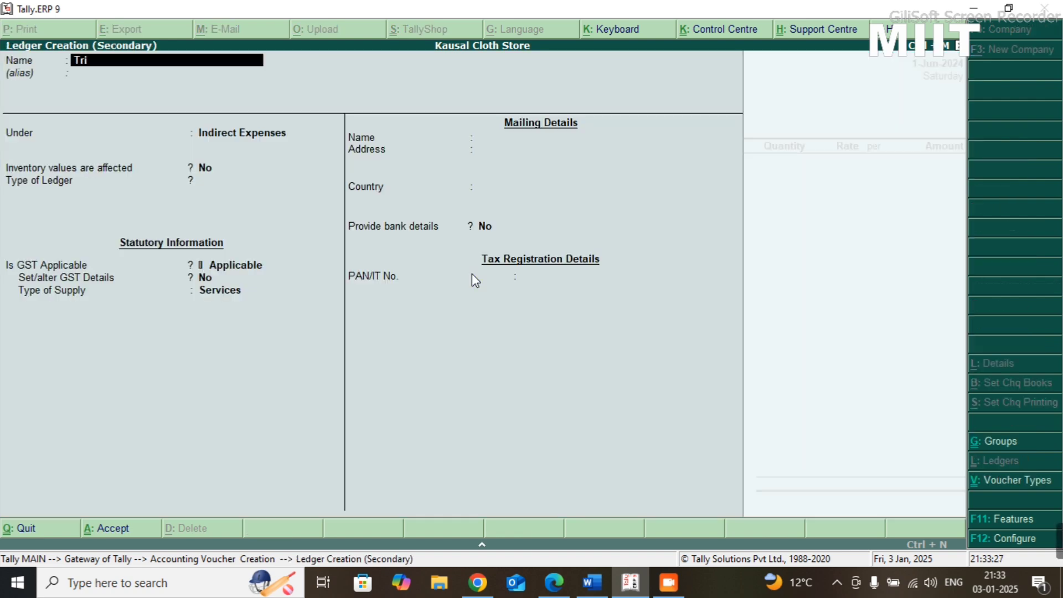
pyautogui.write('sha Cloth Center')
pyautogui.press('Return')
pyautogui.press('Return')
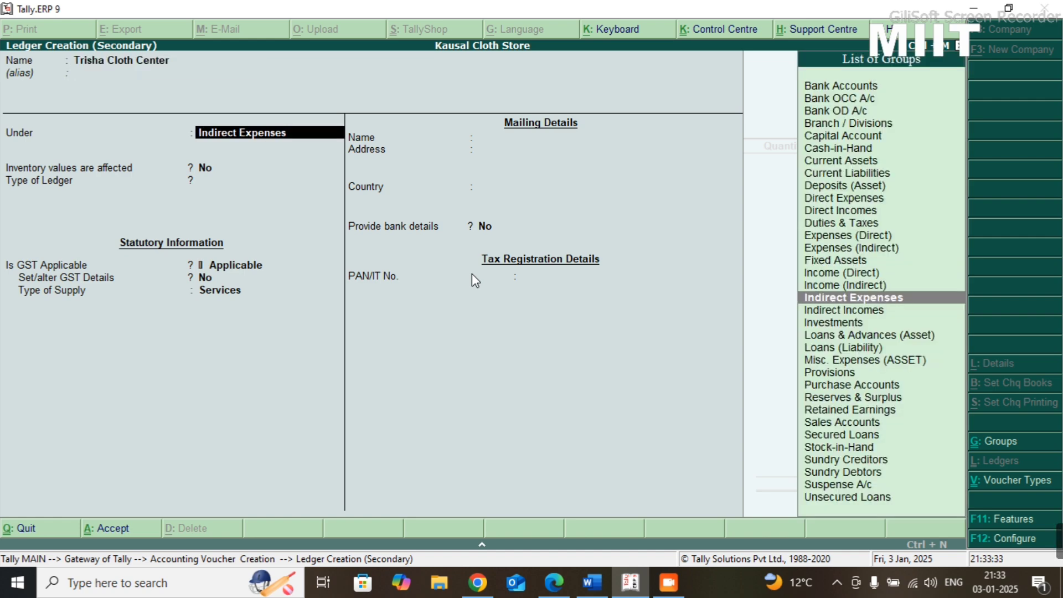
pyautogui.write('Sundr')
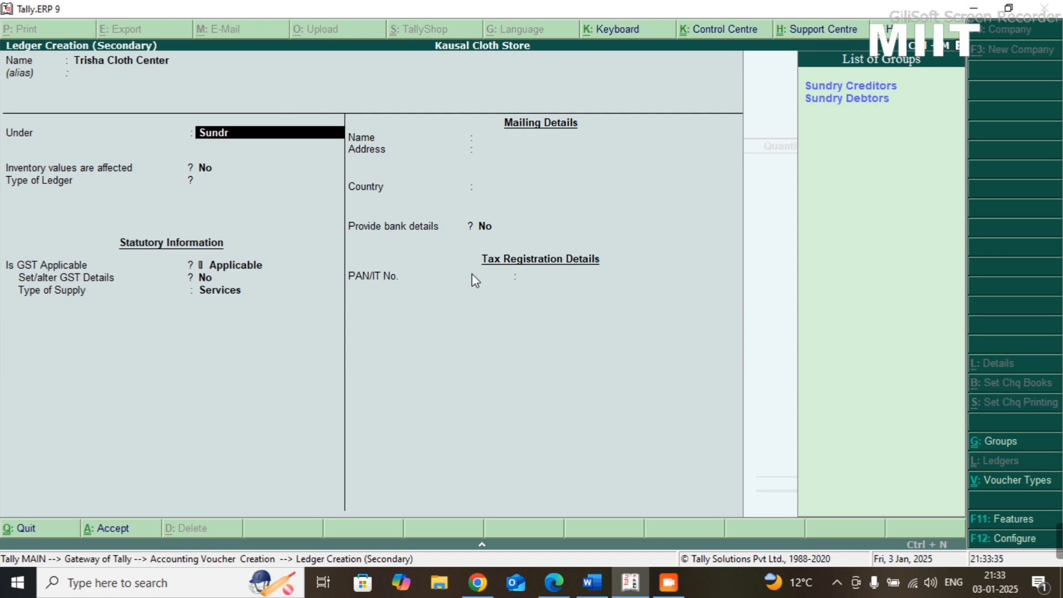
pyautogui.write('y d')
pyautogui.press('Return')
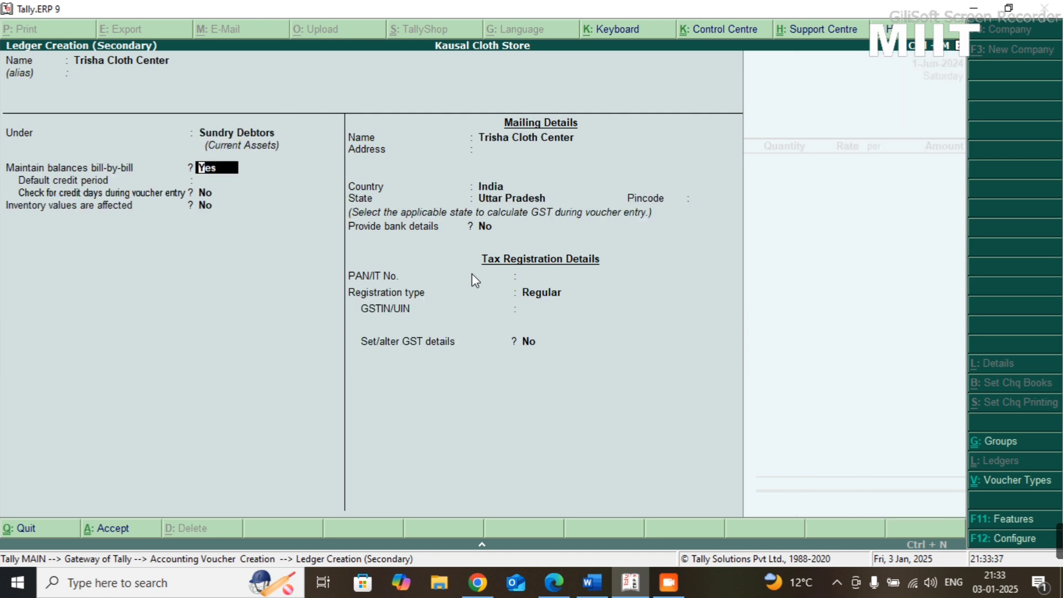
# - Give Trisha Cloth Center a 7-day default credit period, enable the credit days check during voucher entry, and save the ledger
pyautogui.press('Return')
pyautogui.write('7')
pyautogui.press('Return')
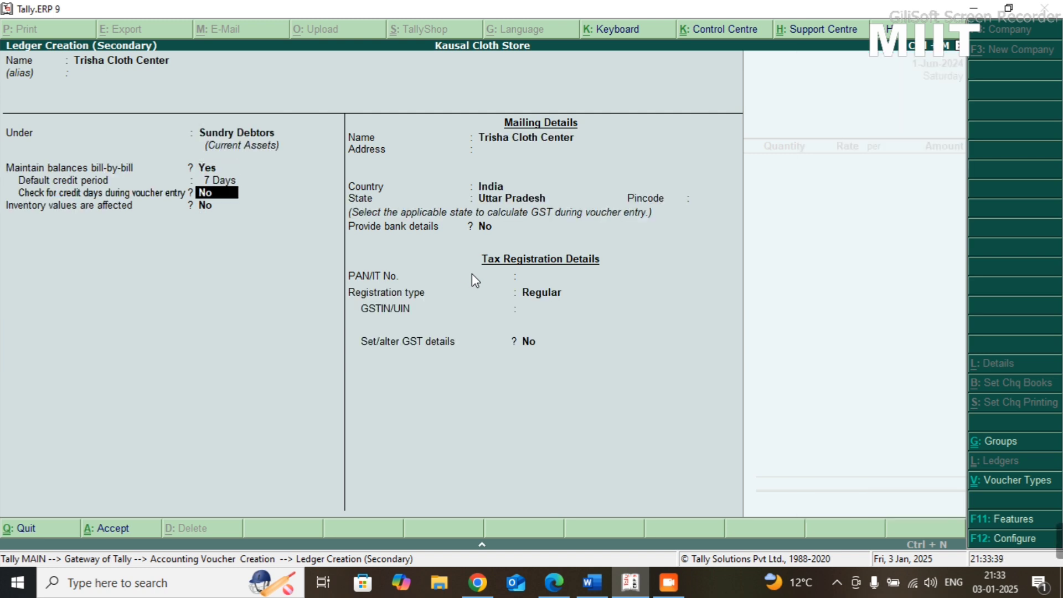
pyautogui.press('Return')
pyautogui.press('BackSpace')
pyautogui.write('y')
pyautogui.press('Return')
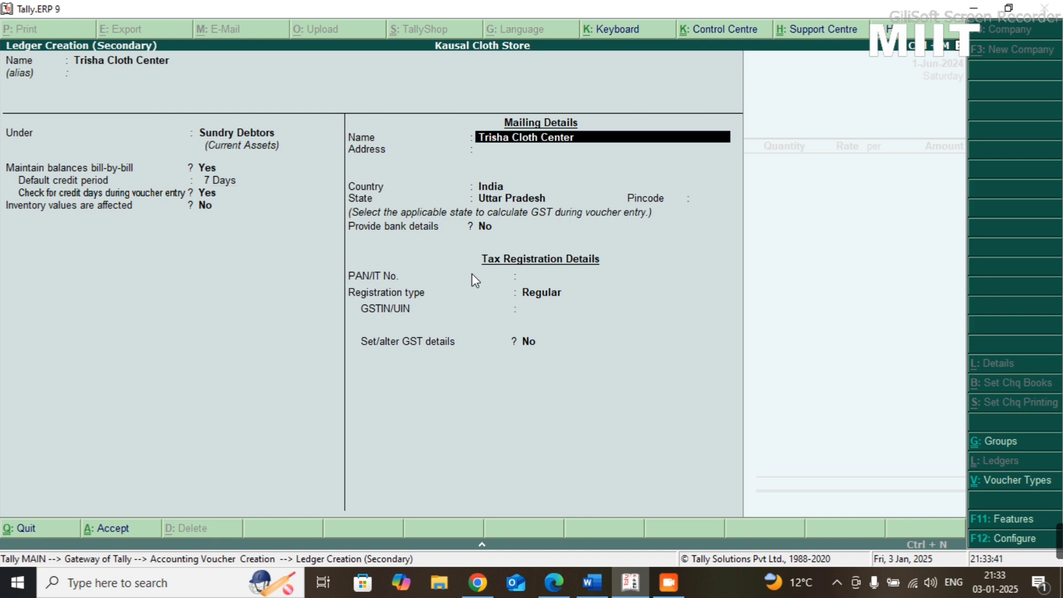
pyautogui.hotkey('ctrl', 'a')
# - Accept the default party details, then select Sale as the sales ledger and Cloth as the item
pyautogui.press('Return')
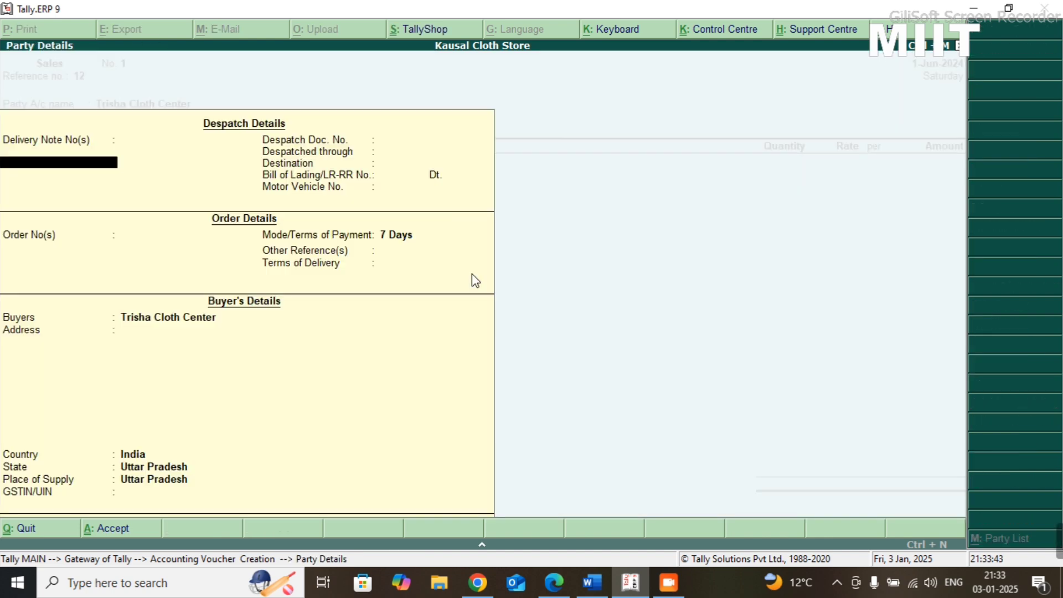
pyautogui.hotkey('ctrl', 'a')
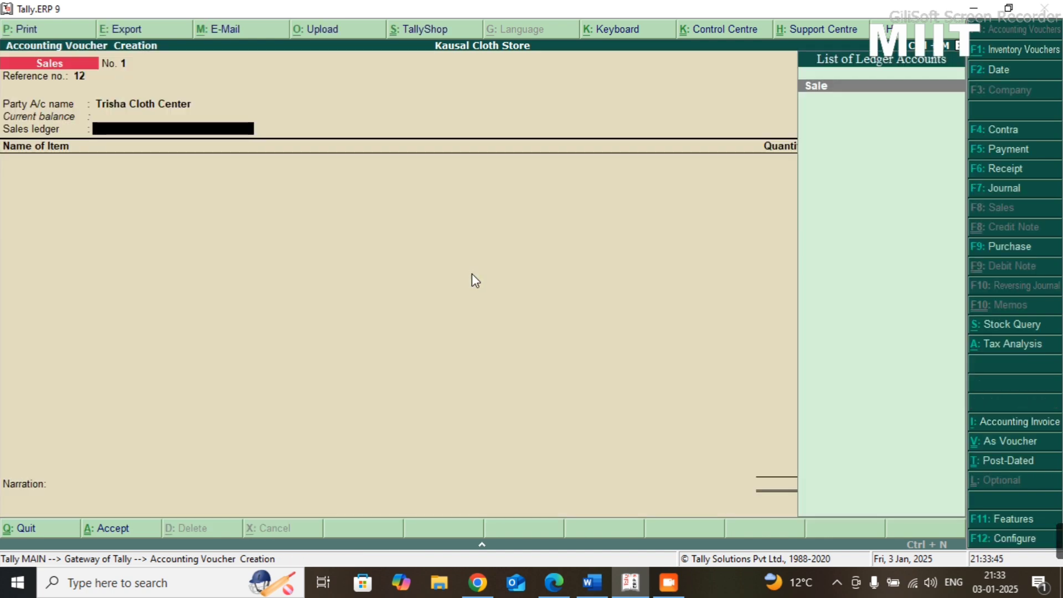
pyautogui.press('Return')
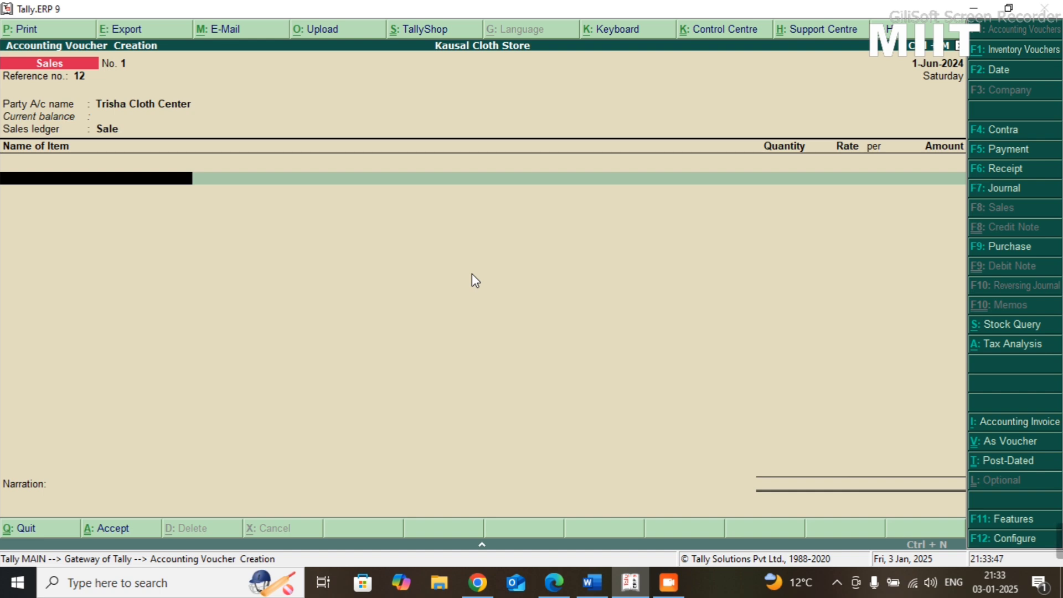
pyautogui.press('Down')
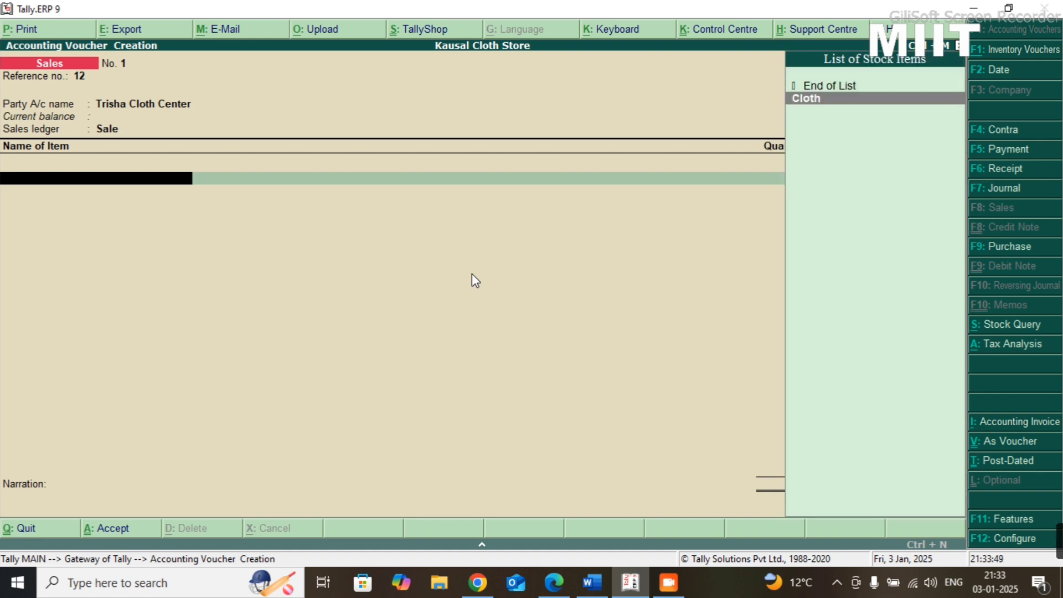
pyautogui.press('Return')
# - Check the tenth transaction's amount in the Practice-08 sheet and set the Cloth amount to 100000 in Tally.ERP 9
pyautogui.hotkey('alt', 'Tab')
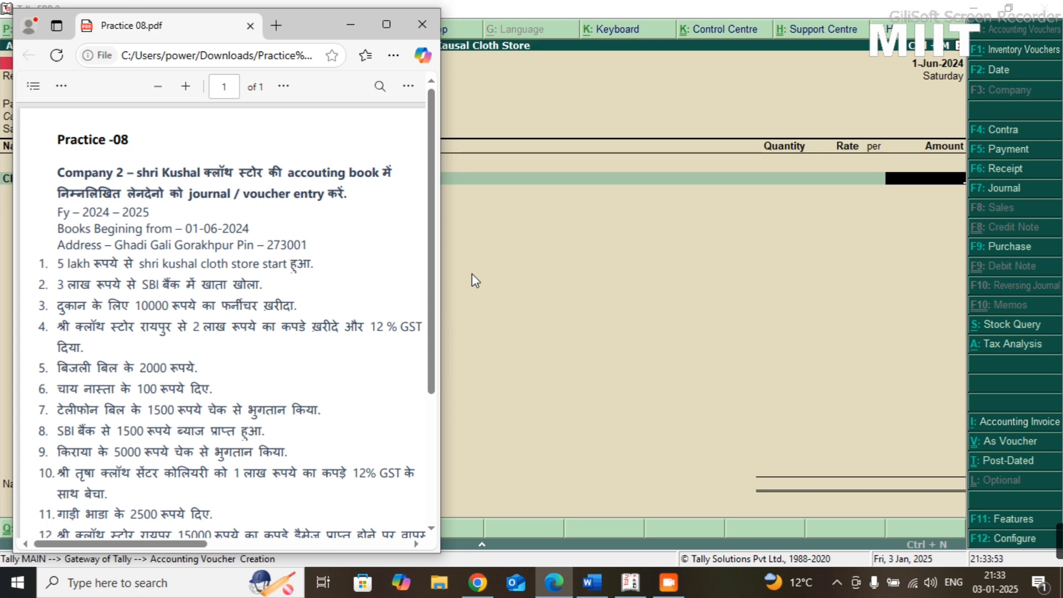
pyautogui.hotkey('alt', 'Tab')
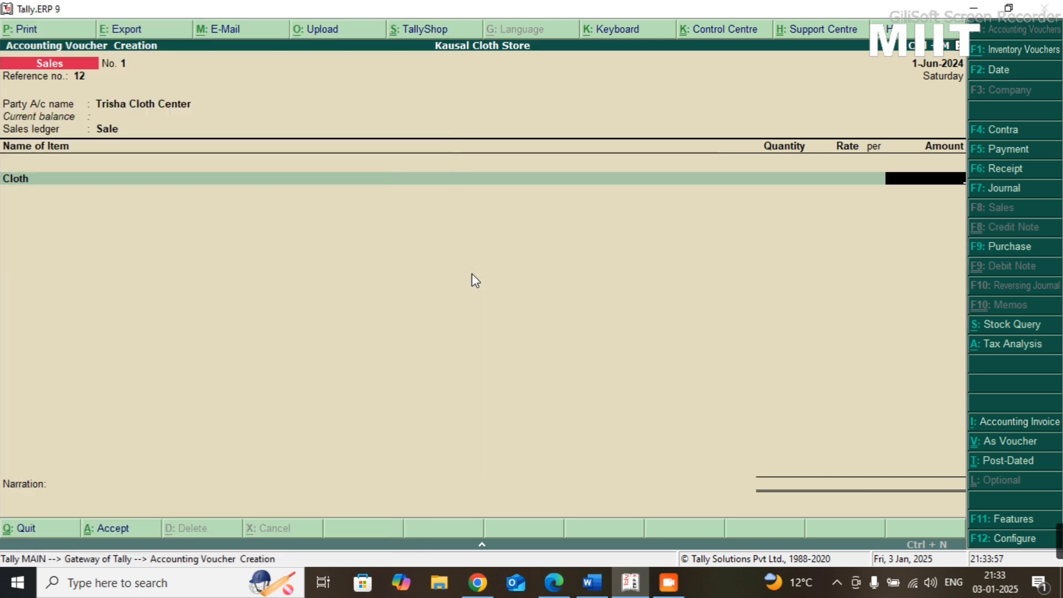
pyautogui.write('100000')
pyautogui.press('Return')
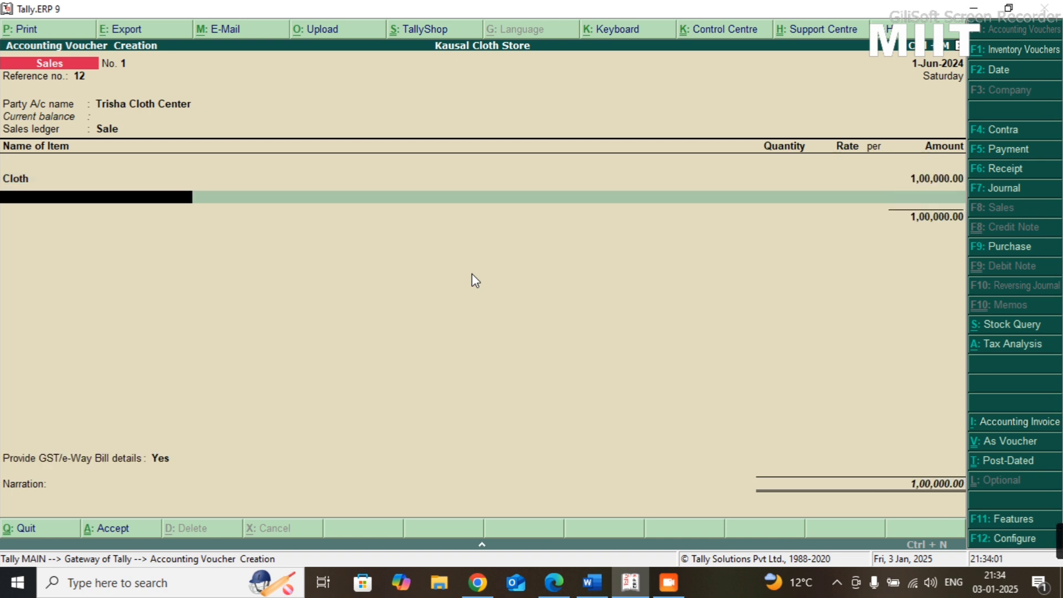
# - Add CGST and SGST lines of 6,000 each below the Cloth item in the sales voucher
pyautogui.press('Return')
pyautogui.write('Cgst')
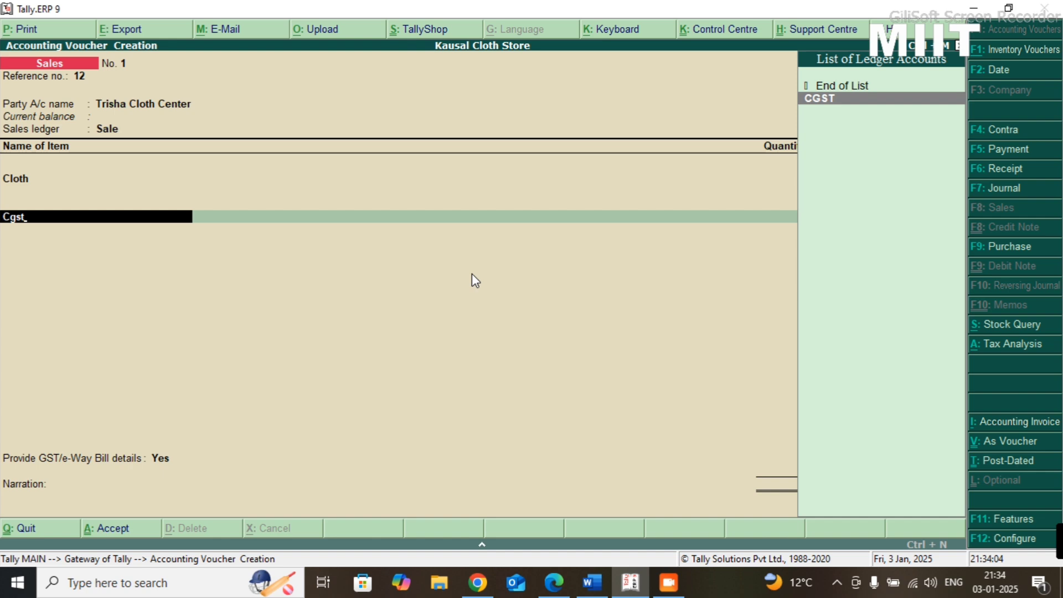
pyautogui.press('Return')
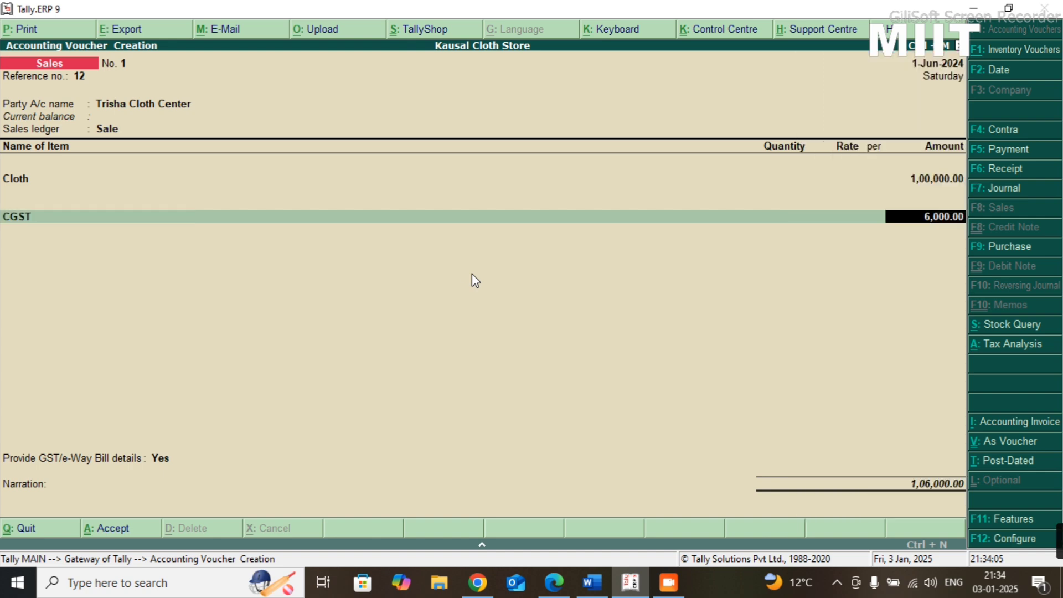
pyautogui.press('Return')
pyautogui.write('Sg')
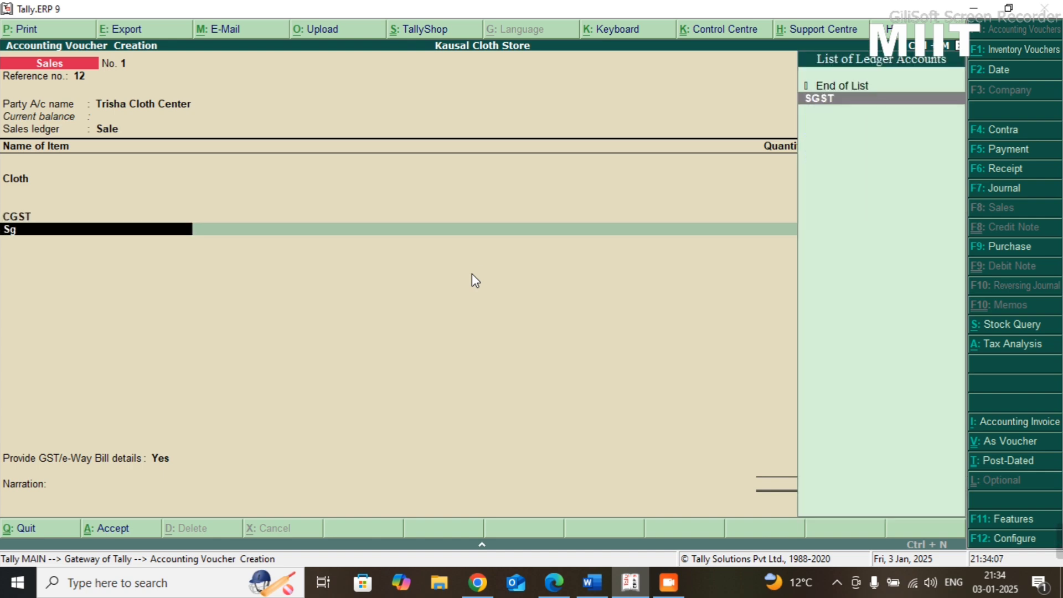
pyautogui.press('Return')
# - Accept the default e-way bill details and save the sales voucher without a narration
pyautogui.press('Return')
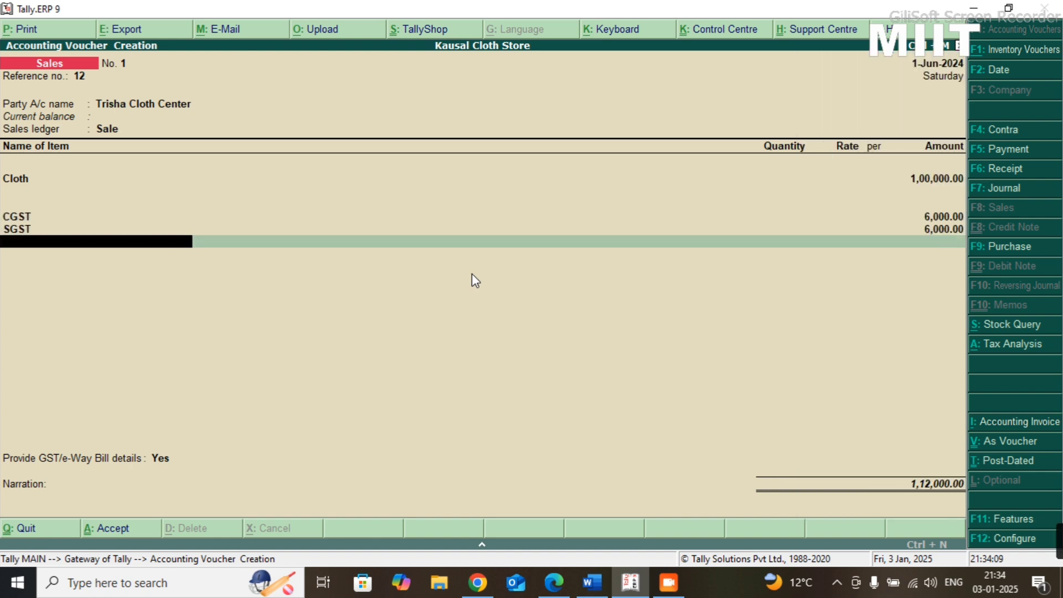
pyautogui.press('Return')
pyautogui.press('Return')
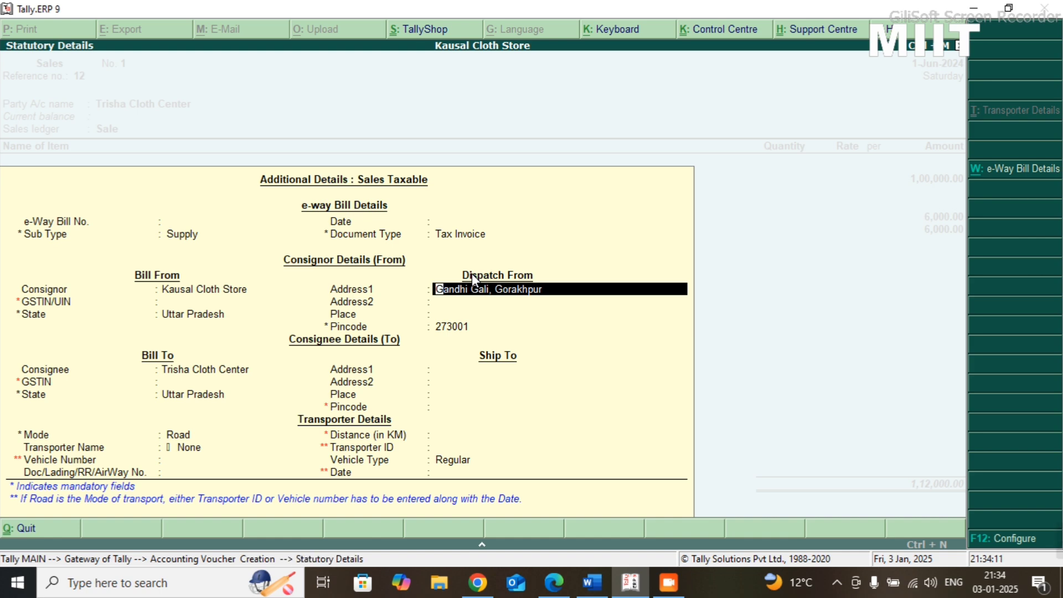
pyautogui.hotkey('ctrl', 'a')
pyautogui.hotkey('ctrl', 'a')
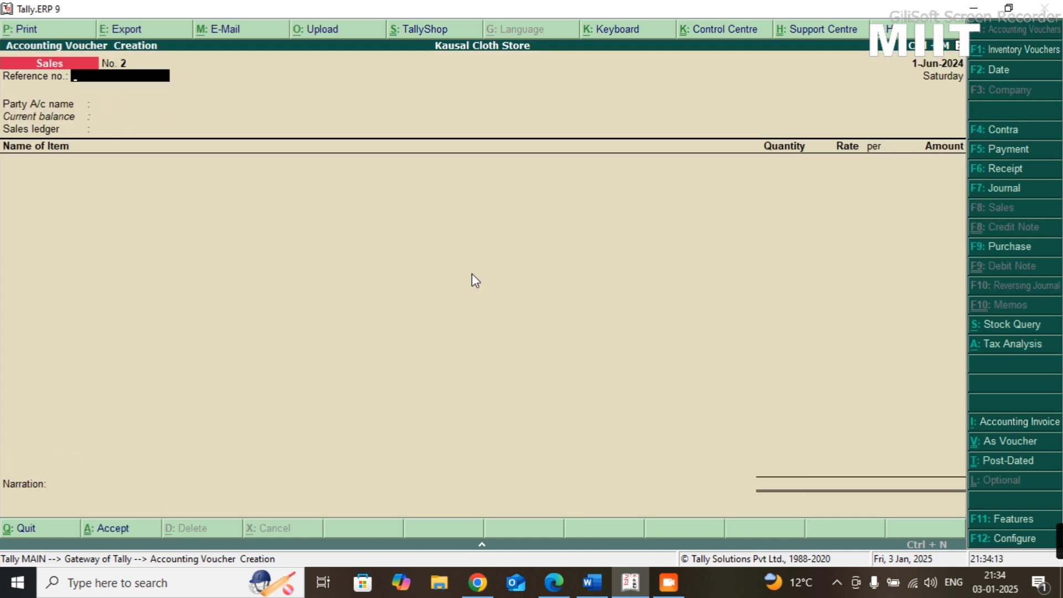
# - Check the eleventh transaction in the Practice-08 sheet and open a new ledger from a journal voucher's debit line in Tally.ERP 9
pyautogui.hotkey('alt', 'Tab')
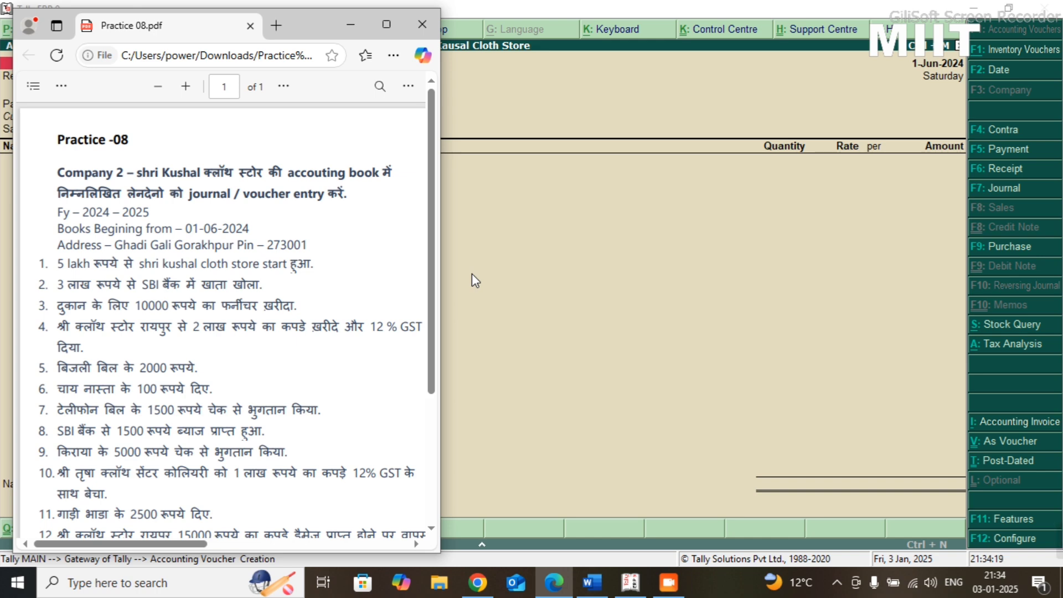
pyautogui.hotkey('alt', 'Tab')
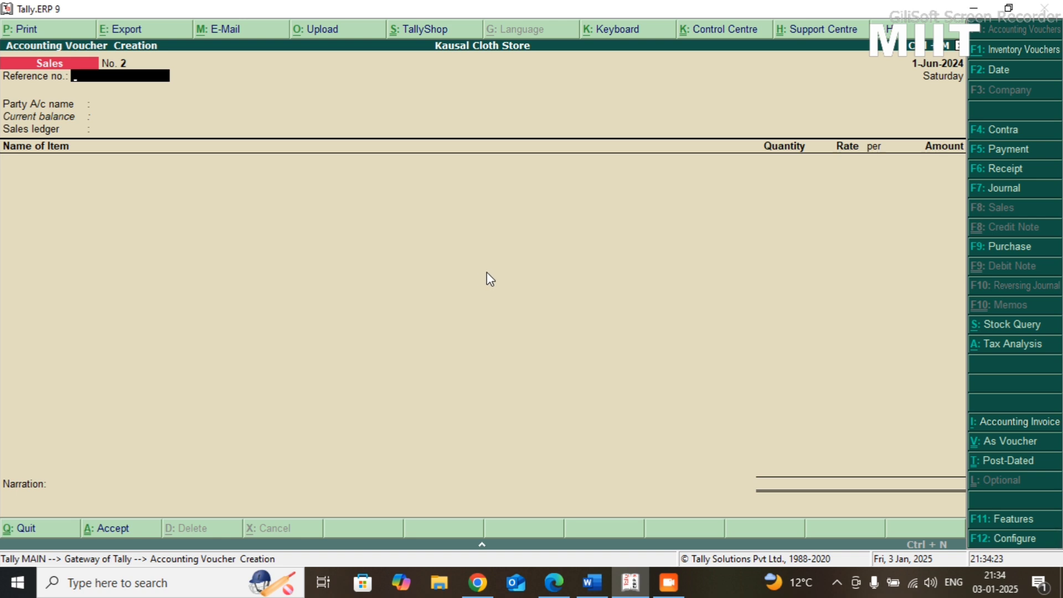
pyautogui.click(1018, 188)
pyautogui.hotkey('alt', 'c')
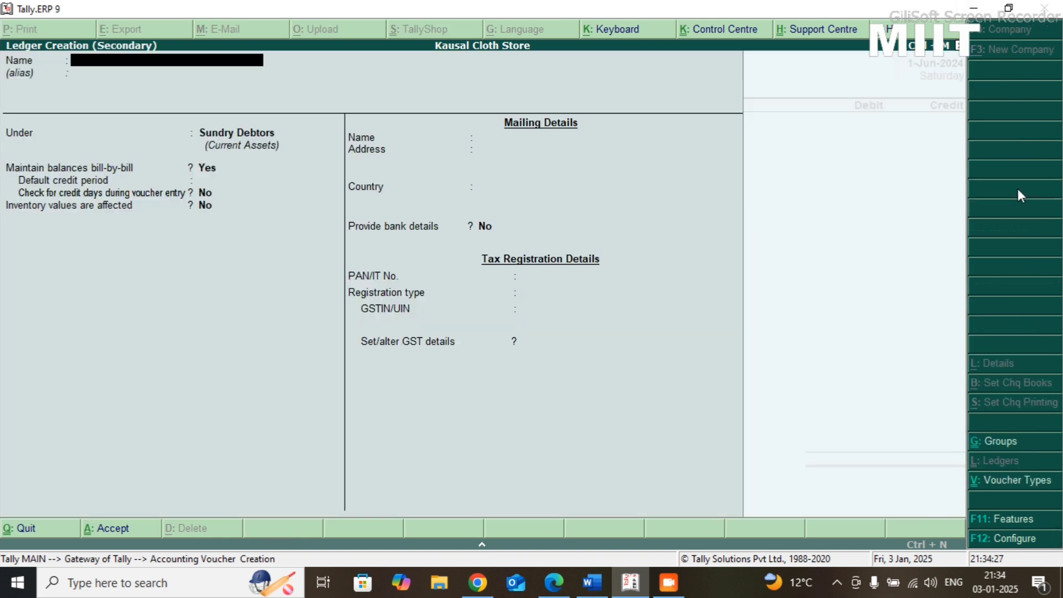
pyautogui.write('Transpo')
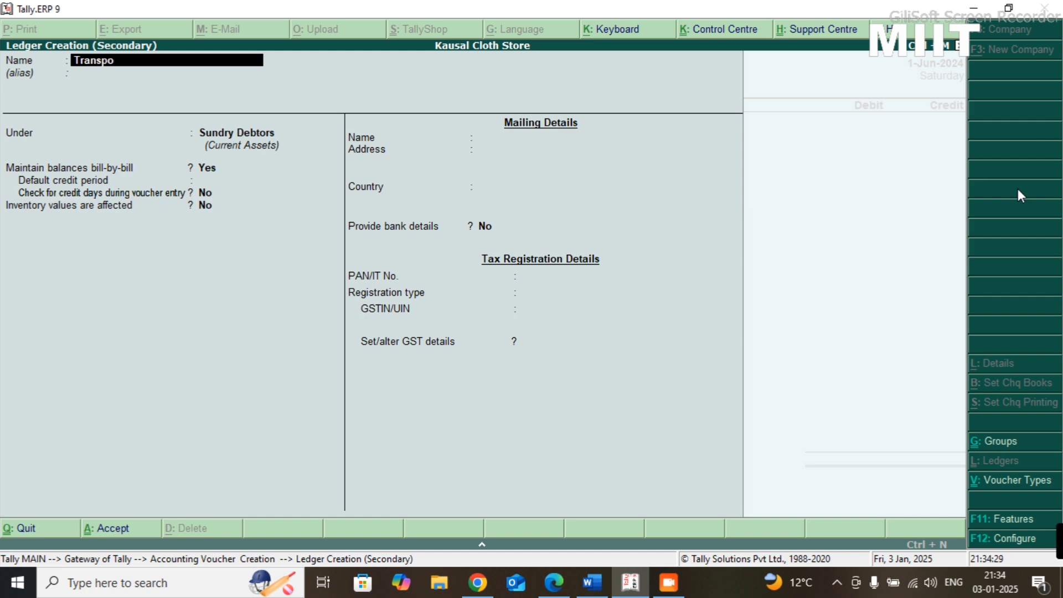
pyautogui.write('rt Charge')
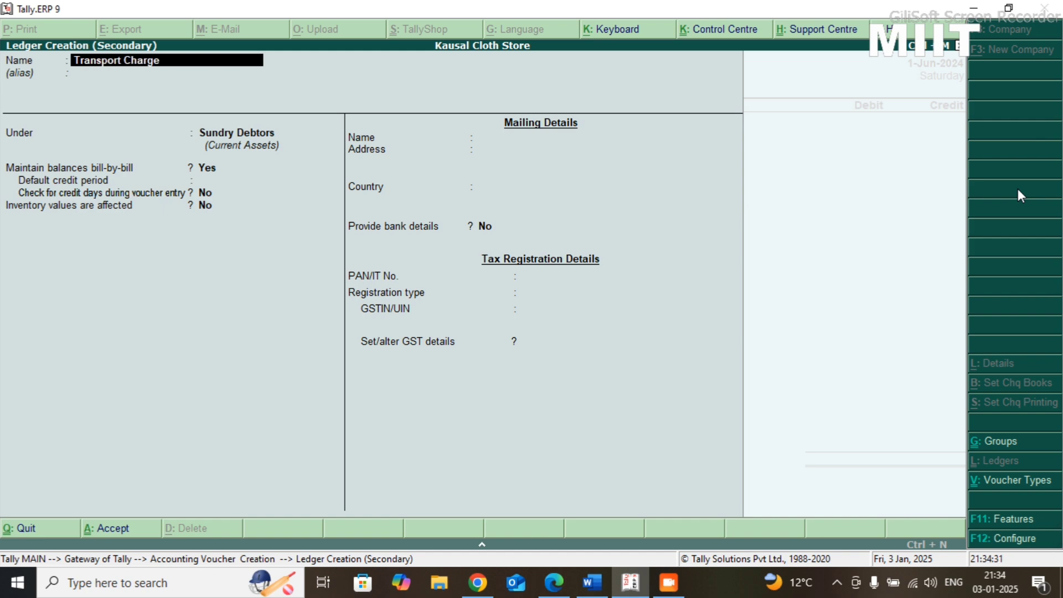
pyautogui.press('BackSpace')
pyautogui.press('BackSpace')
pyautogui.press('BackSpace')
pyautogui.press('BackSpace')
pyautogui.press('BackSpace')
pyautogui.press('BackSpace')
pyautogui.press('BackSpace')
pyautogui.press('BackSpace')
pyautogui.press('BackSpace')
pyautogui.press('BackSpace')
pyautogui.press('BackSpace')
pyautogui.press('BackSpace')
pyautogui.press('BackSpace')
pyautogui.press('BackSpace')
pyautogui.press('BackSpace')
pyautogui.press('BackSpace')
# - Name the new ledger Fright & Carriage
pyautogui.write('Fright')
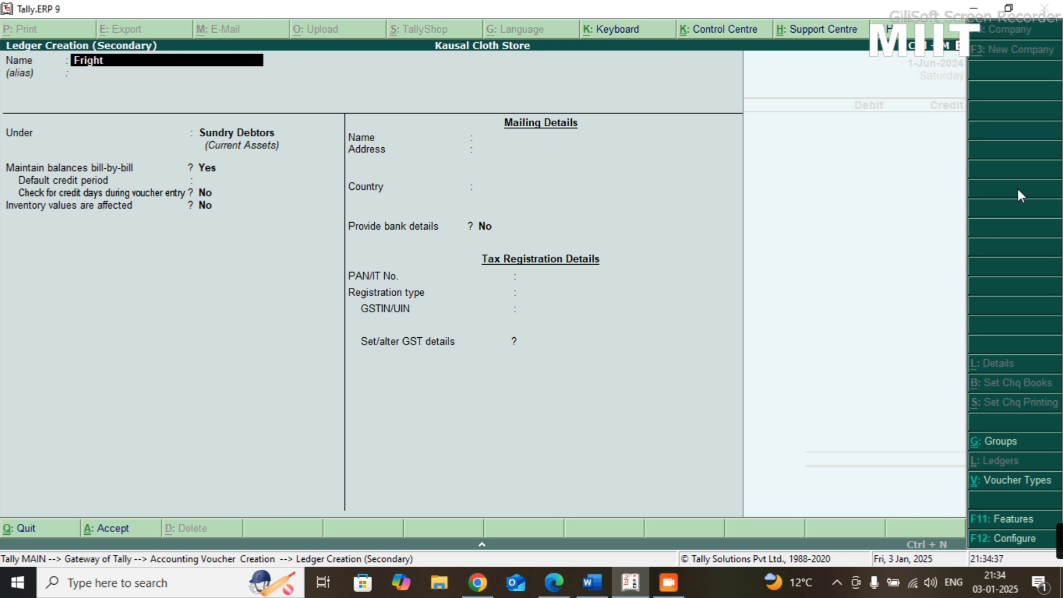
pyautogui.write(' & Carr')
pyautogui.write('iege')
pyautogui.press('BackSpace')
pyautogui.press('BackSpace')
pyautogui.press('BackSpace')
pyautogui.write('age\\')
pyautogui.press('BackSpace')
pyautogui.press('Return')
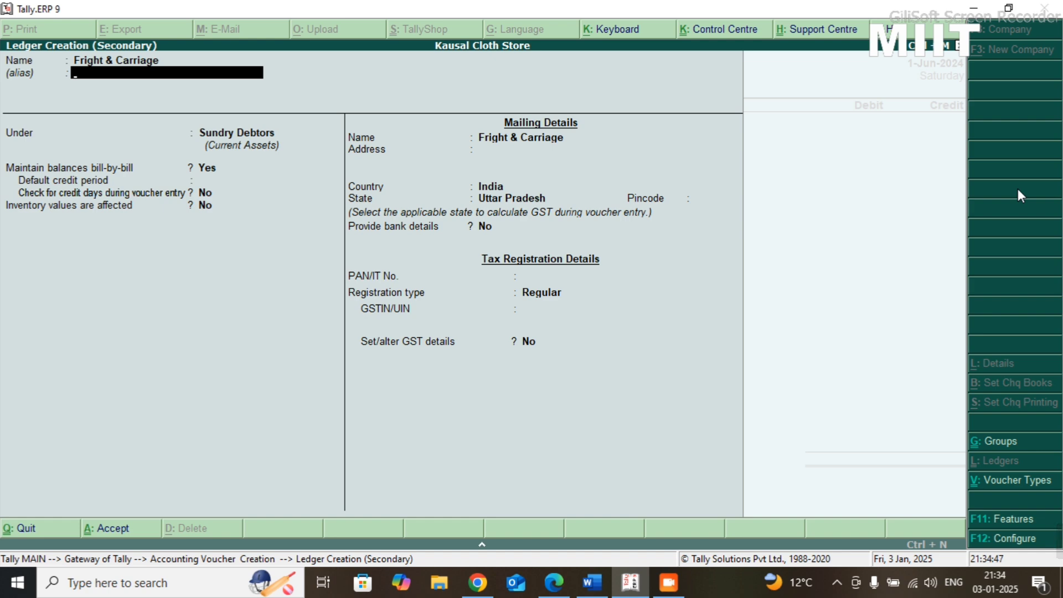
# - Place Fright & Carriage under Indirect Expenses with ledger type Not Applicable, and save it as the journal's debit ledger
pyautogui.press('Return')
pyautogui.write('Indi')
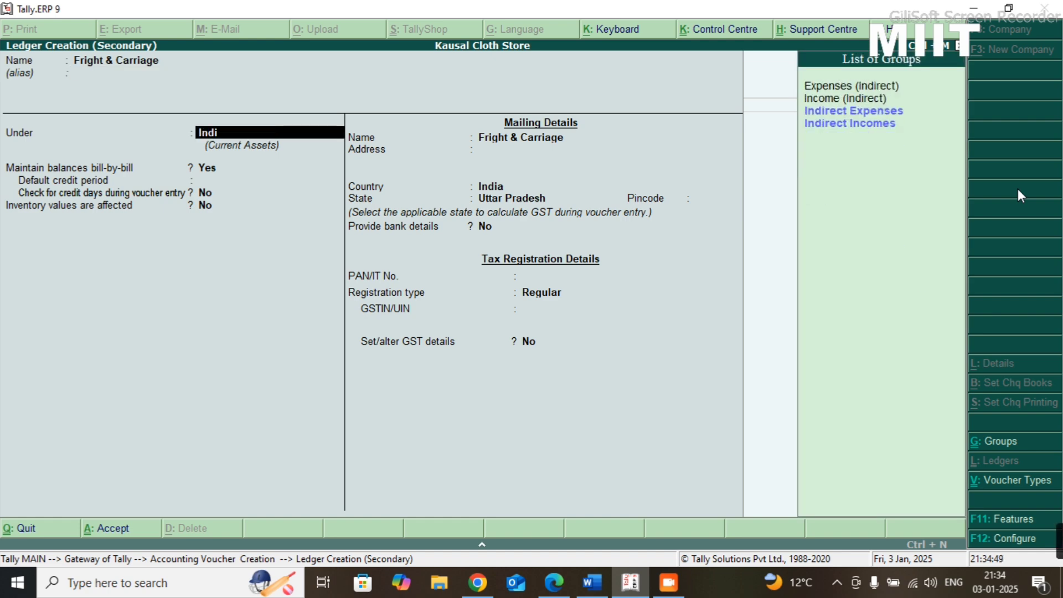
pyautogui.press('Down')
pyautogui.press('Down')
pyautogui.press('Up')
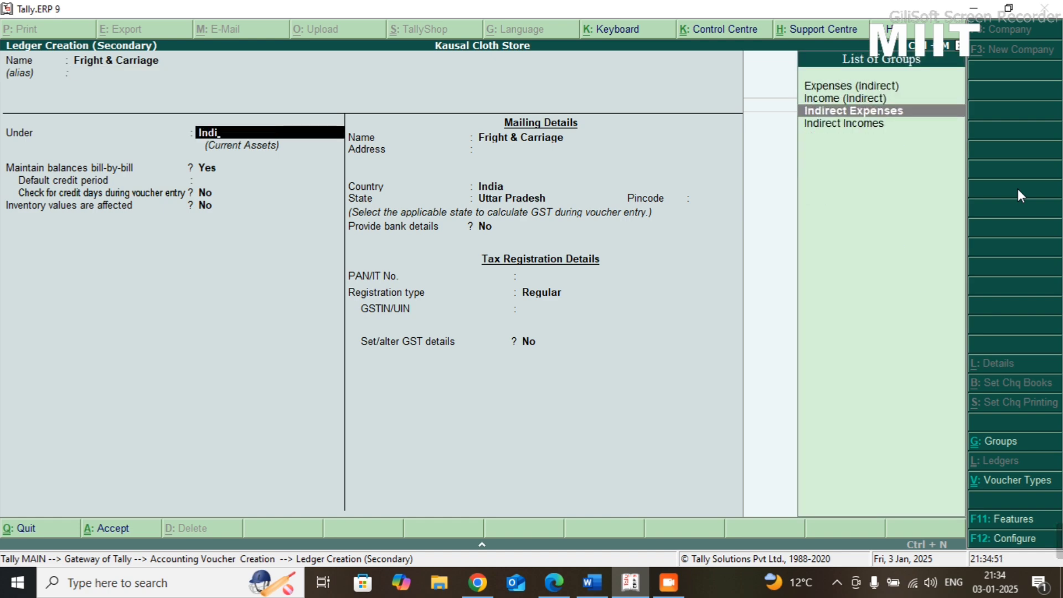
pyautogui.press('Return')
pyautogui.press('Return')
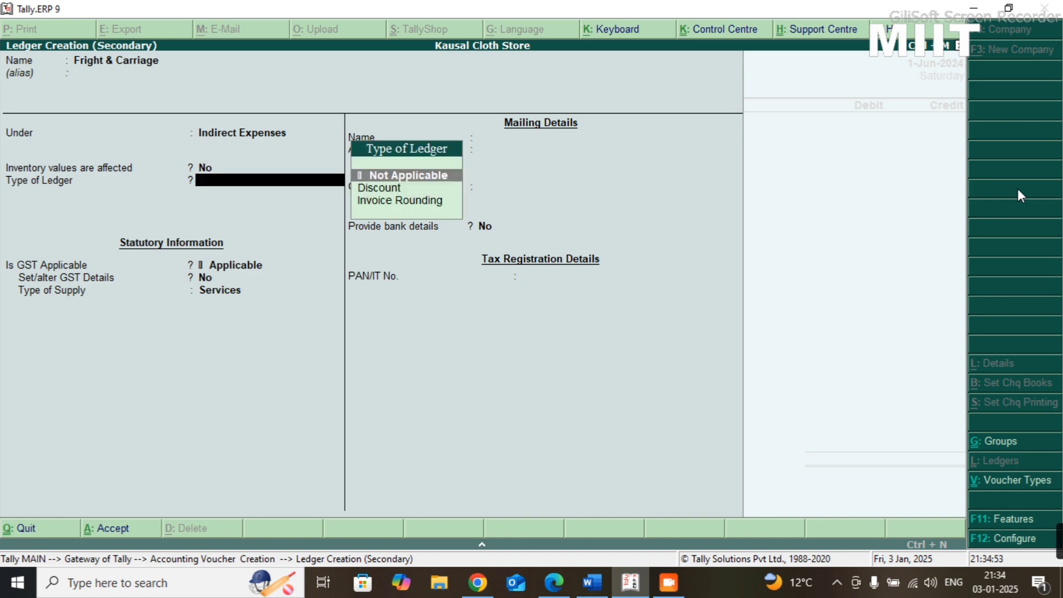
pyautogui.press('Return')
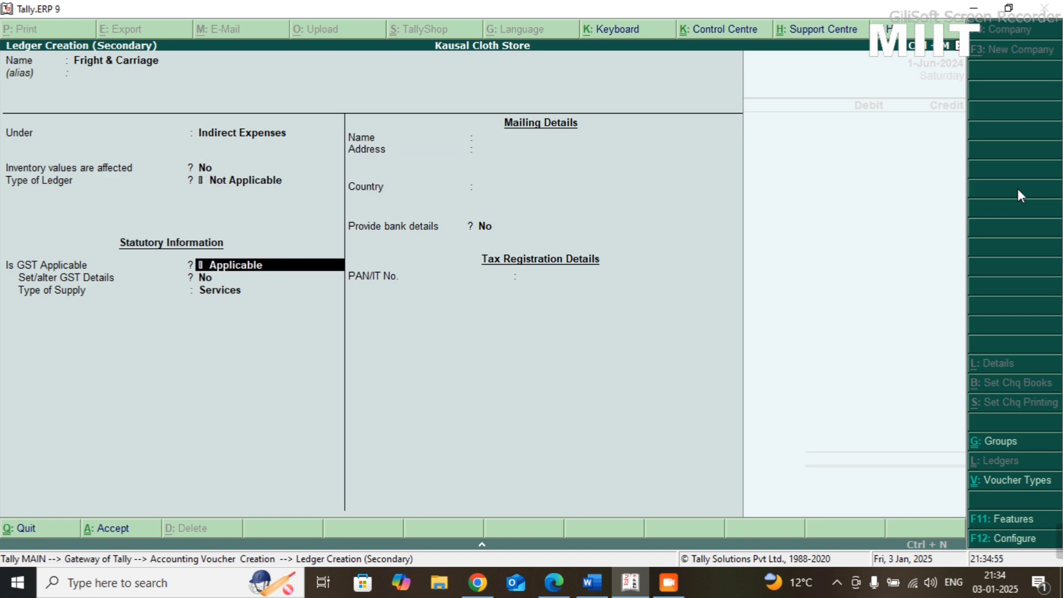
pyautogui.hotkey('ctrl', 'a')
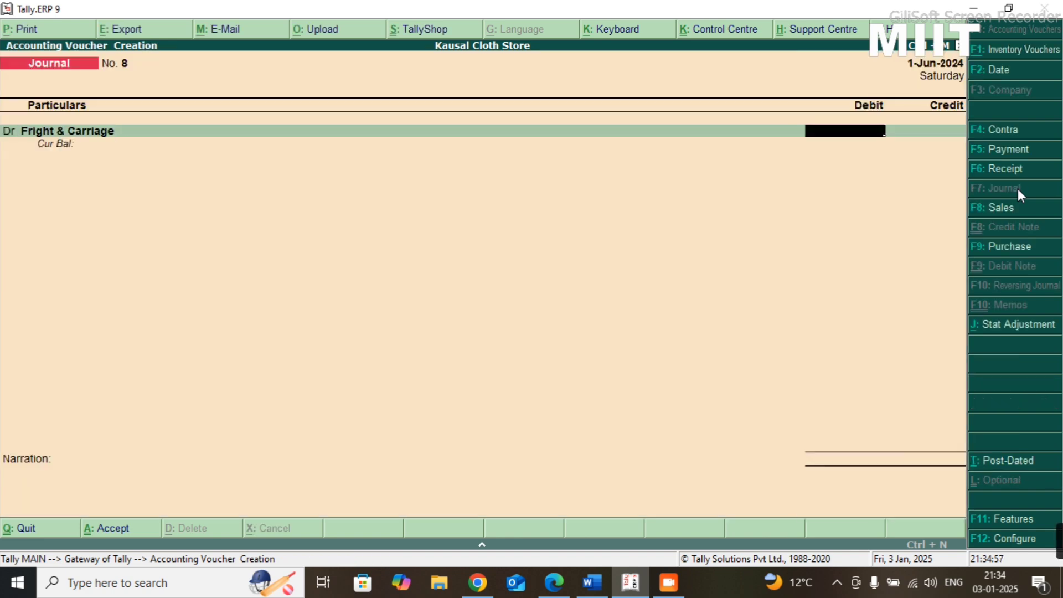
# - Check the freight amount in the Practice-08 sheet and debit Fright & Carriage with 2500 in the journal voucher
pyautogui.hotkey('alt', 'Tab')
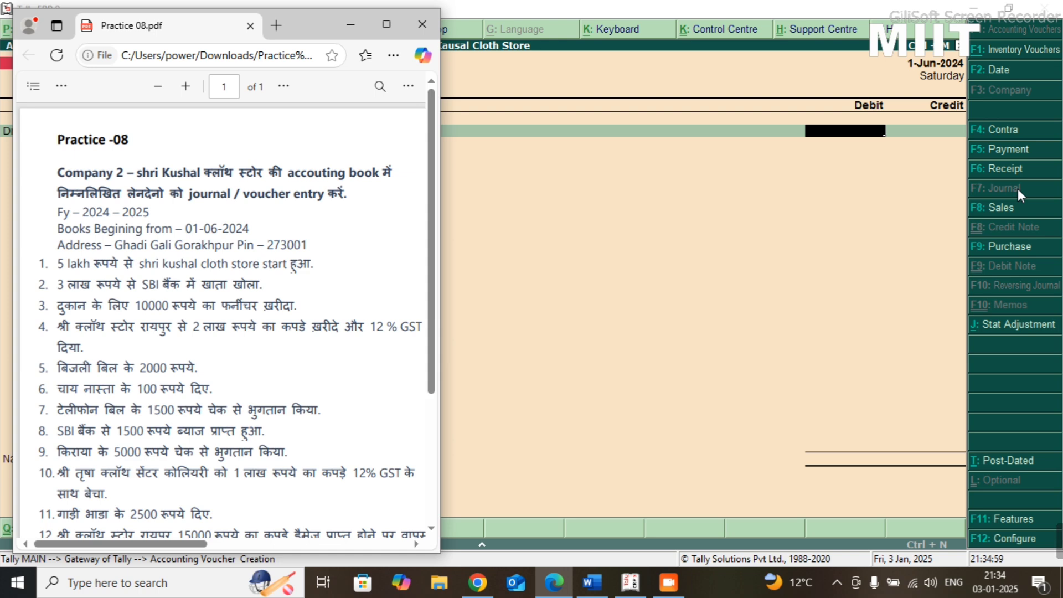
pyautogui.hotkey('alt', 'Tab')
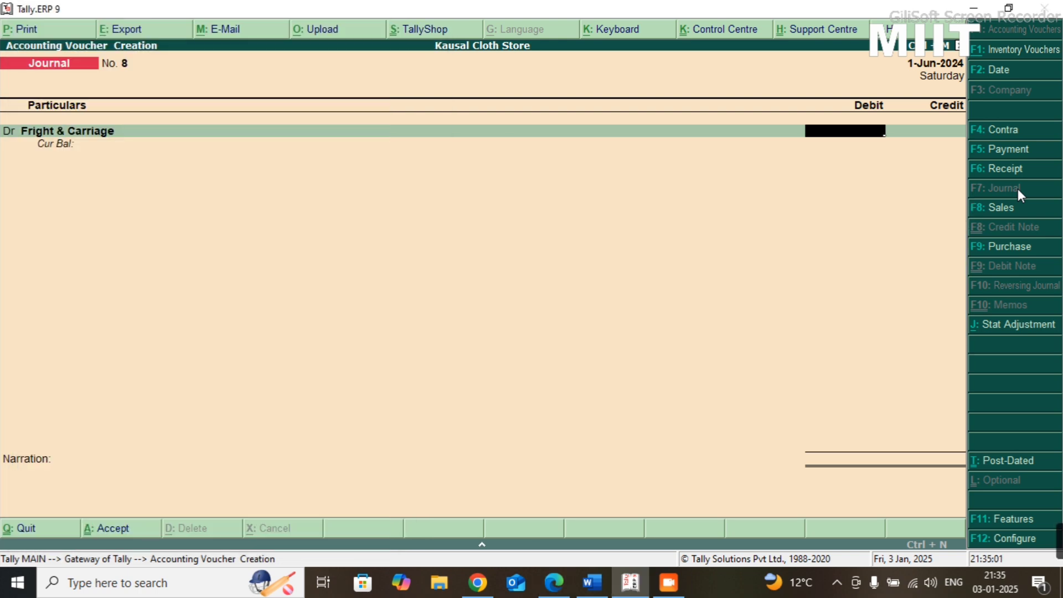
pyautogui.write('2500')
pyautogui.press('Return')
pyautogui.press('Return')
# - Credit Cash with 2,500 and save the journal voucher without a narration
pyautogui.write('C')
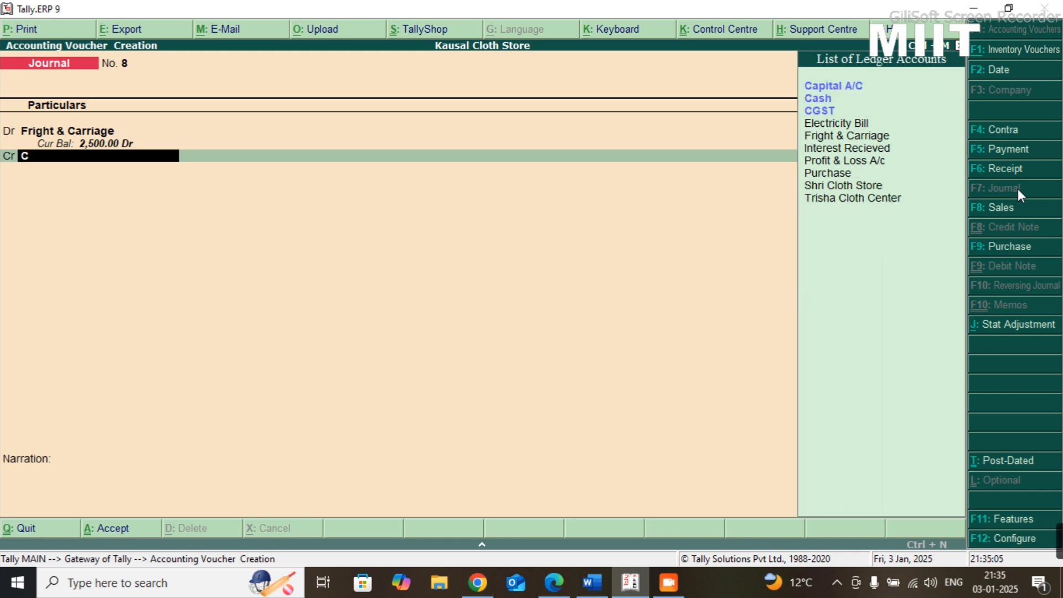
pyautogui.write('ash')
pyautogui.hotkey('alt', 'Tab')
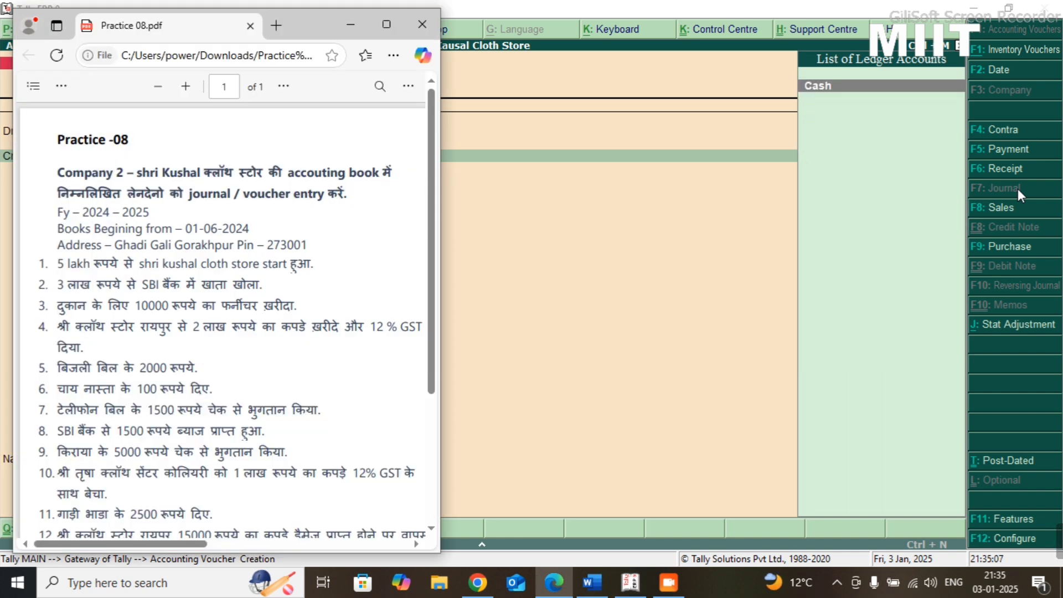
pyautogui.hotkey('alt', 'Tab')
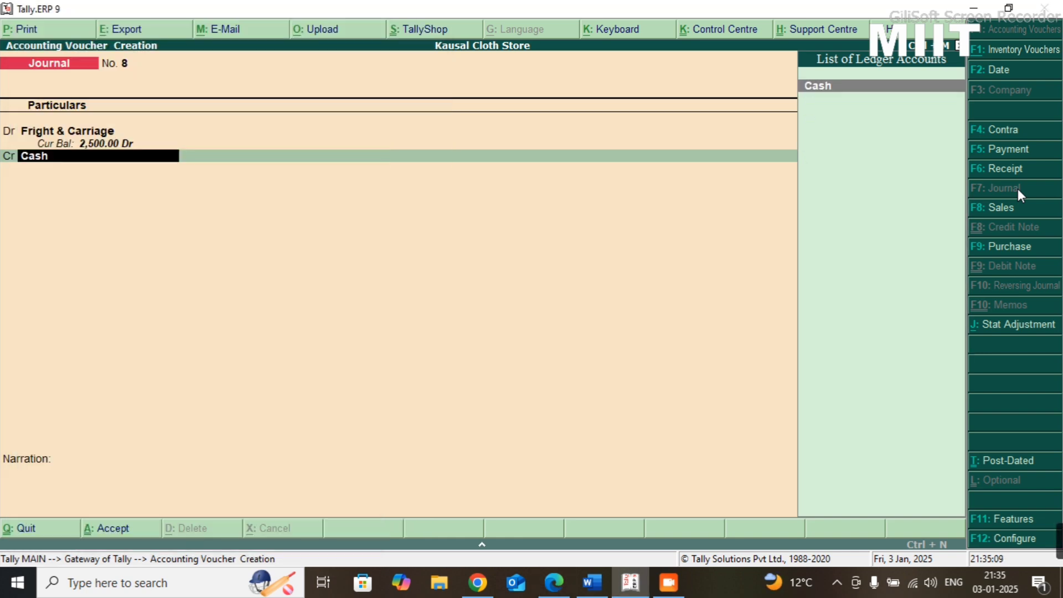
pyautogui.press('Return')
pyautogui.press('Return')
pyautogui.press('Return')
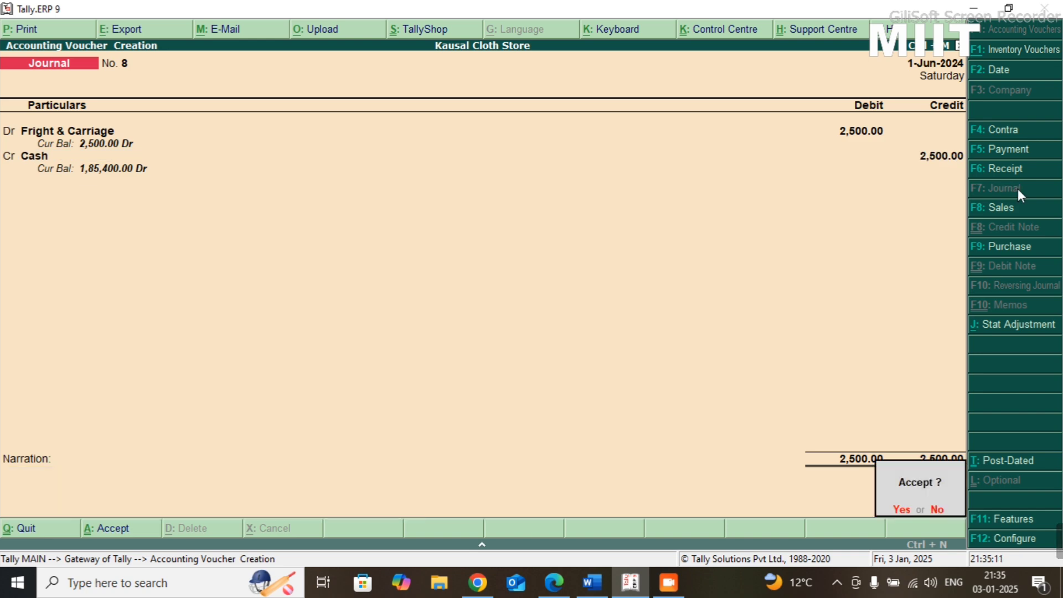
pyautogui.press('Return')
# - Check the twelfth transaction in the Practice-08 sheet and open the company's accounting features in Tally.ERP 9
pyautogui.hotkey('alt', 'Tab')
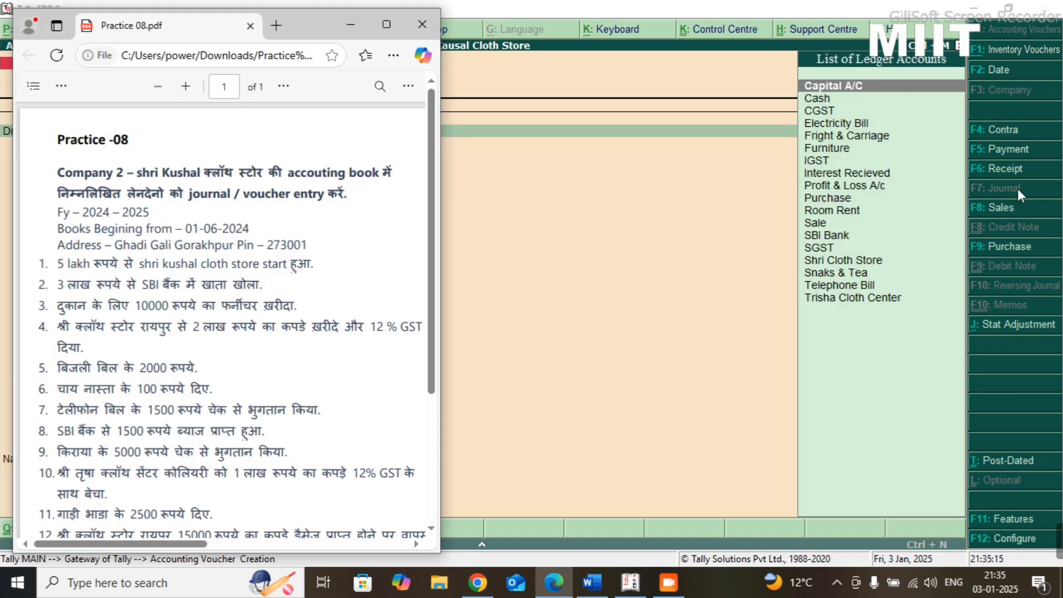
pyautogui.press('Down')
pyautogui.press('Down')
pyautogui.press('Down')
pyautogui.press('Down')
pyautogui.press('Down')
pyautogui.press('Down')
pyautogui.press('Down')
pyautogui.press('Down')
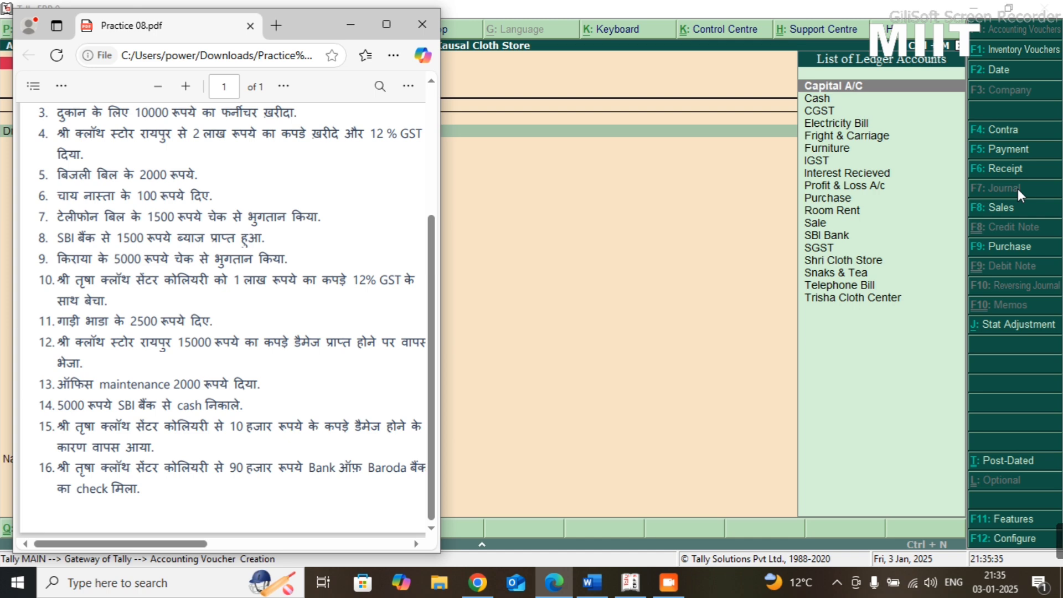
pyautogui.hotkey('alt', 'Tab')
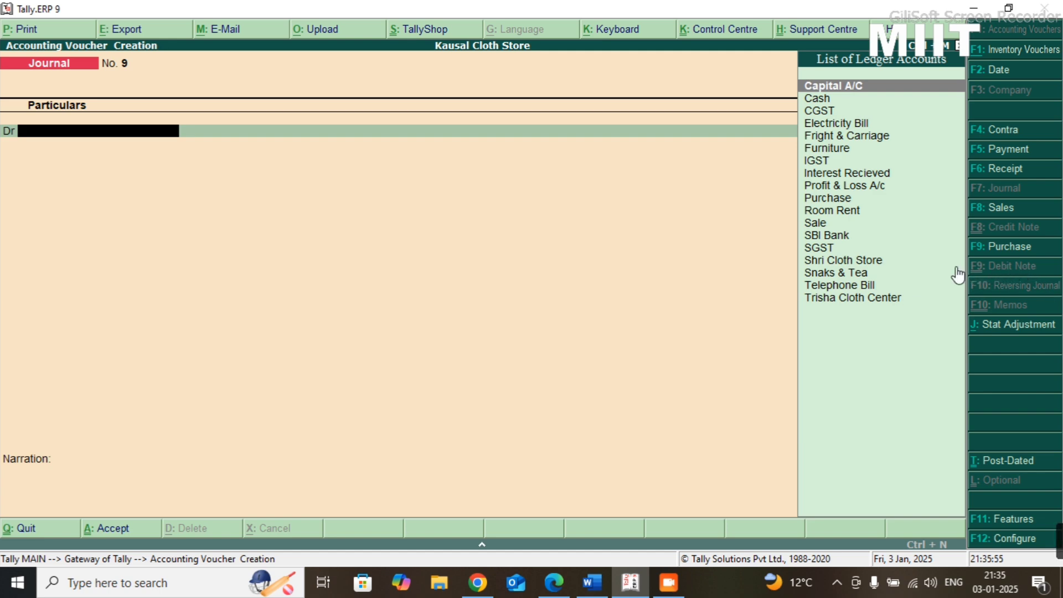
pyautogui.click(1029, 519)
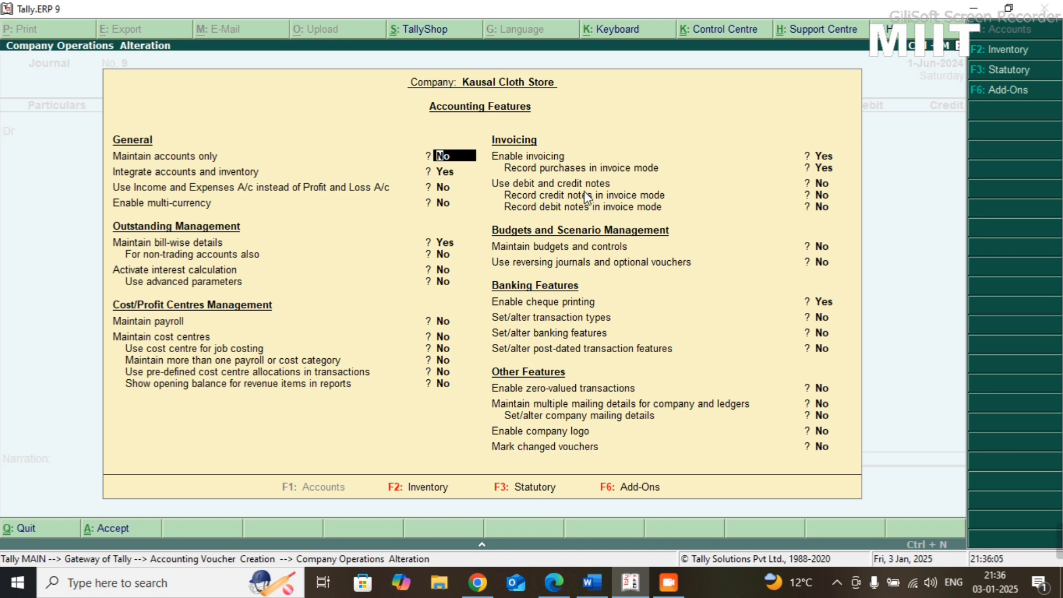
# - Enable debit and credit notes, record both kinds in invoice mode, and save the accounting features
pyautogui.click(824, 184)
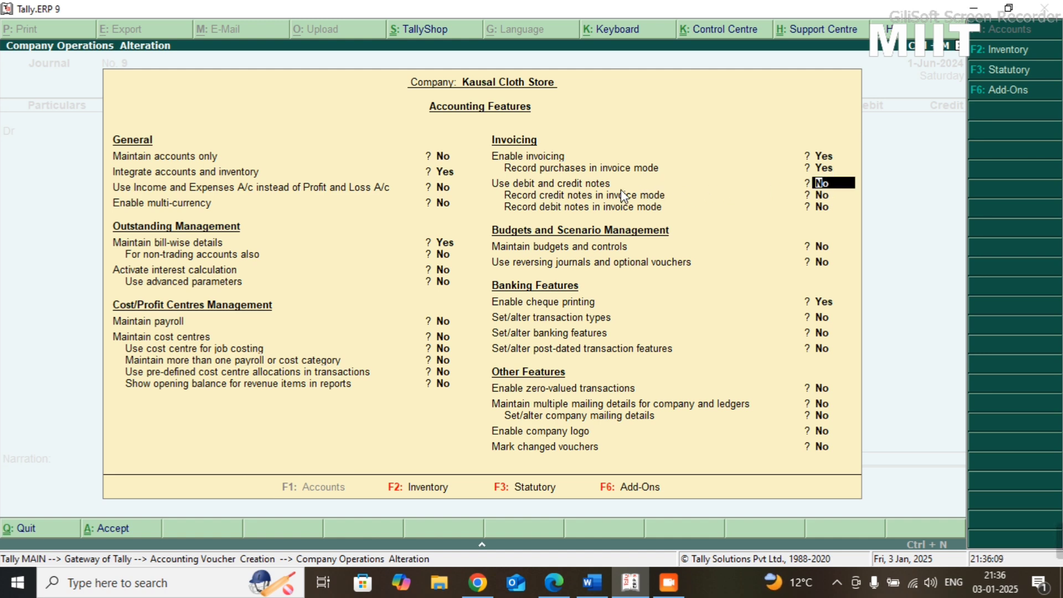
pyautogui.write('y')
pyautogui.press('Return')
pyautogui.write('y')
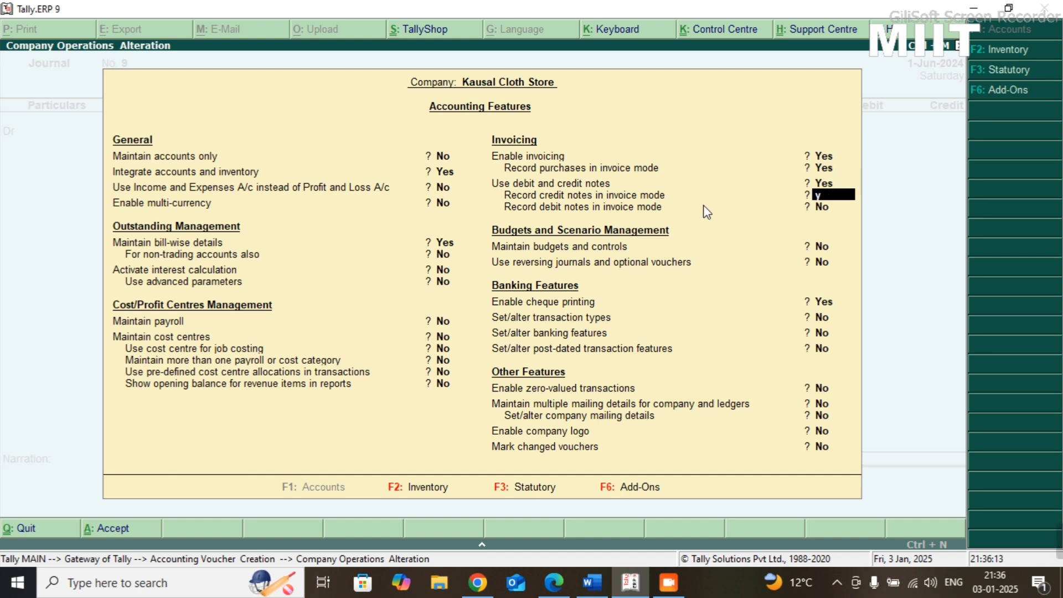
pyautogui.press('Return')
pyautogui.write('y')
pyautogui.press('Return')
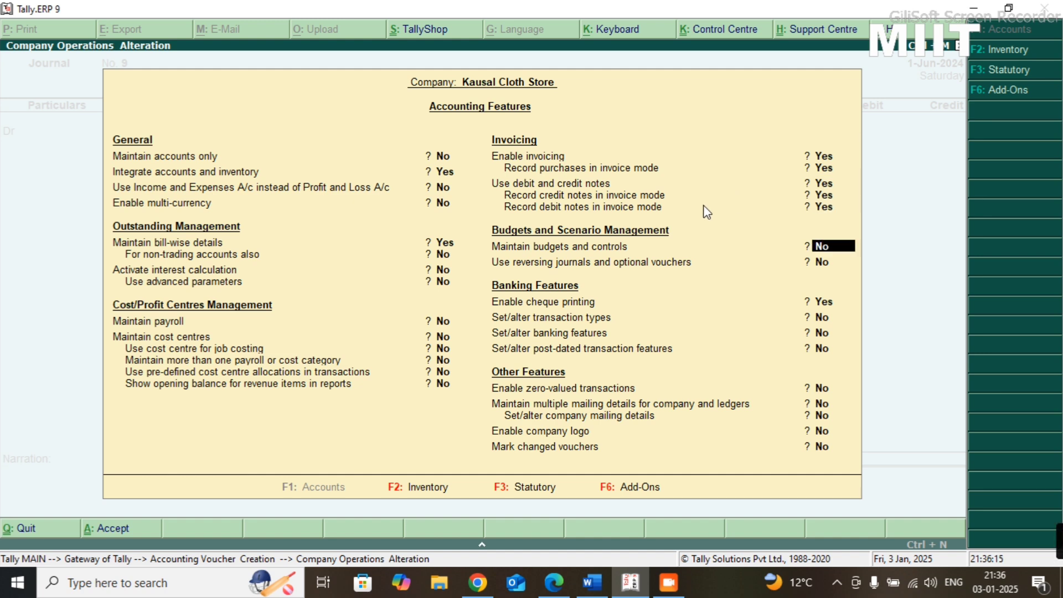
pyautogui.hotkey('ctrl', 'a')
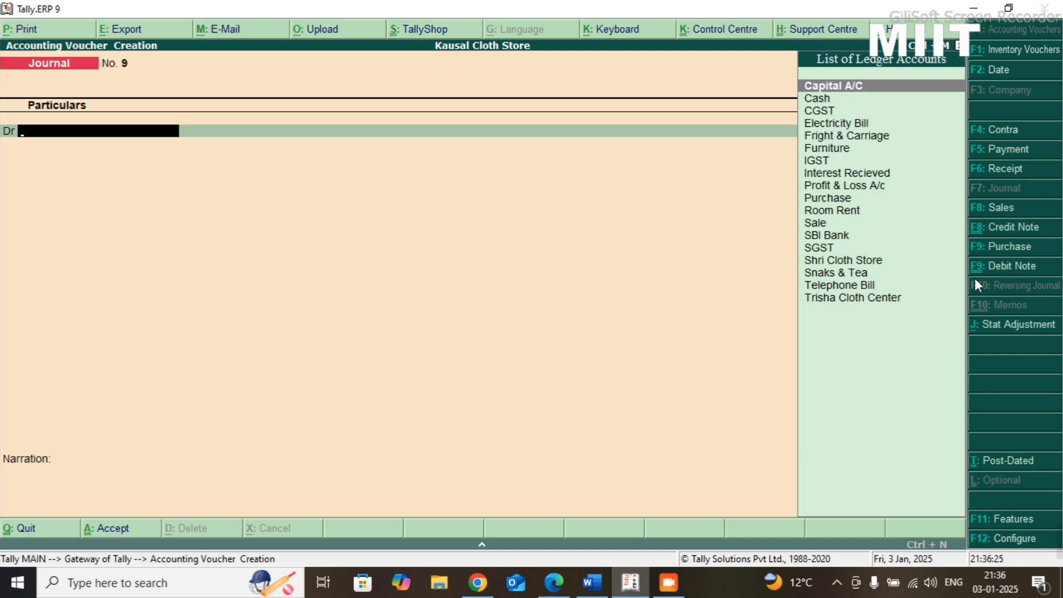
# - Start a debit note in invoice mode with original invoice number 74 dated 1-Jun-2024
pyautogui.hotkey('ctrl', 'F9')
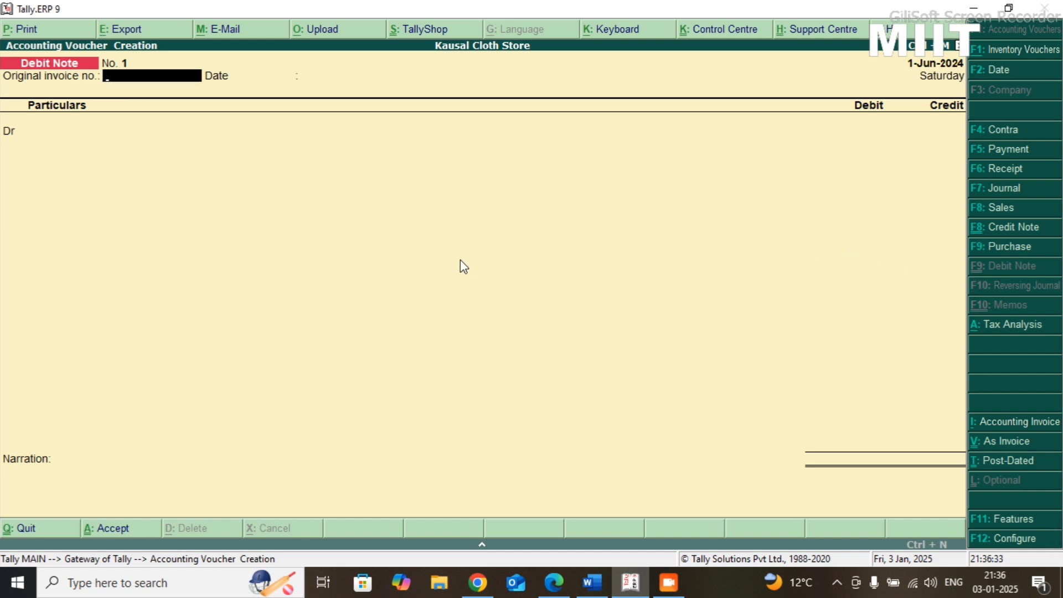
pyautogui.hotkey('ctrl', 'v')
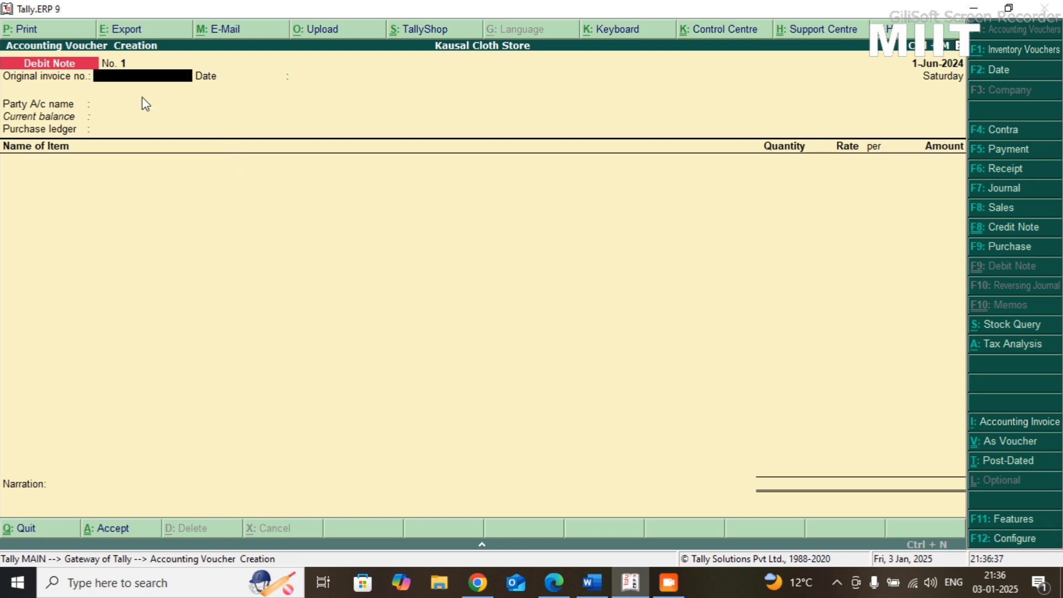
pyautogui.write('47')
pyautogui.press('BackSpace')
pyautogui.press('BackSpace')
pyautogui.write('74')
pyautogui.press('Return')
pyautogui.press('Return')
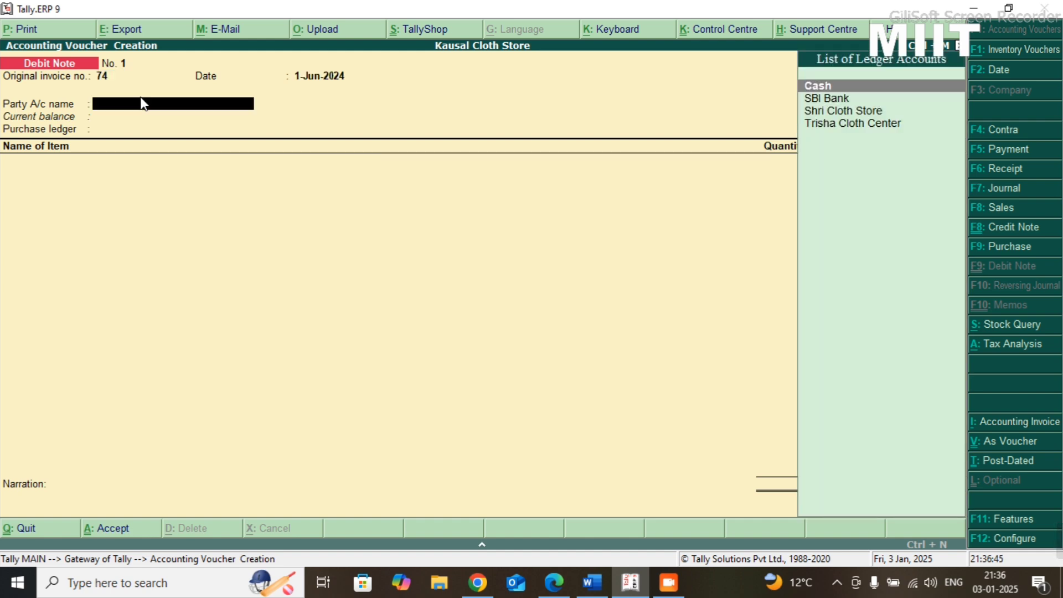
# - Choose Shri Cloth Store as the debit note's party account and accept its party details with the shipping and order fields blank
pyautogui.press('Down')
pyautogui.press('Down')
pyautogui.press('Down')
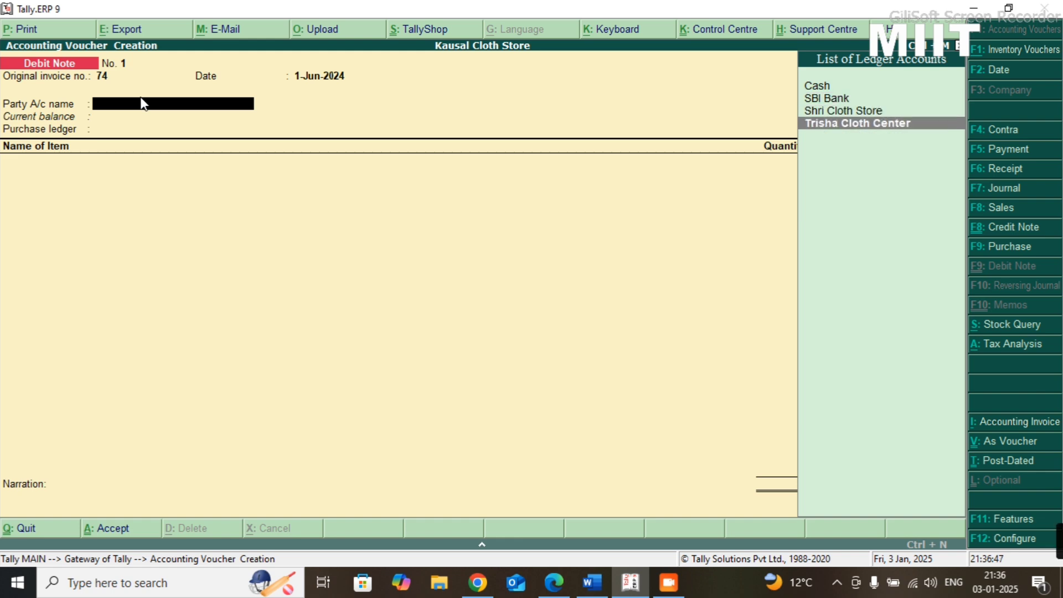
pyautogui.press('Up')
pyautogui.press('Return')
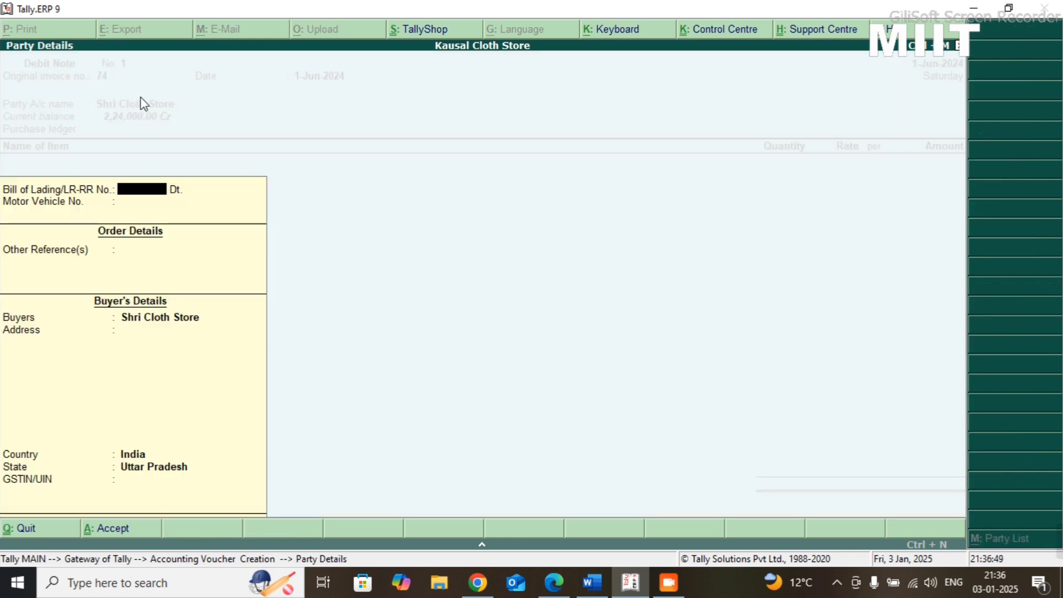
pyautogui.press('Return')
pyautogui.press('Return')
pyautogui.press('Return')
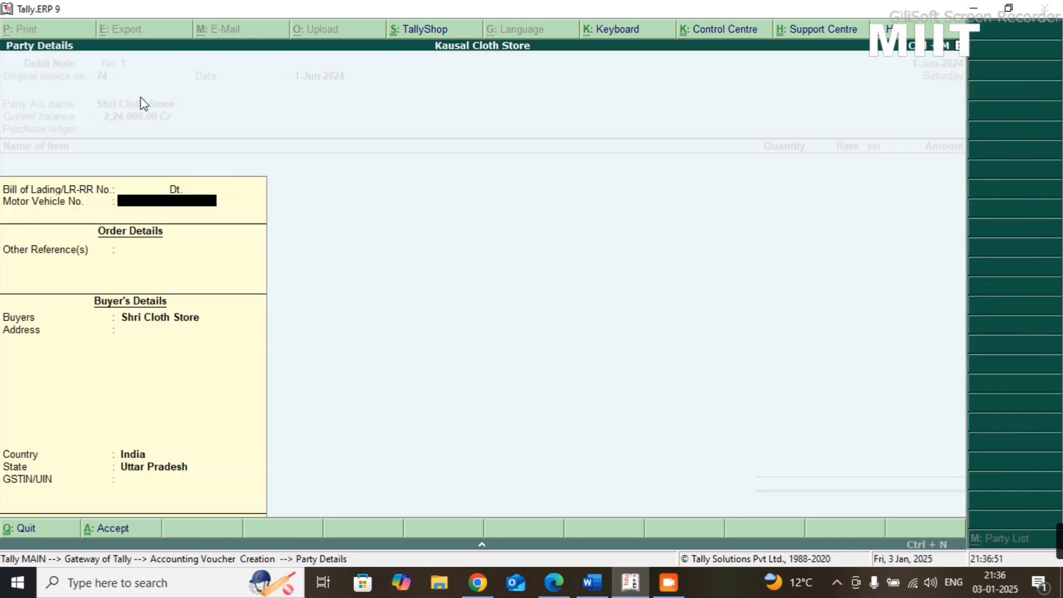
pyautogui.press('Return')
pyautogui.press('Return')
pyautogui.press('Return')
pyautogui.press('Return')
pyautogui.press('Return')
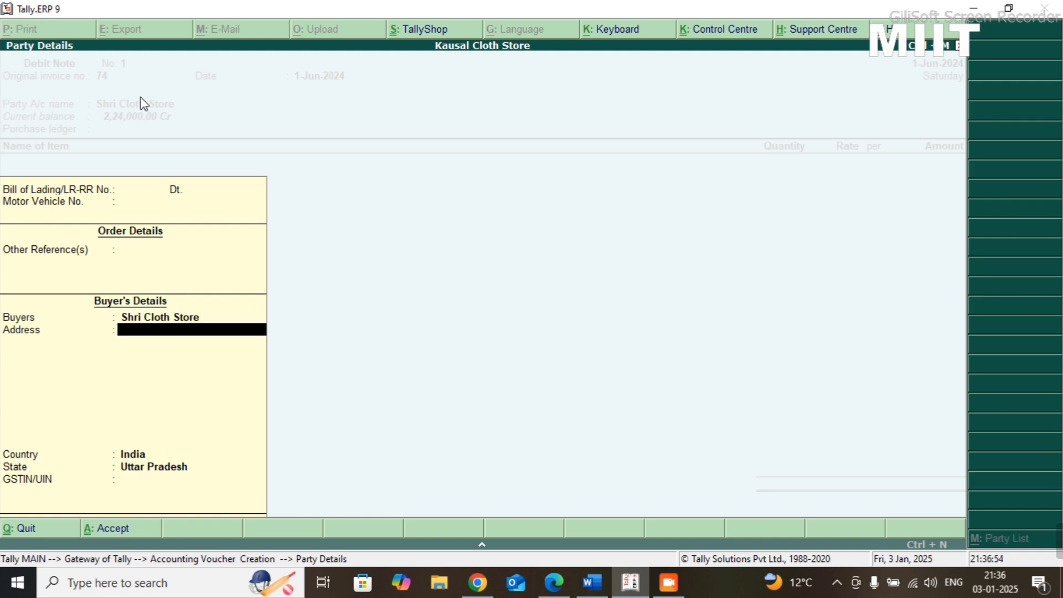
pyautogui.press('Return')
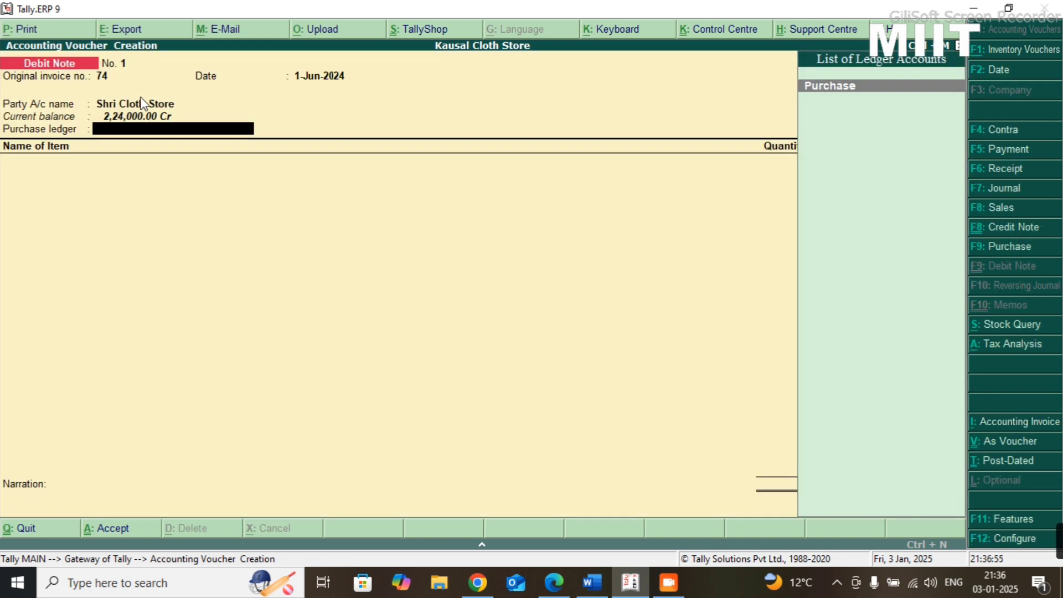
# - Use the Purchase ledger and enter the item Cloth for 15000, checking the amount against the Practice-08 sheet
pyautogui.press('Return')
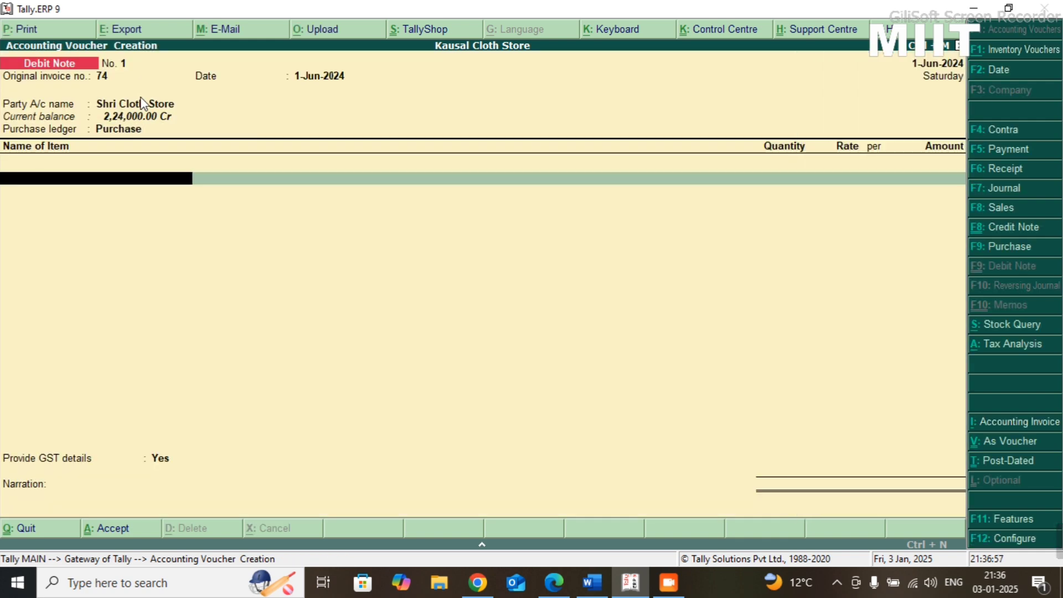
pyautogui.press('Down')
pyautogui.press('Return')
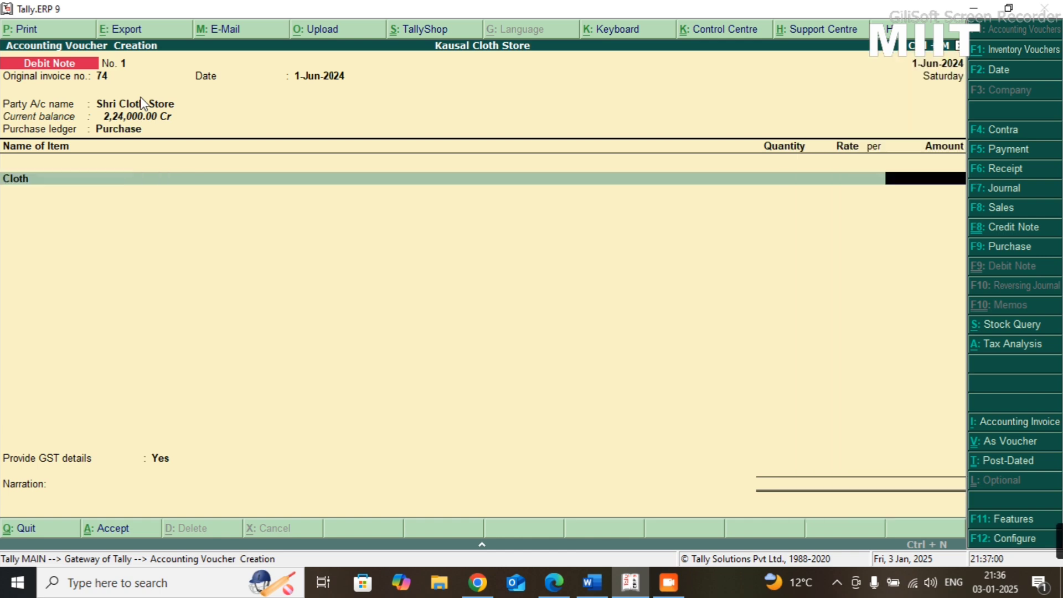
pyautogui.write('15000')
pyautogui.hotkey('alt', 'Tab')
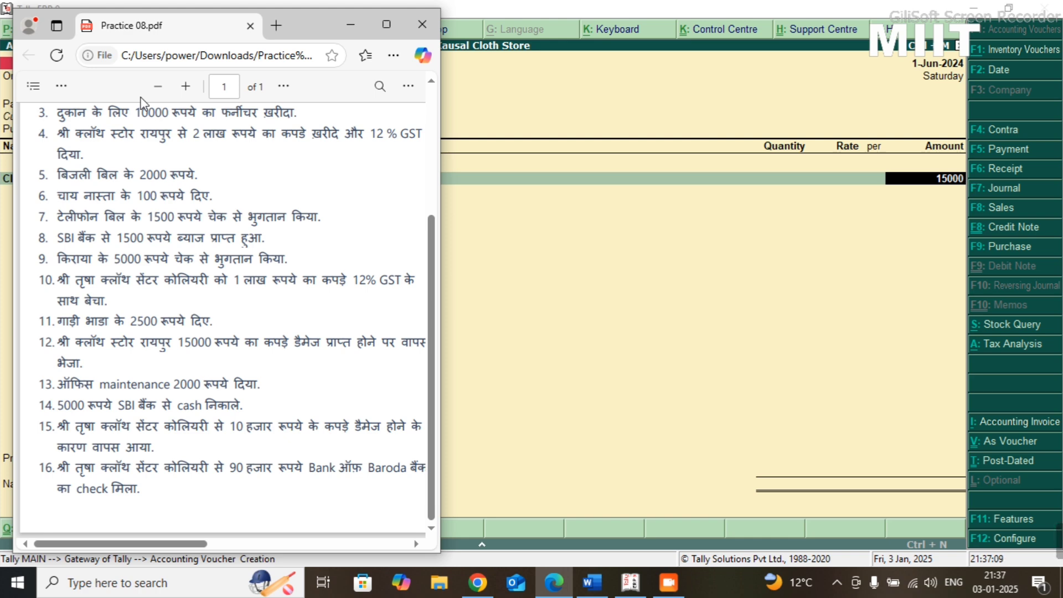
pyautogui.hotkey('alt', 'Tab')
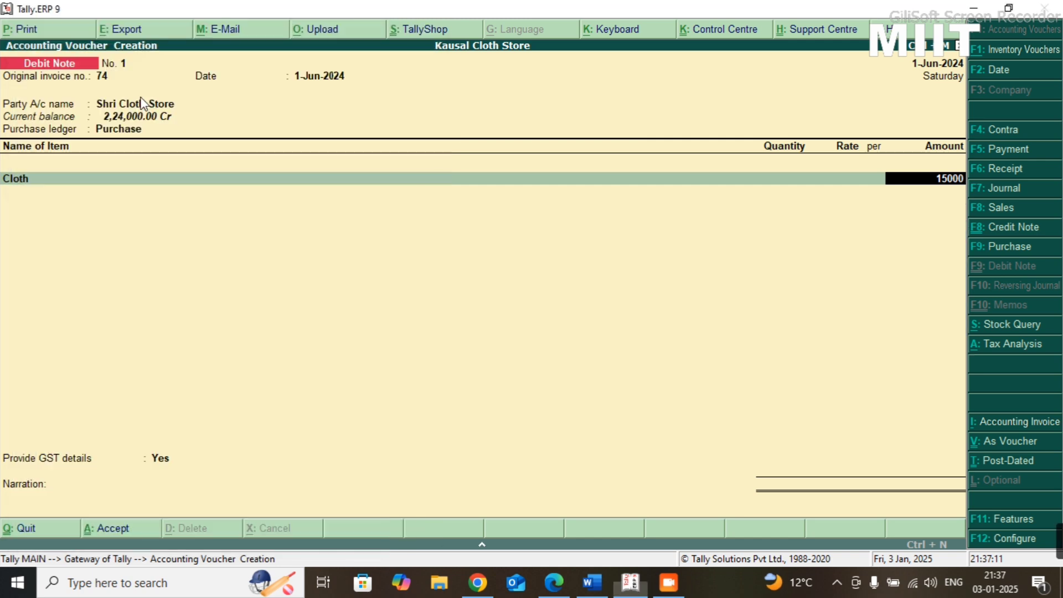
pyautogui.press('Return')
pyautogui.press('Return')
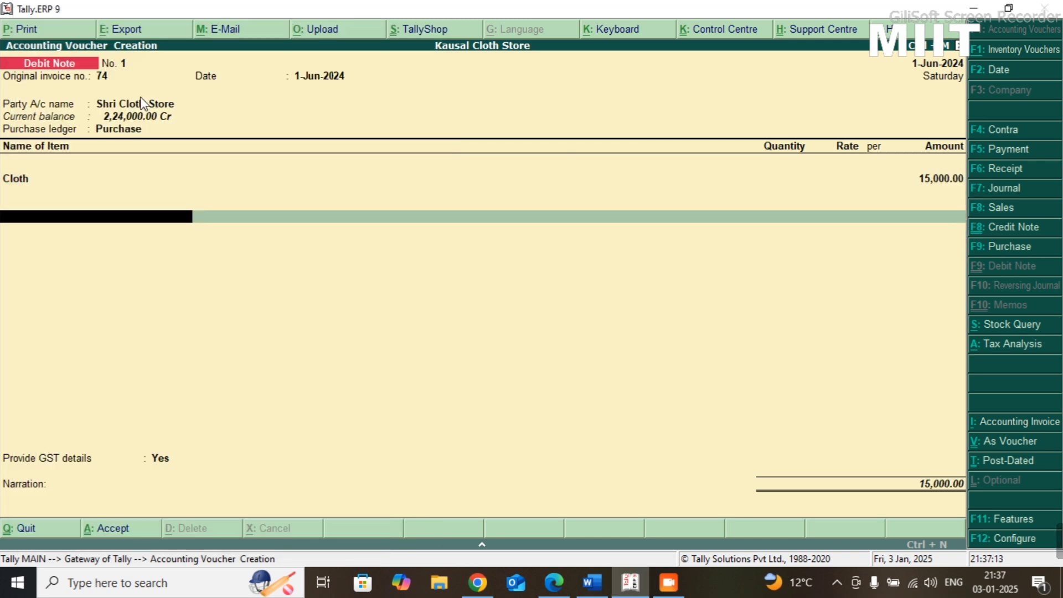
# - Add the CGST and SGST ledgers with their calculated amounts below the Cloth item
pyautogui.write('Cgst')
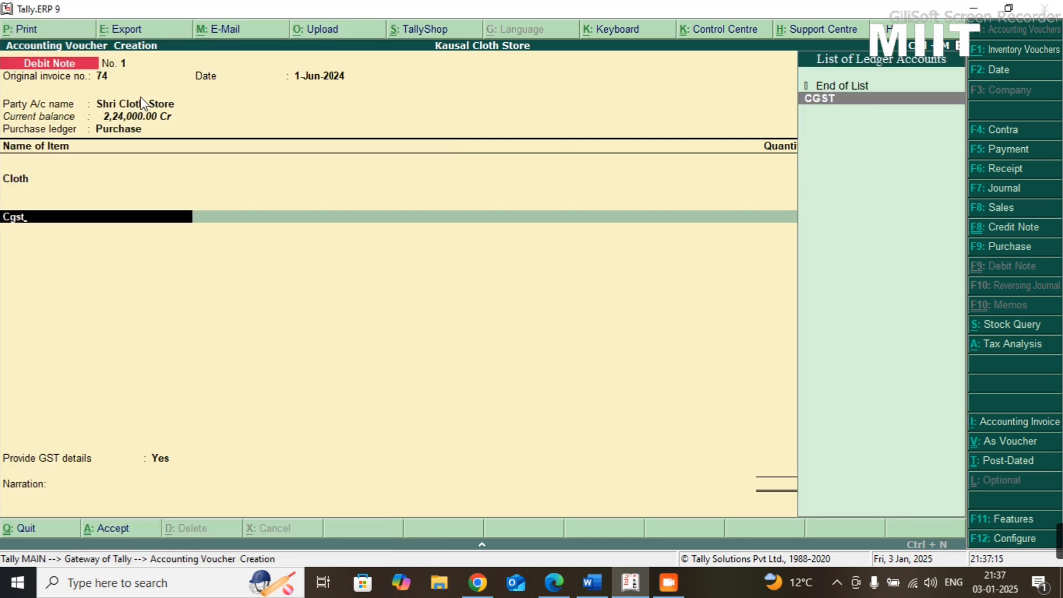
pyautogui.press('Return')
pyautogui.press('Return')
pyautogui.write('Sgst')
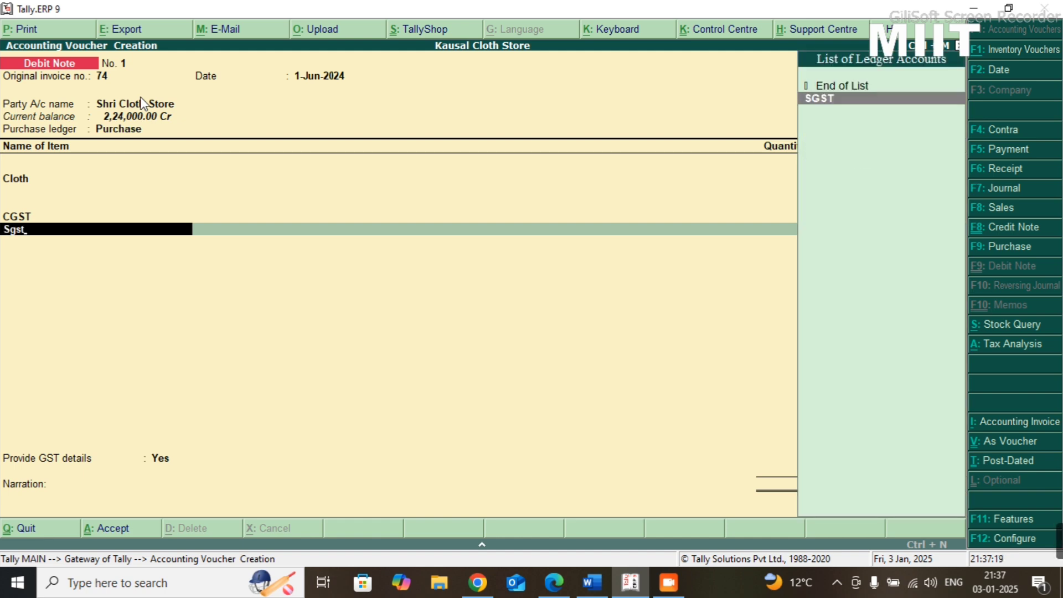
pyautogui.press('Return')
# - Provide the GST details with the reason for issuing the note as Not Applicable and the supplier's note number and date blank
pyautogui.press('Return')
pyautogui.press('Return')
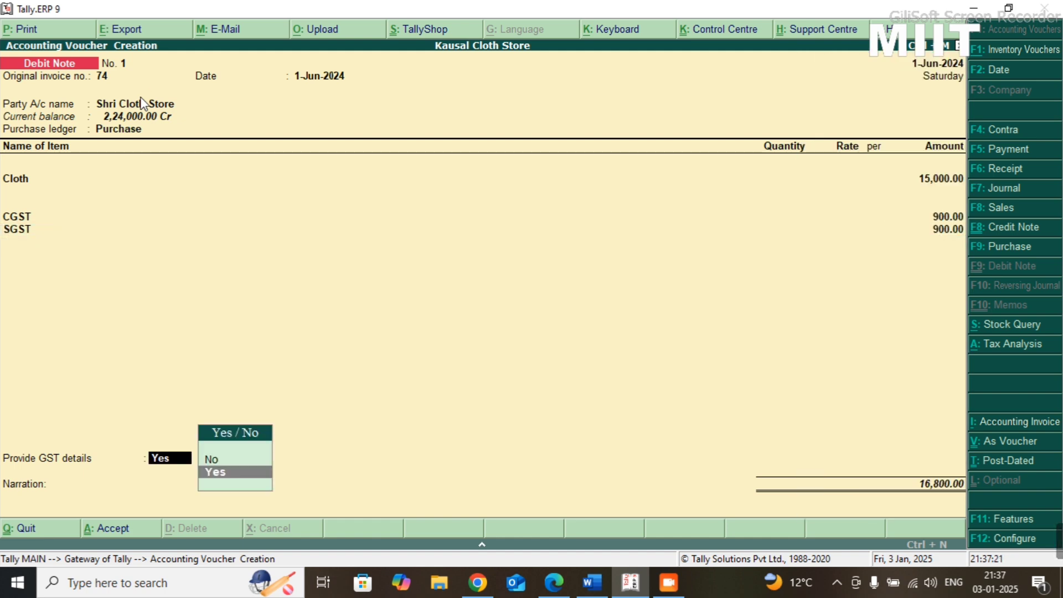
pyautogui.press('Return')
pyautogui.press('Return')
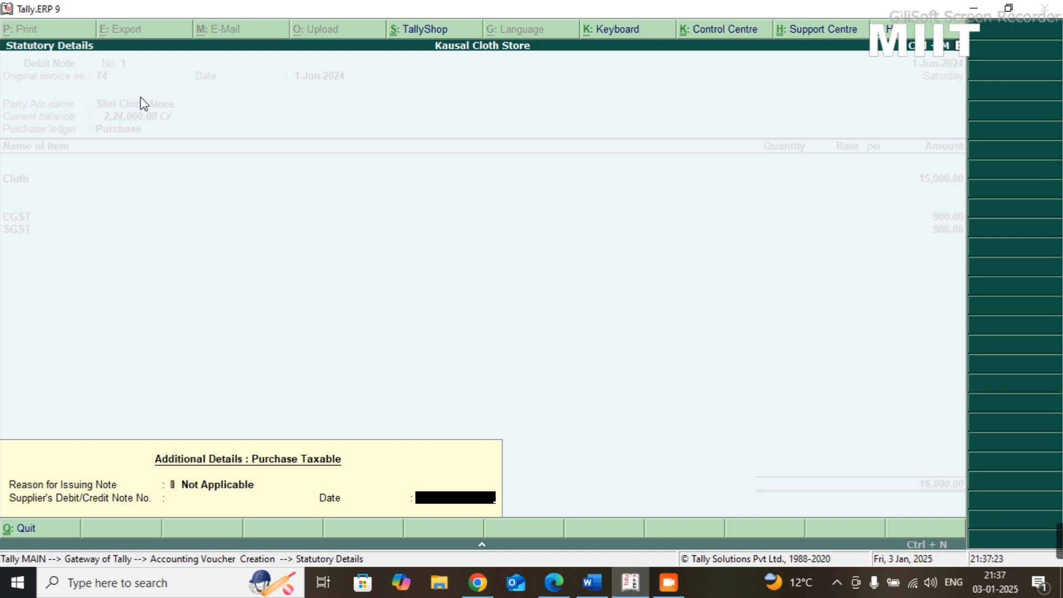
pyautogui.press('Return')
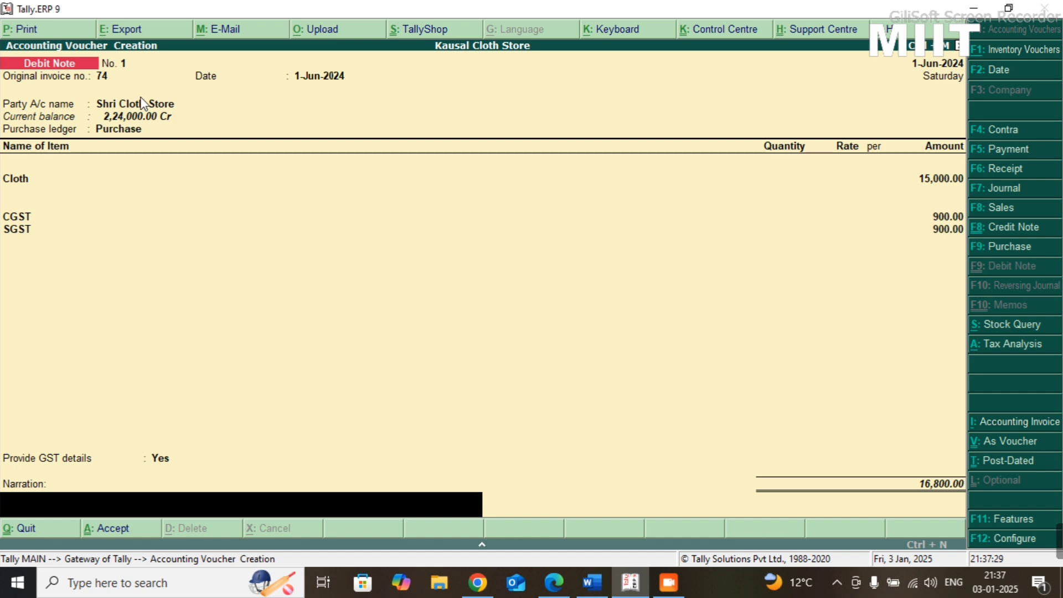
# - Enter the narration "Damage product" and save the debit note
pyautogui.write('Damage product')
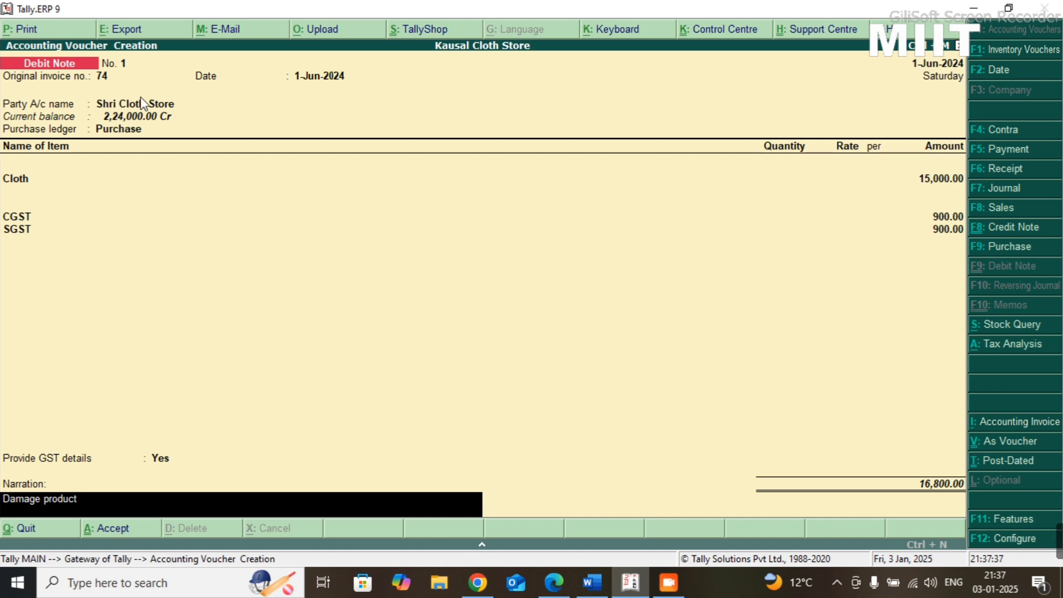
pyautogui.press('Return')
pyautogui.press('Return')
pyautogui.press('Return')
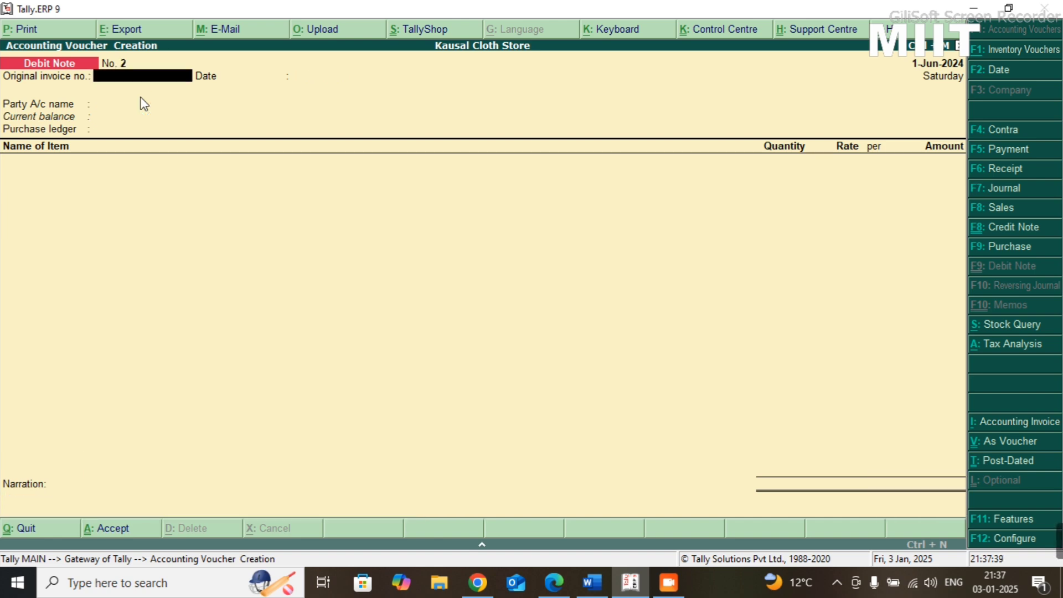
# - Check the next transaction in the Practice-08 sheet and open a new journal voucher
pyautogui.hotkey('alt', 'Tab')
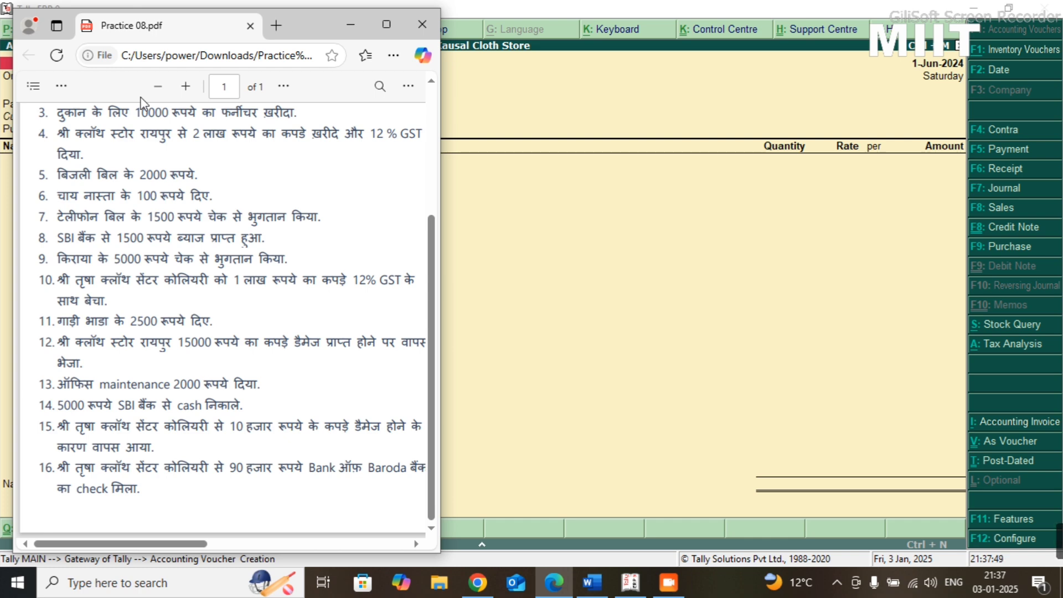
pyautogui.hotkey('alt', 'Tab')
pyautogui.hotkey('alt', 'Tab')
pyautogui.hotkey('alt', 'Tab')
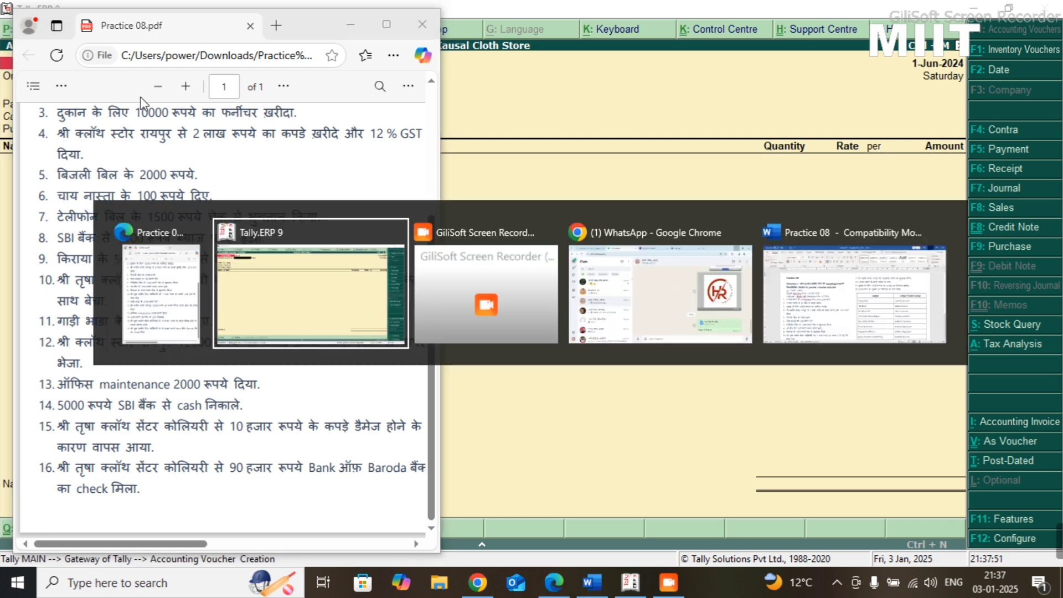
pyautogui.hotkey('alt', 'Tab')
pyautogui.hotkey('alt', 'Tab')
pyautogui.hotkey('alt', 'Tab')
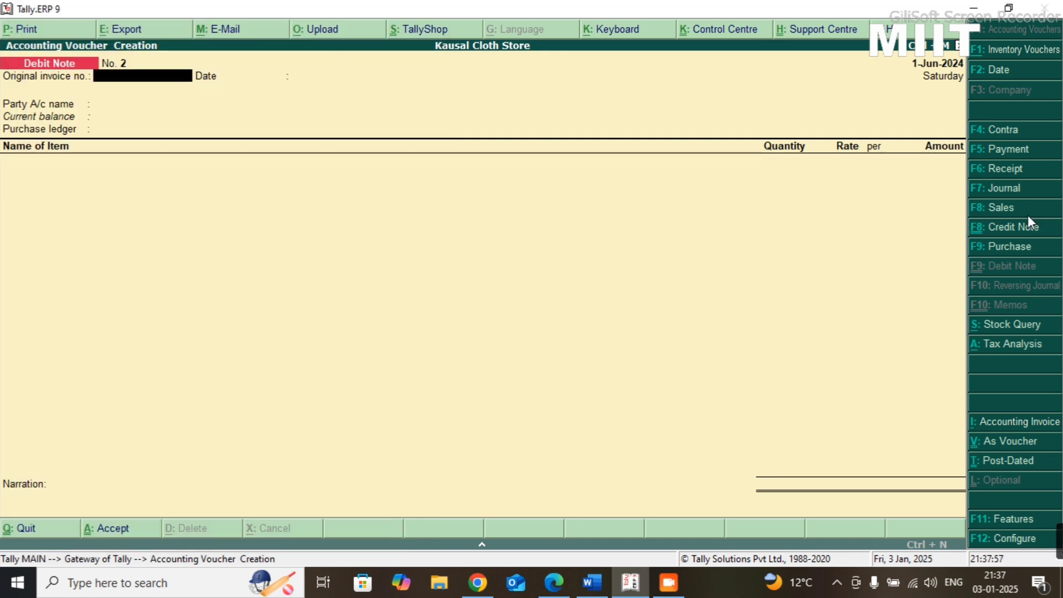
pyautogui.click(1015, 190)
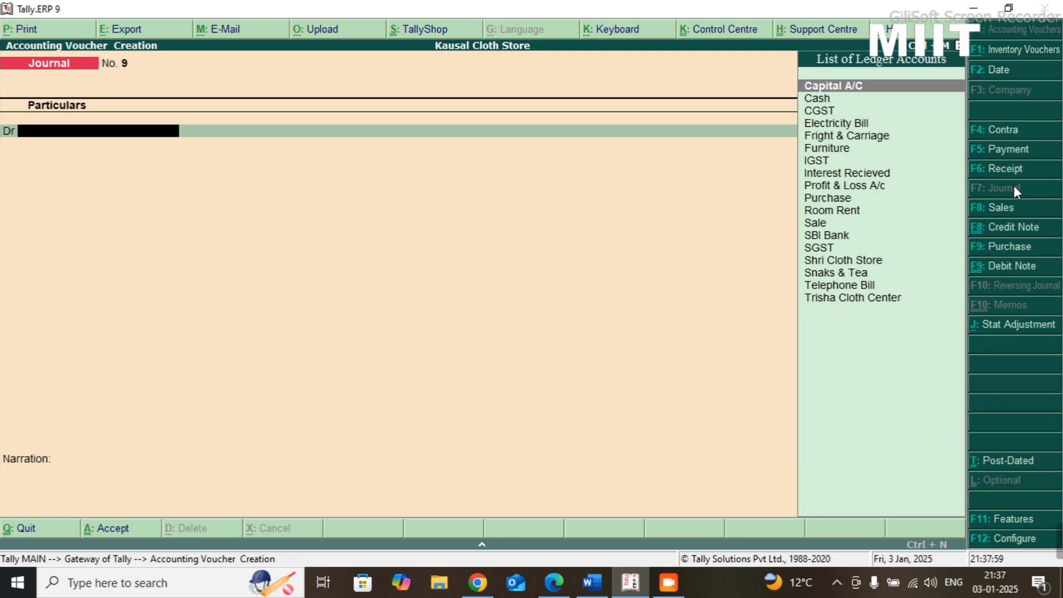
# - Create the ledger "Office Maintanance" under Indirect Expenses from within the journal voucher
pyautogui.hotkey('alt', 'c')
pyautogui.write('O')
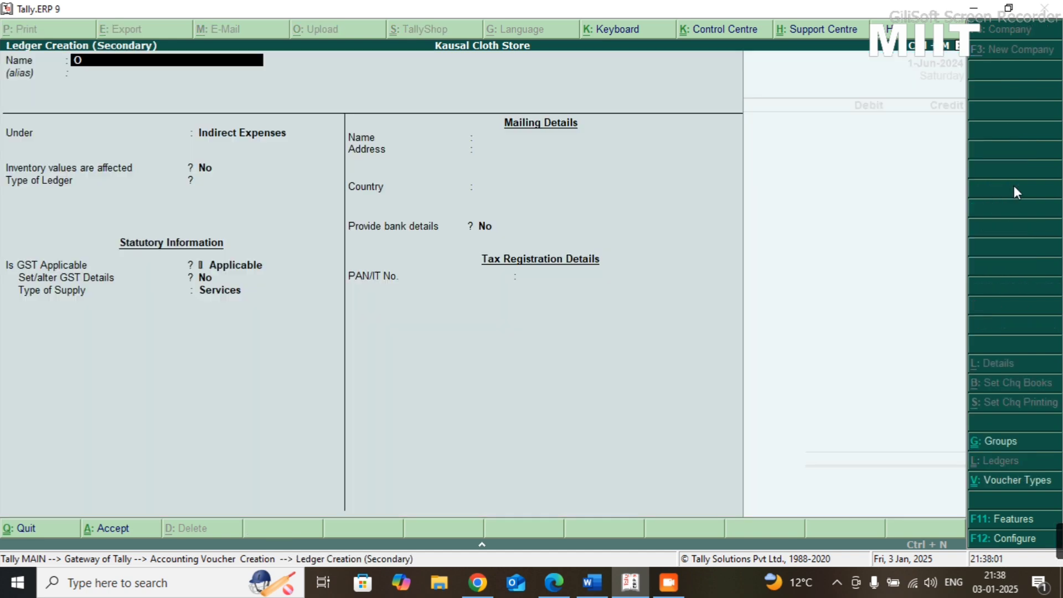
pyautogui.write('ffice Maintanance')
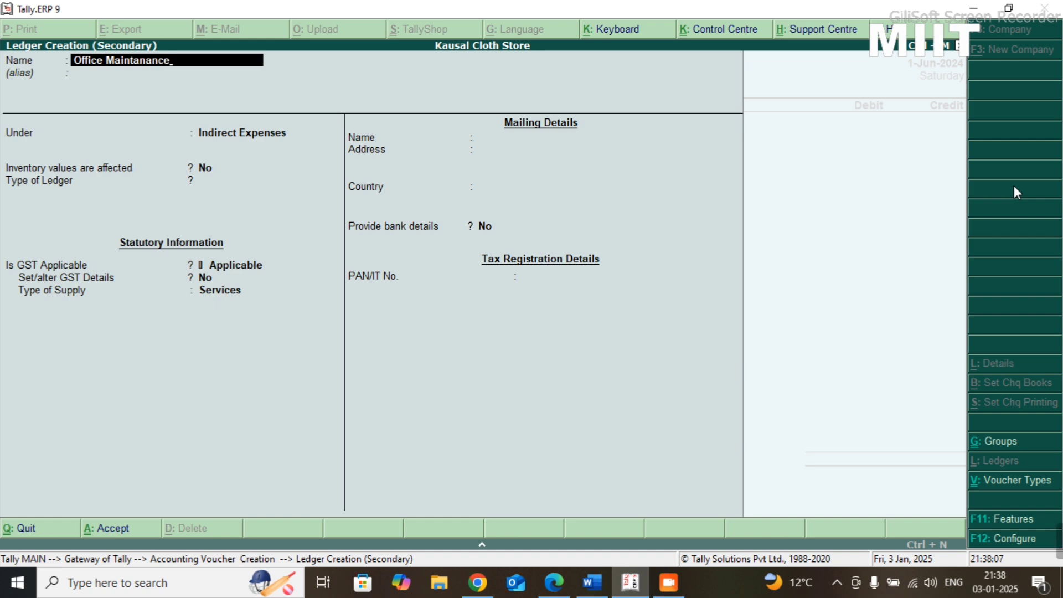
pyautogui.press('Return')
pyautogui.press('Return')
pyautogui.press('Return')
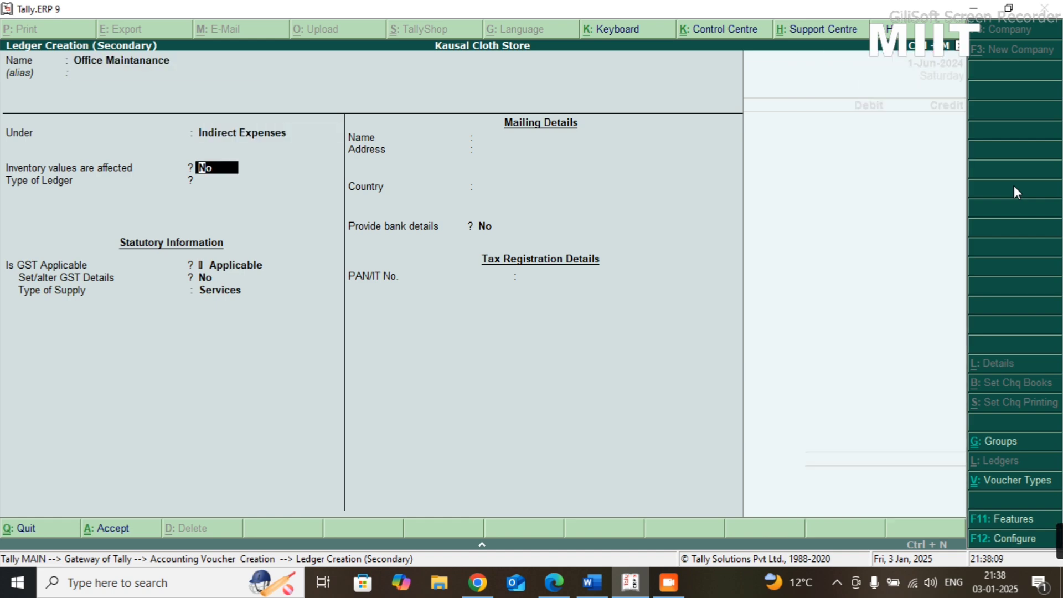
pyautogui.hotkey('ctrl', 'a')
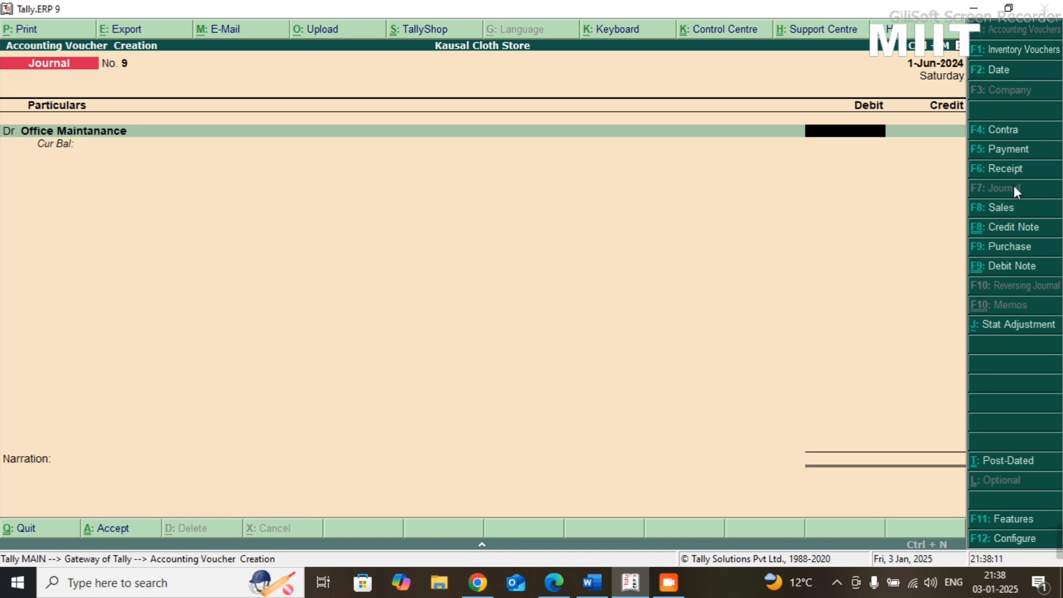
# - Debit Office Maintanance with 2000, checking the amount against the Practice-08 sheet
pyautogui.hotkey('alt', 'Tab')
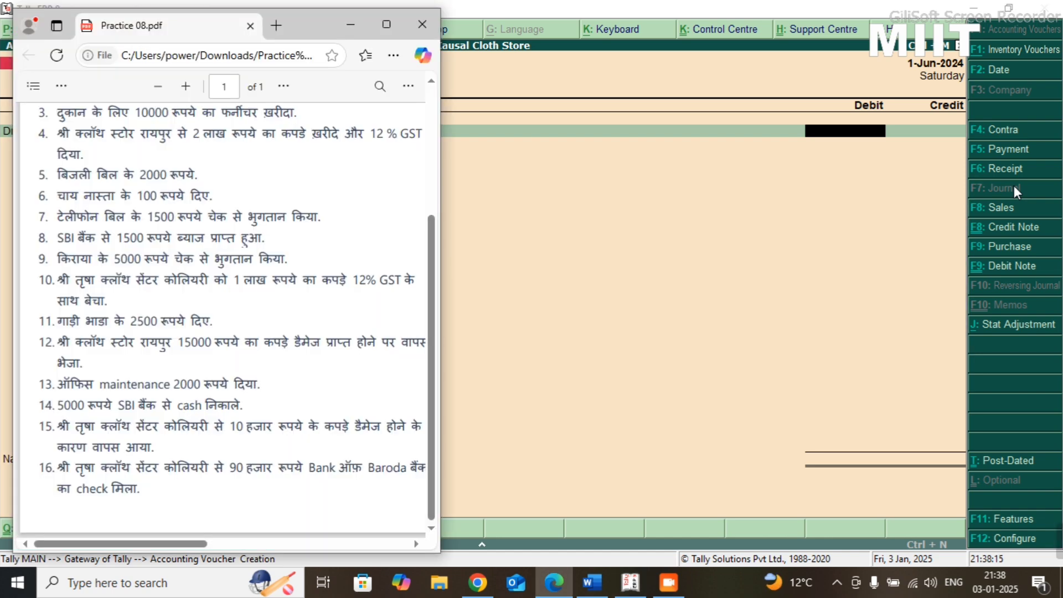
pyautogui.hotkey('alt', 'Tab')
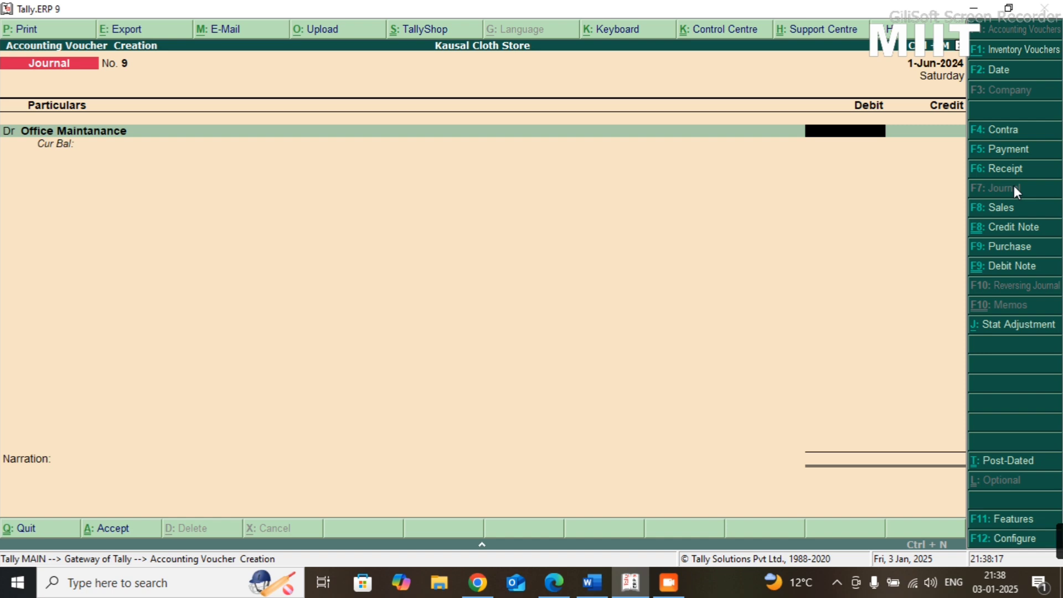
pyautogui.write('2000')
pyautogui.press('Return')
# - Credit Cash with 2000, recheck the Practice-08 sheet, and save the journal voucher without a narration
pyautogui.press('Return')
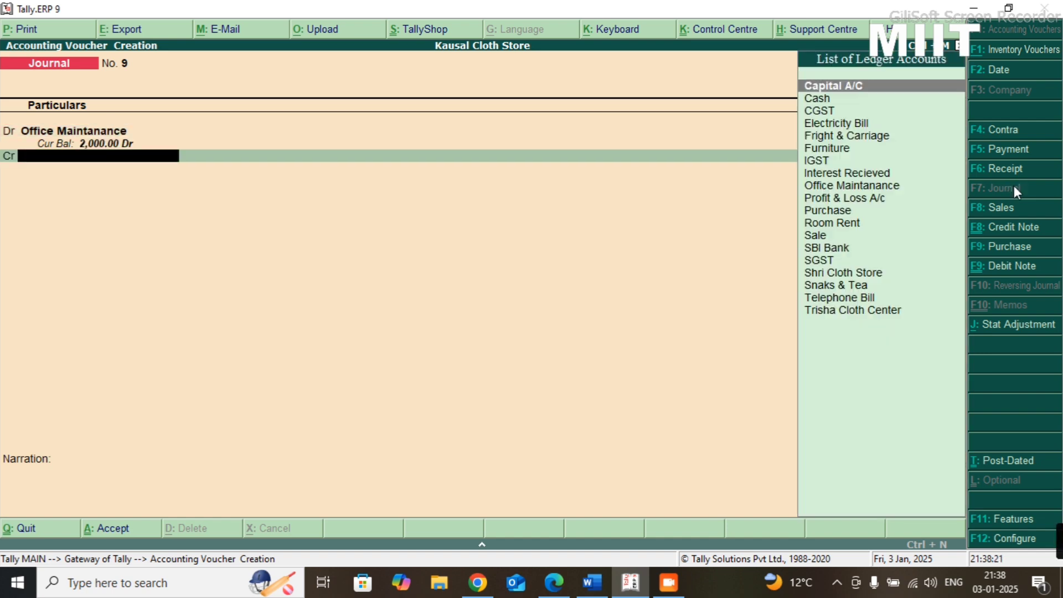
pyautogui.write('cash')
pyautogui.press('Return')
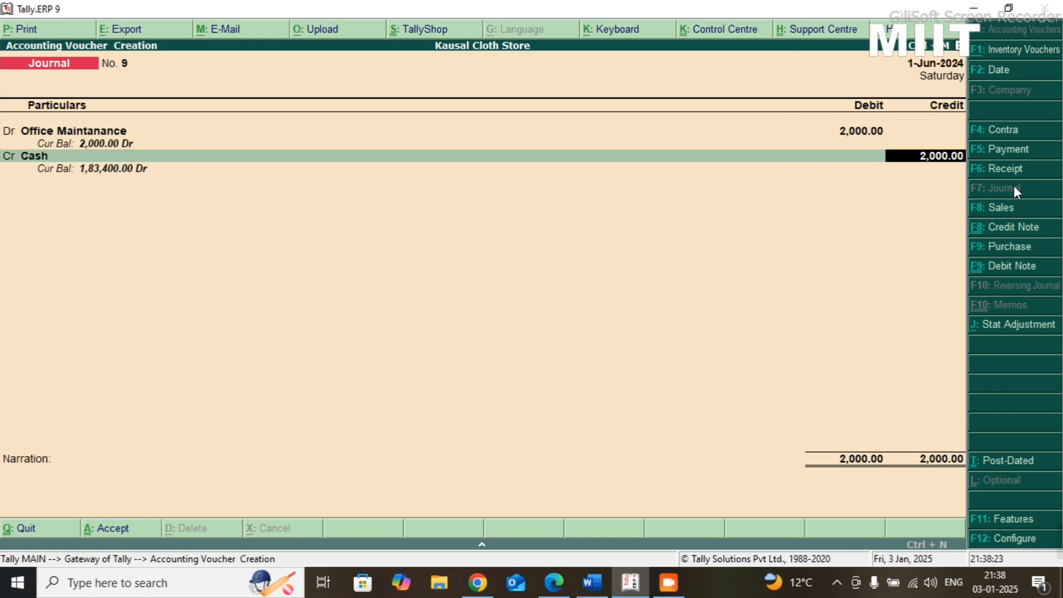
pyautogui.hotkey('alt', 'Tab')
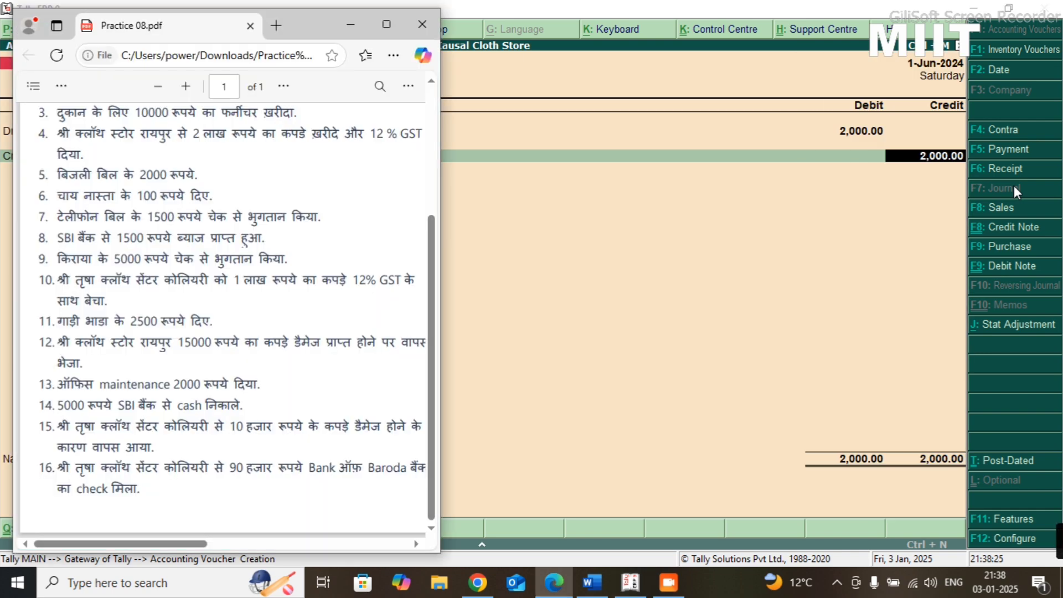
pyautogui.hotkey('alt', 'Tab')
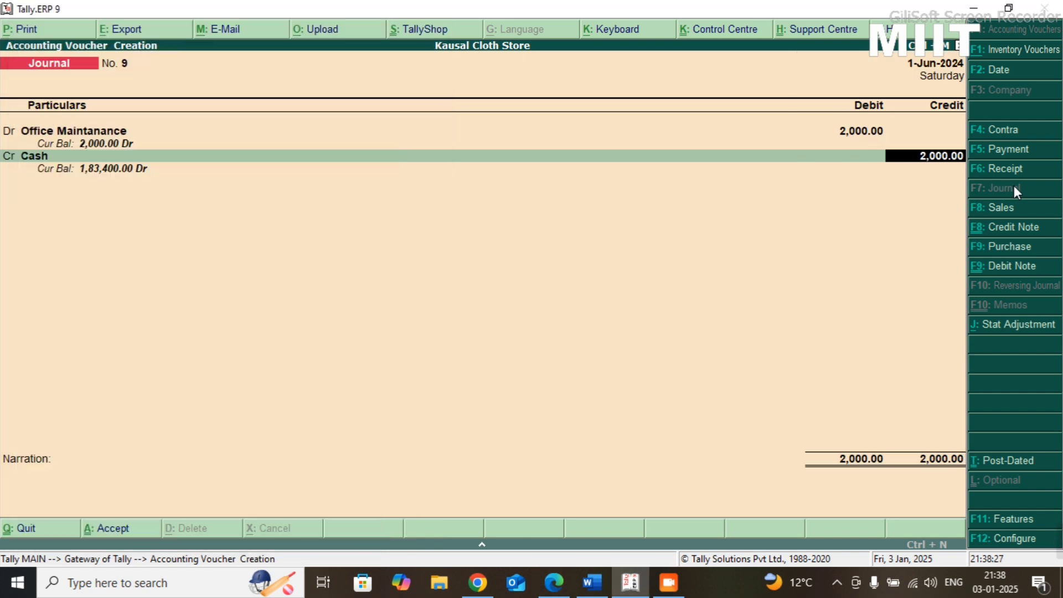
pyautogui.press('Return')
pyautogui.press('Return')
pyautogui.press('Return')
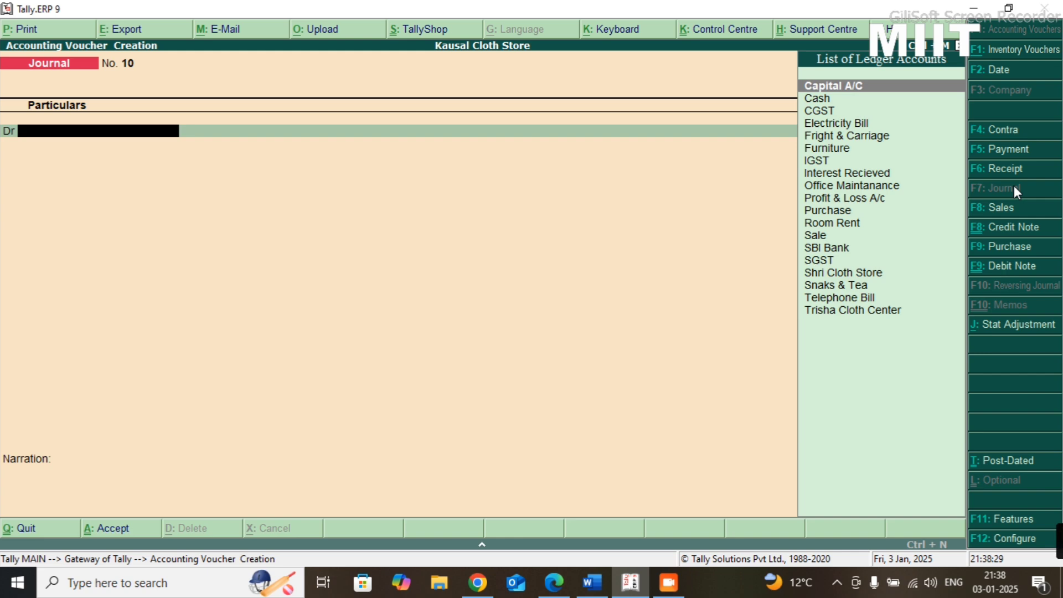
# - Open a contra voucher for the Practice-08 cash withdrawal with Cash as the account and SBI Bank for 5000
pyautogui.hotkey('alt', 'Tab')
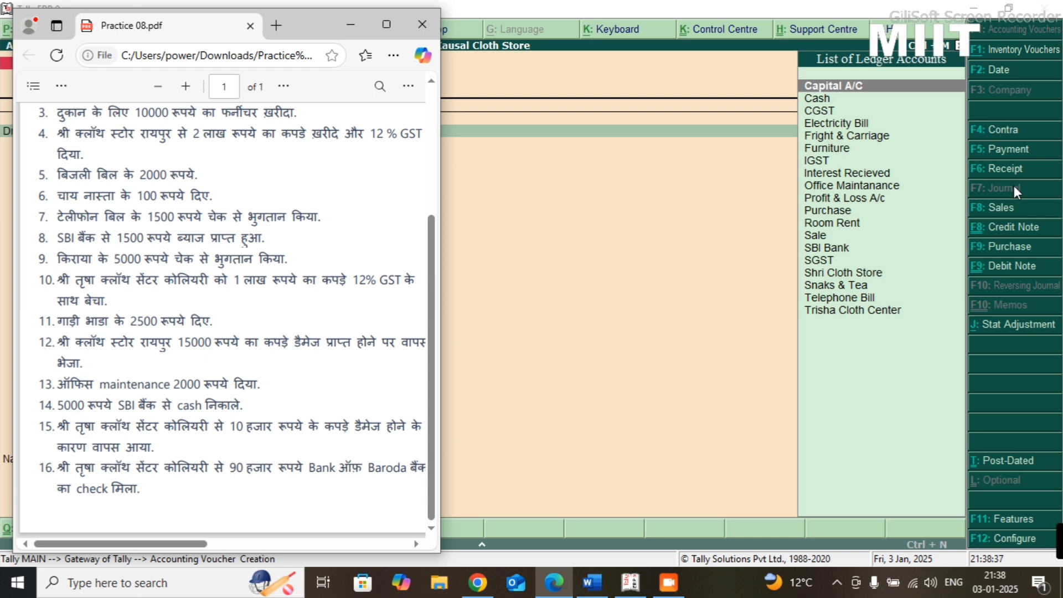
pyautogui.click(1005, 133)
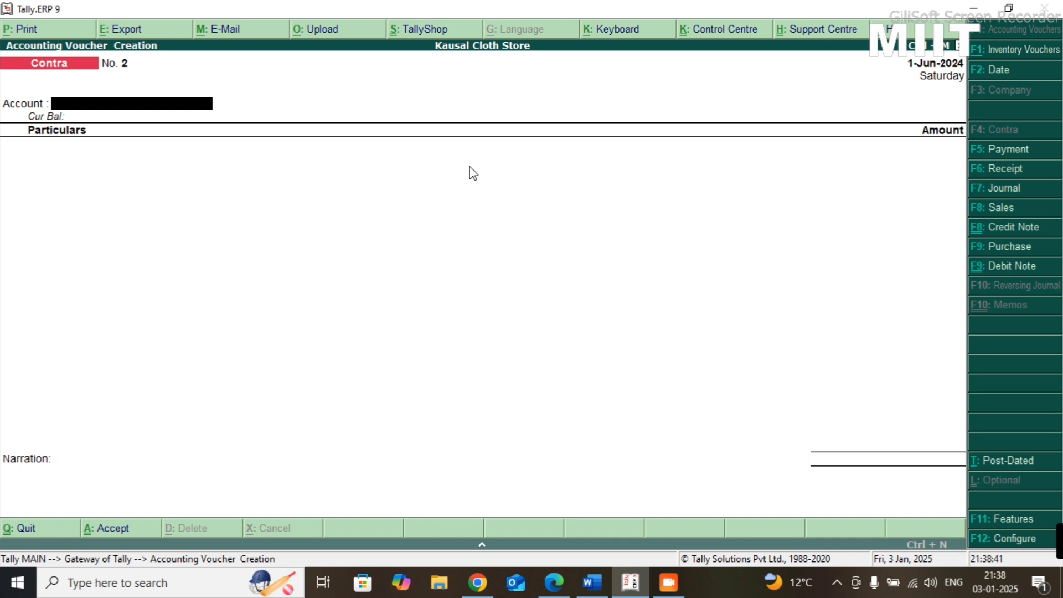
pyautogui.write('Cash')
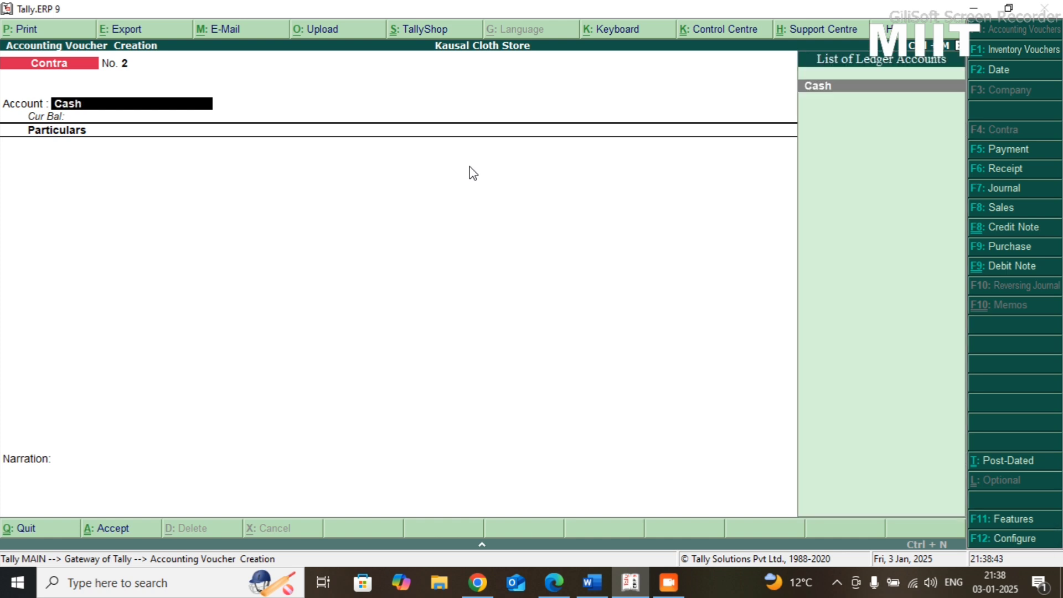
pyautogui.press('Return')
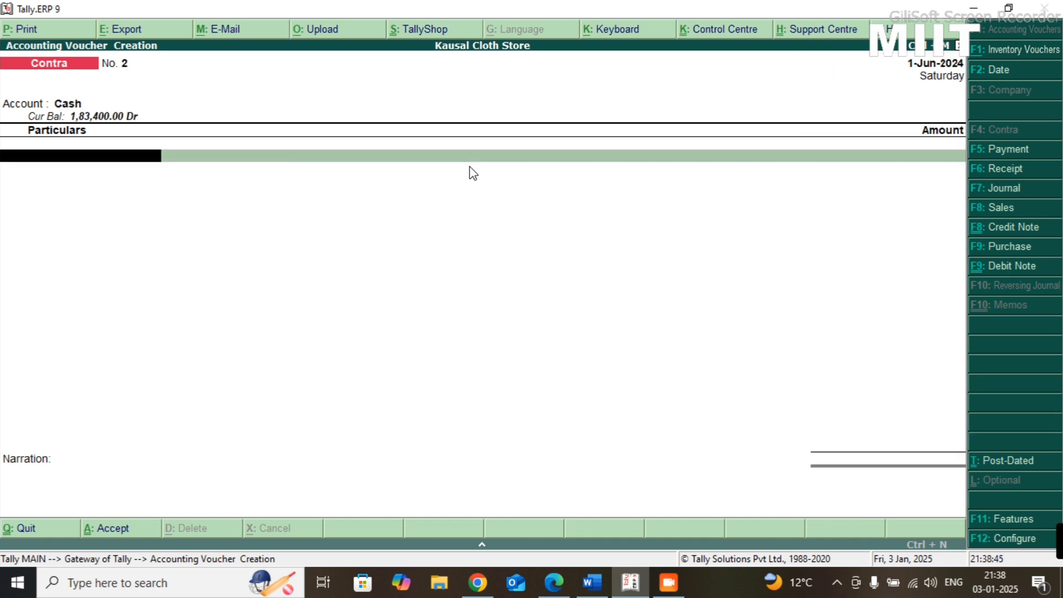
pyautogui.write('Sbi')
pyautogui.press('Return')
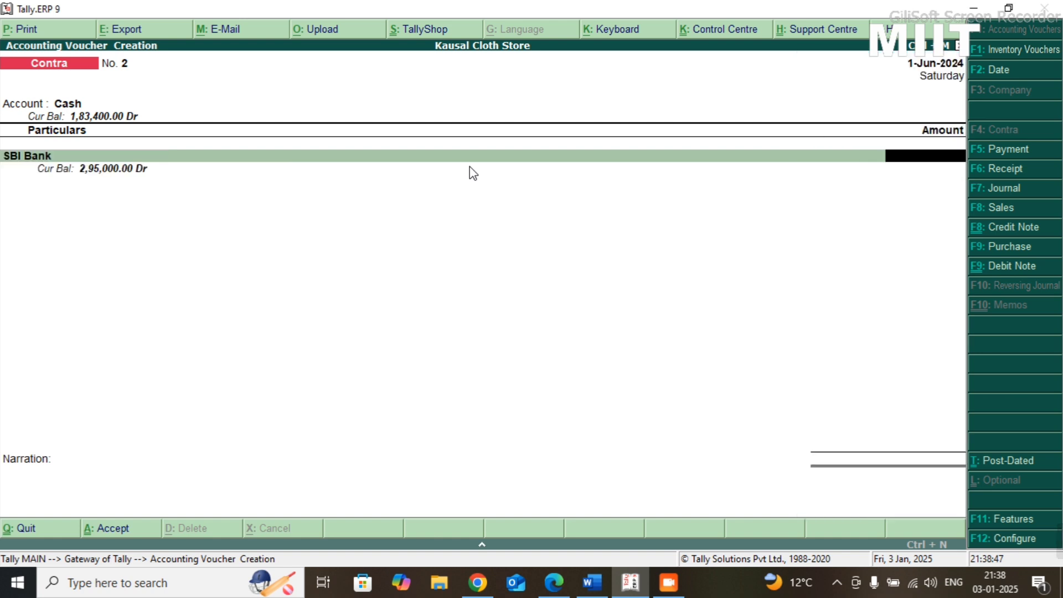
pyautogui.write('5000')
pyautogui.press('Return')
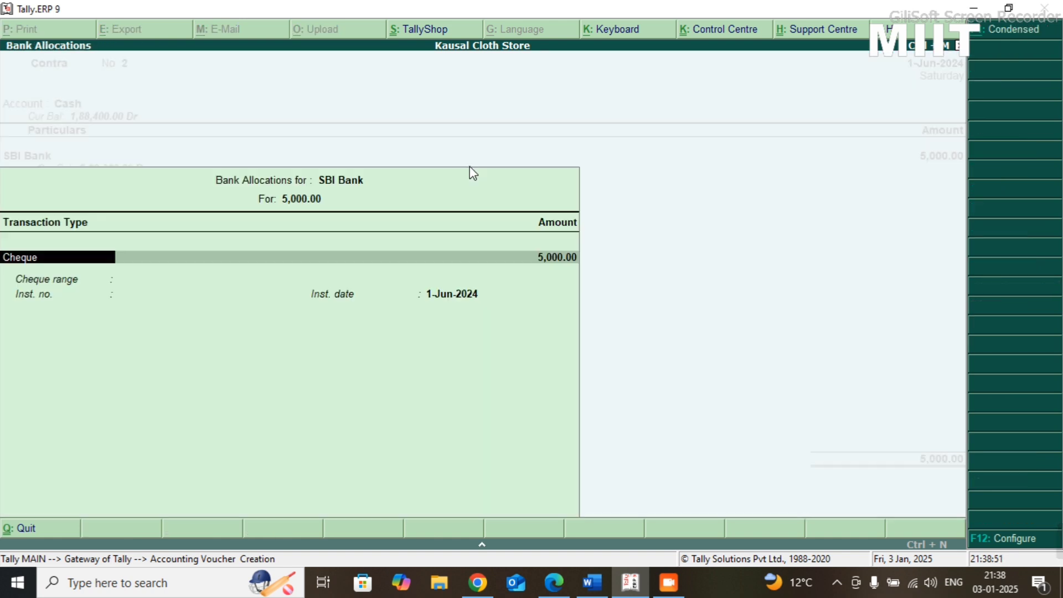
# - Set the SBI Bank allocation's transaction type to Others and save the contra voucher without a narration
pyautogui.press('Return')
pyautogui.press('BackSpace')
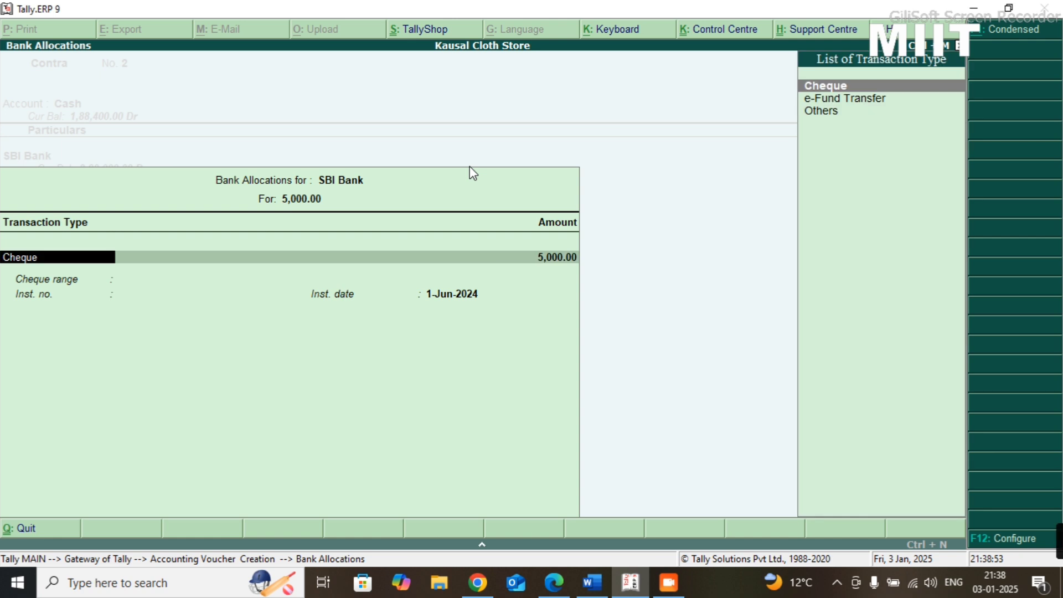
pyautogui.press('BackSpace')
pyautogui.press('Down')
pyautogui.press('Down')
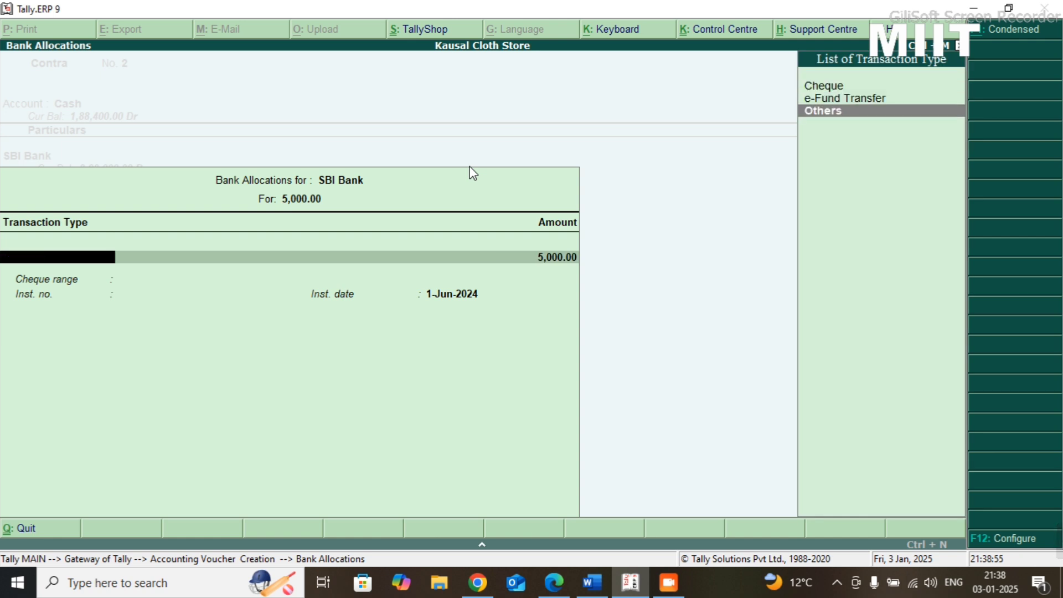
pyautogui.press('Return')
pyautogui.press('Return')
pyautogui.press('Return')
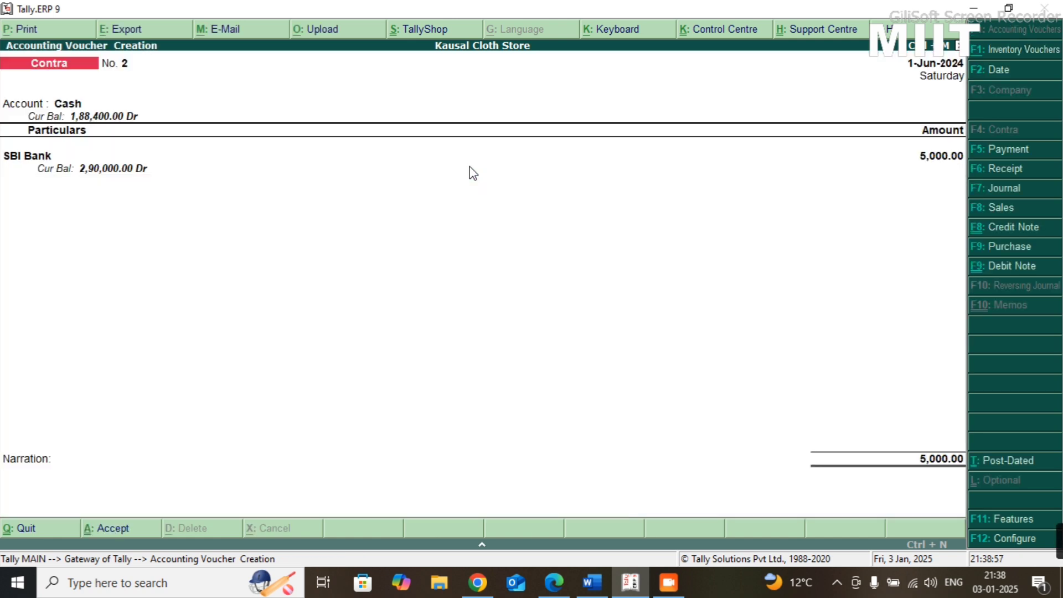
pyautogui.press('Return')
pyautogui.press('Return')
pyautogui.press('y')
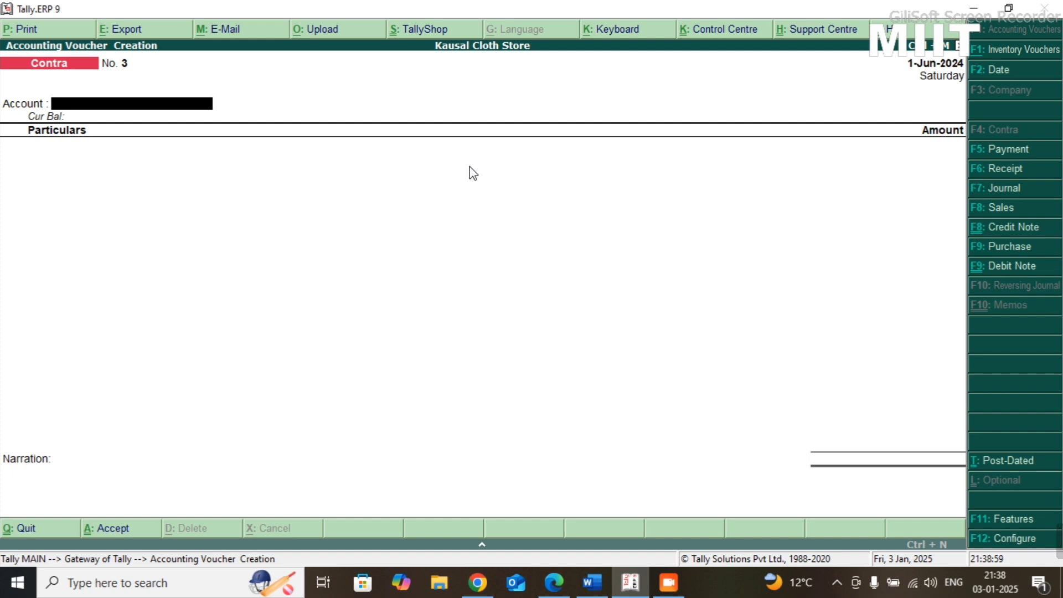
# - Check the next goods-return transaction in the Practice-08 sheet and open a credit note voucher in item invoice mode
pyautogui.press('Escape')
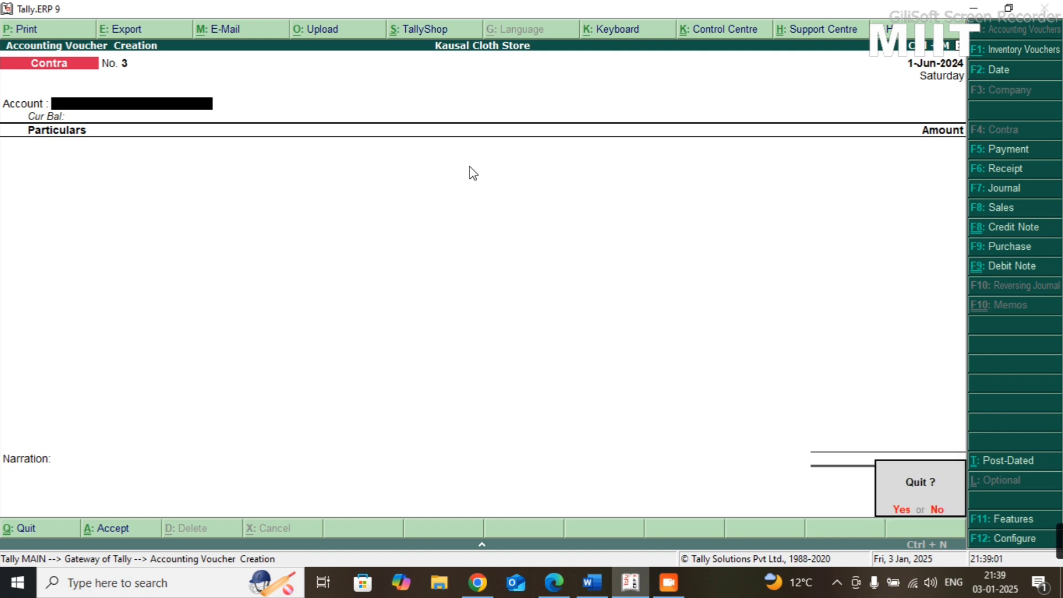
pyautogui.press('y')
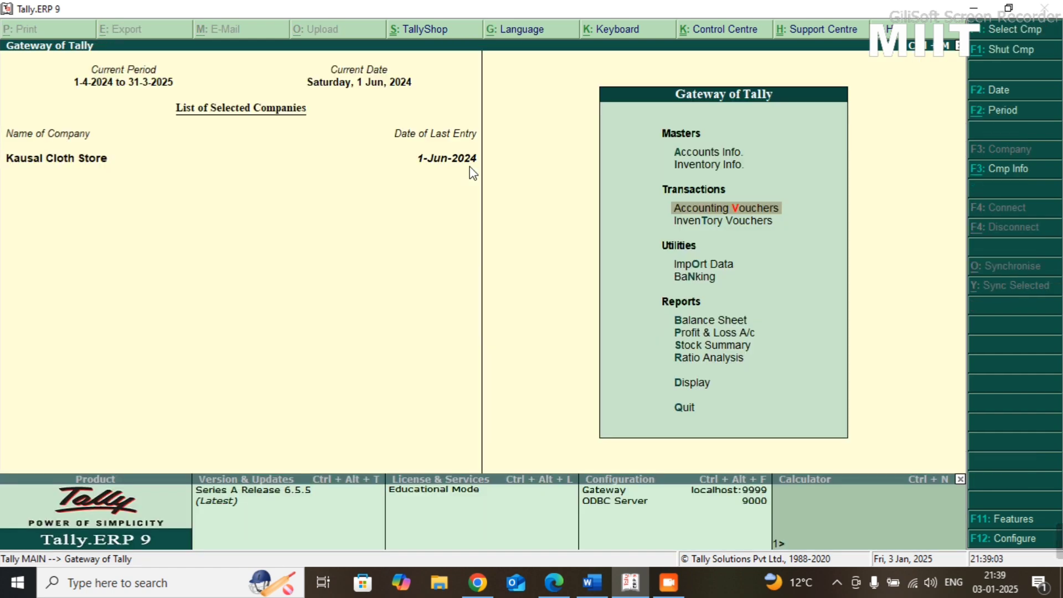
pyautogui.hotkey('alt', 'Tab')
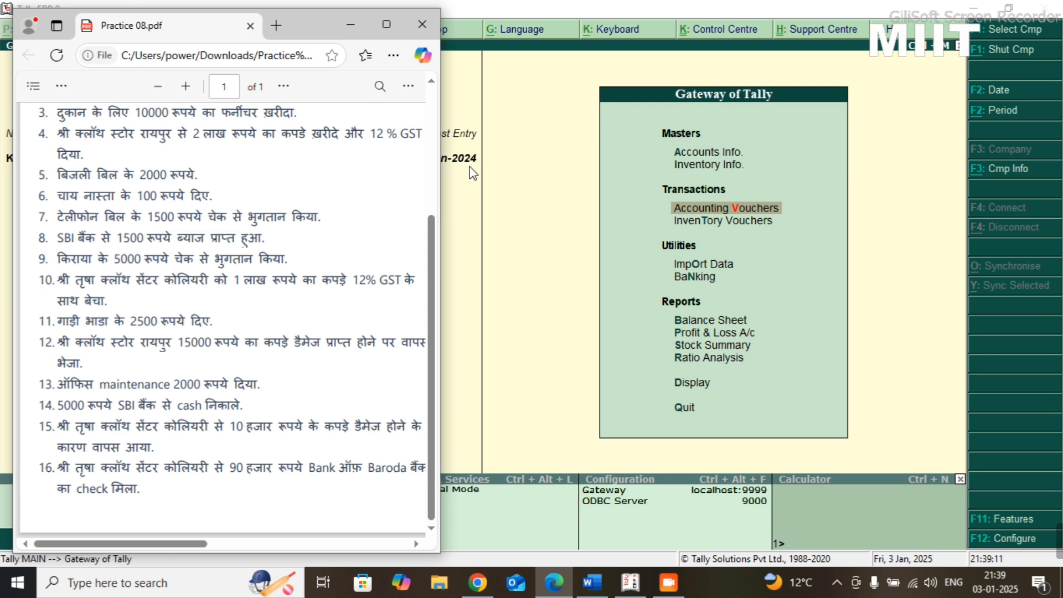
pyautogui.hotkey('alt', 'Tab')
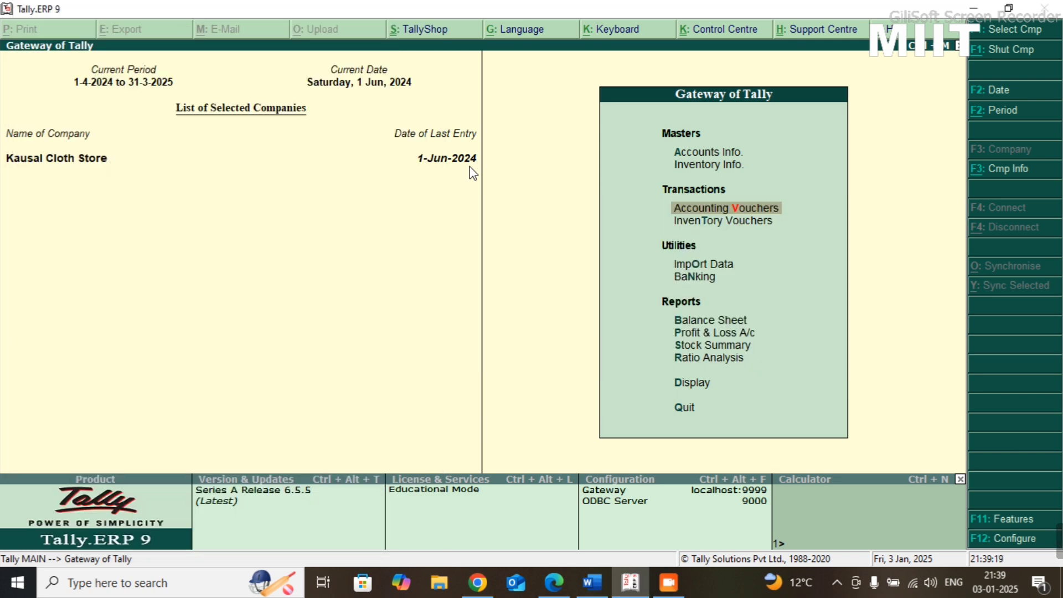
pyautogui.press('Return')
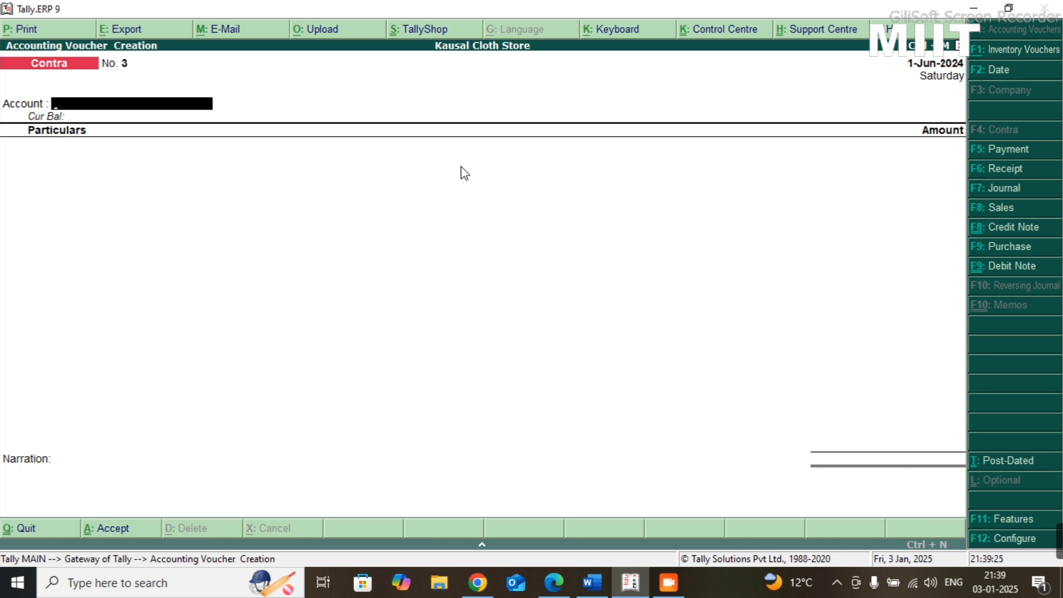
pyautogui.hotkey('ctrl', 'F8')
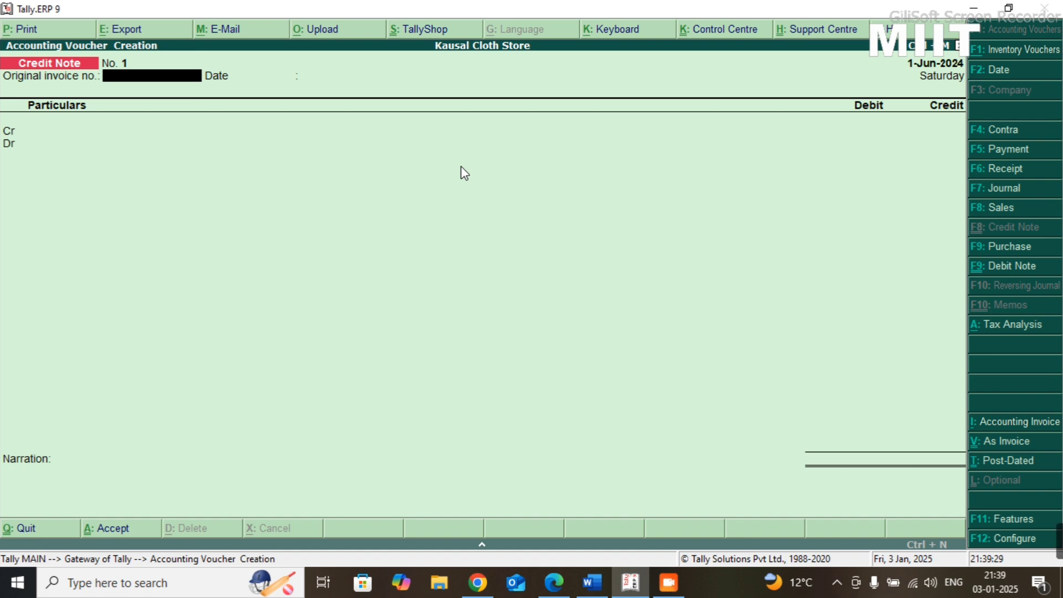
pyautogui.hotkey('ctrl', 'v')
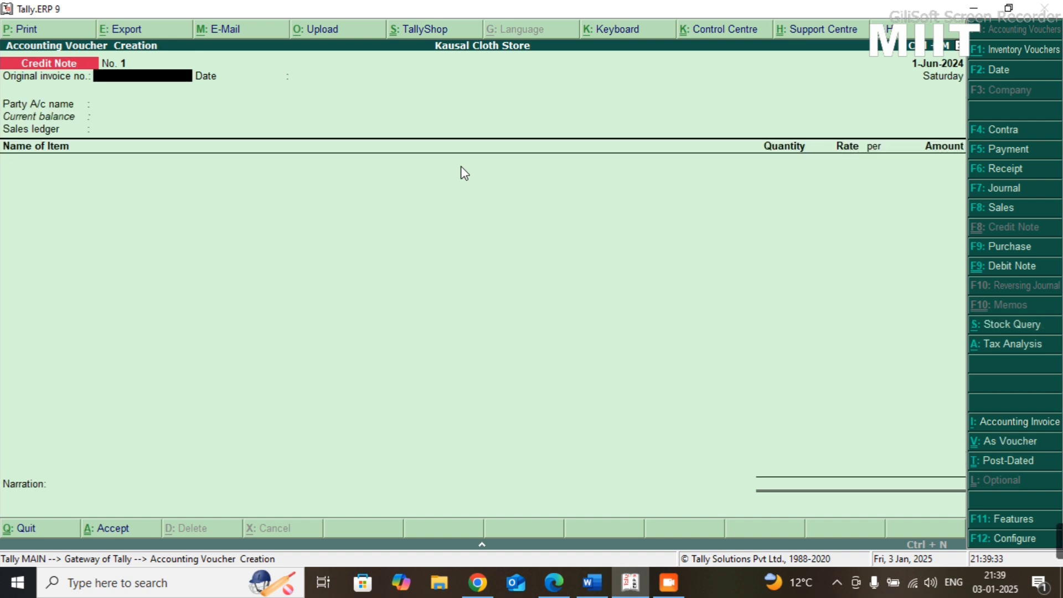
# - Enter original invoice number 12 dated 1-Jun-2024, choose Trisha Cloth Center as the party, and accept its details with the Sale ledger
pyautogui.write('12')
pyautogui.press('Return')
pyautogui.press('Return')
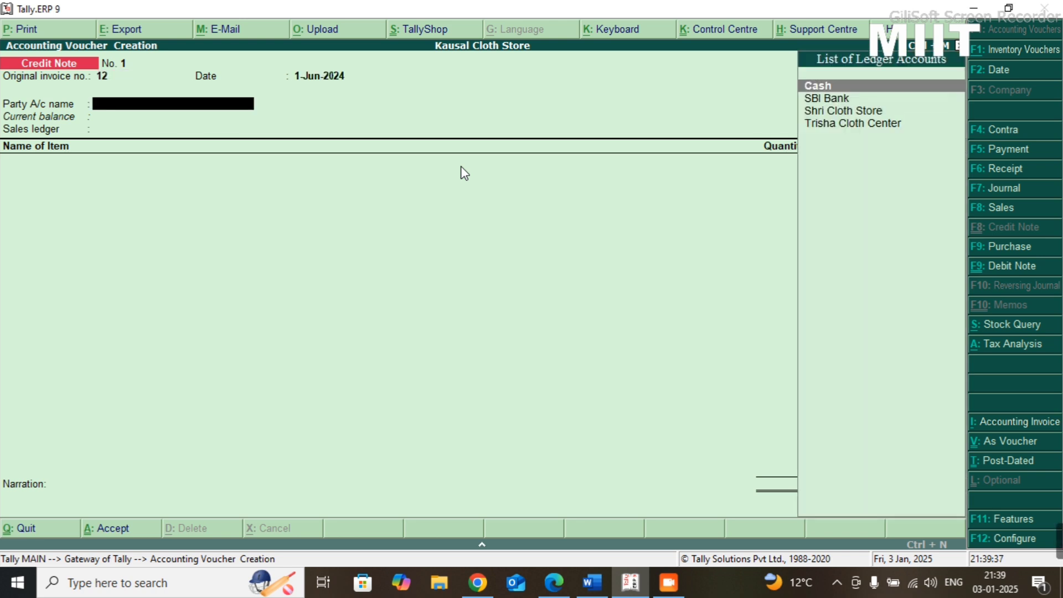
pyautogui.press('Down')
pyautogui.press('Down')
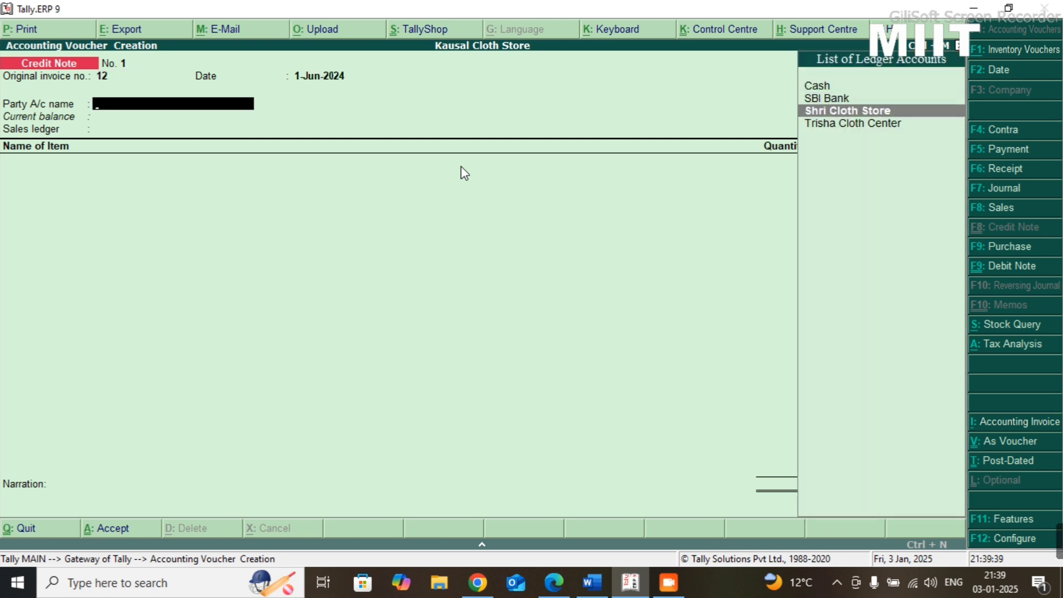
pyautogui.press('Down')
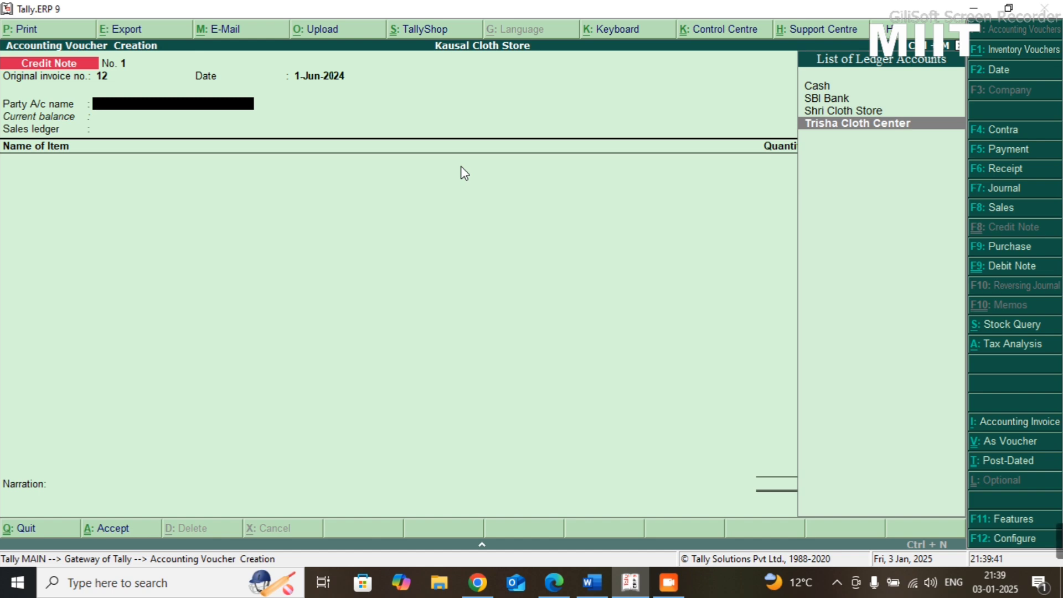
pyautogui.press('Return')
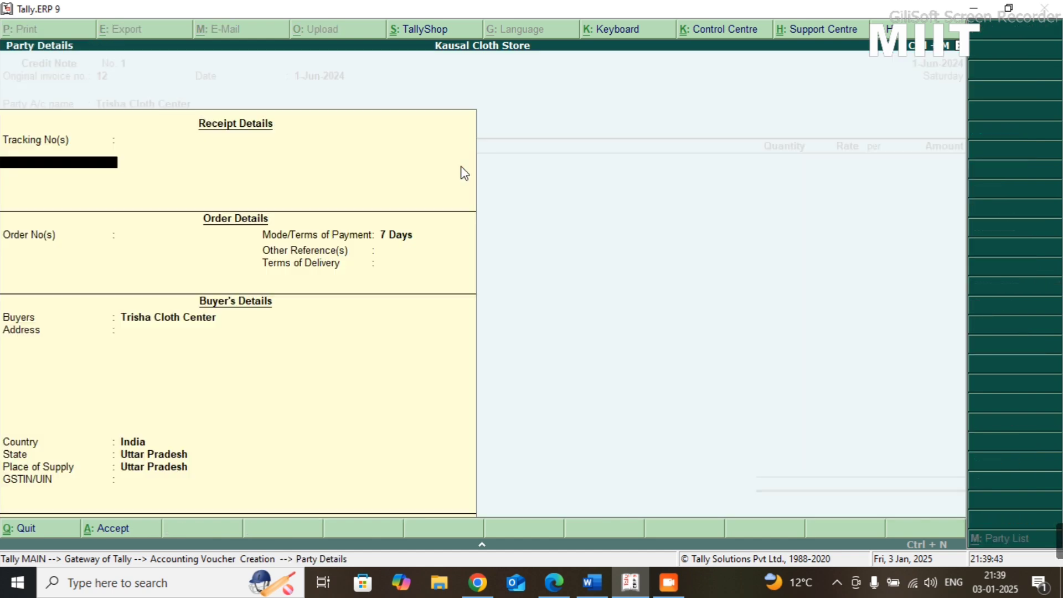
pyautogui.hotkey('ctrl', 'a')
pyautogui.press('Return')
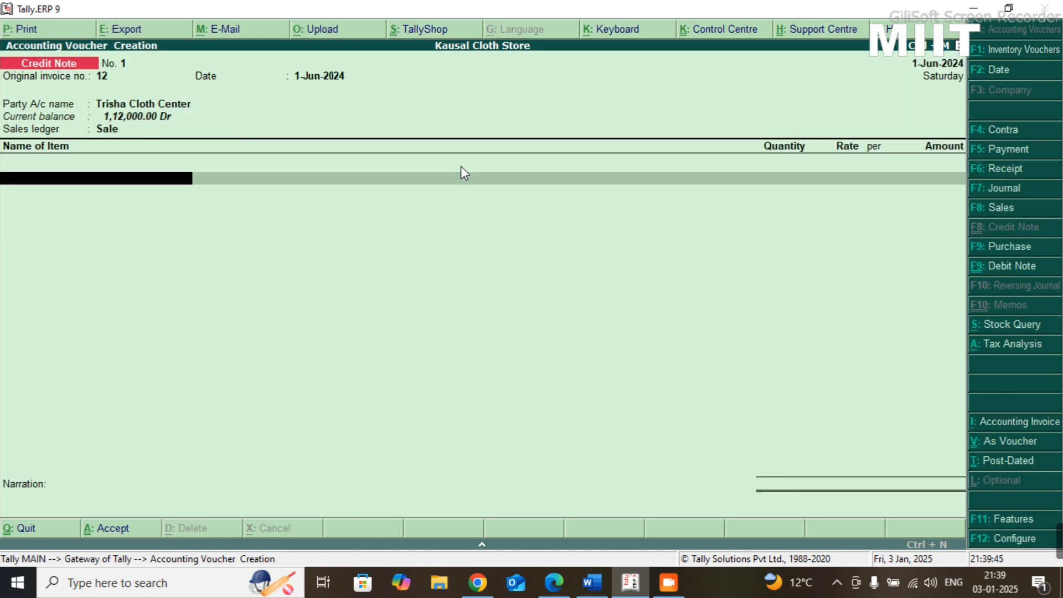
# - Add the Cloth item to the credit note for 10000 and finish the entry list without tax ledgers
pyautogui.press('Down')
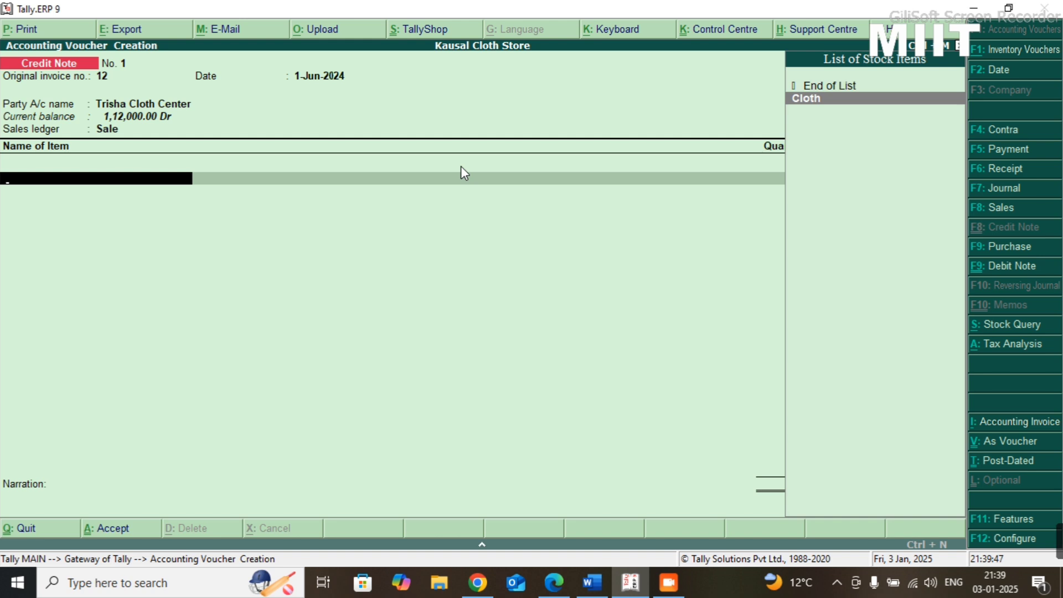
pyautogui.press('Return')
pyautogui.write('1')
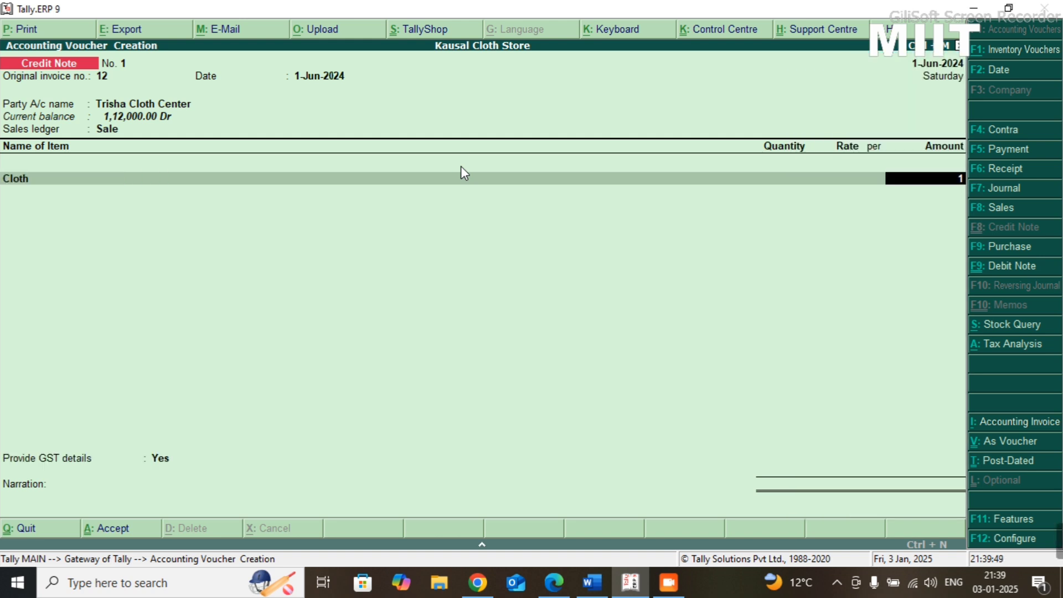
pyautogui.write('0000')
pyautogui.press('Return')
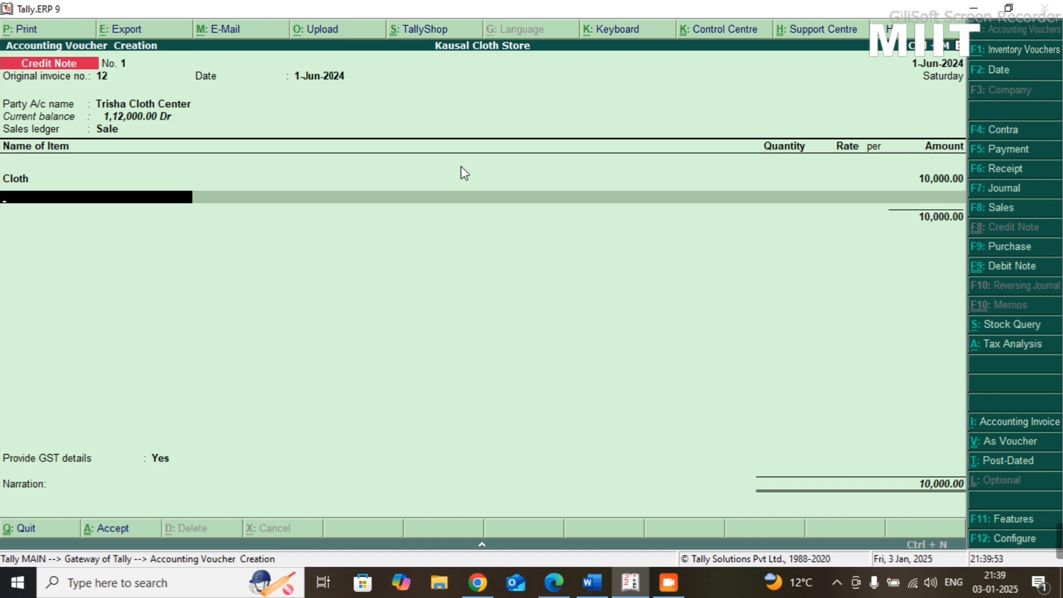
pyautogui.press('Return')
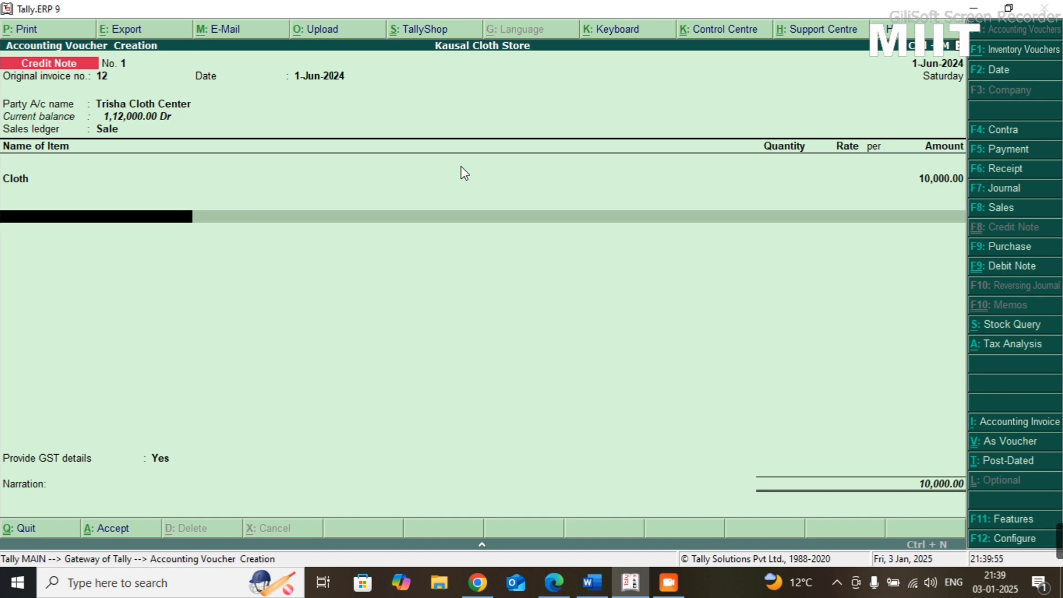
pyautogui.press('Return')
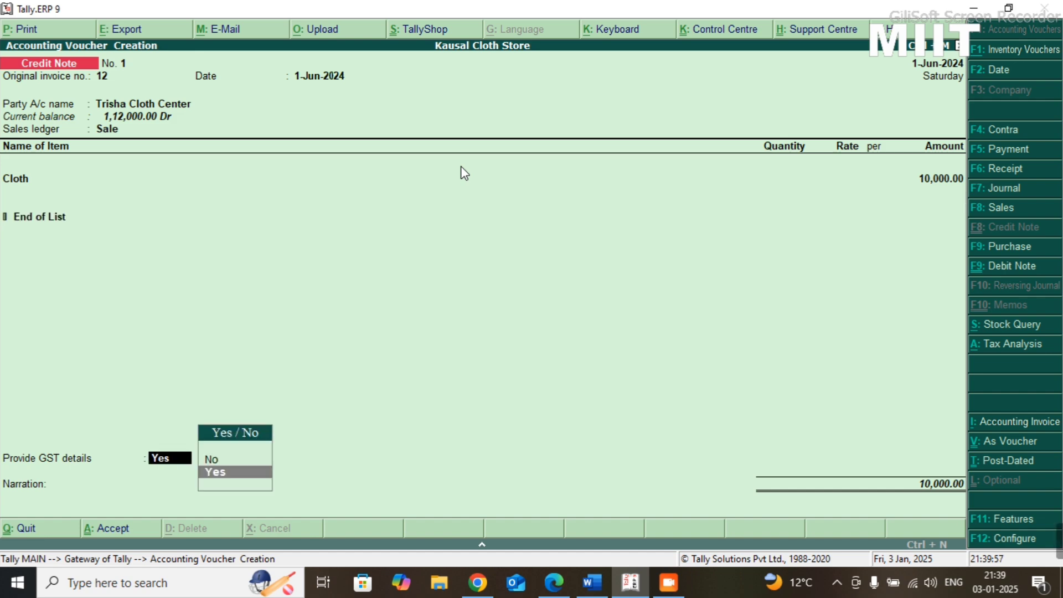
# - Provide GST details for the credit note with 01-Sales Return as the reason, leaving the buyer's debit note number and date blank
pyautogui.press('Return')
pyautogui.press('Return')
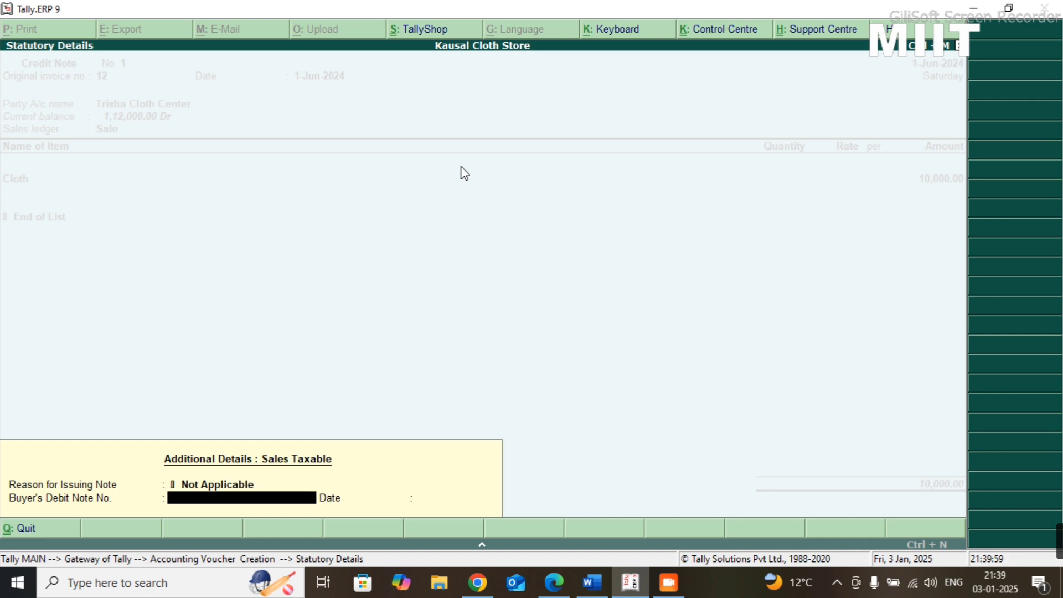
pyautogui.press('BackSpace')
pyautogui.press('Down')
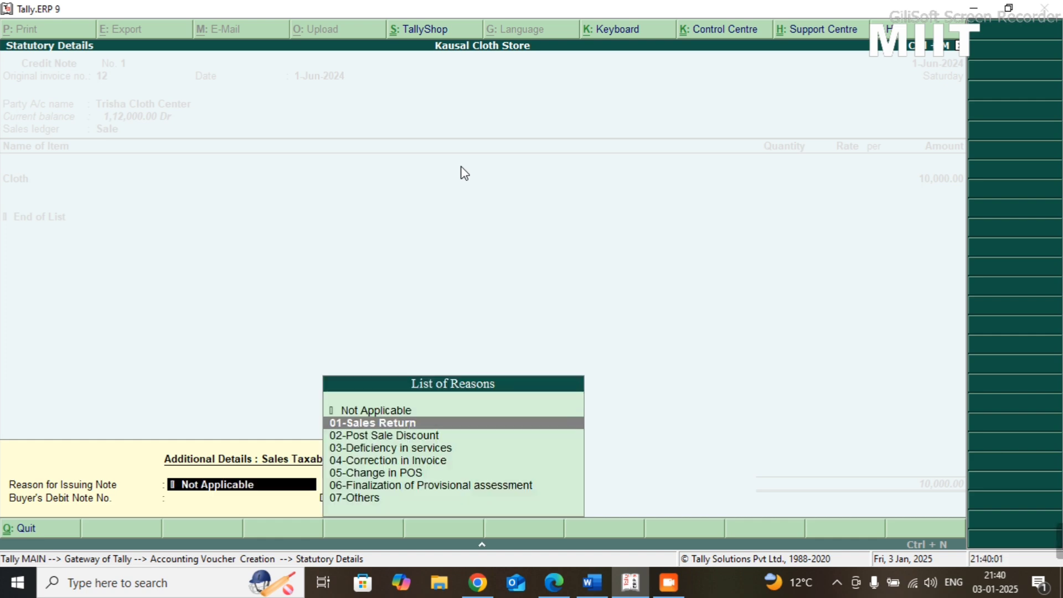
pyautogui.press('Return')
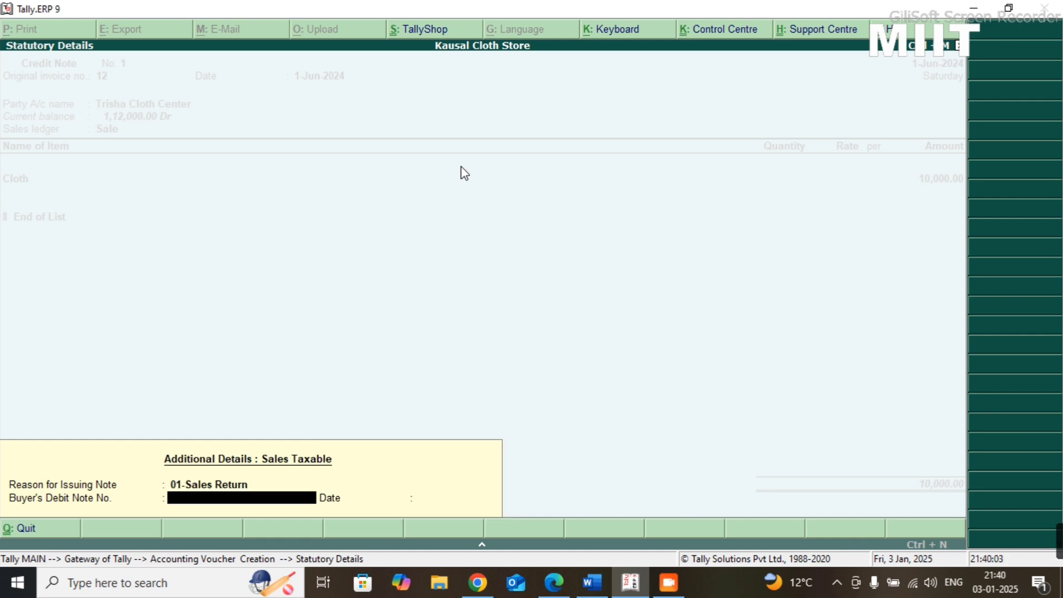
pyautogui.press('Return')
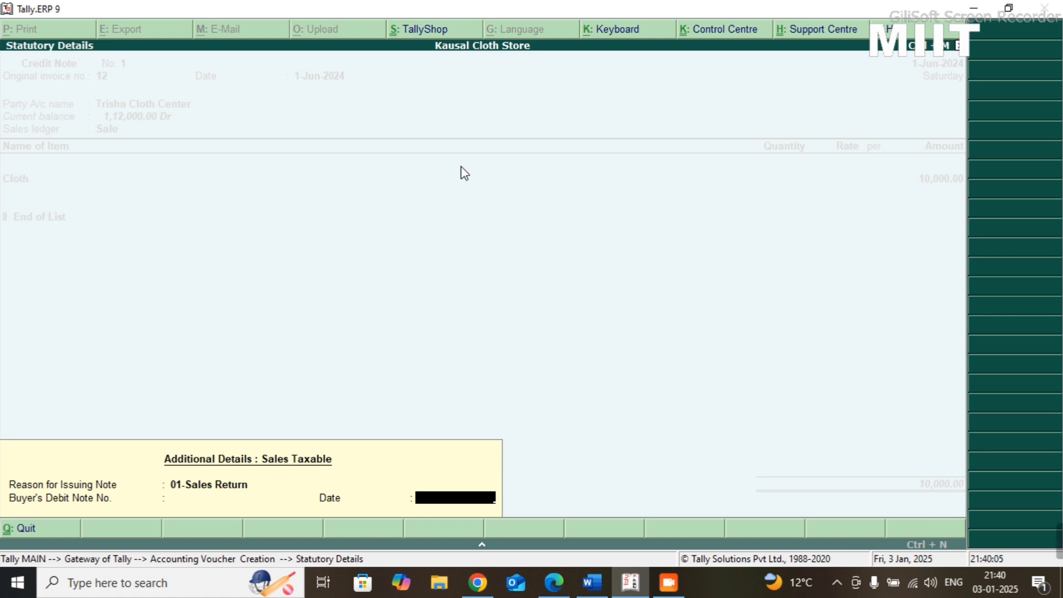
pyautogui.press('Return')
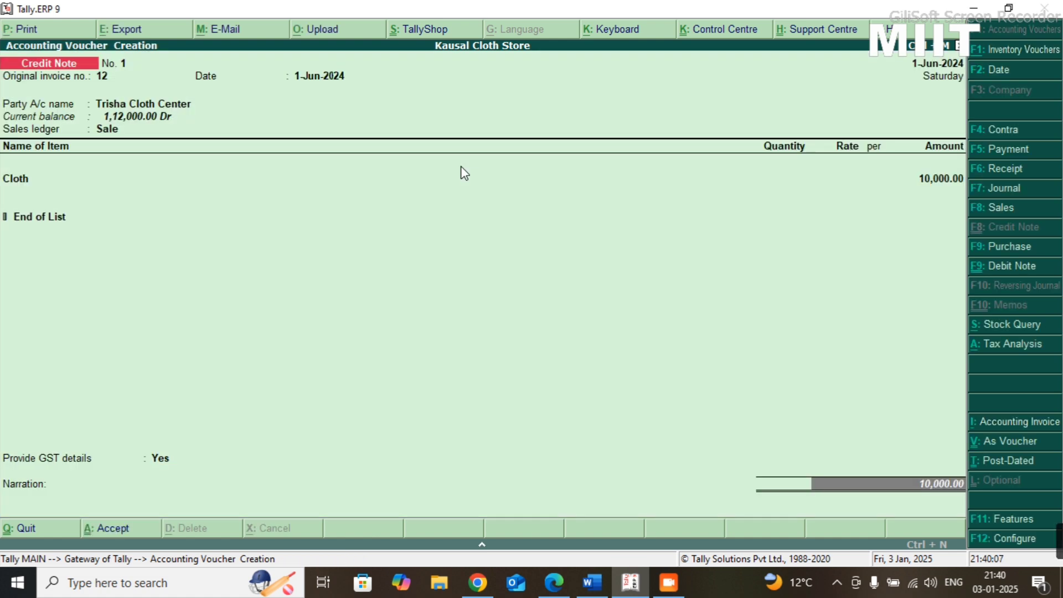
pyautogui.press('Return')
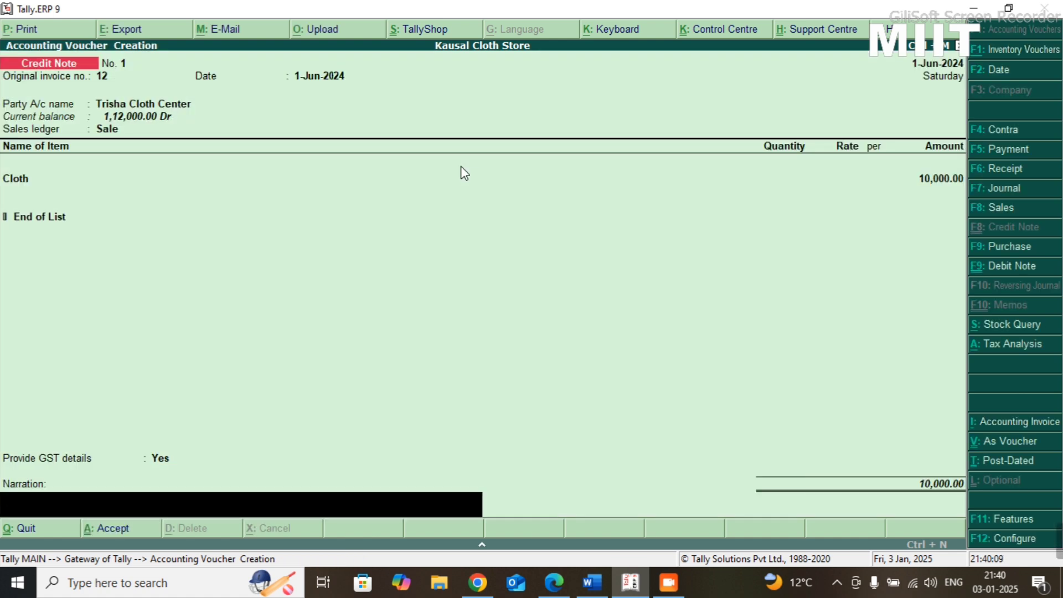
pyautogui.press('BackSpace')
pyautogui.press('BackSpace')
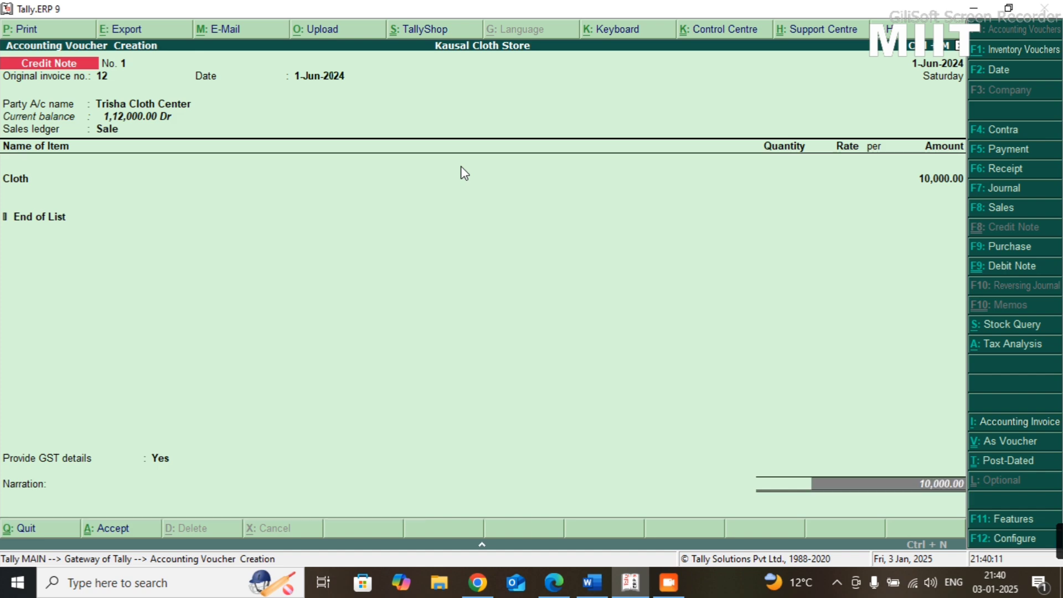
pyautogui.press('BackSpace')
pyautogui.press('Return')
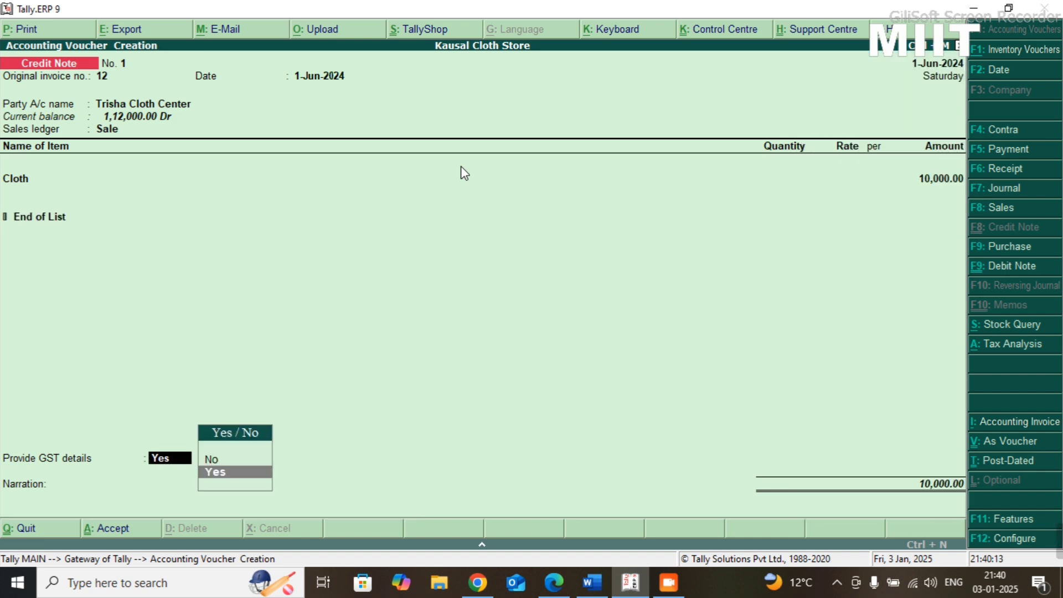
# - Set the reason for issuing the note to Not Applicable and save the credit note without a narration
pyautogui.press('Return')
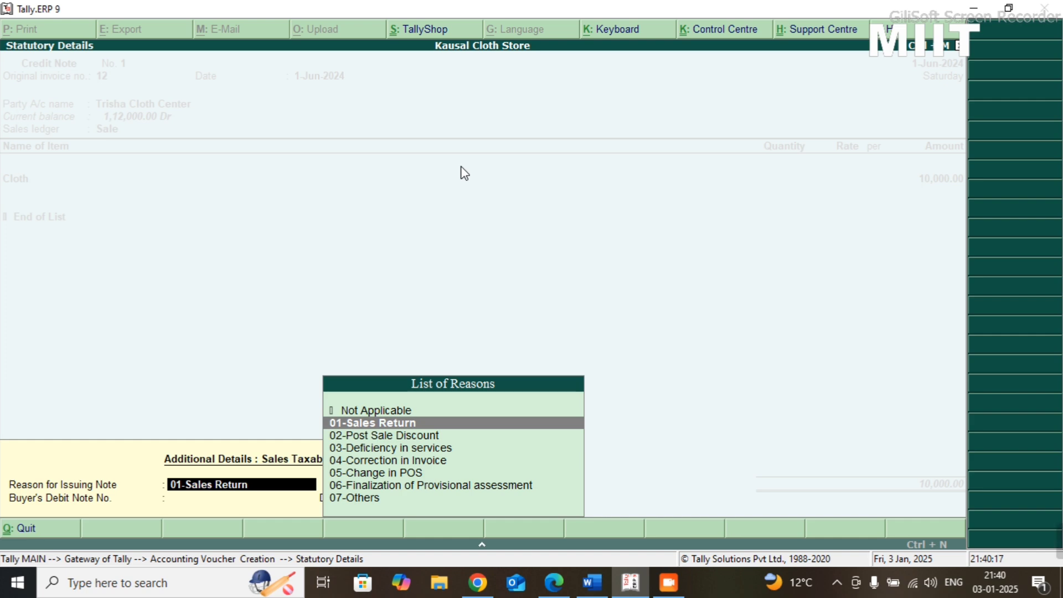
pyautogui.press('Up')
pyautogui.press('Return')
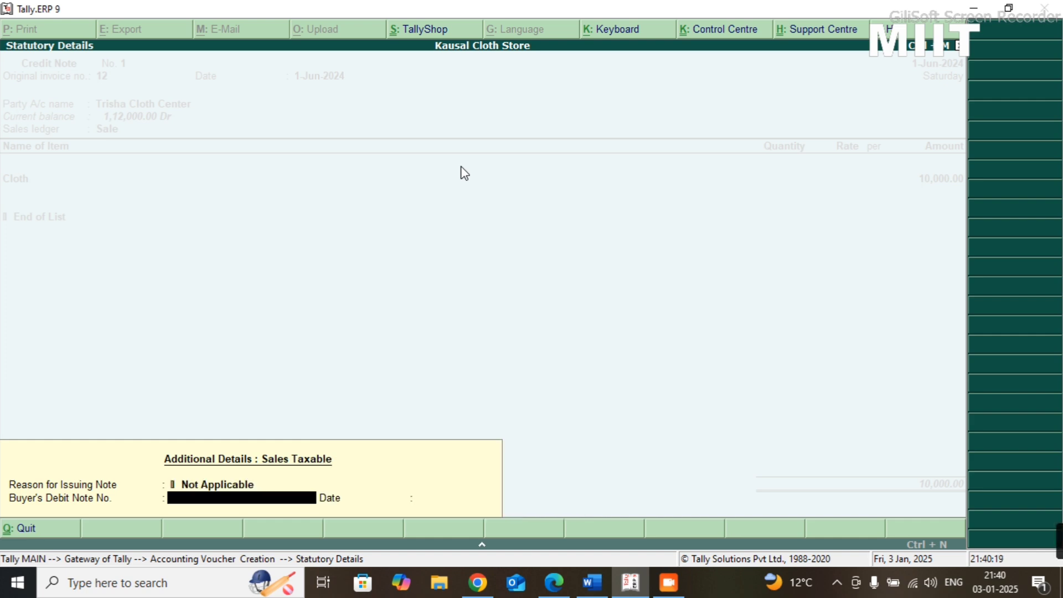
pyautogui.press('BackSpace')
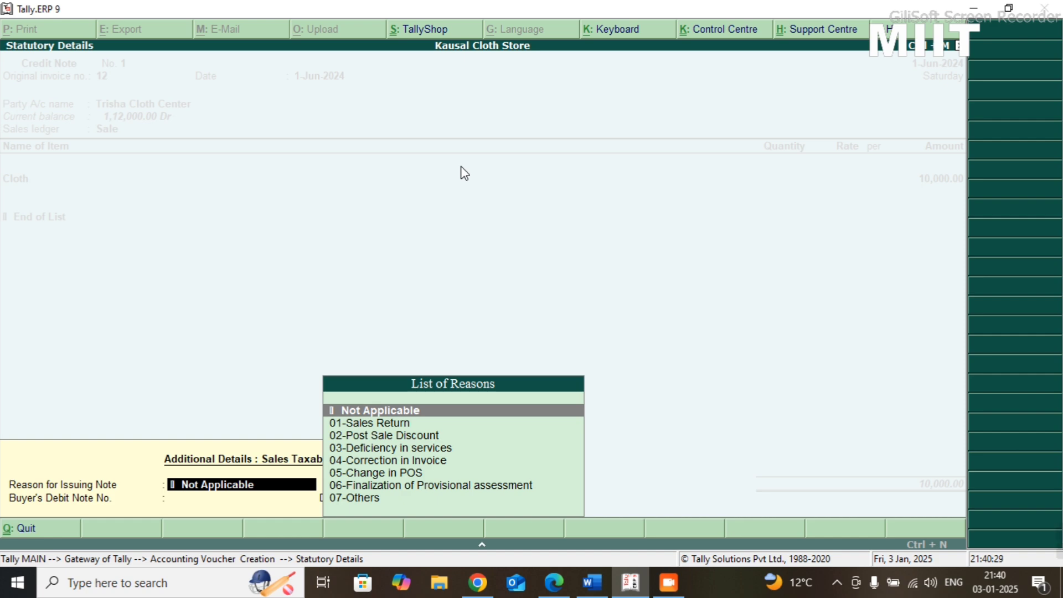
pyautogui.press('Return')
pyautogui.press('Return')
pyautogui.press('Return')
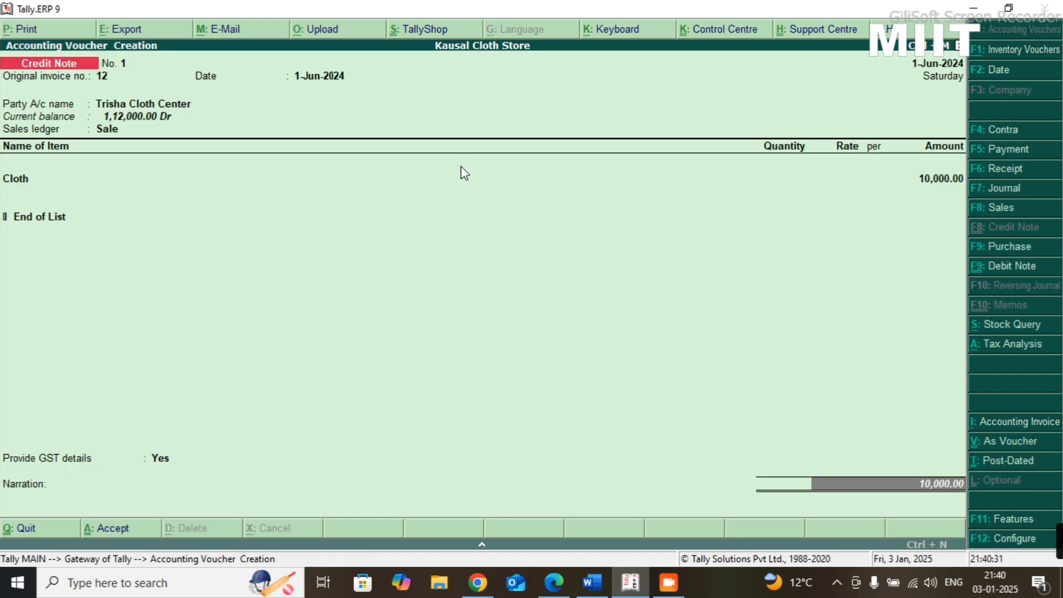
pyautogui.press('Return')
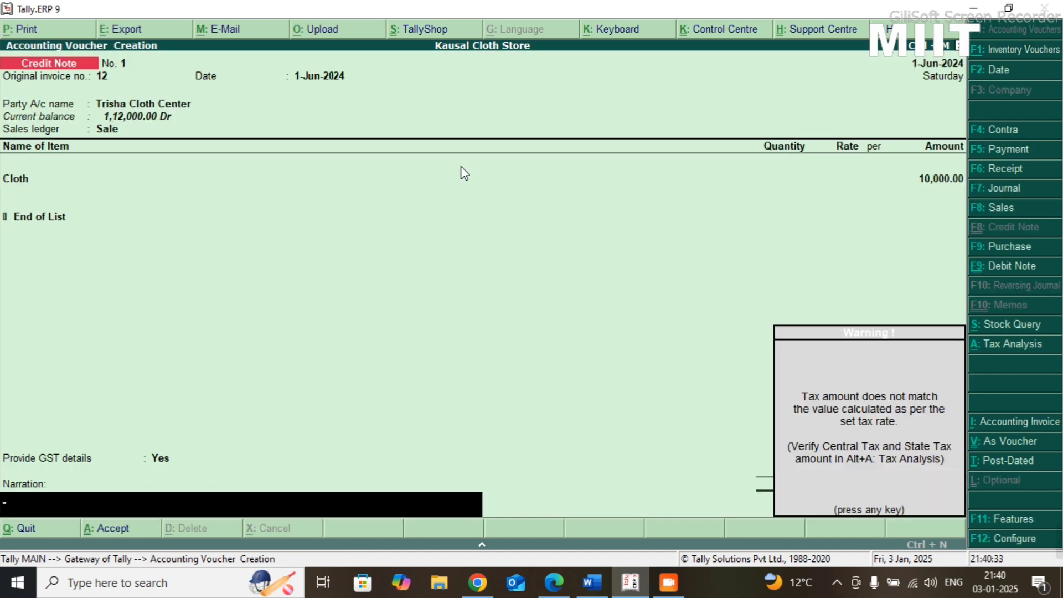
pyautogui.press('Return')
pyautogui.press('Return')
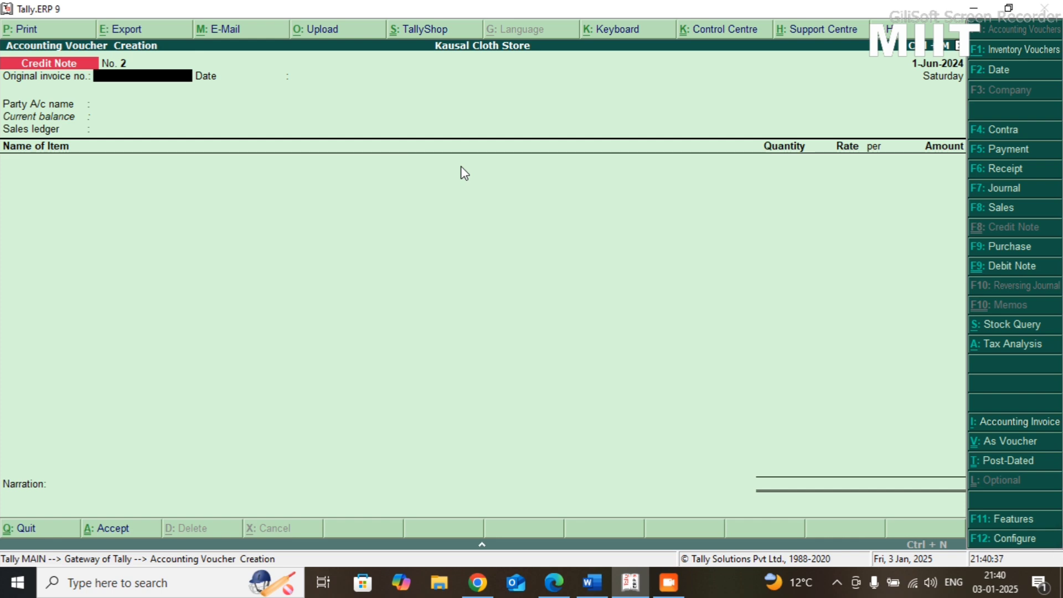
# - Reopen saved credit note No. 1 for alteration and keep its party details up to the Cloth item line
pyautogui.press('pageup')
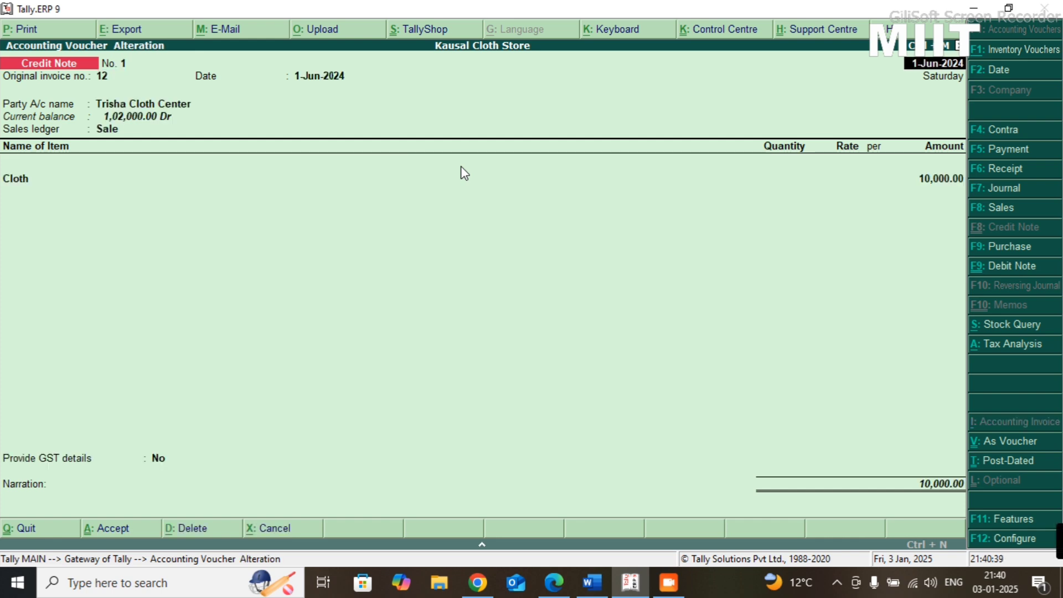
pyautogui.press('Return')
pyautogui.press('Return')
pyautogui.press('Return')
pyautogui.press('Return')
pyautogui.press('Return')
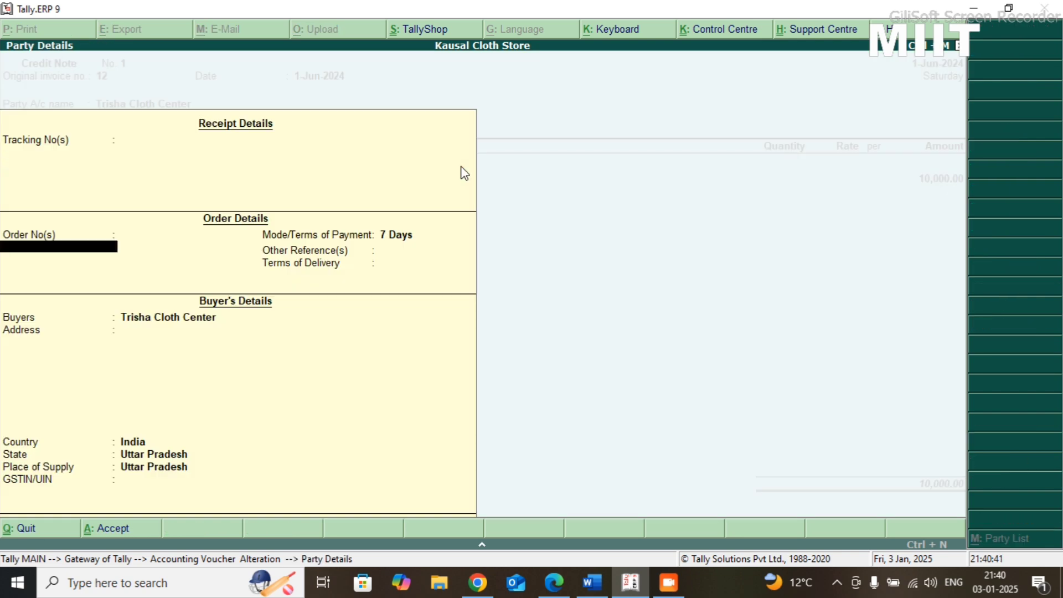
pyautogui.press('Return')
pyautogui.press('Return')
pyautogui.press('Return')
pyautogui.press('Return')
pyautogui.press('Return')
pyautogui.press('Return')
pyautogui.press('Return')
pyautogui.press('Return')
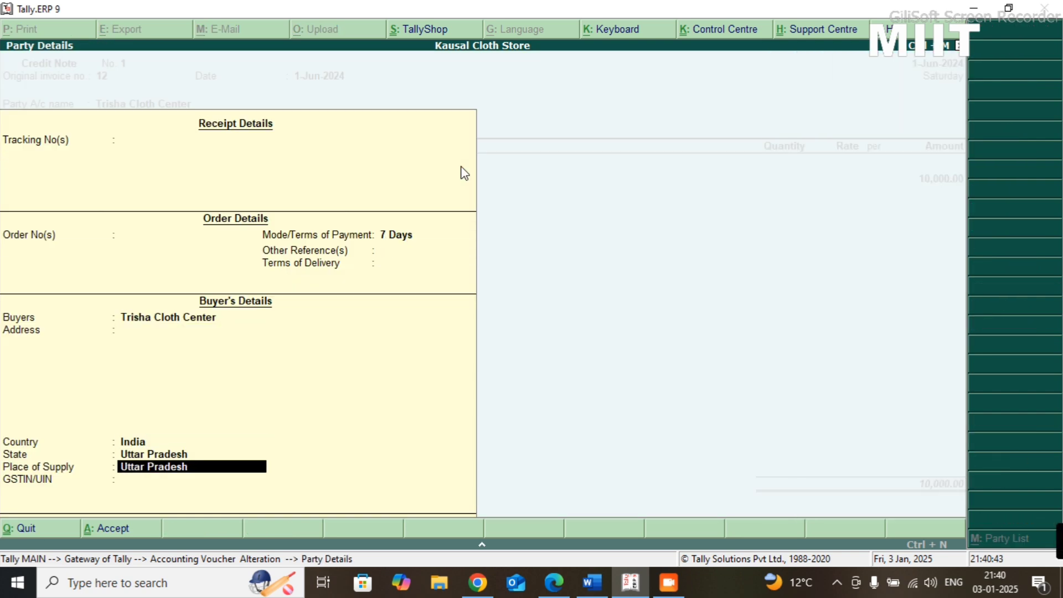
# - Add the CGST and SGST ledgers below the Cloth item, accepting the calculated tax amounts
pyautogui.press('Return')
pyautogui.press('Return')
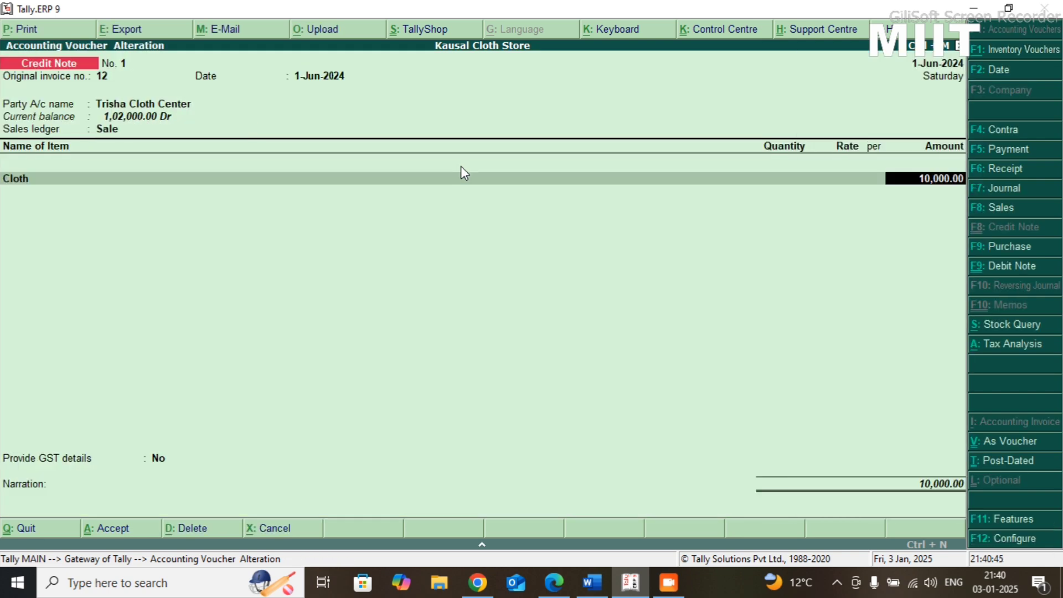
pyautogui.press('Return')
pyautogui.press('Return')
pyautogui.write('Cgst')
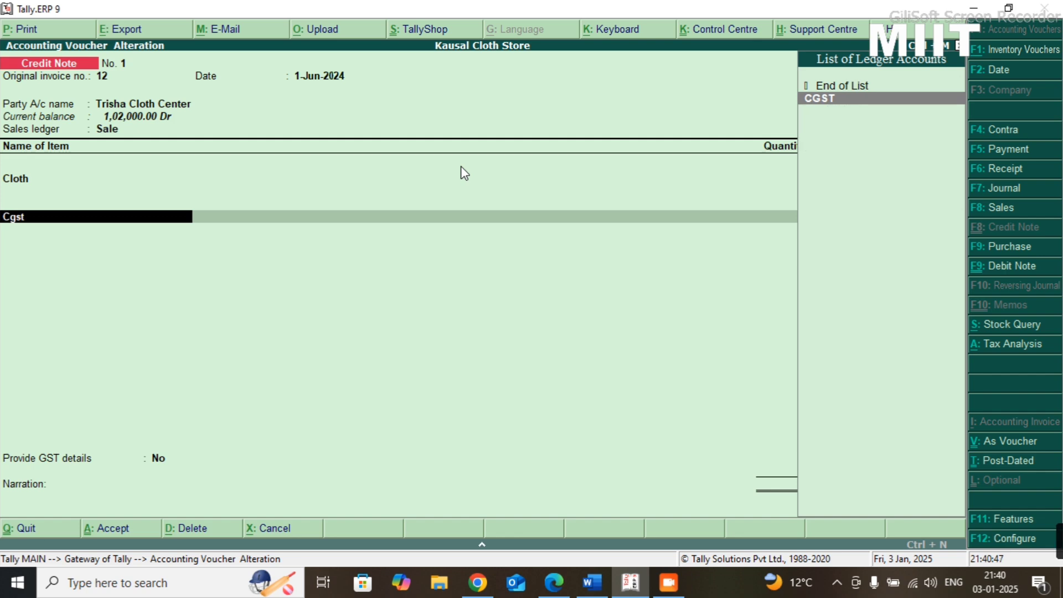
pyautogui.press('Return')
pyautogui.press('Return')
pyautogui.press('Return')
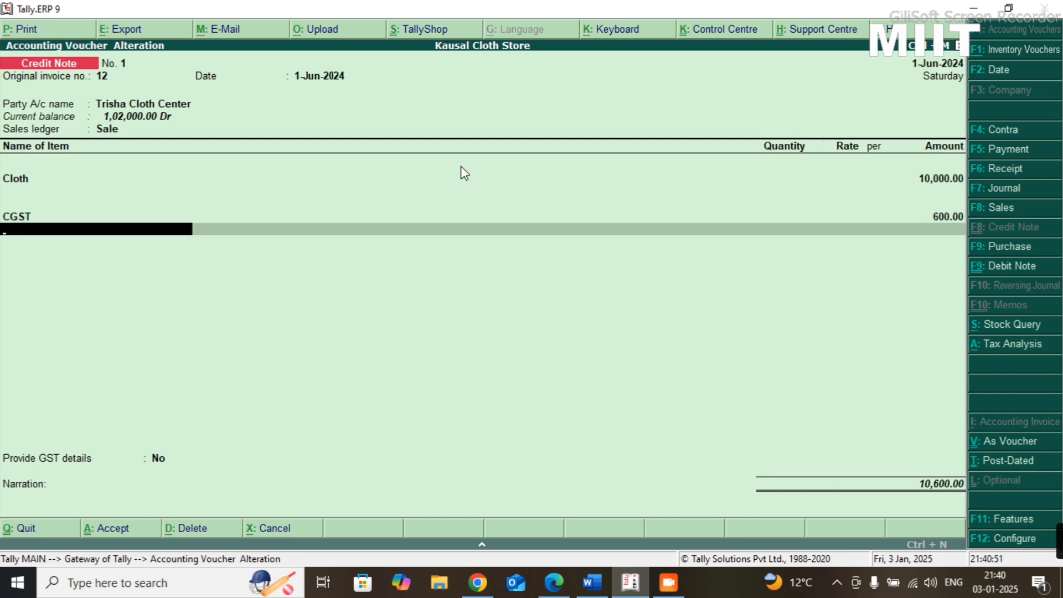
pyautogui.write('Sgst')
pyautogui.press('Return')
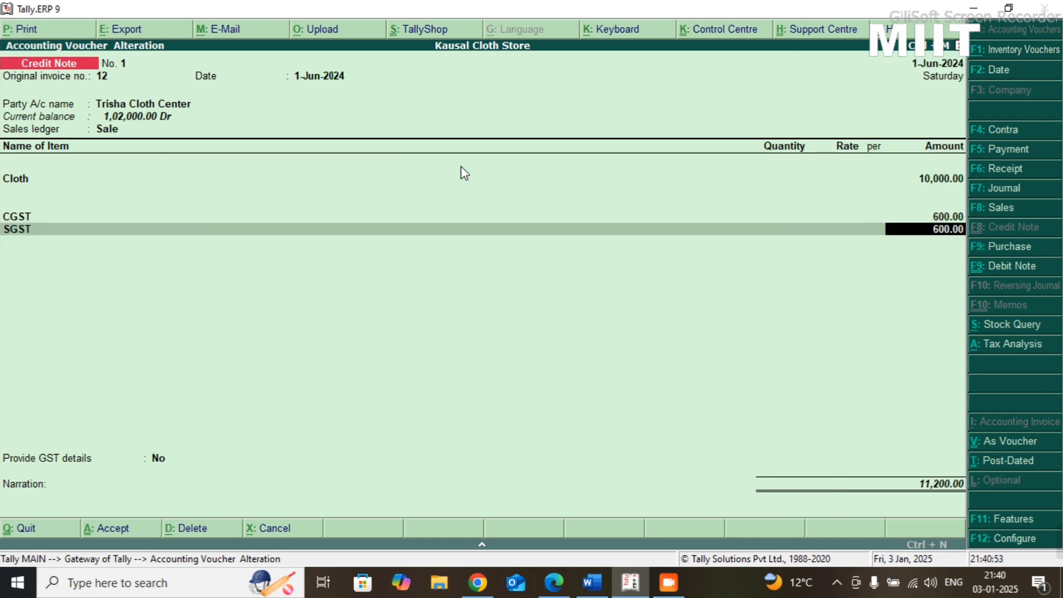
pyautogui.press('Return')
# - Save the altered credit note with GST details set to No and no narration, and check the next Practice-08 transaction
pyautogui.press('Return')
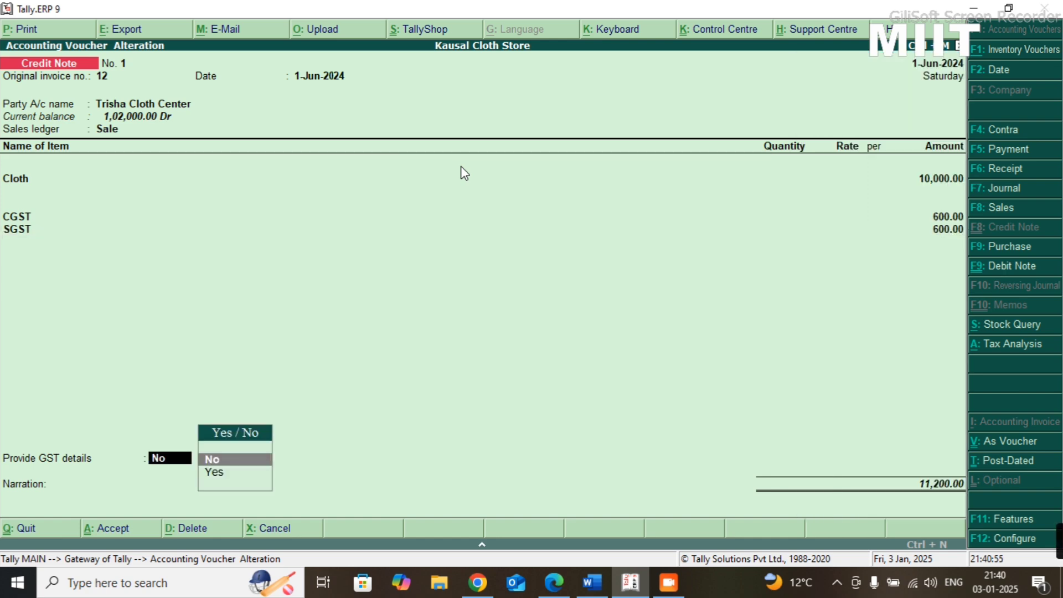
pyautogui.press('Return')
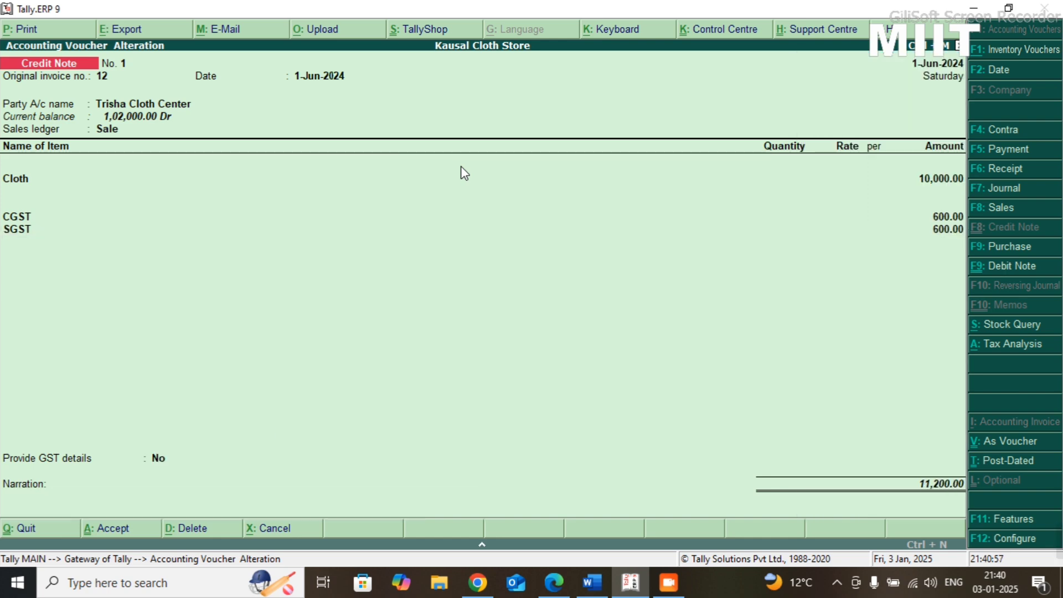
pyautogui.press('Return')
pyautogui.press('Return')
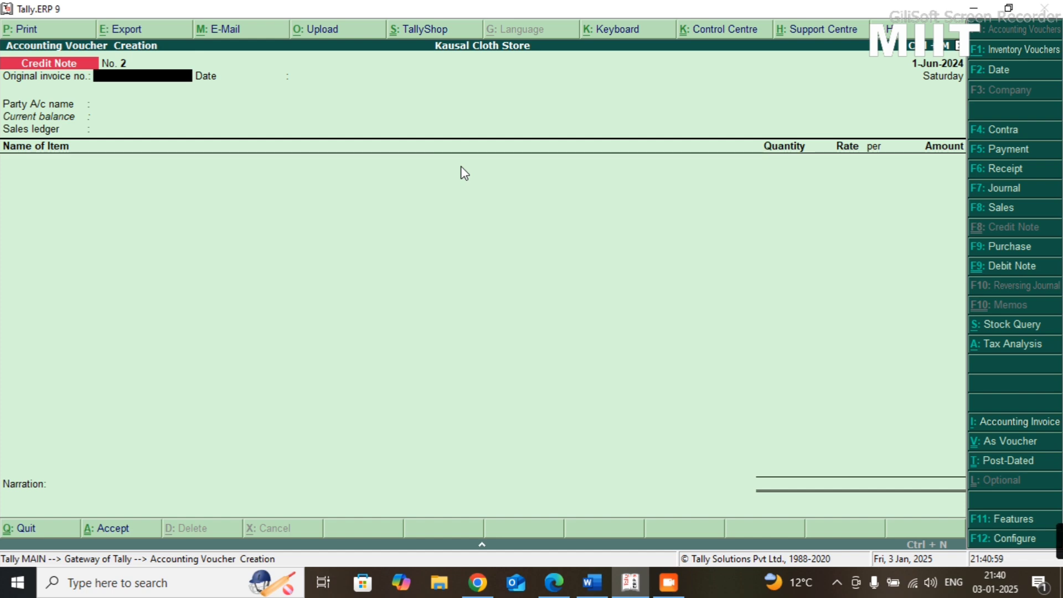
pyautogui.hotkey('alt', 'Tab')
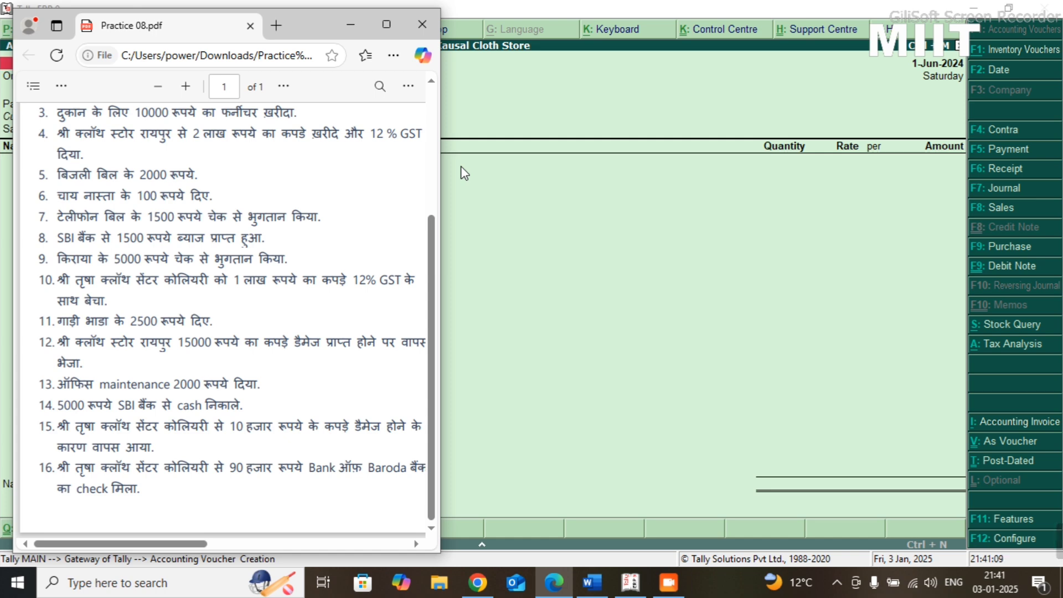
# - Start a receipt voucher with SBI Bank as the account and enter Trisha Cloth Center for 90,000
pyautogui.hotkey('alt', 'Tab')
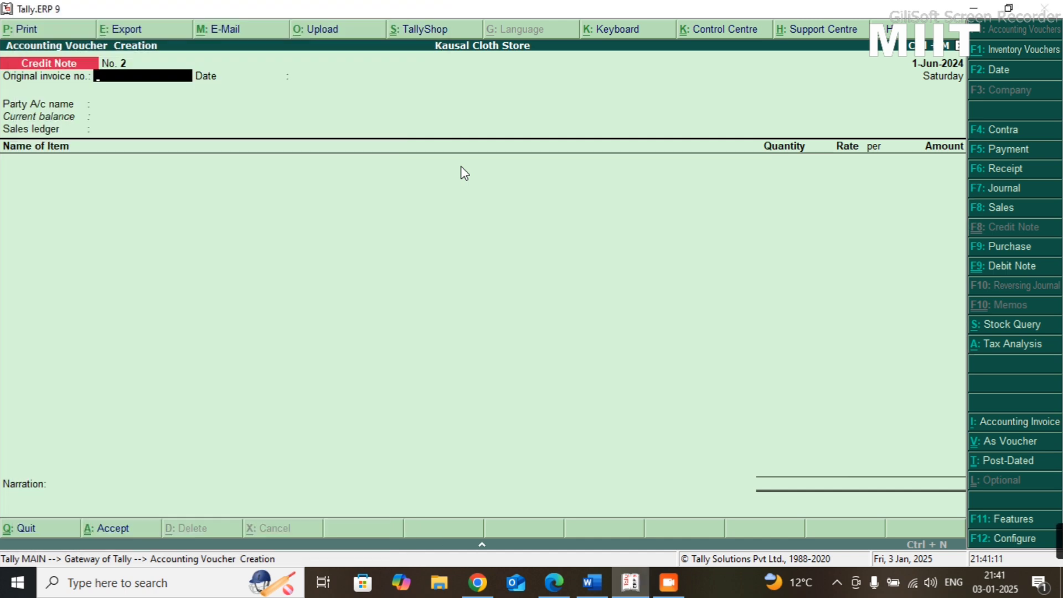
pyautogui.click(1020, 168)
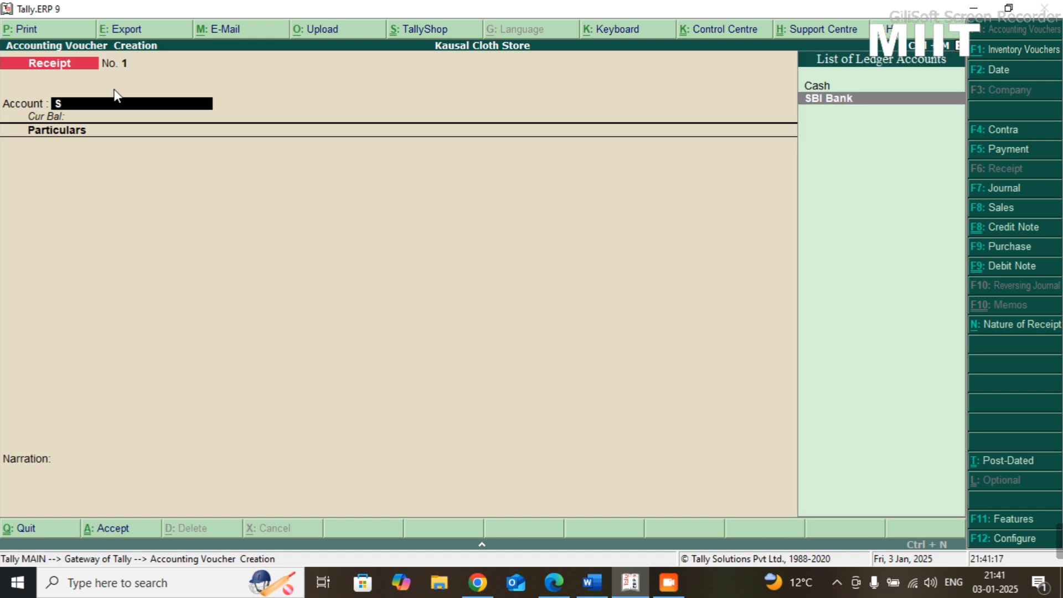
pyautogui.write('Sbi')
pyautogui.press('Return')
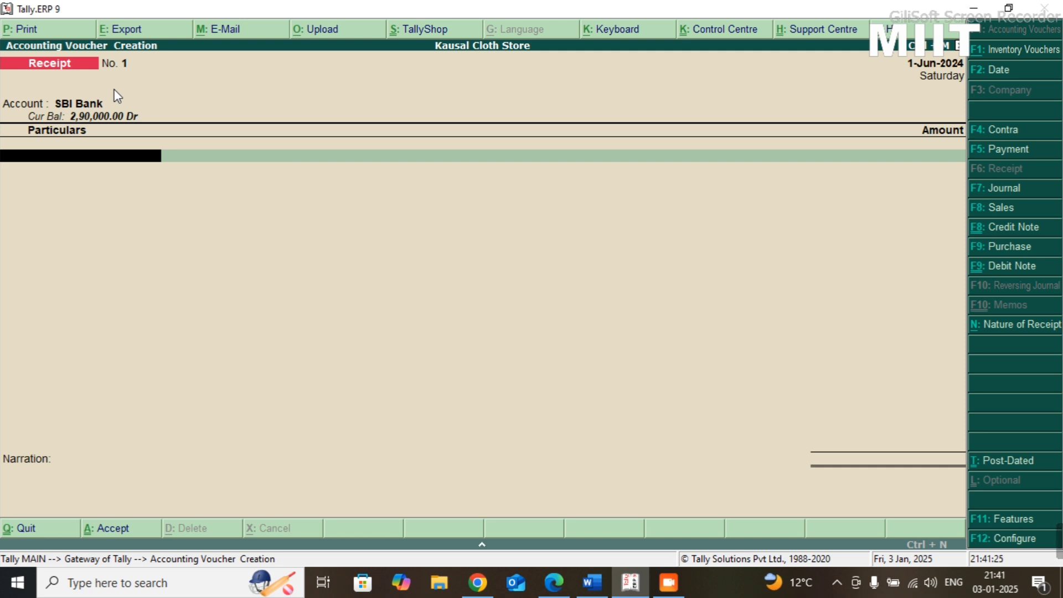
pyautogui.write('Tri')
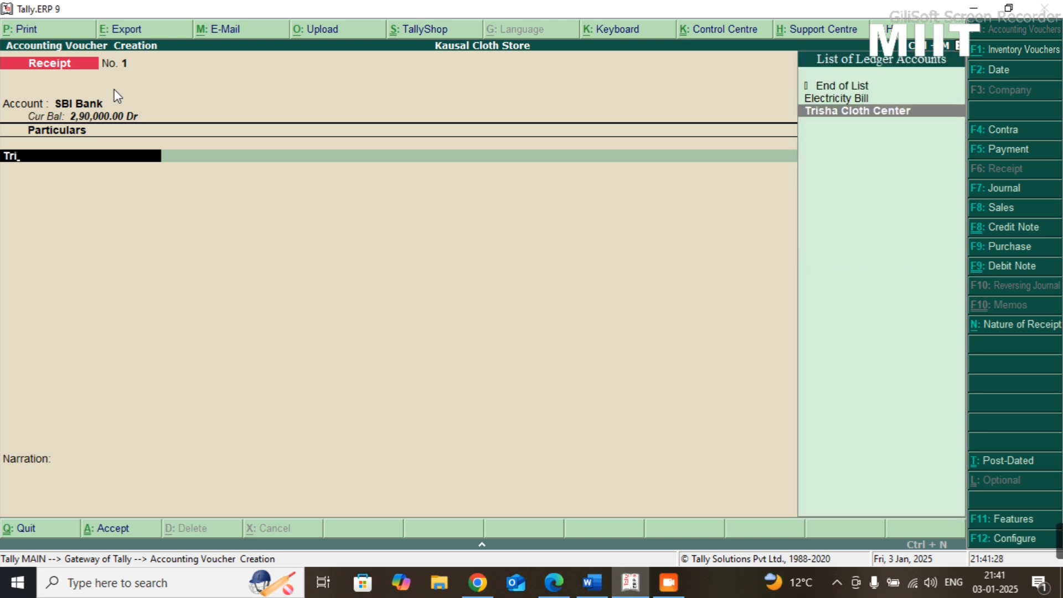
pyautogui.press('Return')
pyautogui.write('90000')
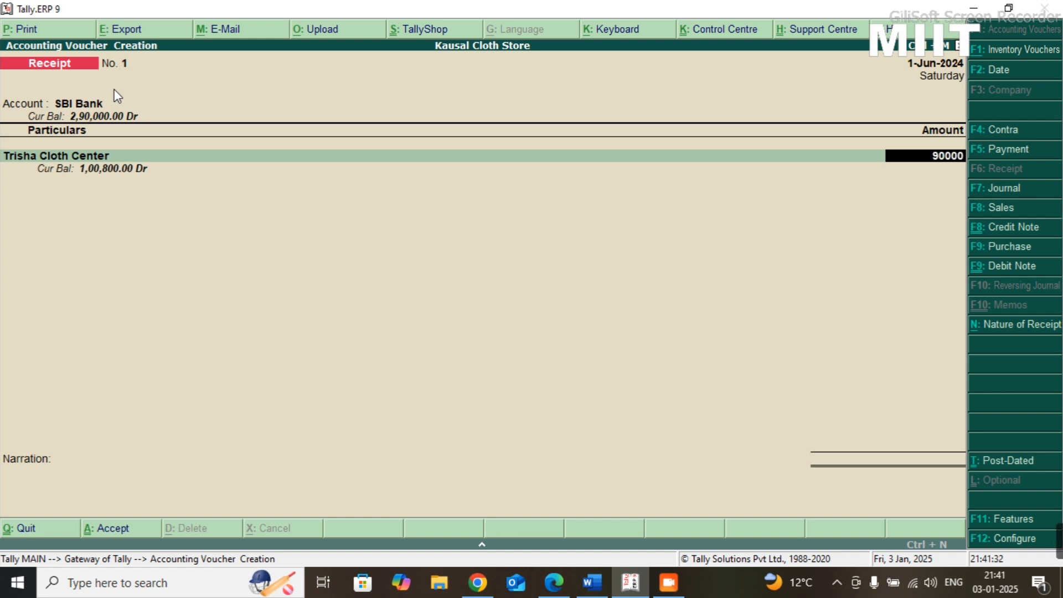
pyautogui.press('Return')
# - Allocate the Trisha Cloth Center receipt as Agst Ref to pending bill 1 and finish the particulars list
pyautogui.press('Return')
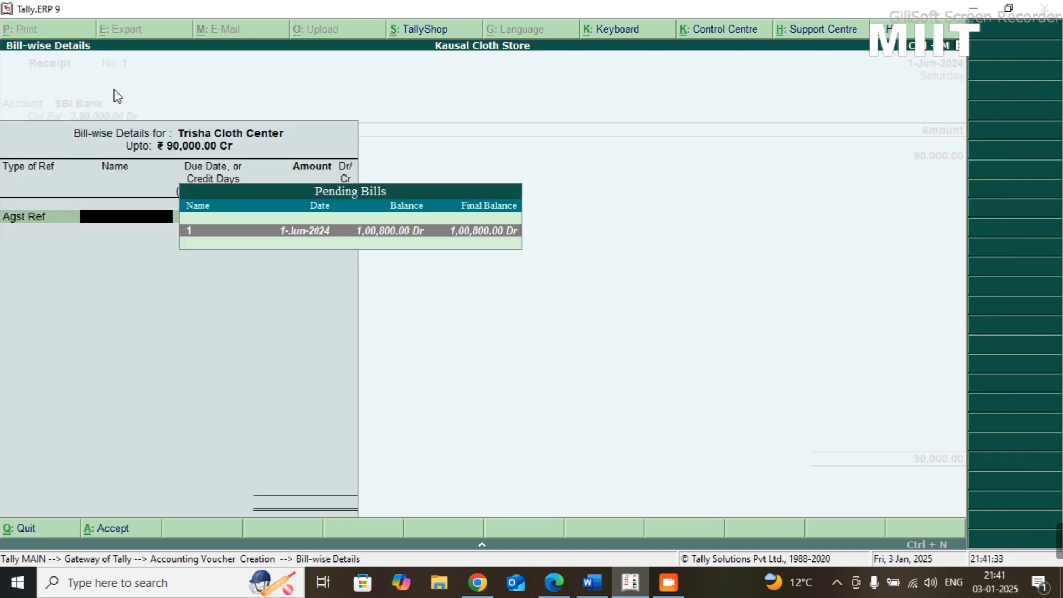
pyautogui.press('Return')
pyautogui.press('Return')
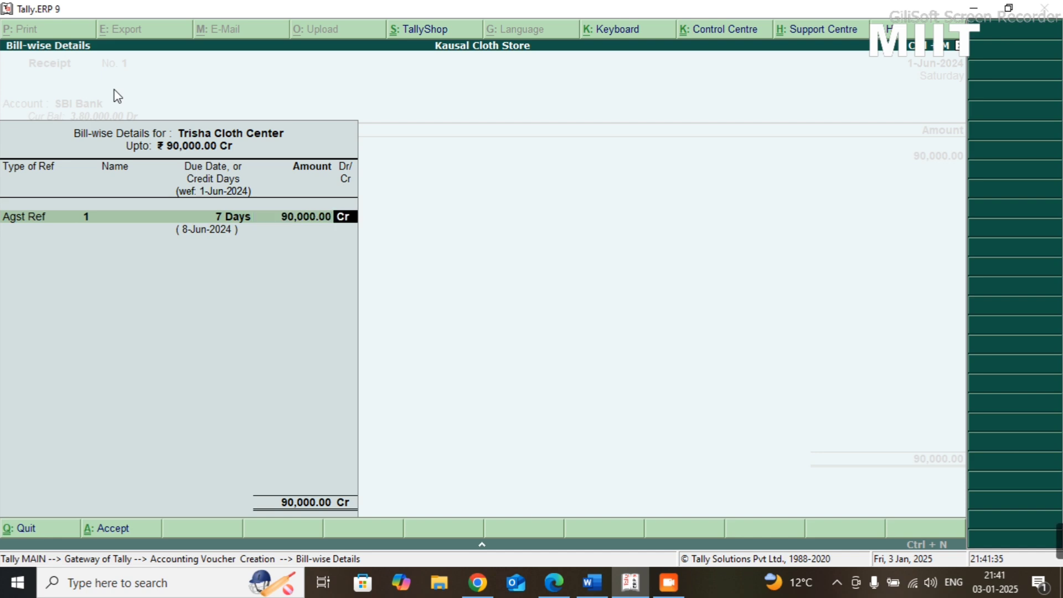
pyautogui.press('Return')
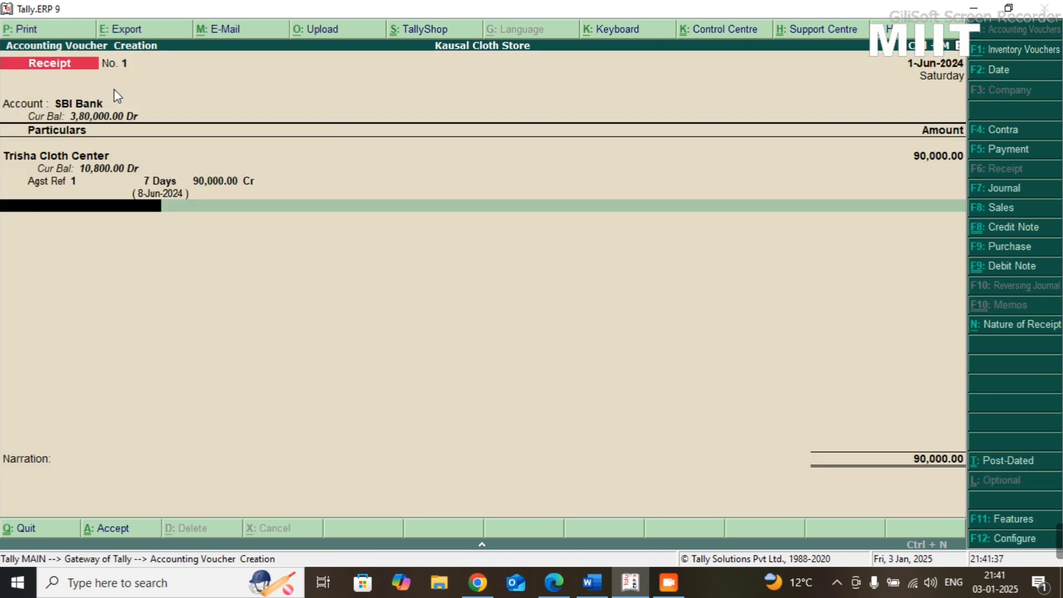
pyautogui.press('Return')
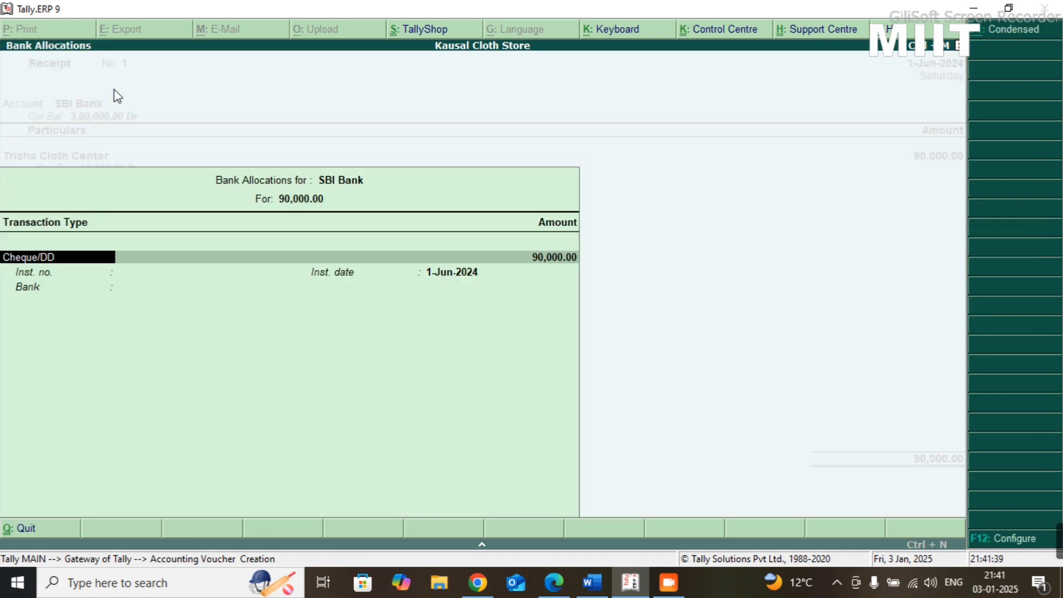
# - Record the SBI Bank allocation as Cheque/DD for the full amount, enter the instrument number, and keep the instrument date 1-Jun-2024
pyautogui.press('Return')
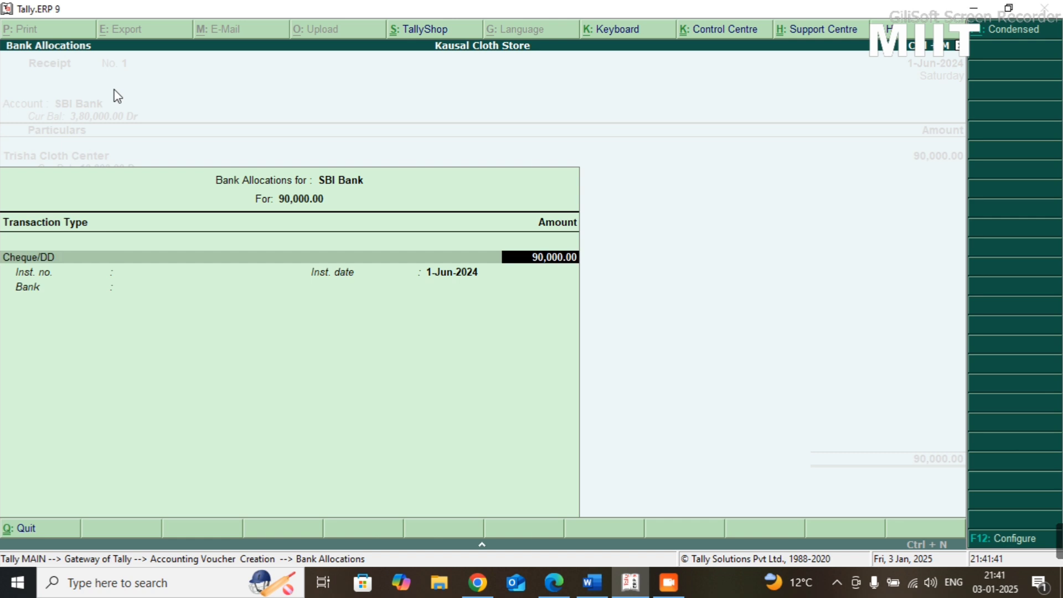
pyautogui.press('Return')
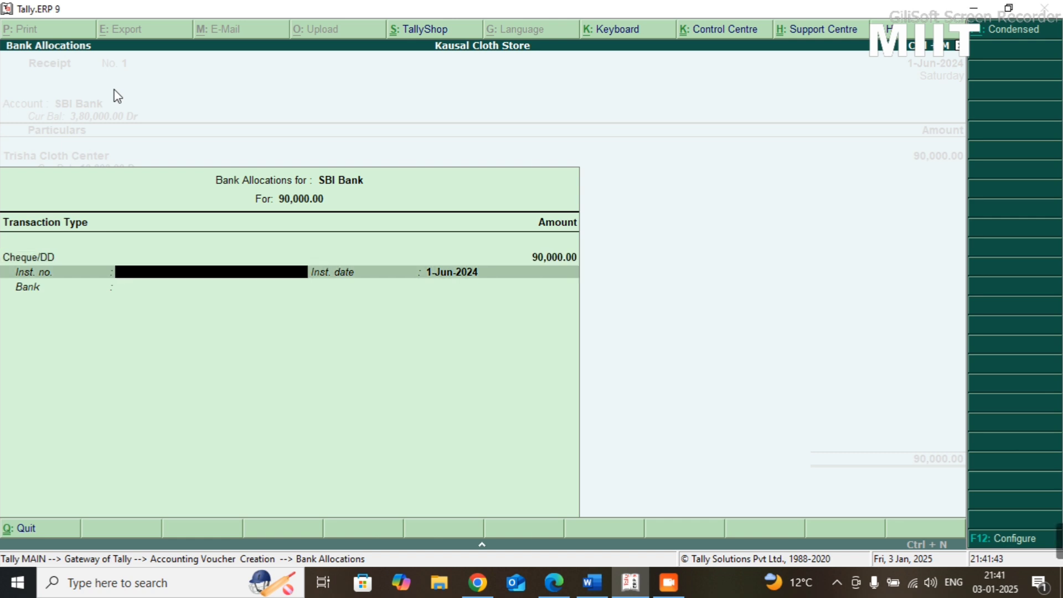
pyautogui.write('8665451658461')
pyautogui.press('Return')
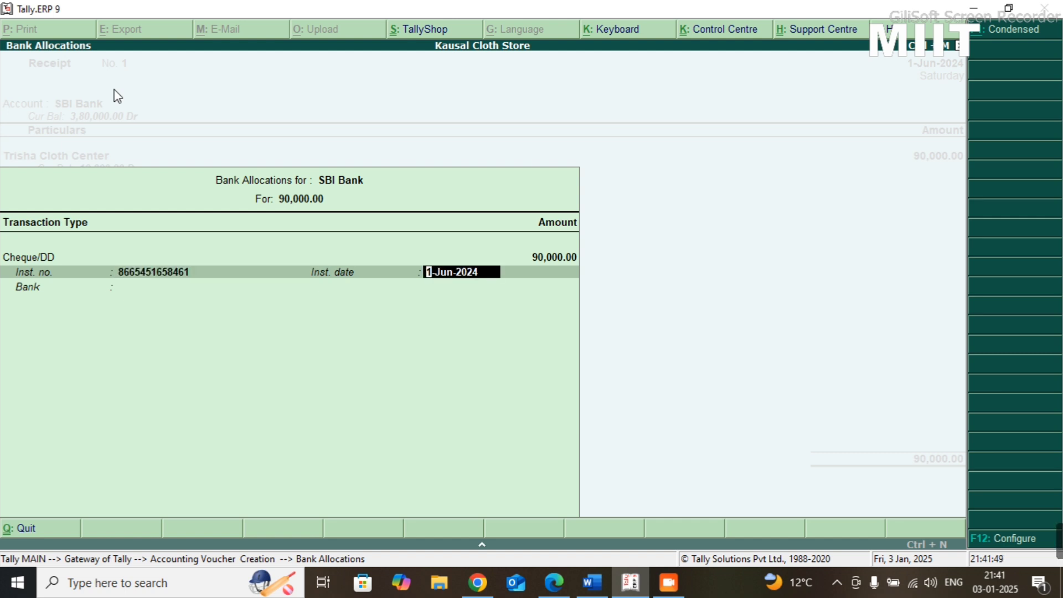
pyautogui.press('Return')
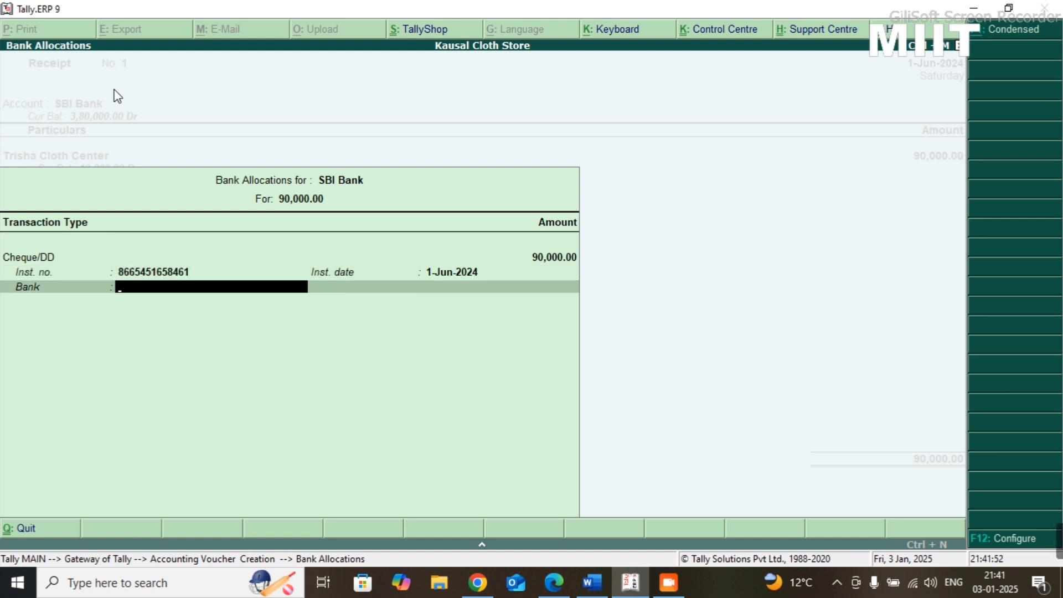
# - Specify Bank of Baroda as the cheque's bank and save the receipt voucher without a narration
pyautogui.write('S')
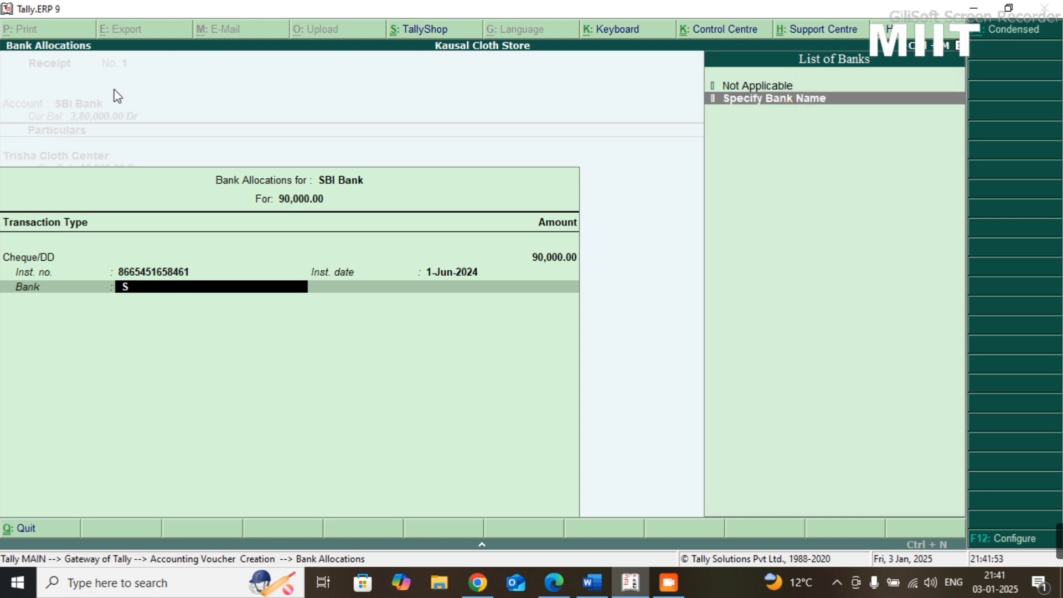
pyautogui.press('Return')
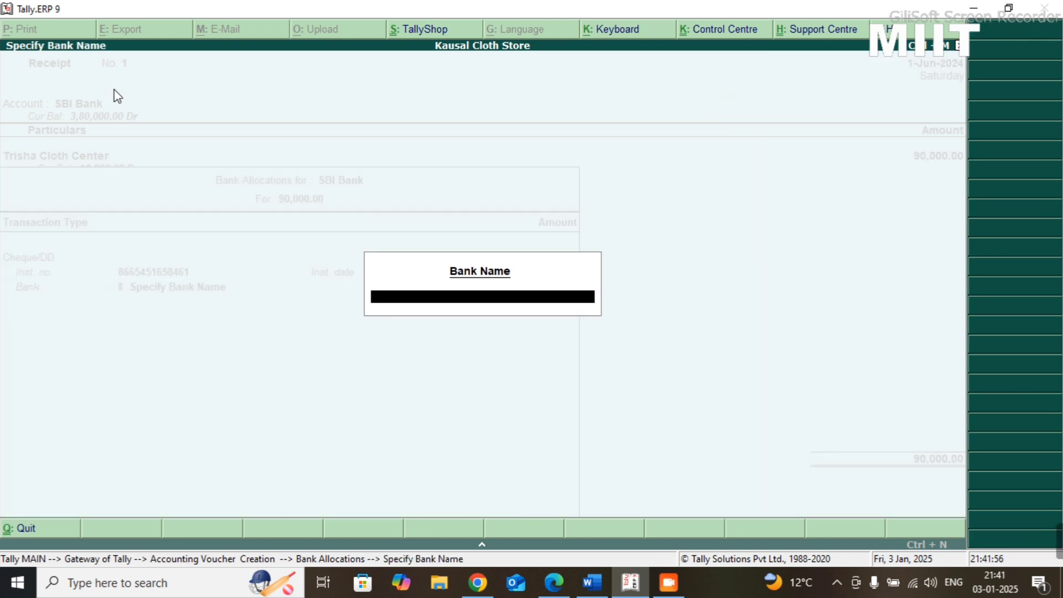
pyautogui.write('Bank of Baroda')
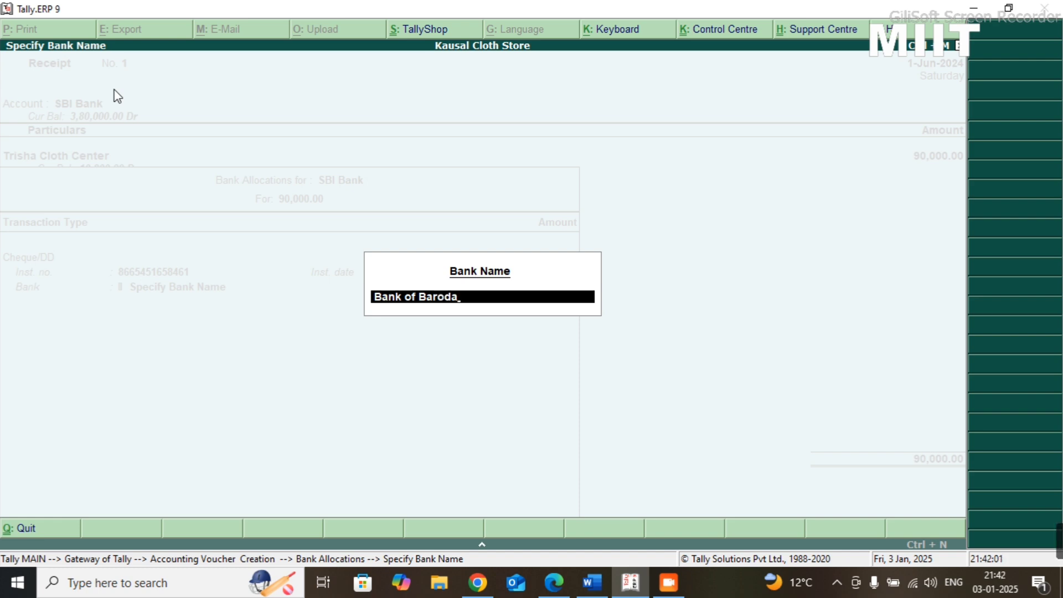
pyautogui.press('Return')
pyautogui.press('Return')
pyautogui.press('Return')
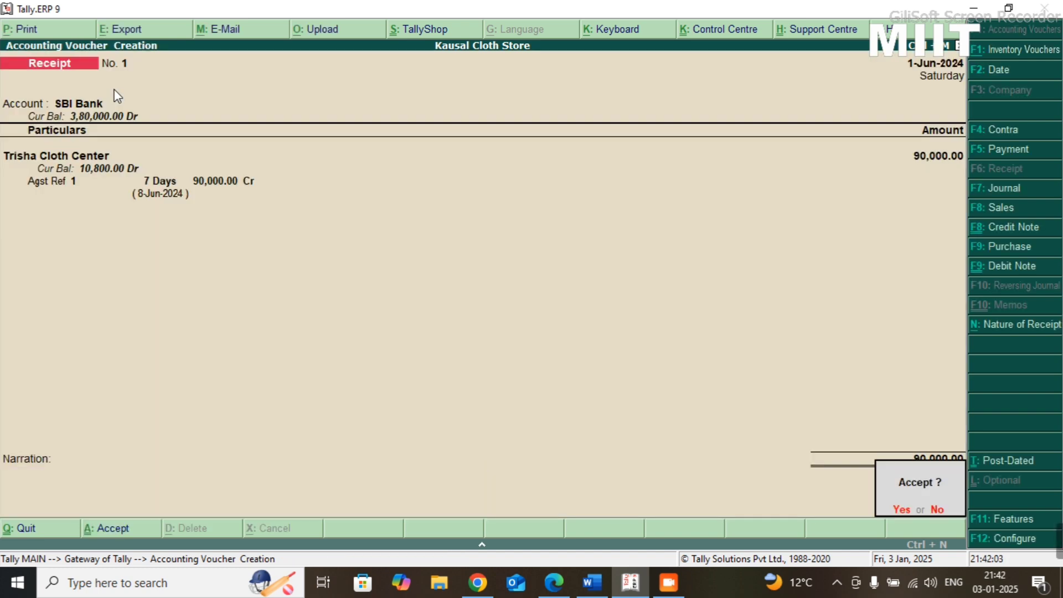
pyautogui.press('Return')
pyautogui.press('Return')
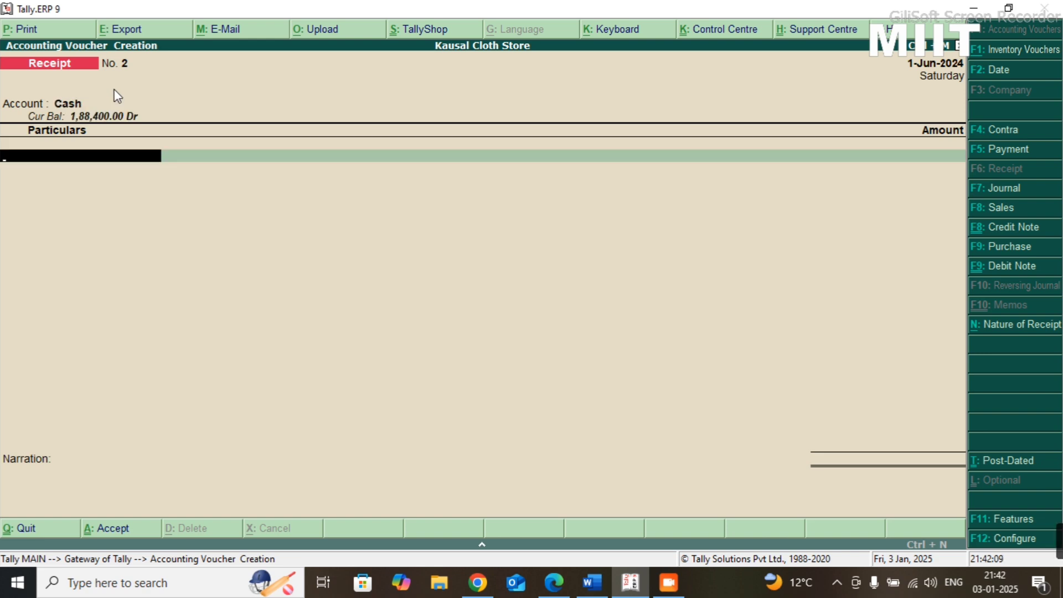
# - Set Cash as the account of the next receipt voucher and check Practice-08 transactions 17 to 20
pyautogui.hotkey('alt', 'Tab')
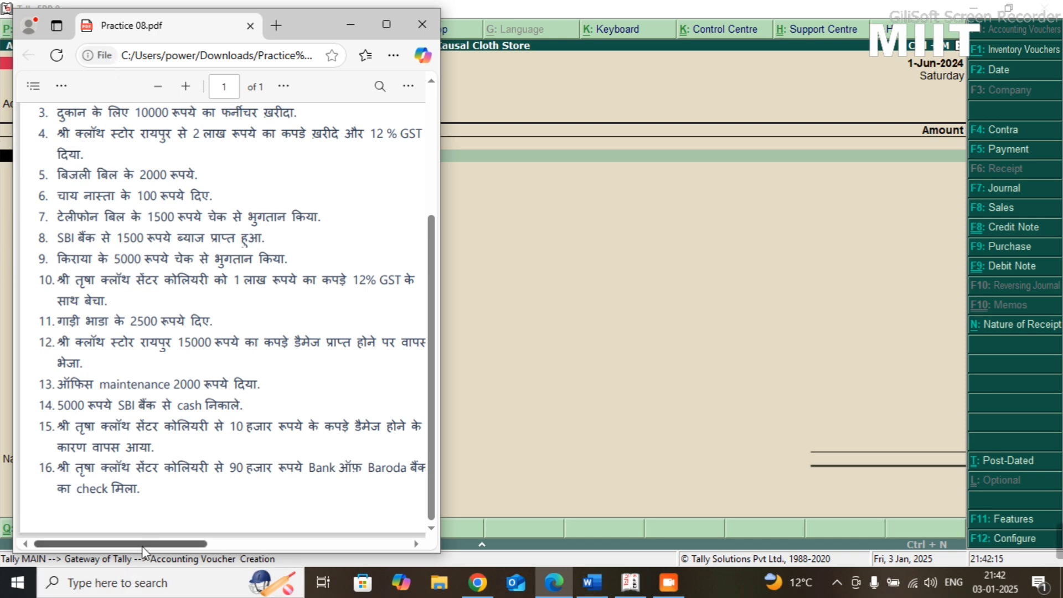
pyautogui.moveTo(142, 546); pyautogui.dragTo(527, 524)
pyautogui.scroll(4, 385, 421)
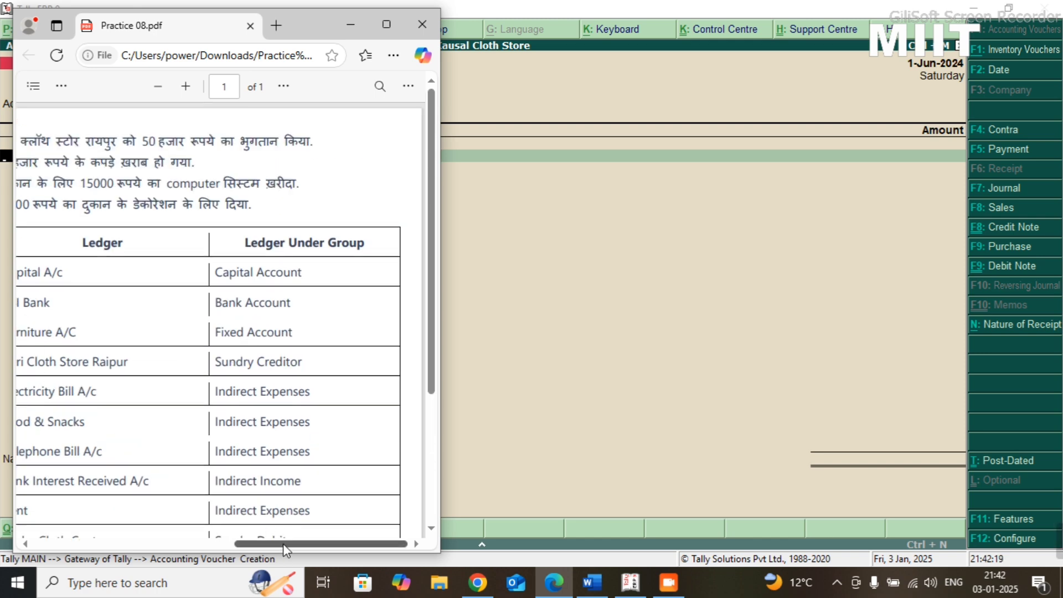
pyautogui.moveTo(284, 550); pyautogui.dragTo(265, 550)
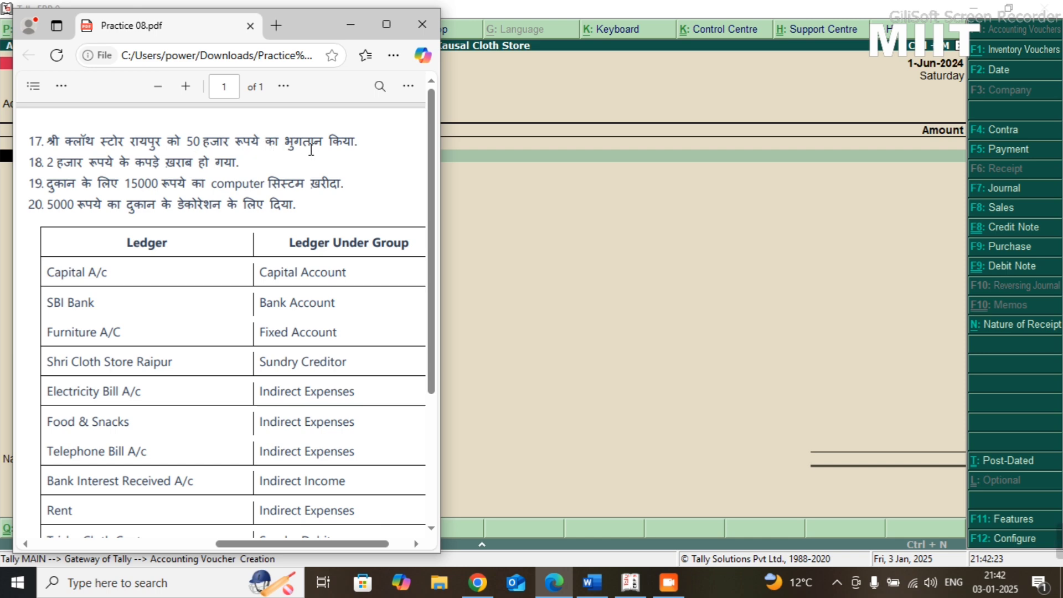
pyautogui.click(517, 202)
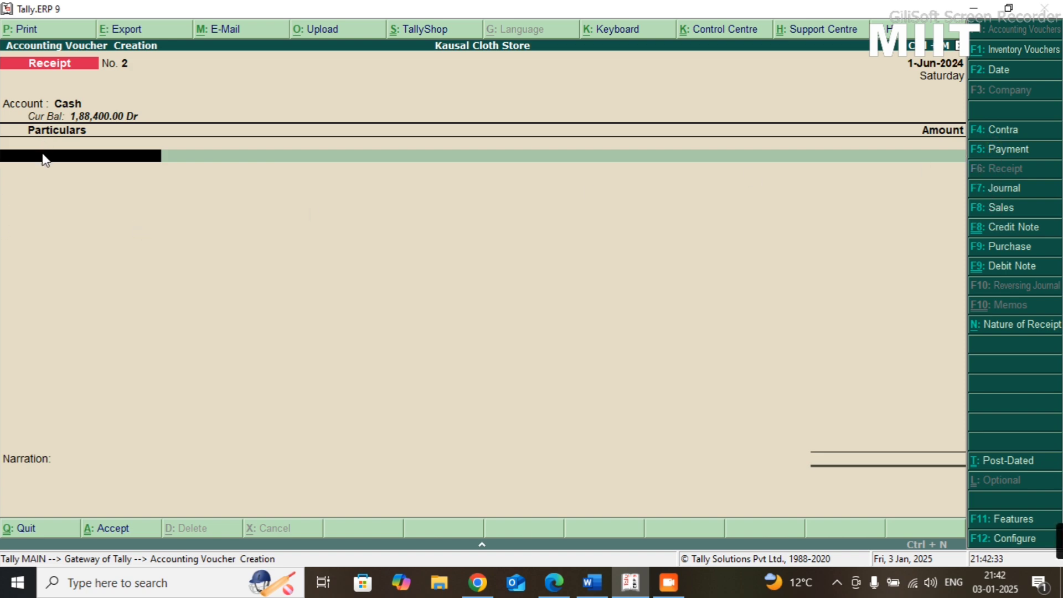
pyautogui.hotkey('alt', 'Tab')
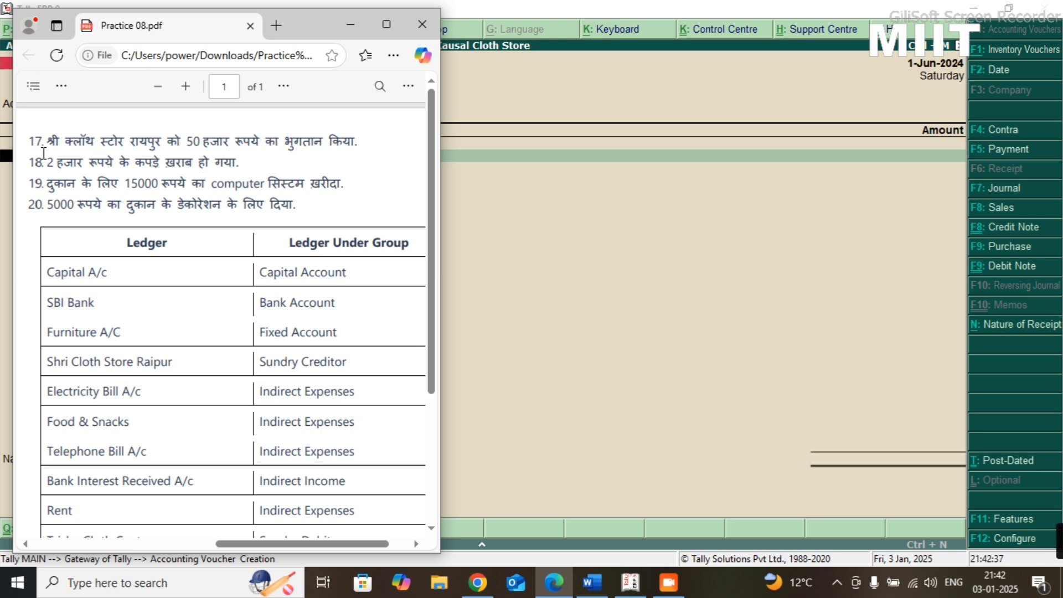
pyautogui.hotkey('alt', 'Tab')
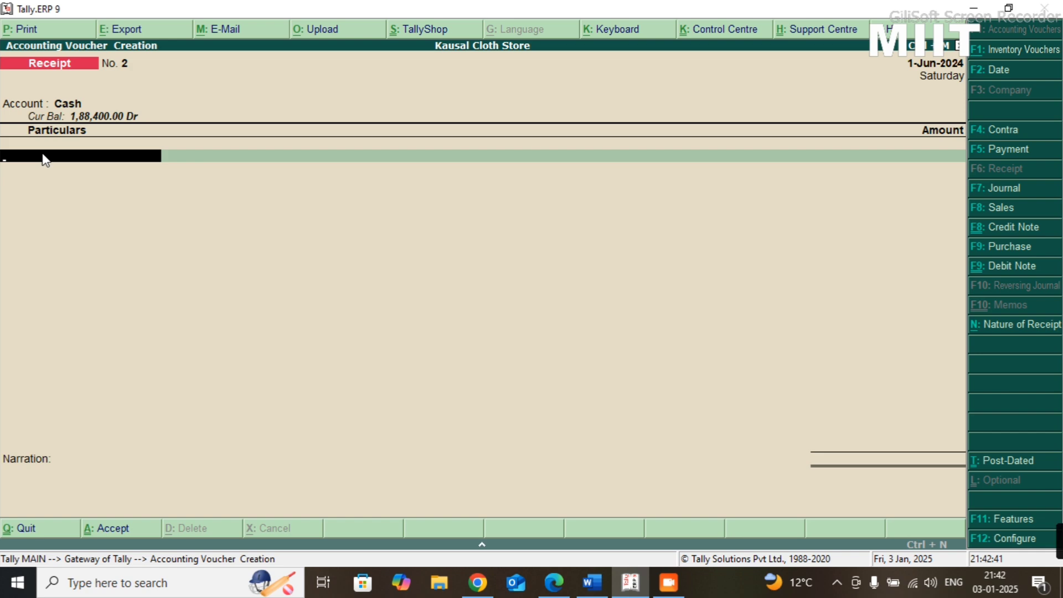
# - Enter Shri Cloth Store in the voucher's particulars with an amount of 50,000
pyautogui.write('S')
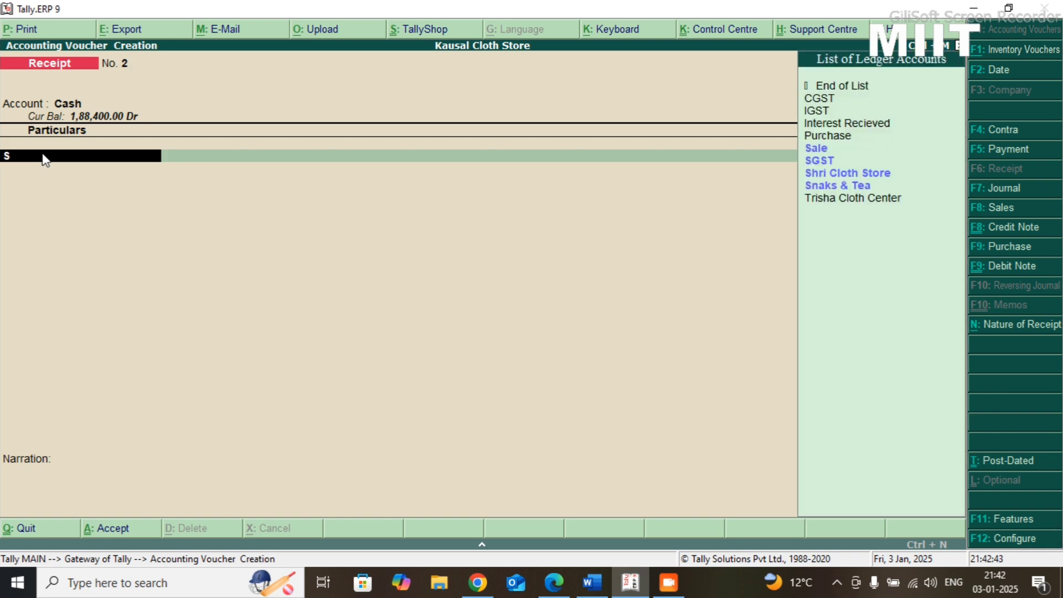
pyautogui.write('hri')
pyautogui.press('Return')
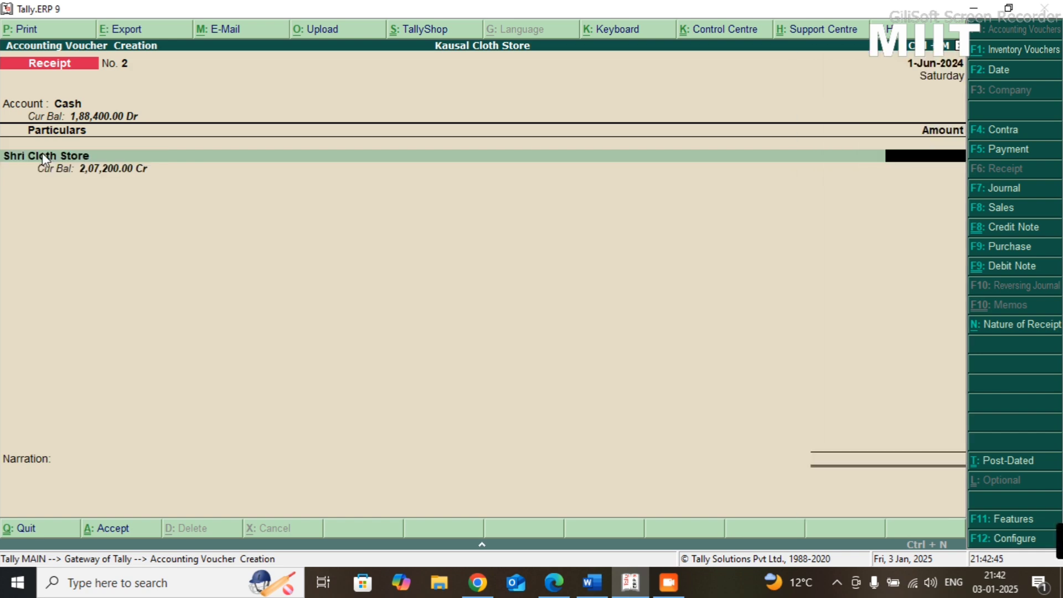
pyautogui.write('50000')
pyautogui.press('Return')
# - Add Agst Ref allocations for Shri Cloth Store to pending bills 1 and 74, accepting their default amounts
pyautogui.press('Return')
pyautogui.press('Return')
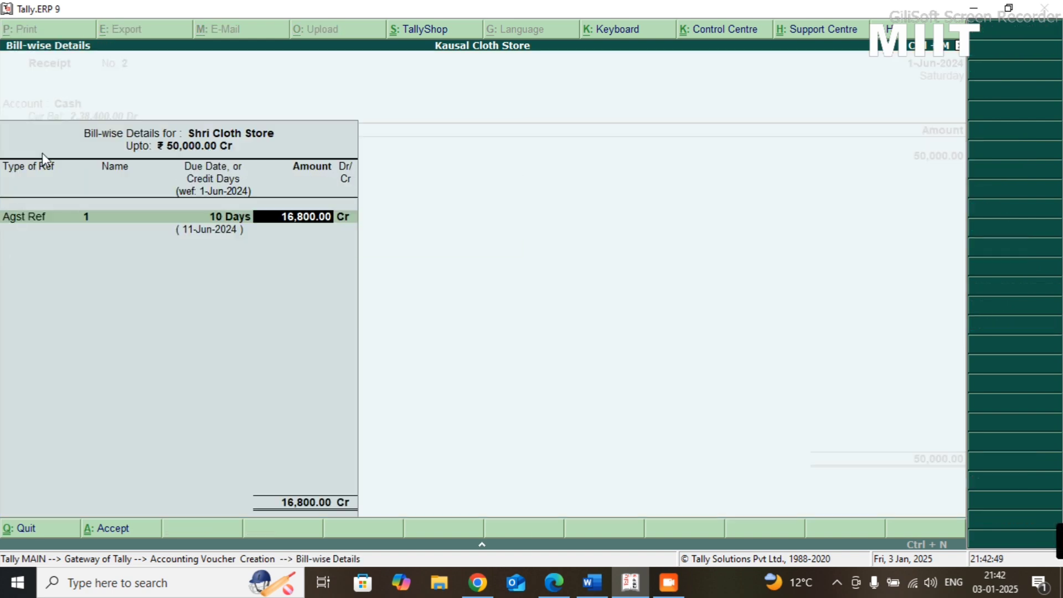
pyautogui.press('Return')
pyautogui.press('Return')
pyautogui.press('Return')
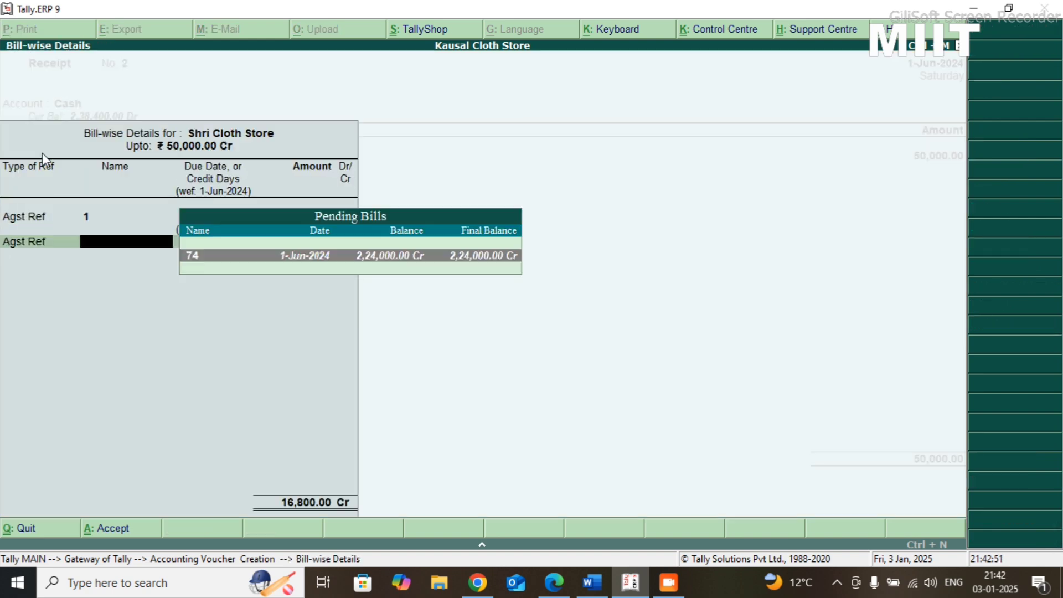
pyautogui.press('Return')
pyautogui.press('Return')
pyautogui.press('Return')
pyautogui.press('Return')
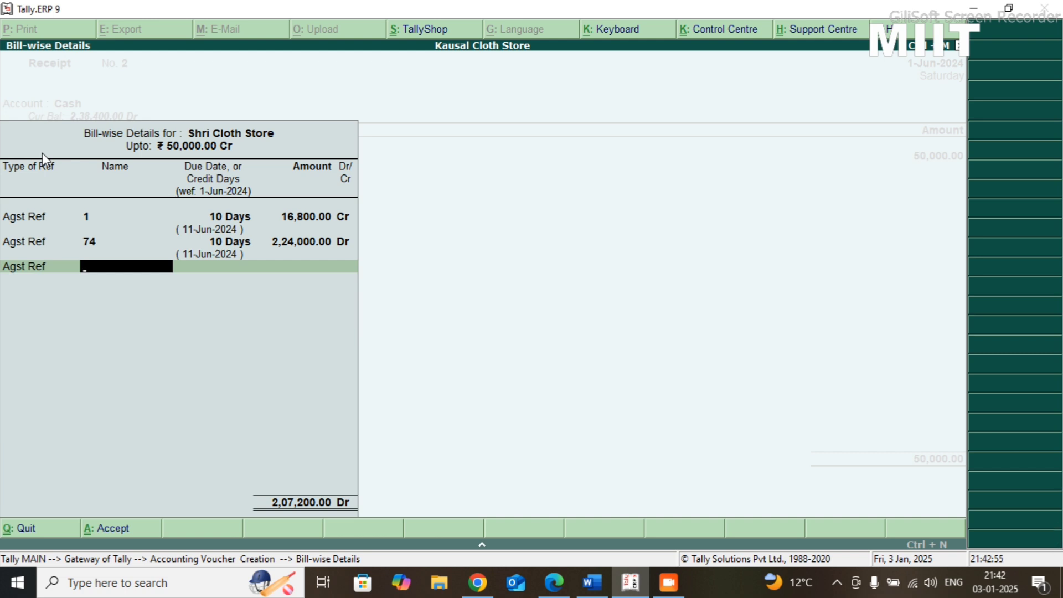
# - Try to change the adjustment method of Shri Cloth Store's first bill reference, and leave the bill-wise details
pyautogui.press('BackSpace')
pyautogui.press('BackSpace')
pyautogui.press('BackSpace')
pyautogui.press('BackSpace')
pyautogui.press('BackSpace')
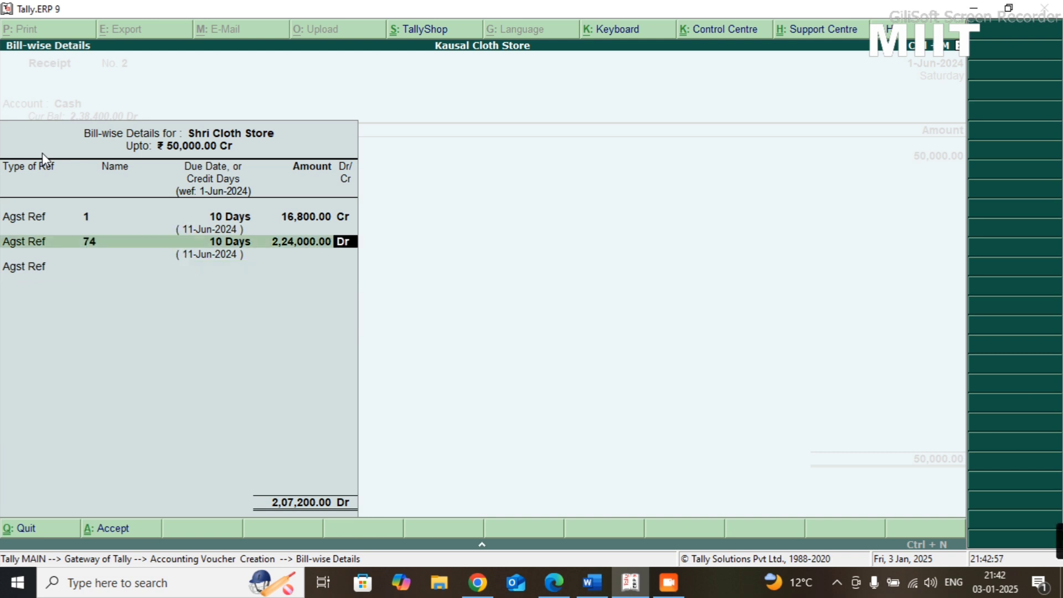
pyautogui.press('BackSpace')
pyautogui.press('BackSpace')
pyautogui.press('BackSpace')
pyautogui.write('n')
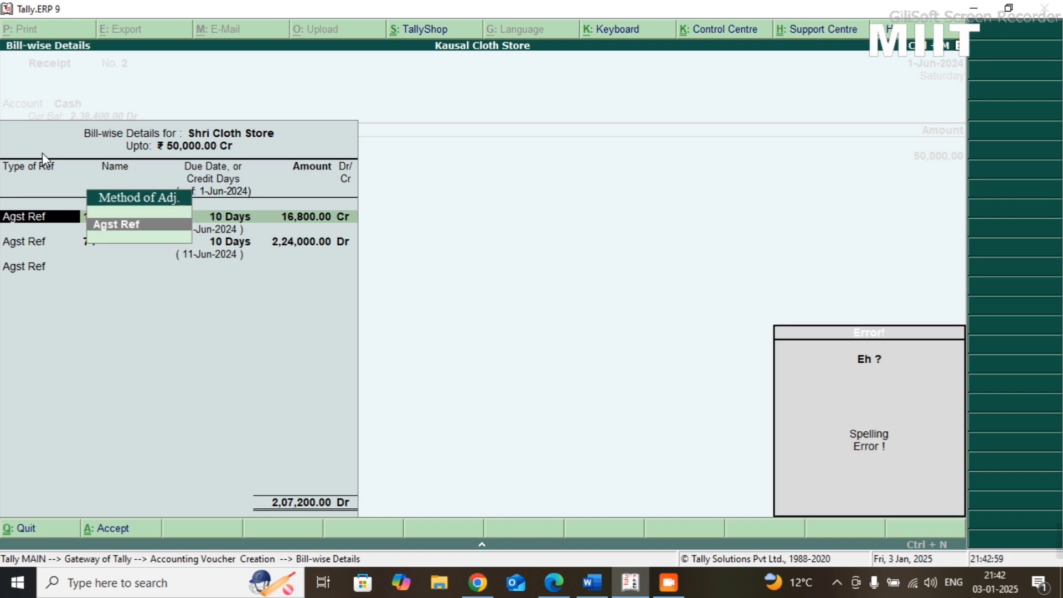
pyautogui.press('BackSpace')
pyautogui.press('BackSpace')
pyautogui.press('BackSpace')
pyautogui.press('BackSpace')
pyautogui.press('BackSpace')
pyautogui.press('BackSpace')
pyautogui.press('BackSpace')
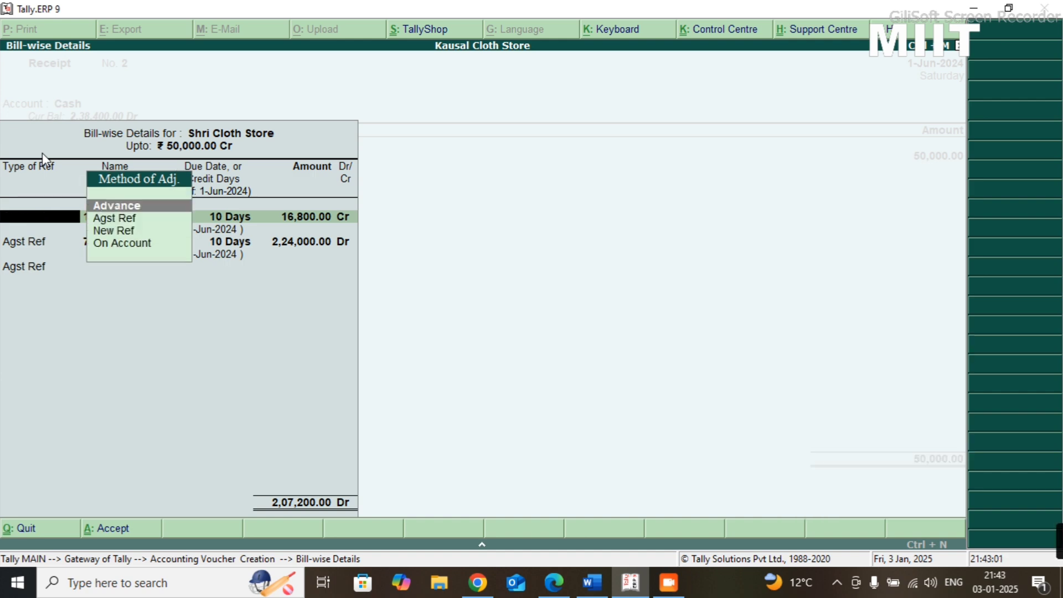
pyautogui.press('Escape')
pyautogui.press('Return')
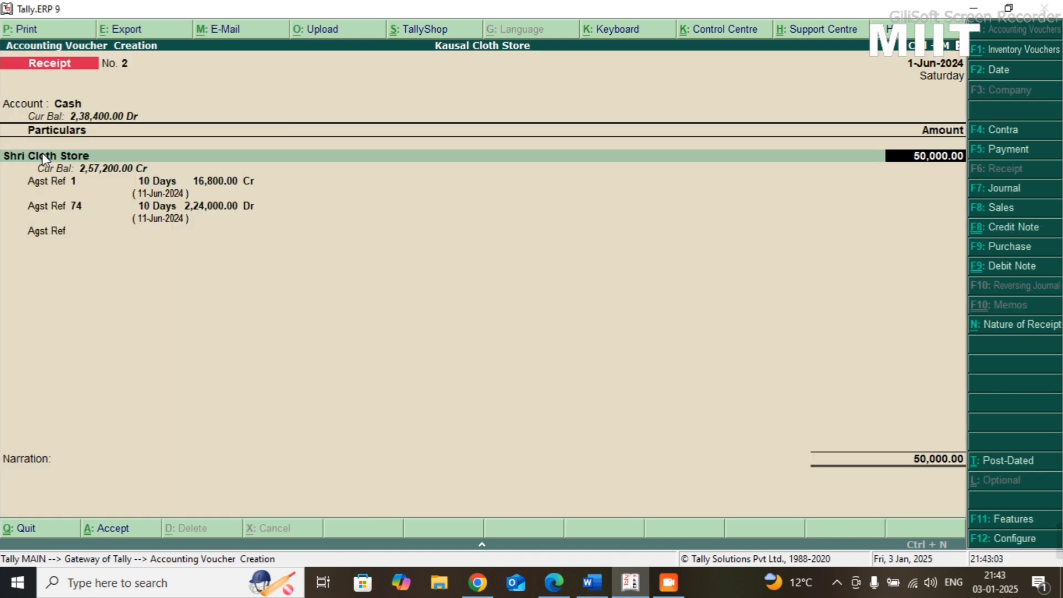
# - Switch the open Shri Cloth Store voucher from Receipt to Payment, keeping Cash as its account
pyautogui.click(1011, 148)
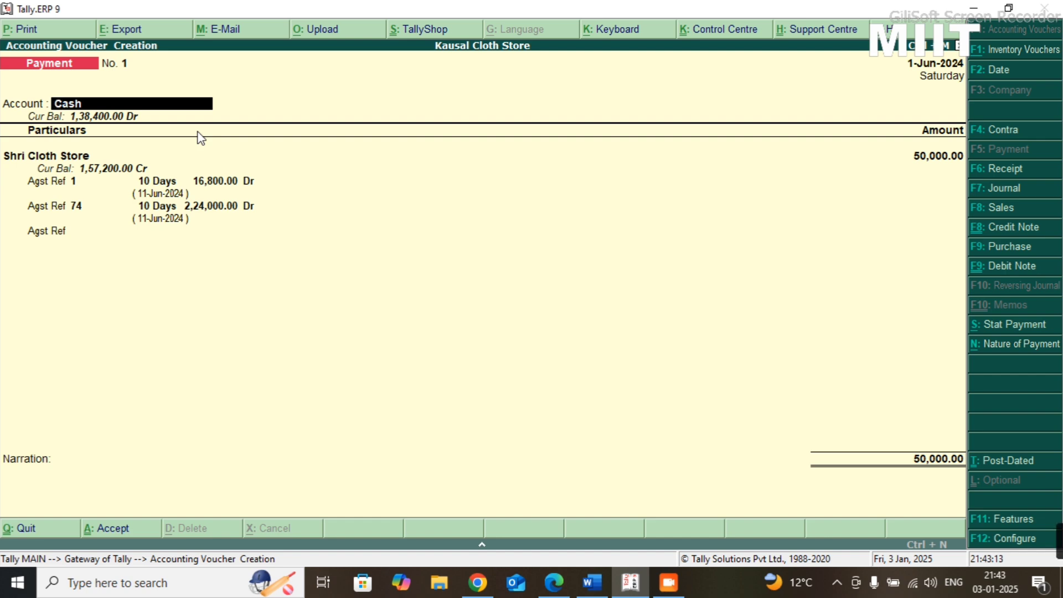
pyautogui.press('b')
pyautogui.press('Return')
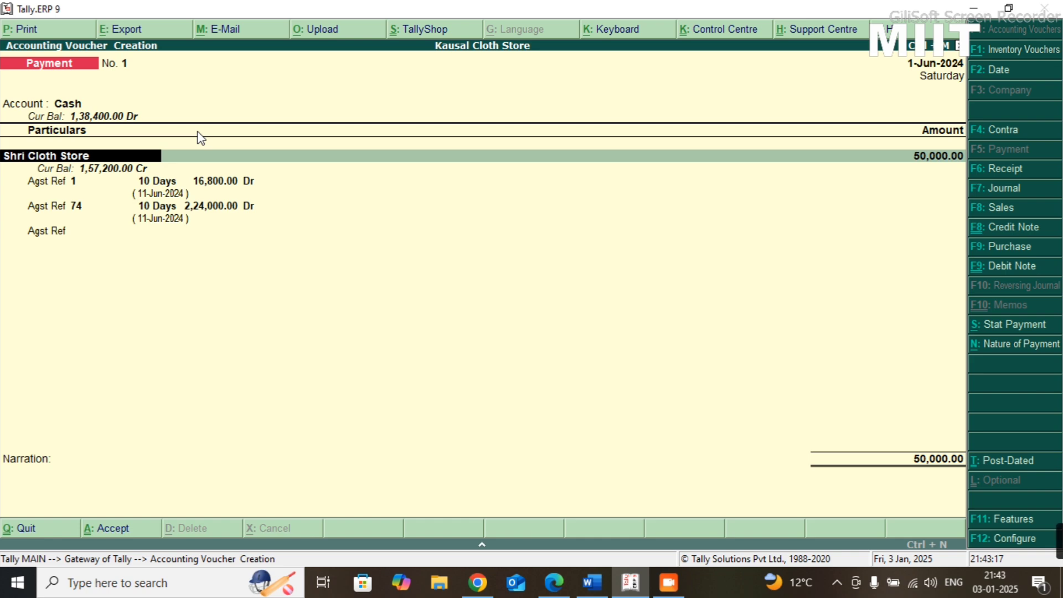
pyautogui.press('Return')
pyautogui.press('Return')
pyautogui.press('Return')
pyautogui.press('Return')
pyautogui.press('Return')
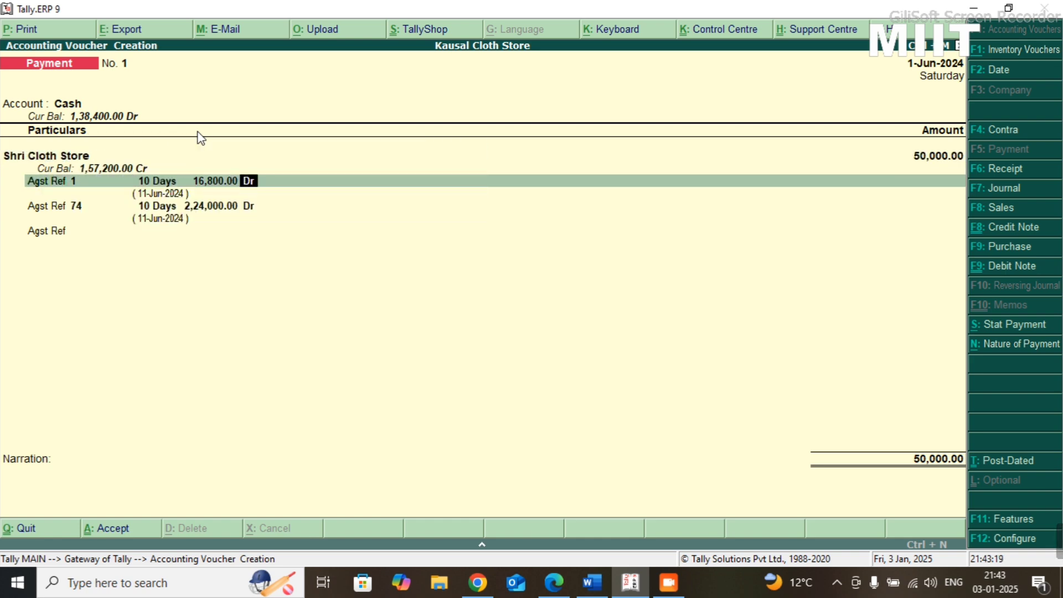
pyautogui.press('Return')
pyautogui.press('Return')
pyautogui.press('Return')
pyautogui.press('Return')
pyautogui.press('Return')
pyautogui.press('Return')
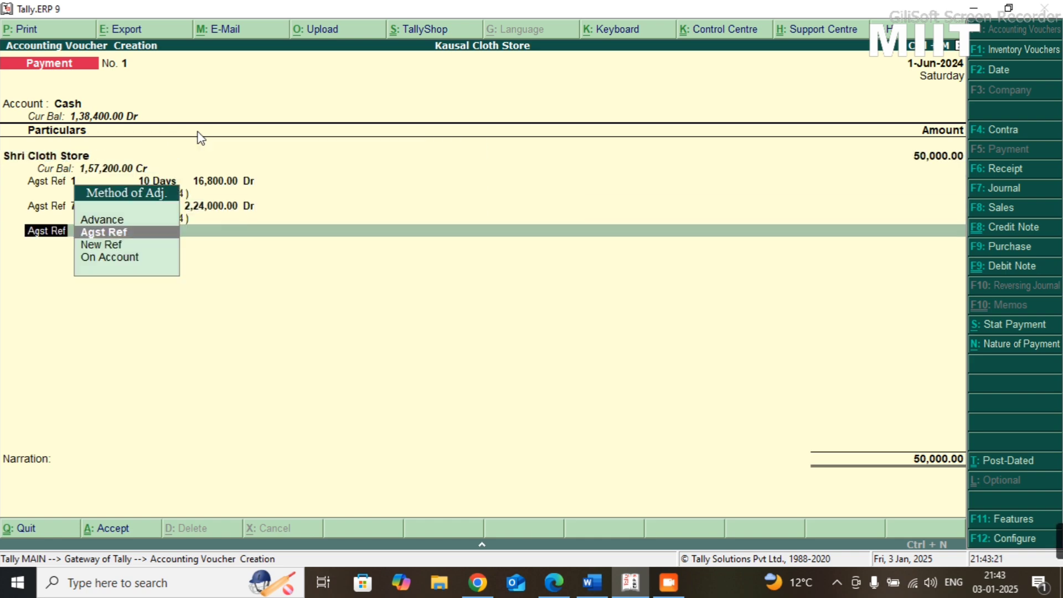
pyautogui.press('Return')
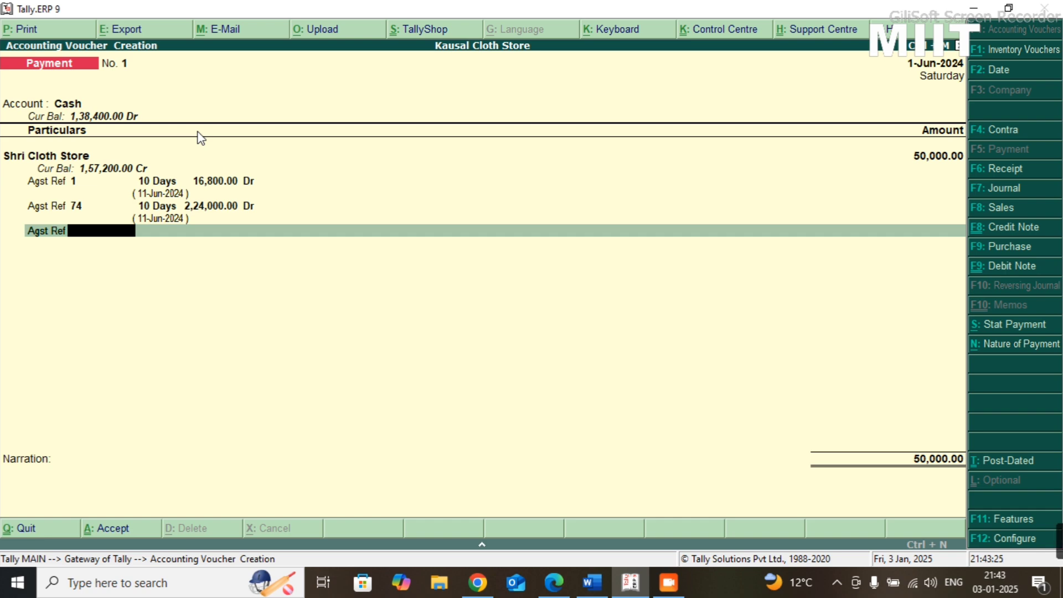
pyautogui.press('Escape')
pyautogui.press('Return')
pyautogui.press('Return')
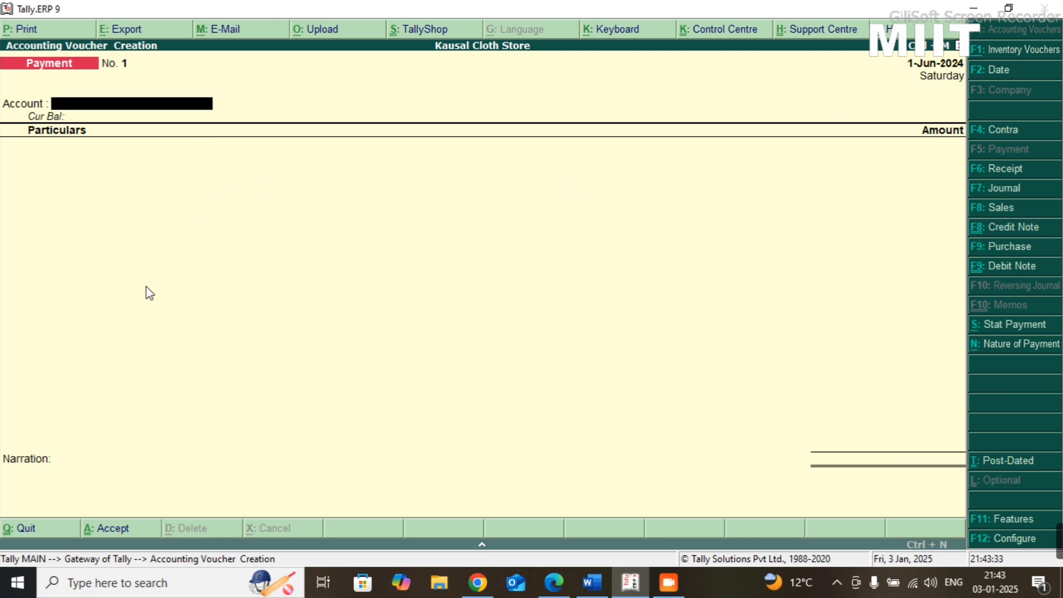
# - Enter a Payment voucher from the Cash account to Shri Cloth Store for 50,000
pyautogui.write('Cash')
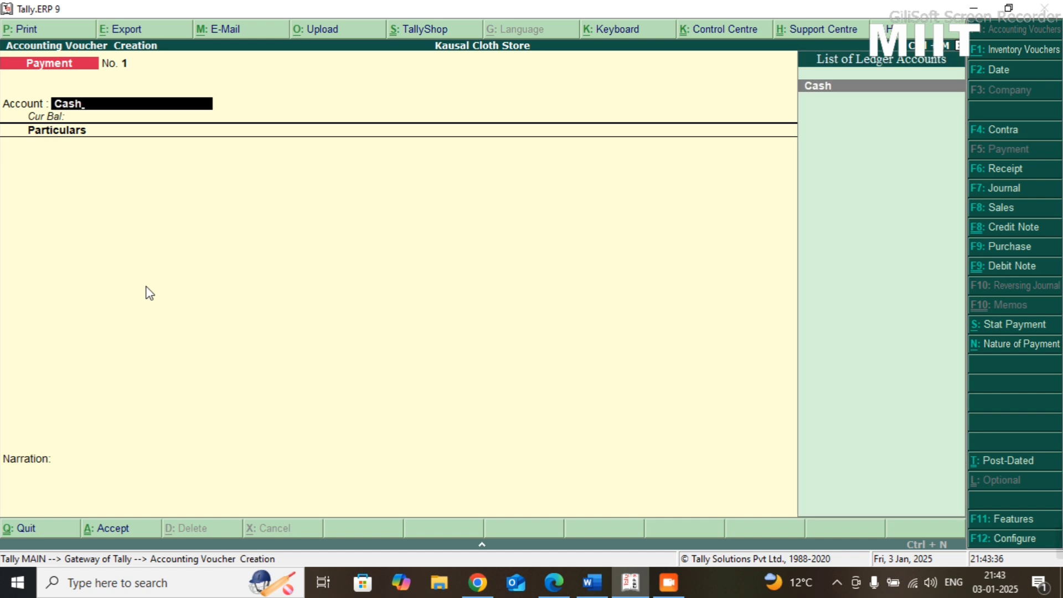
pyautogui.press('Return')
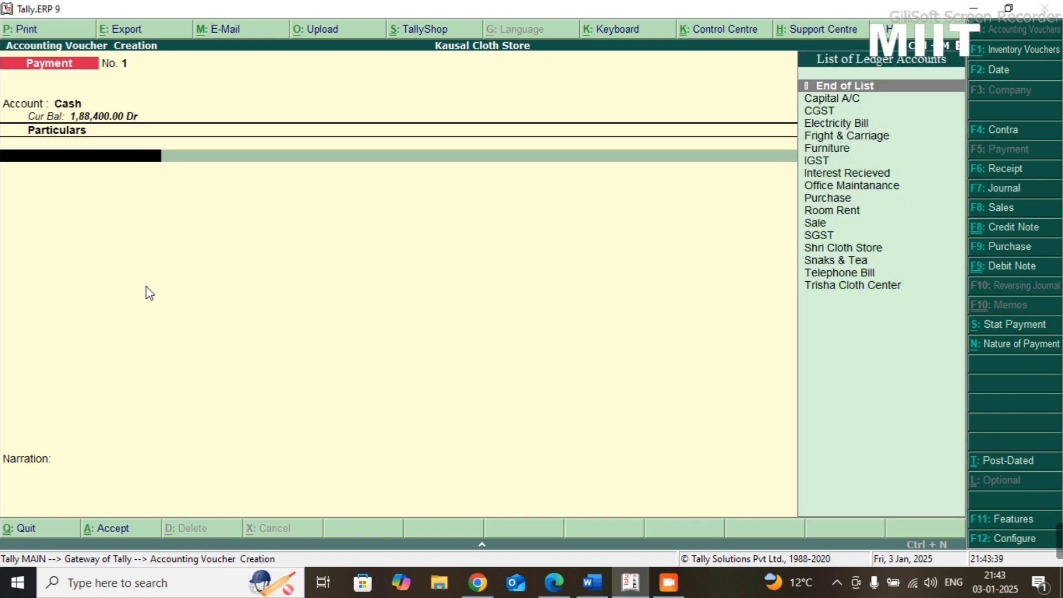
pyautogui.press('Down')
pyautogui.press('Down')
pyautogui.press('Down')
pyautogui.press('Down')
pyautogui.press('Down')
pyautogui.press('Down')
pyautogui.press('Down')
pyautogui.press('Down')
pyautogui.press('Down')
pyautogui.press('Down')
pyautogui.press('Down')
pyautogui.press('Down')
pyautogui.press('Down')
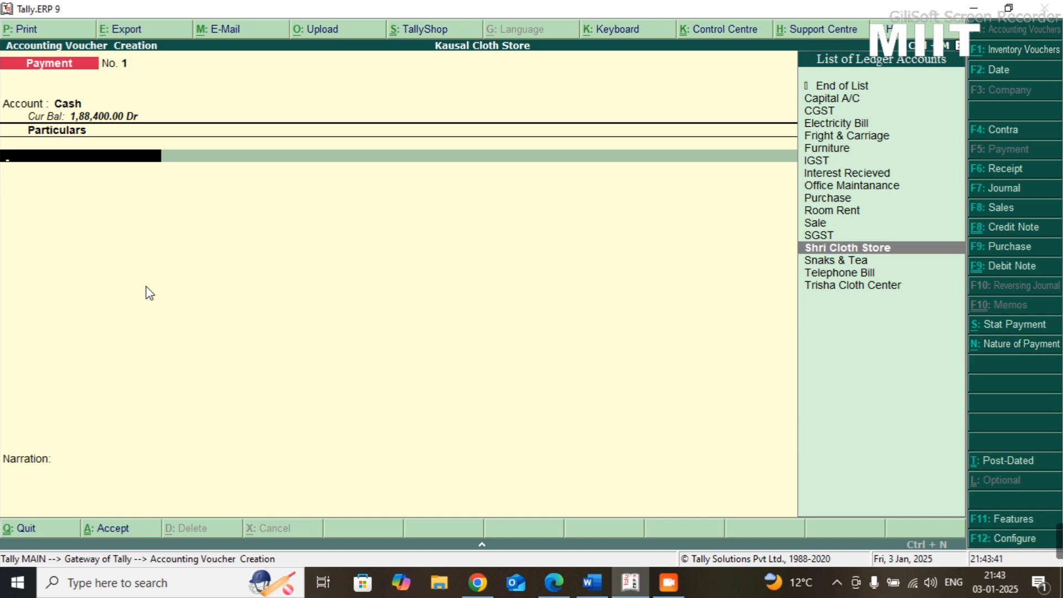
pyautogui.press('Return')
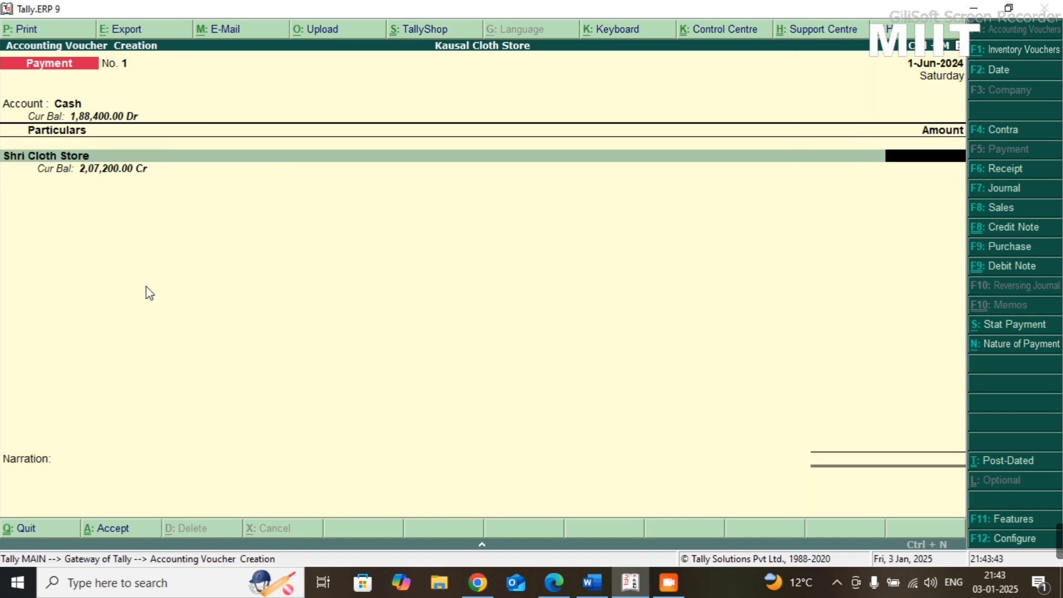
pyautogui.write('5')
pyautogui.press('BackSpace')
pyautogui.hotkey('alt', 'Tab')
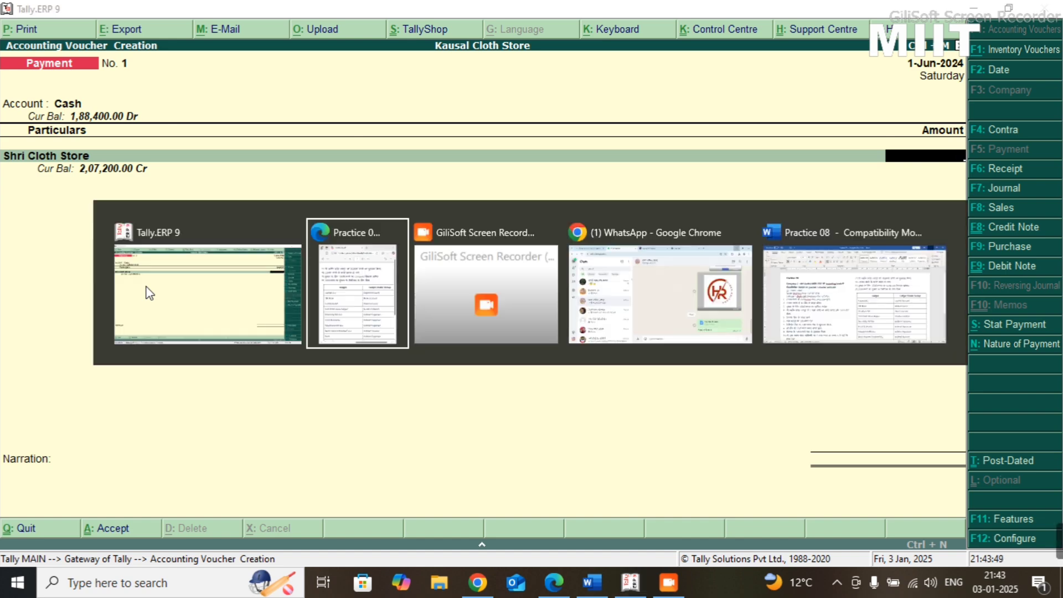
pyautogui.hotkey('alt', 'Tab')
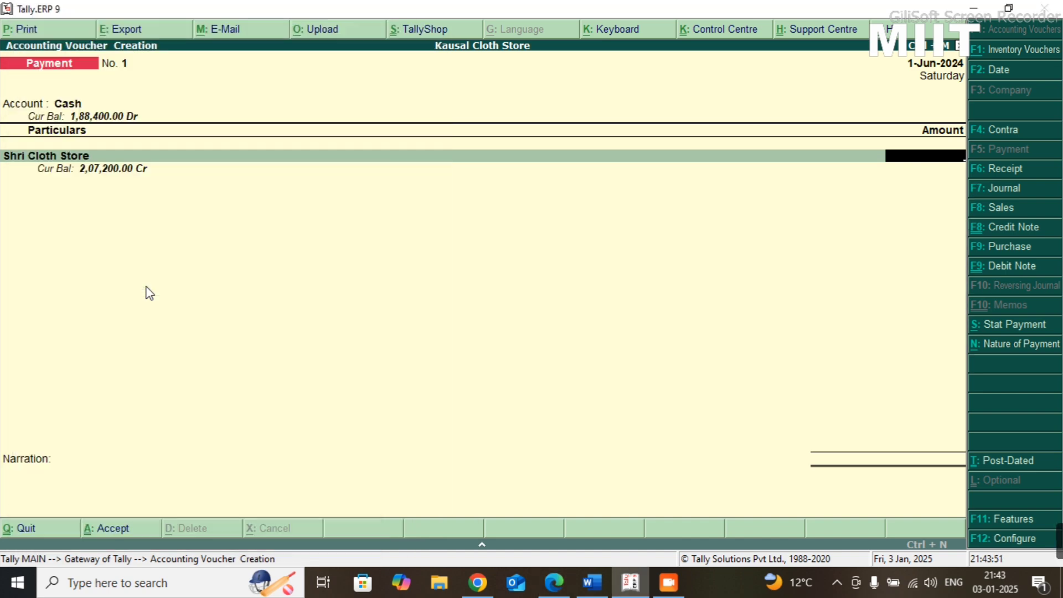
pyautogui.write('50000')
pyautogui.press('Return')
# - Allocate the payment as Agst Ref to pending bills 1 and 74 with their default amounts, and save the voucher without narration
pyautogui.press('Return')
pyautogui.press('Return')
pyautogui.press('Return')
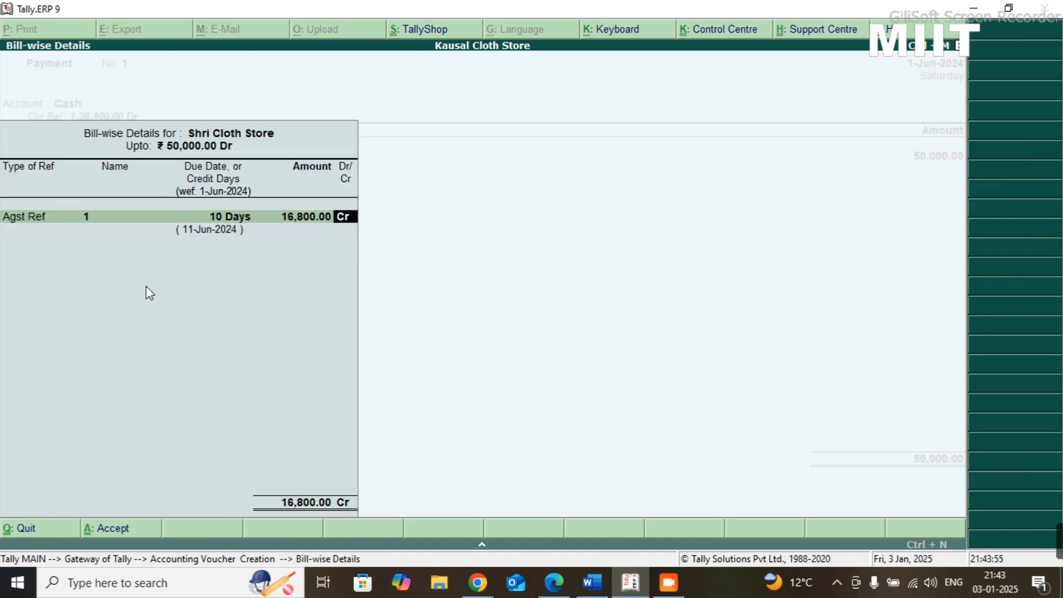
pyautogui.press('Return')
pyautogui.press('Return')
pyautogui.press('Return')
pyautogui.press('Return')
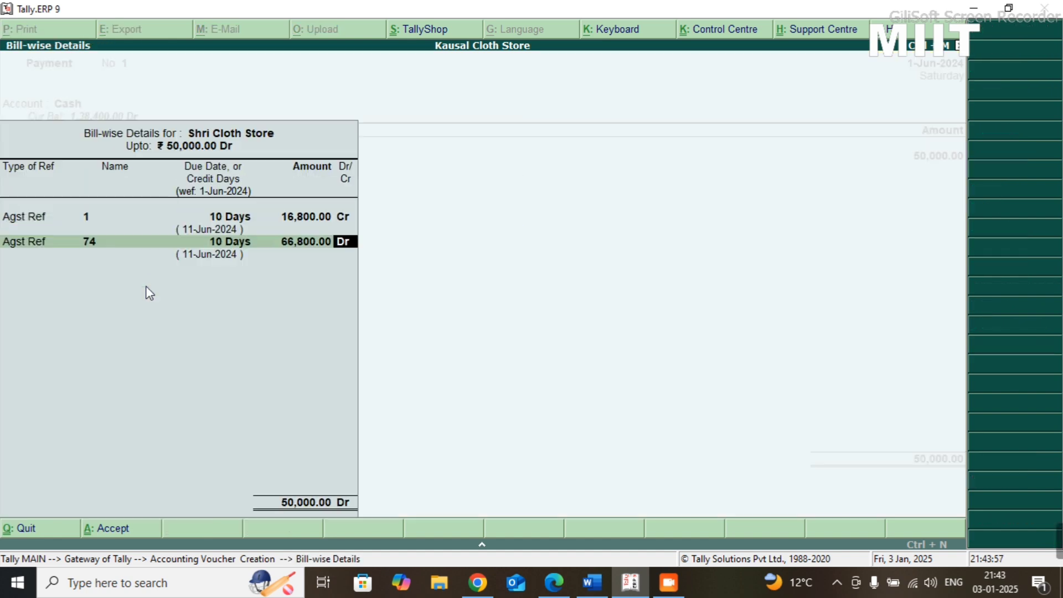
pyautogui.press('Return')
pyautogui.press('Return')
pyautogui.press('Return')
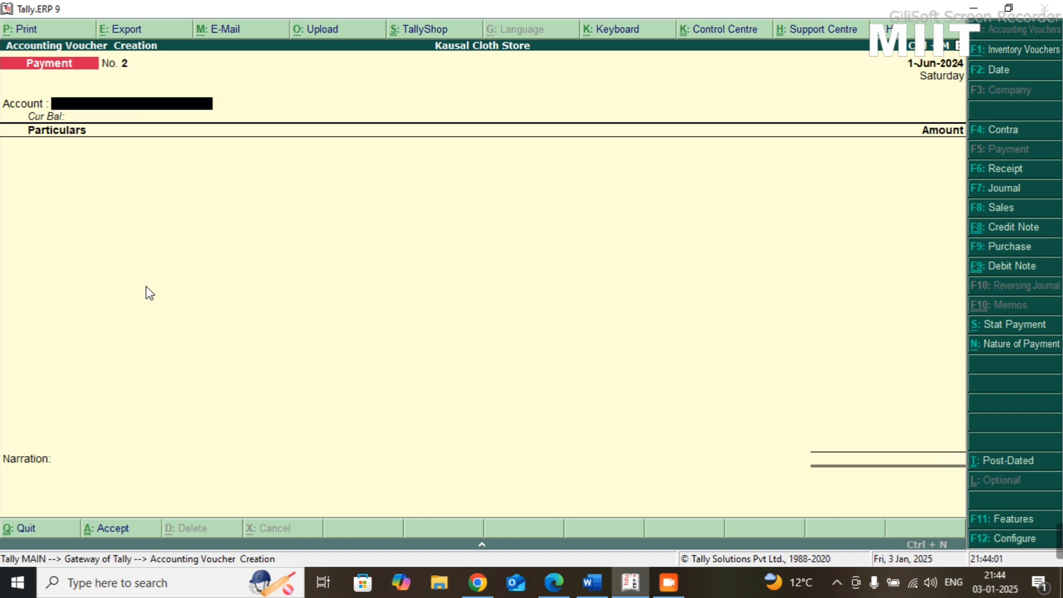
# - Check the damaged-cloth transaction in the Practice 08 PDF, and start a Journal voucher with a new ledger for its debit entry
pyautogui.hotkey('alt', 'Tab')
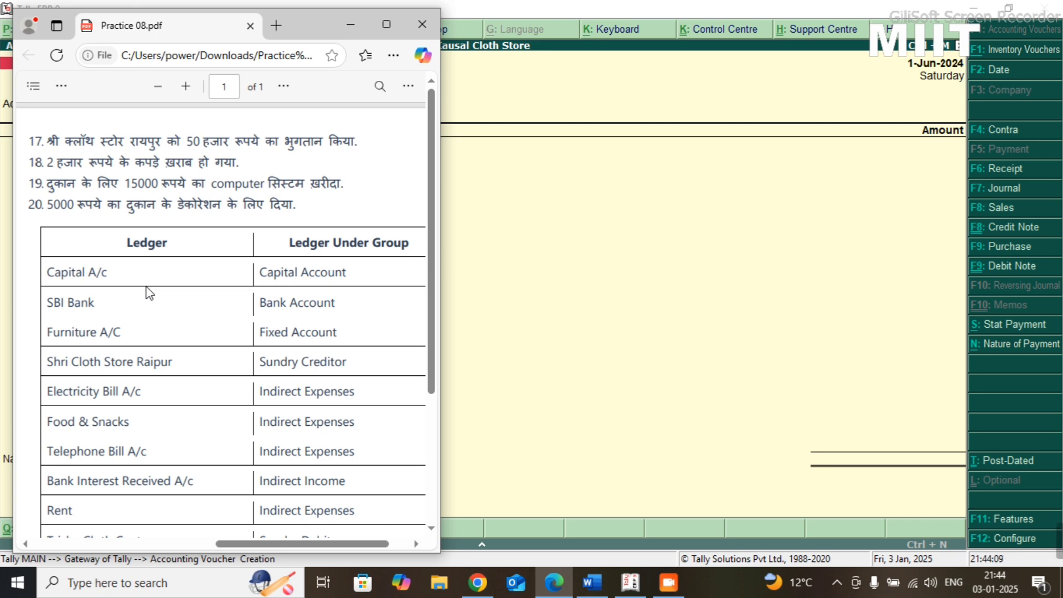
pyautogui.hotkey('alt', 'Tab')
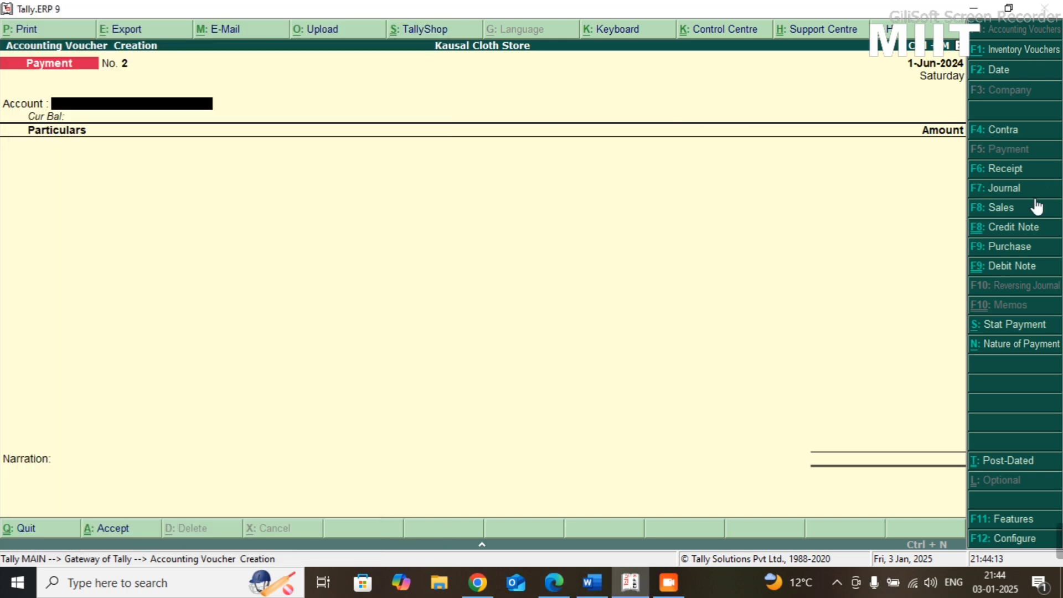
pyautogui.click(1001, 188)
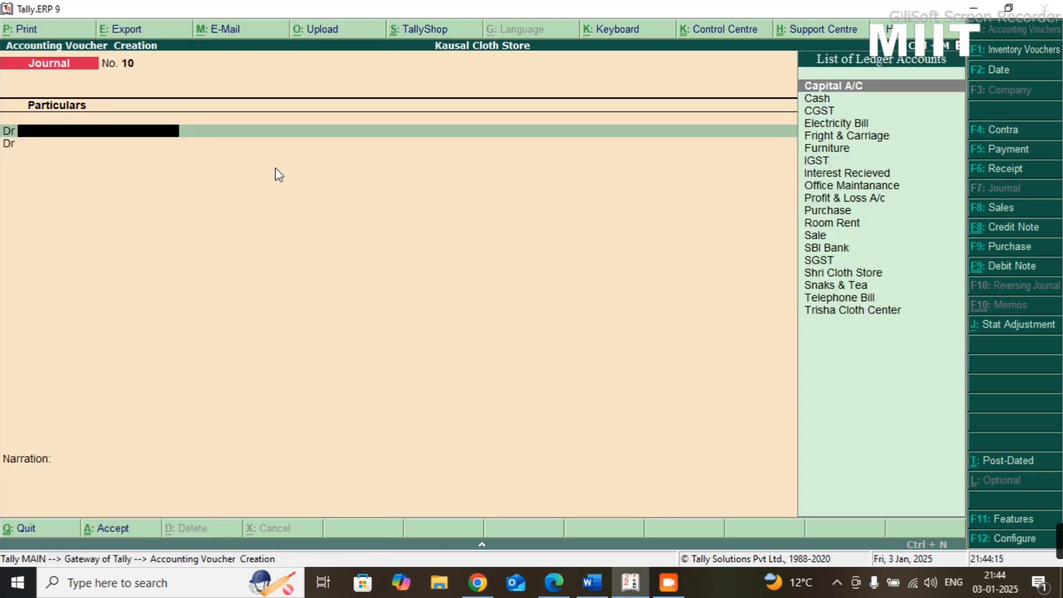
pyautogui.press('super+space')
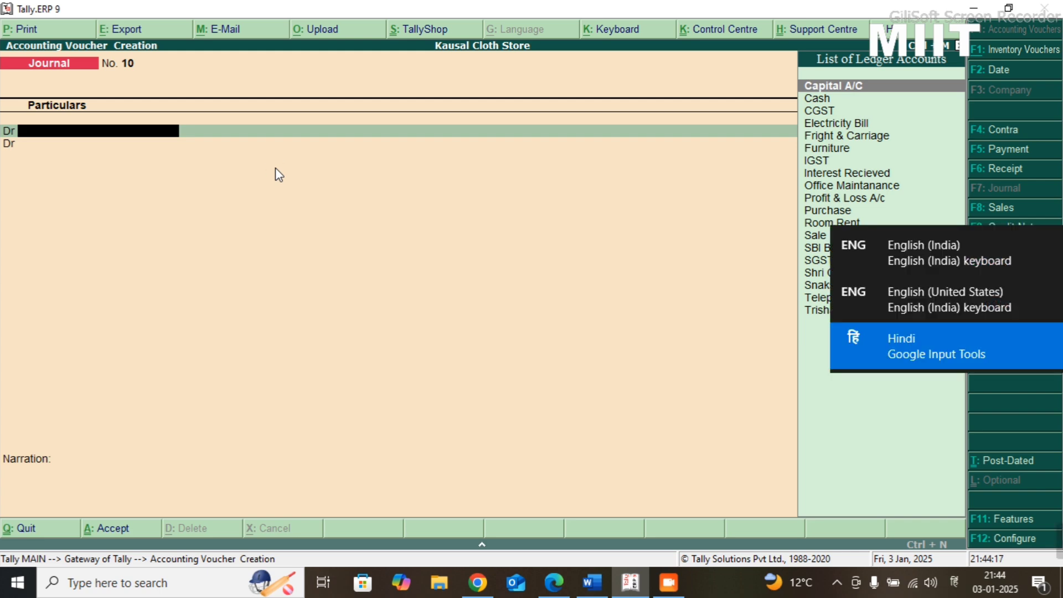
pyautogui.hotkey('alt', 'c')
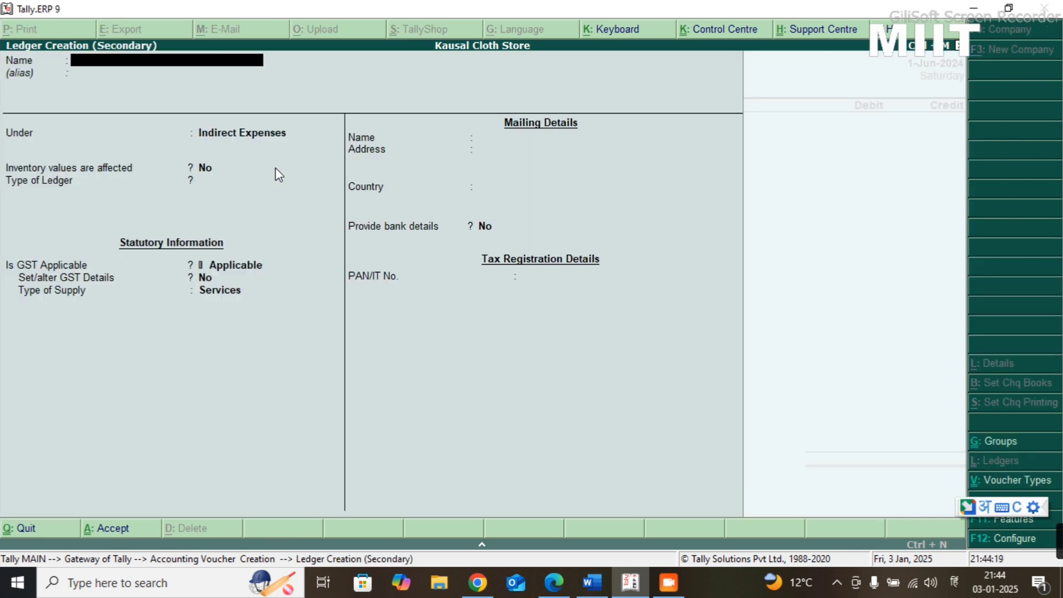
pyautogui.write('डमेज')
pyautogui.press('BackSpace')
pyautogui.press('BackSpace')
pyautogui.press('BackSpace')
pyautogui.press('BackSpace')
pyautogui.press('super+space')
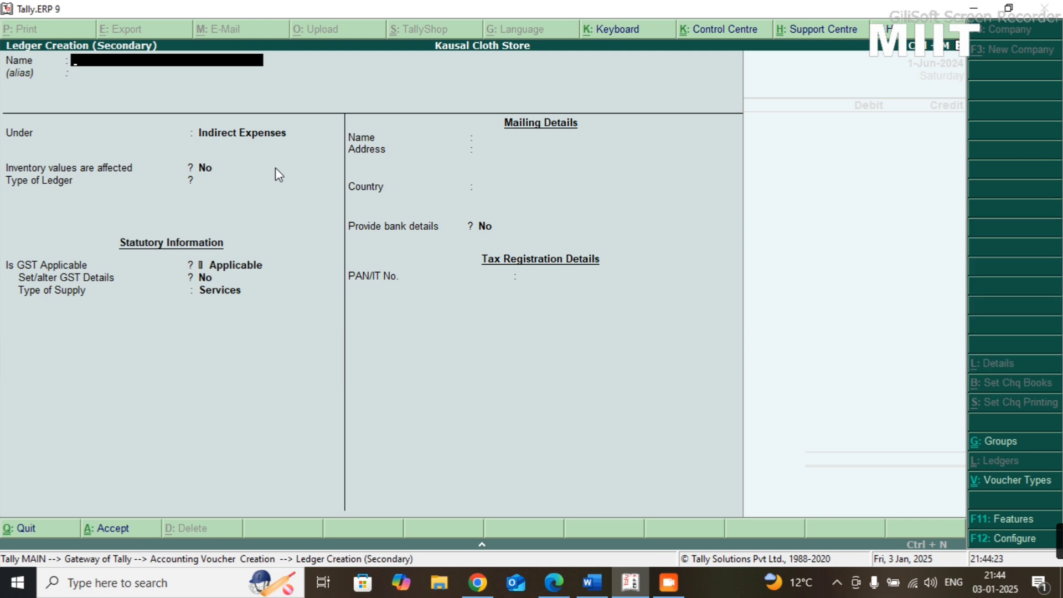
# - Create the ledger Damage Cloth under Indirect Expenses, keeping its type of ledger Not Applicable and the other defaults
pyautogui.write('Damage Cloth')
pyautogui.press('Return')
pyautogui.press('Return')
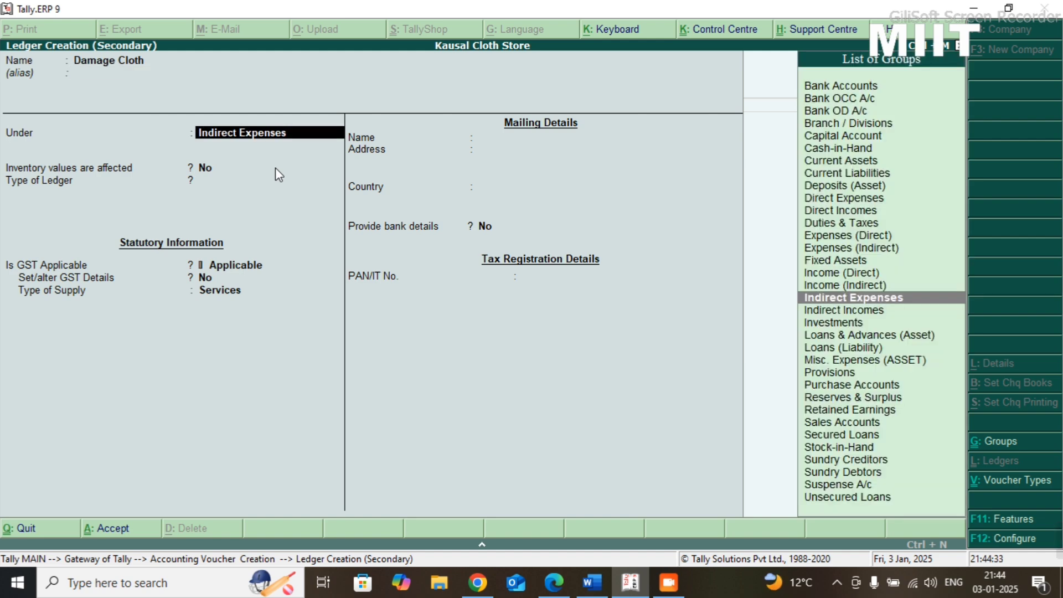
pyautogui.press('Return')
pyautogui.press('Return')
pyautogui.press('Return')
pyautogui.press('Return')
pyautogui.press('Return')
pyautogui.press('Return')
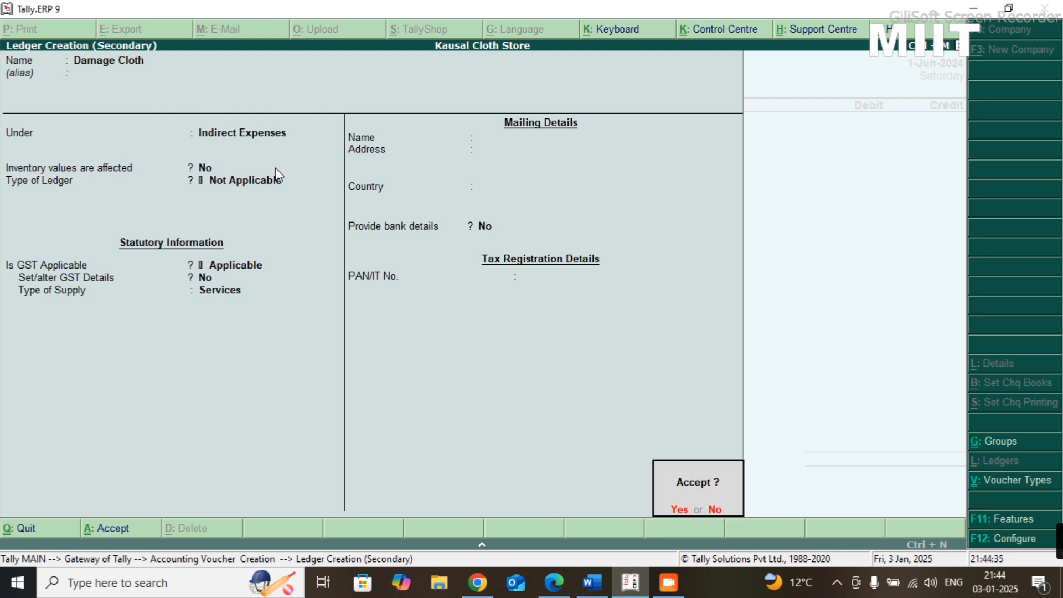
pyautogui.press('Return')
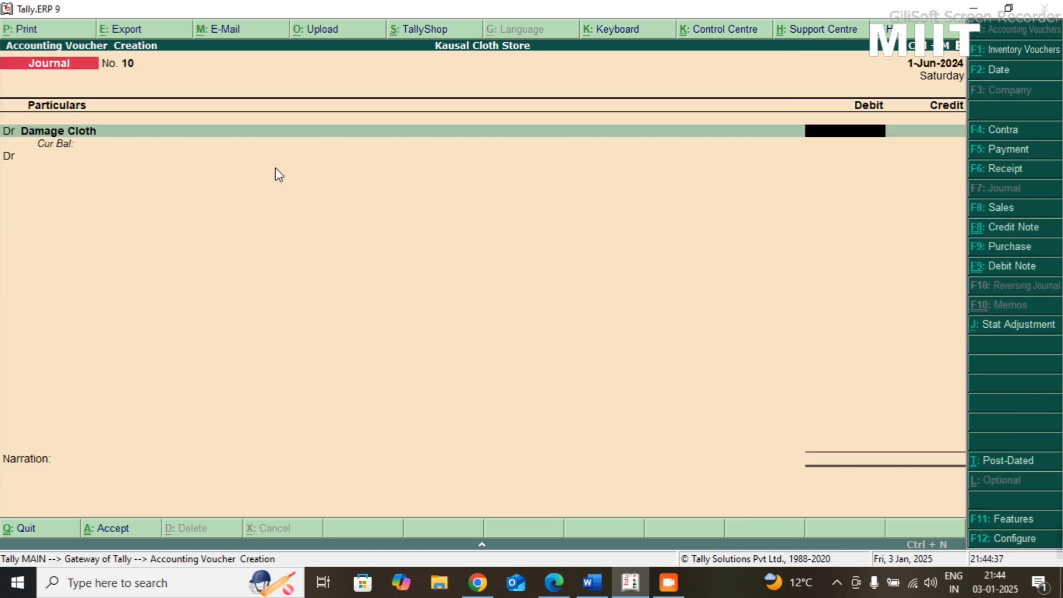
# - Debit Damage Cloth with 2,000 and choose Purchase as the credited ledger in the Journal voucher
pyautogui.write('2000')
pyautogui.press('Return')
pyautogui.write('c')
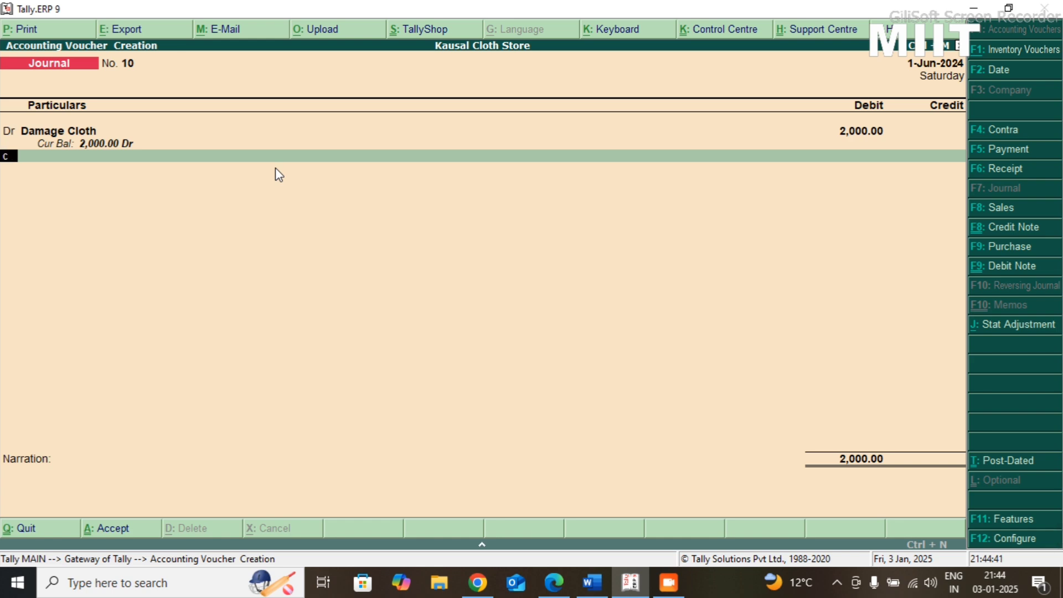
pyautogui.press('Return')
pyautogui.write('Pu')
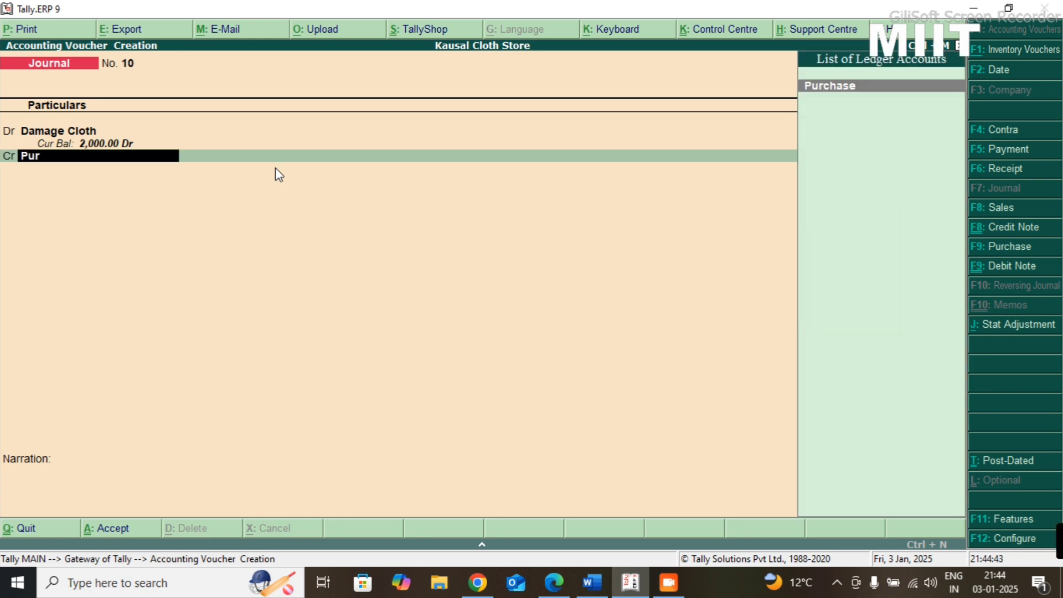
pyautogui.write('r')
pyautogui.press('Return')
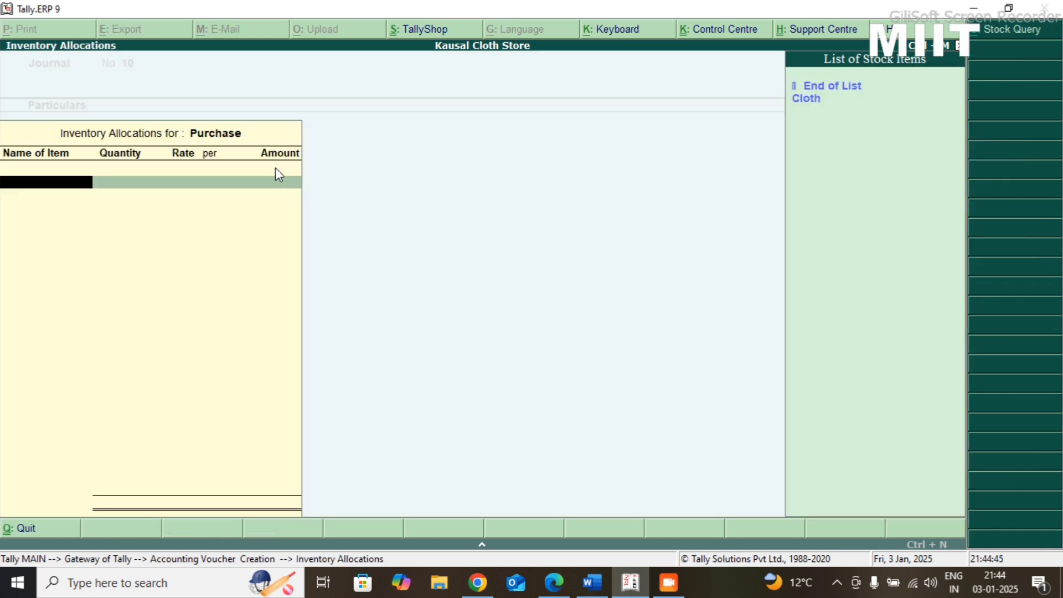
# - Allocate 2,000 of the Purchase credit to the stock item Cloth, and save the Journal voucher without narration
pyautogui.press('Down')
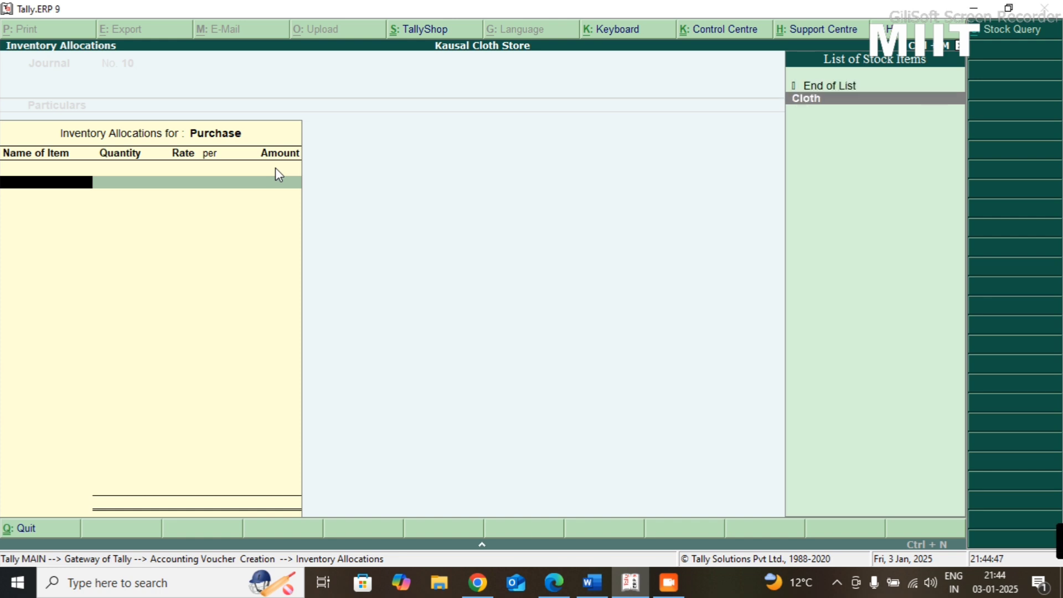
pyautogui.press('Return')
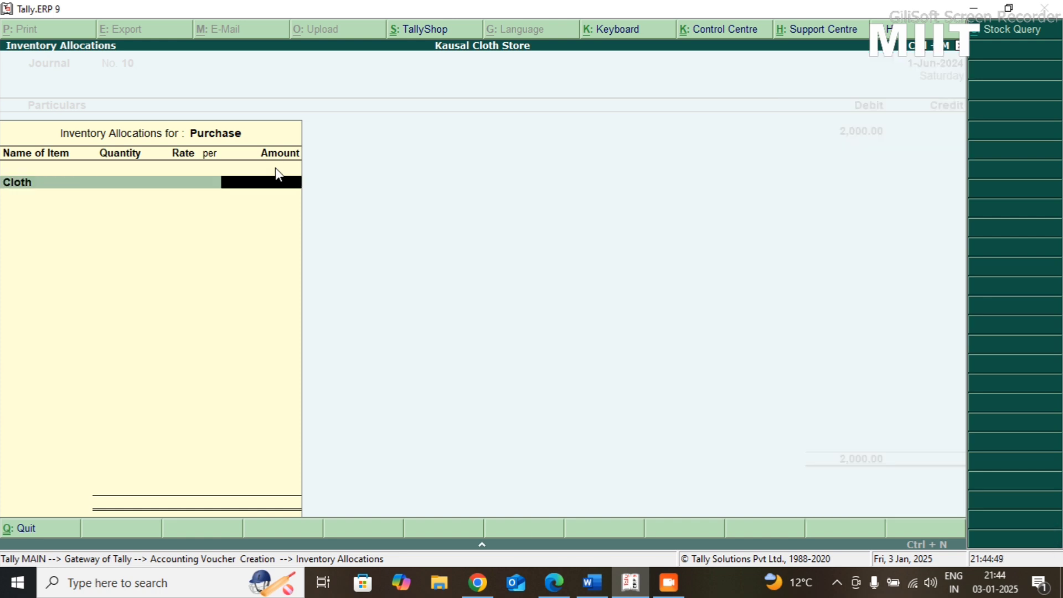
pyautogui.write('2000')
pyautogui.press('Return')
pyautogui.press('Return')
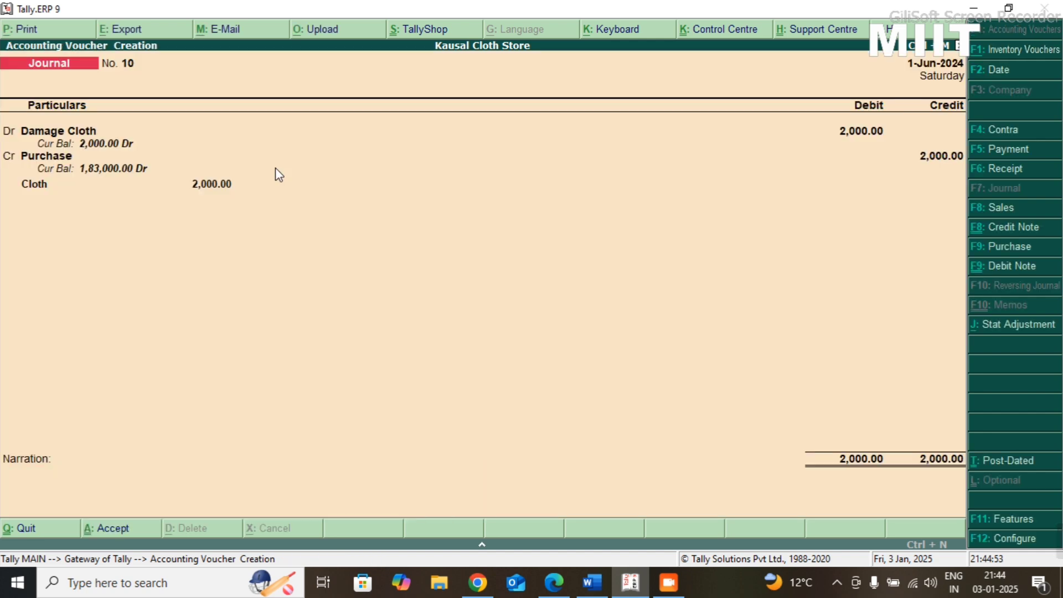
pyautogui.press('Return')
pyautogui.press('Return')
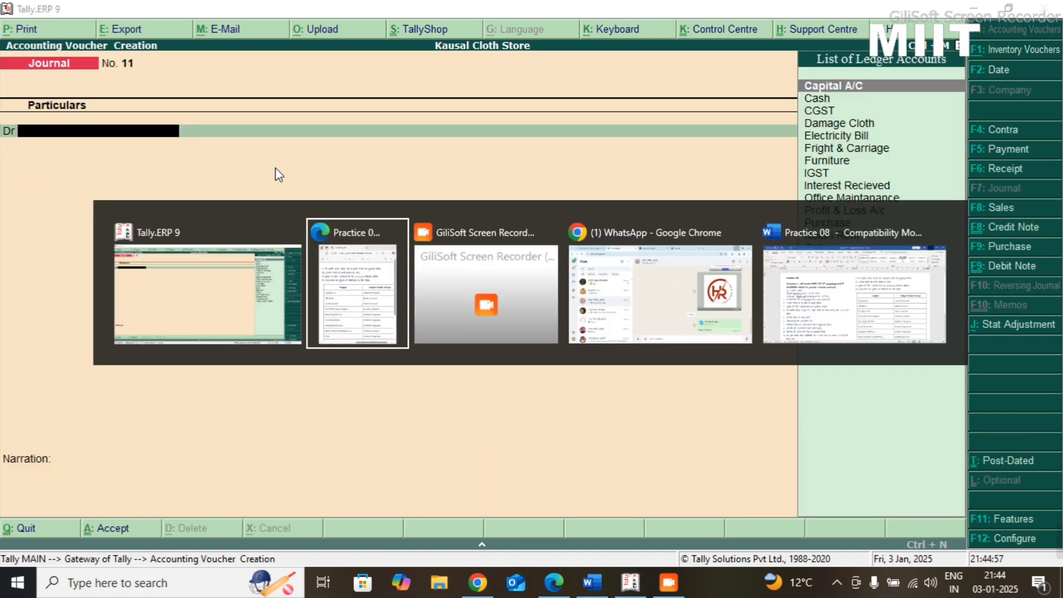
# - Check the computer purchase in the Practice 08 PDF, and start a new ledger named Computer System from the Journal voucher
pyautogui.hotkey('alt', 'Tab')
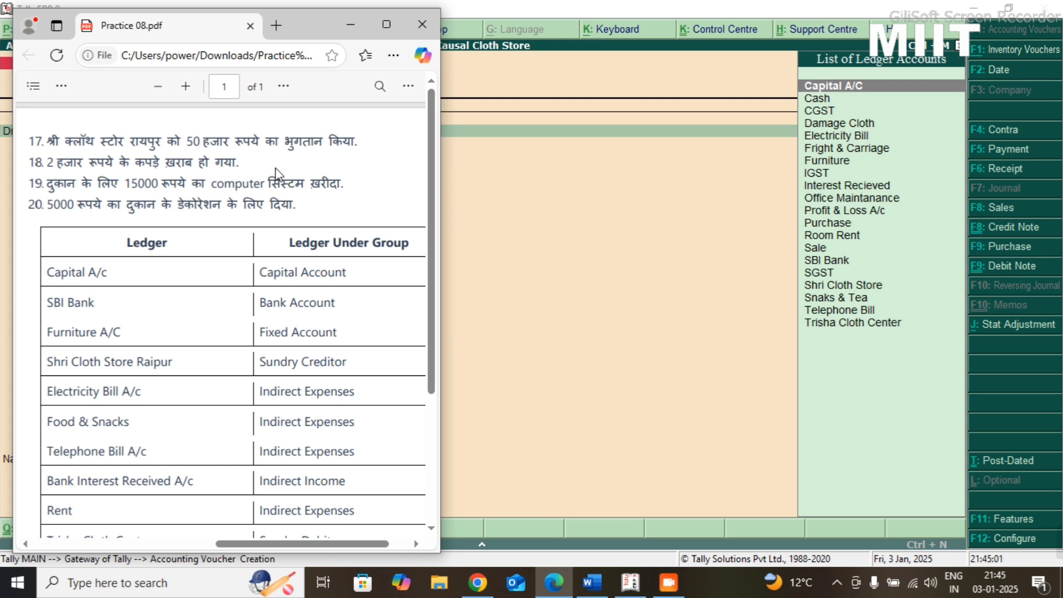
pyautogui.hotkey('alt', 'Tab')
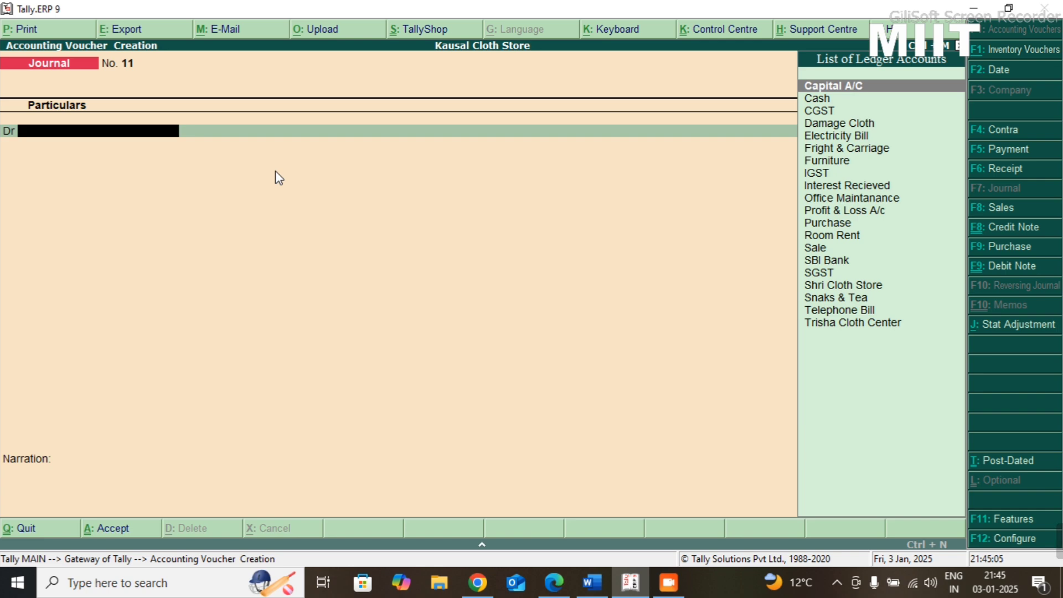
pyautogui.hotkey('alt', 'c')
pyautogui.write('C')
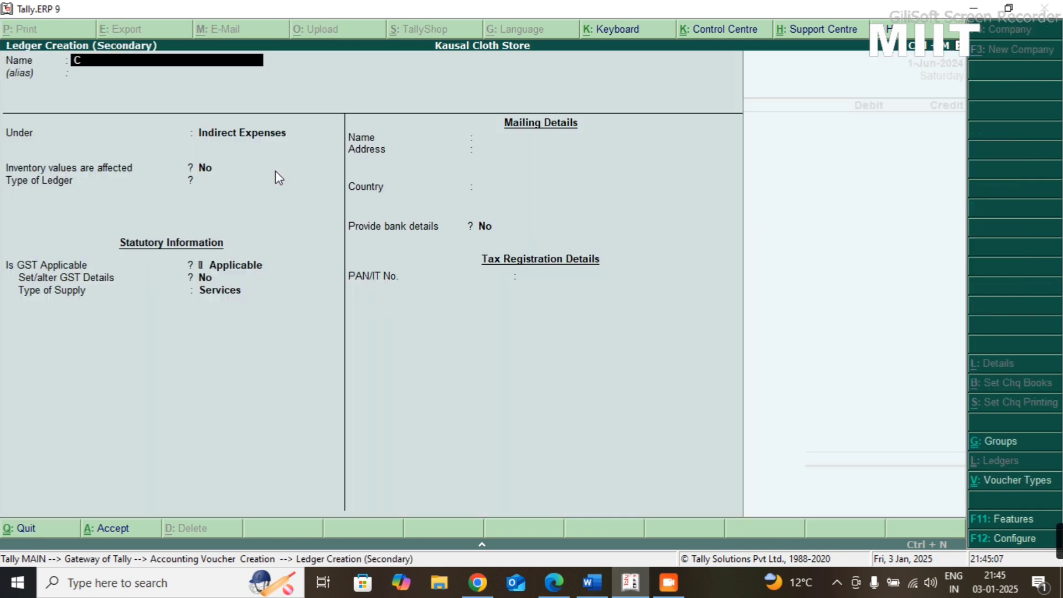
pyautogui.write('omputer System')
pyautogui.press('Return')
pyautogui.press('Return')
pyautogui.press('Return')
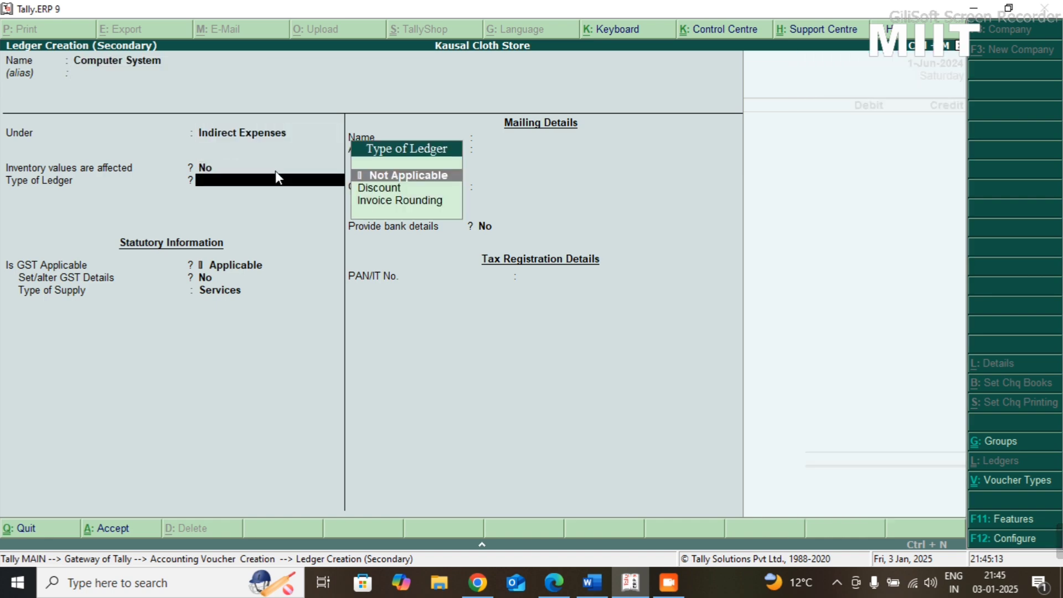
# - Create the ledger Computer System under Fixed Assets, keeping the remaining default settings
pyautogui.press('BackSpace')
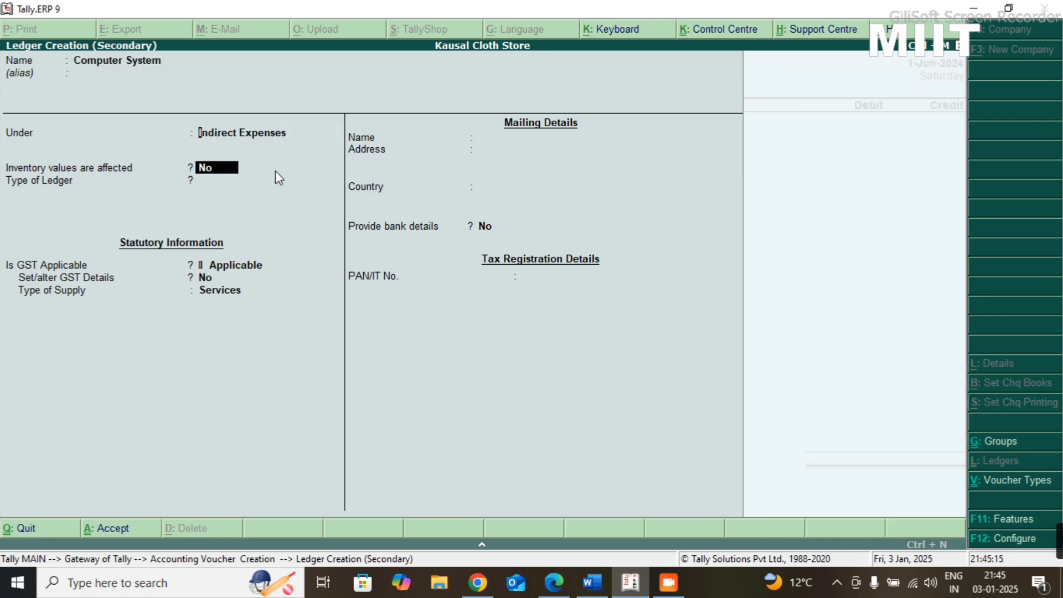
pyautogui.press('BackSpace')
pyautogui.write('Fix')
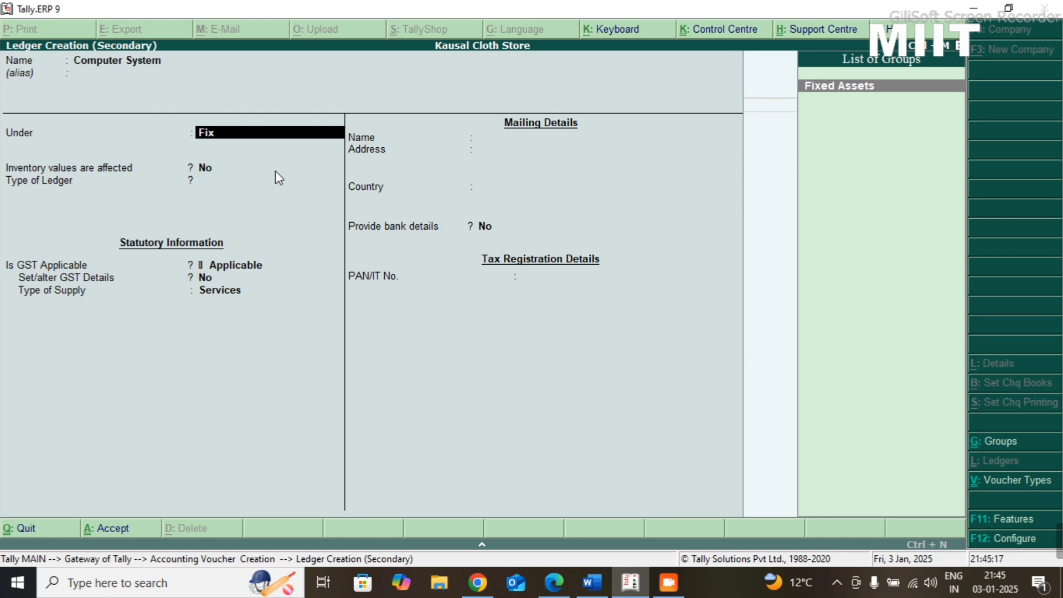
pyautogui.write('d')
pyautogui.press('Return')
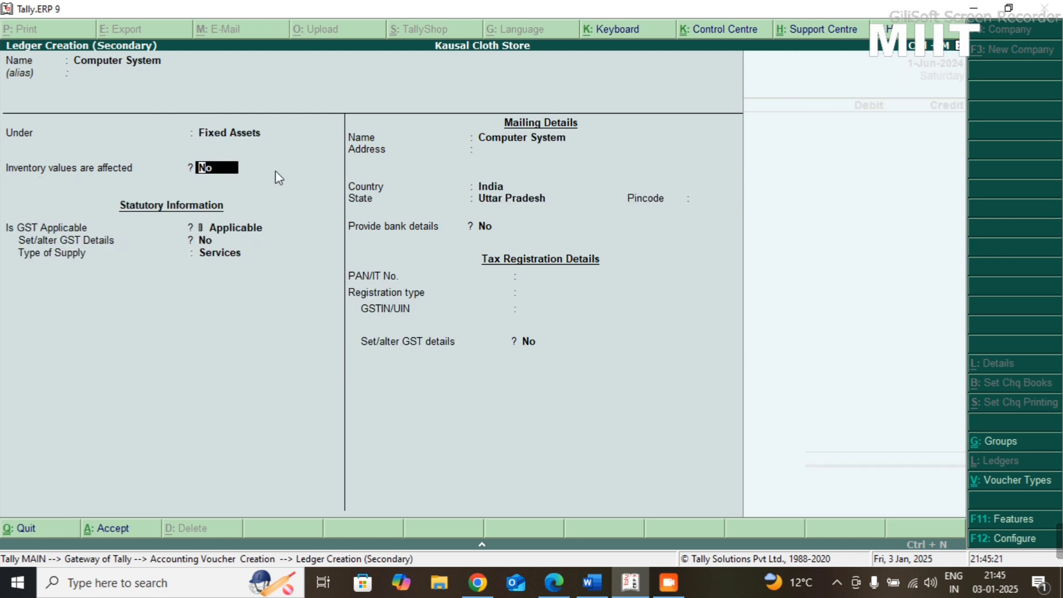
pyautogui.hotkey('ctrl', 'a')
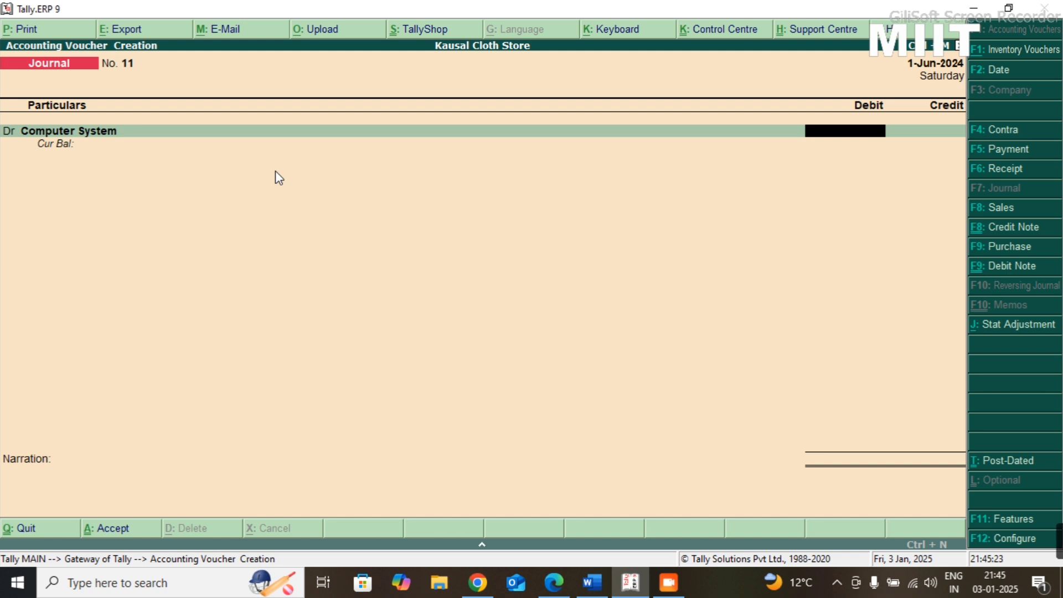
# - Debit Computer System with 15,000, credit Cash for the full amount, and save the Journal voucher without narration
pyautogui.write('15000')
pyautogui.press('Return')
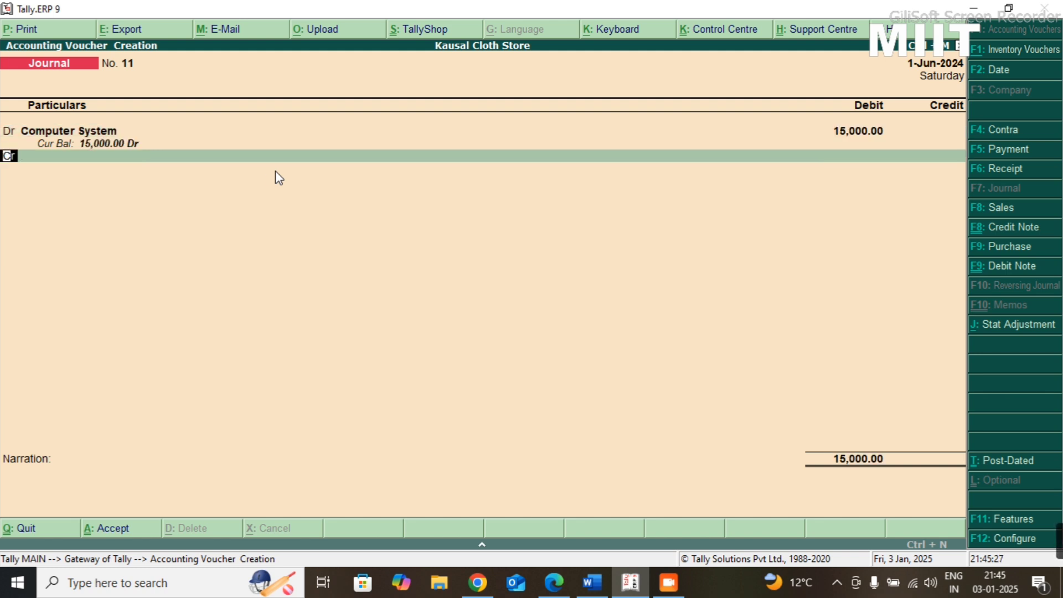
pyautogui.press('Return')
pyautogui.write('Cash')
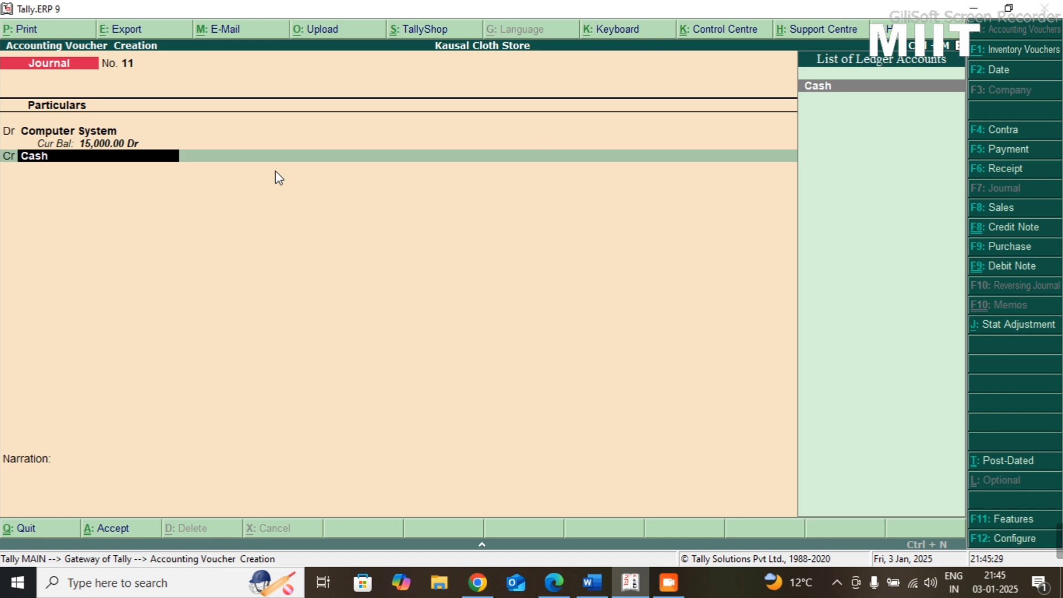
pyautogui.press('Return')
pyautogui.press('Return')
pyautogui.press('Return')
pyautogui.press('Return')
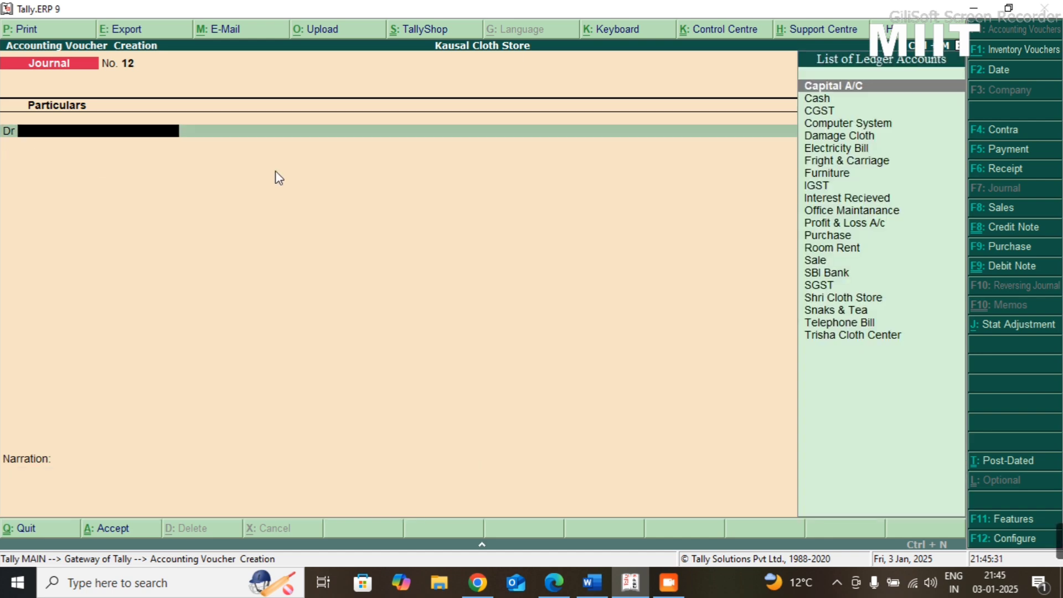
# - Switch to the Practice 08 PDF in Edge to check the next transaction
pyautogui.hotkey('alt', 'Tab')
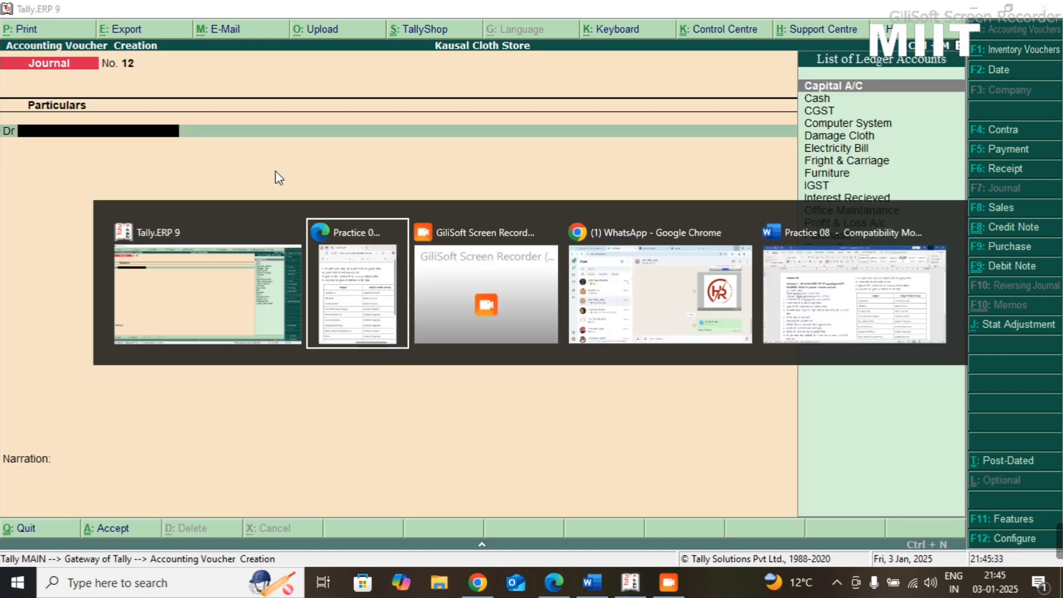
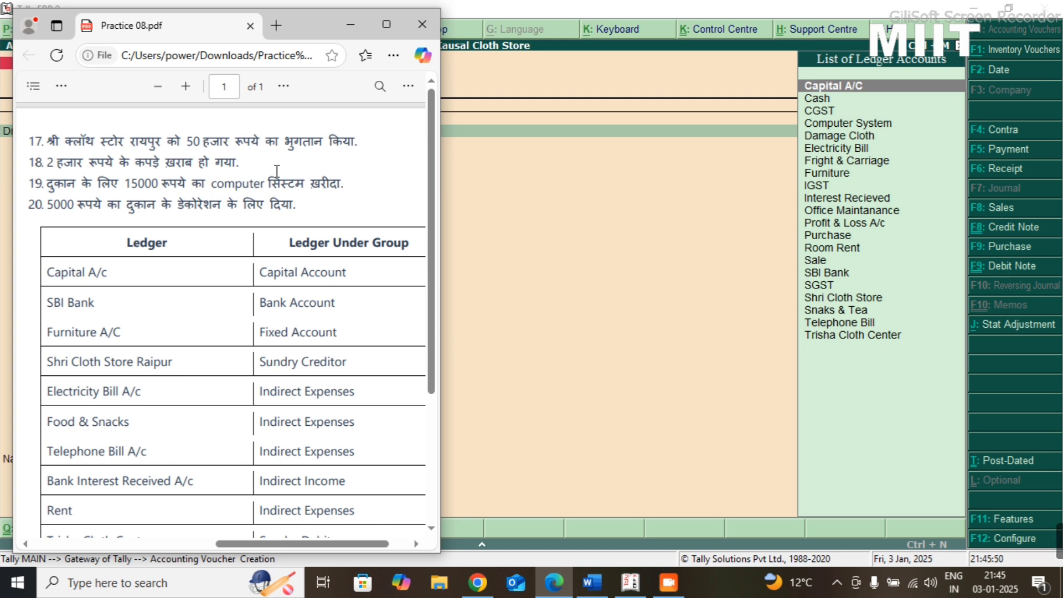
# - Switch back to Tally.ERP 9 and debit Office Maintanance with 5,000 in the Journal voucher, checking the decoration amount in the Practice 08 PDF
pyautogui.hotkey('alt', 'Tab')
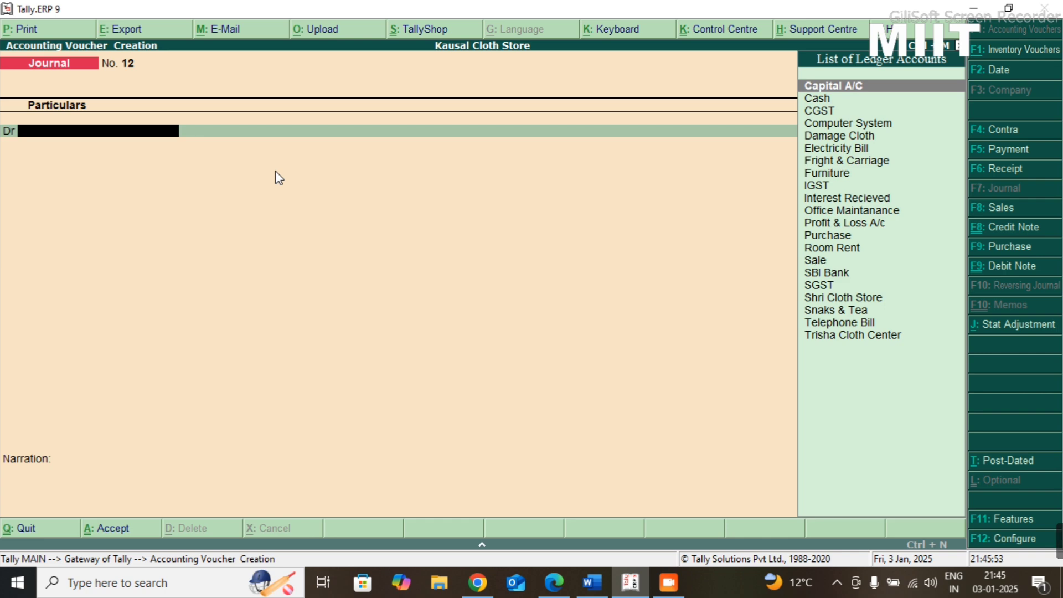
pyautogui.write('of')
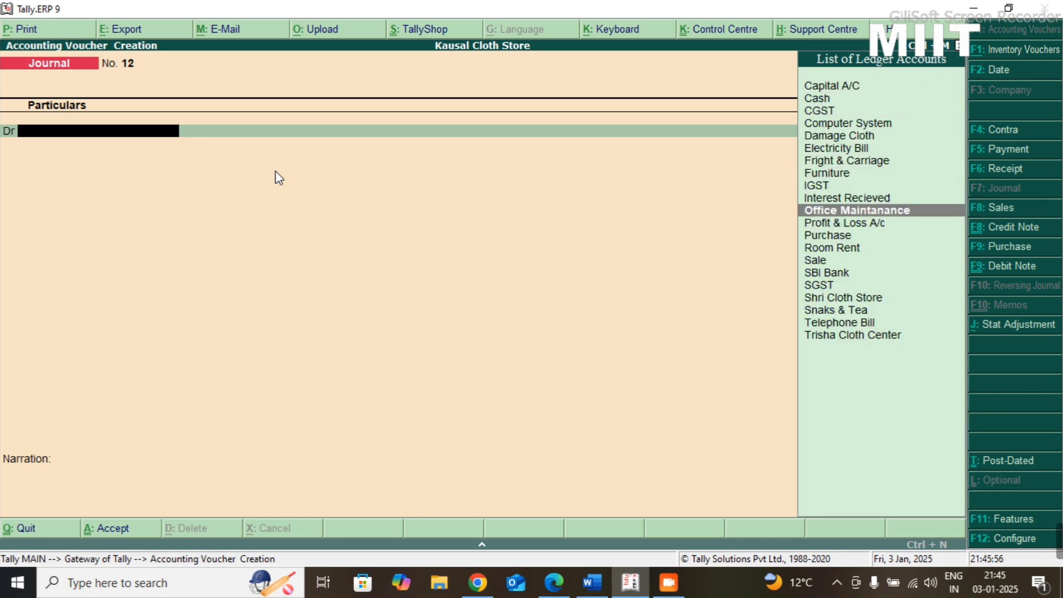
pyautogui.press('Return')
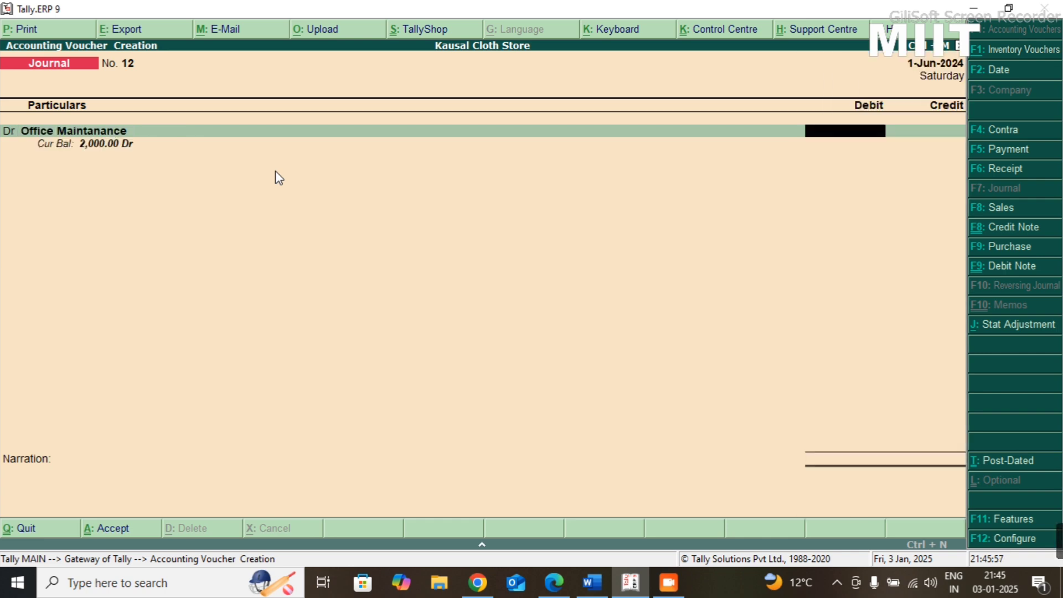
pyautogui.hotkey('alt', 'Tab')
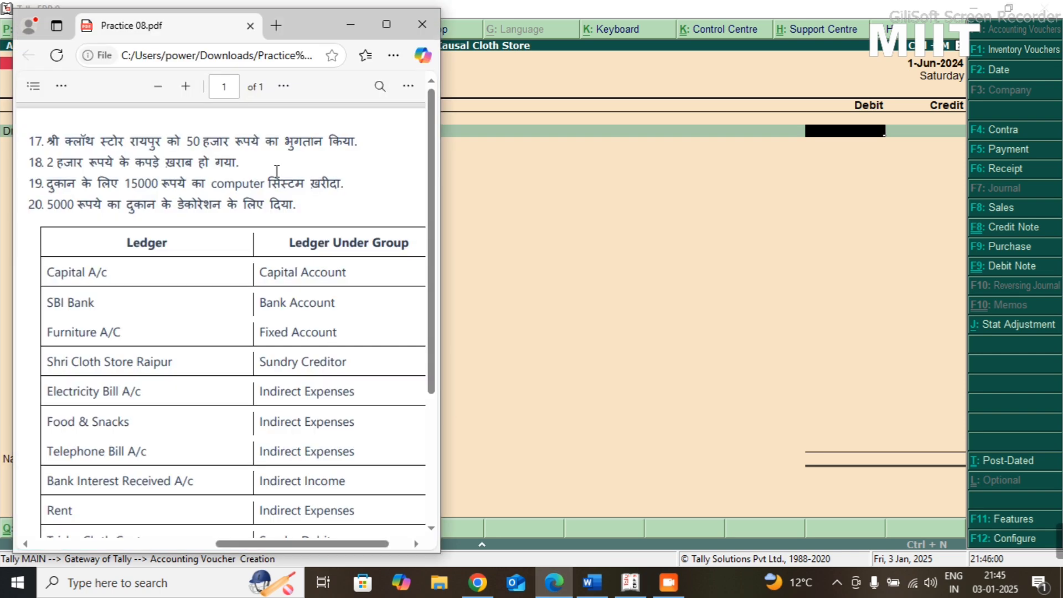
pyautogui.hotkey('alt', 'Tab')
pyautogui.write('50000')
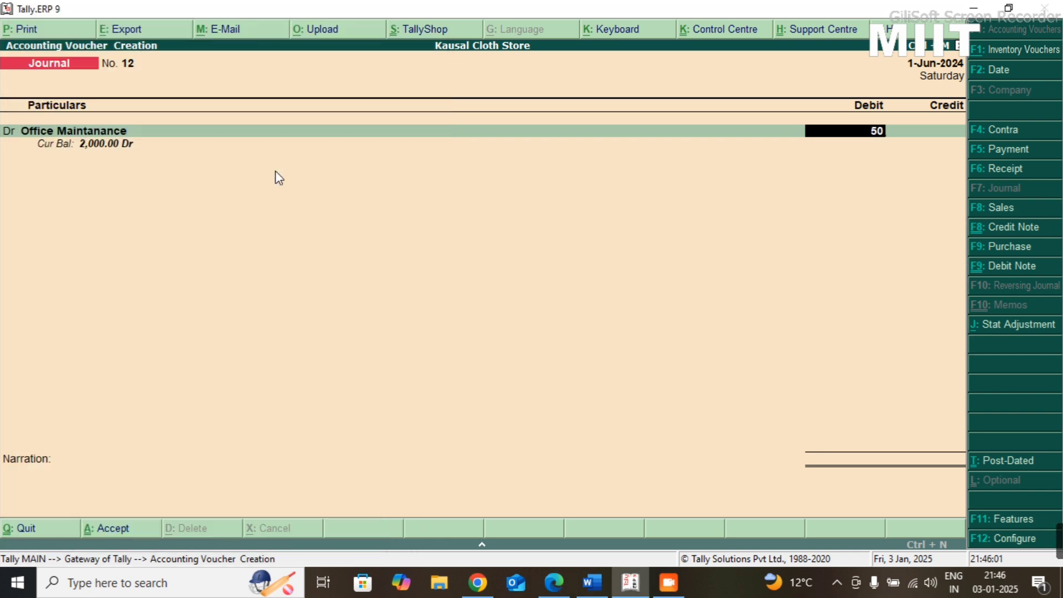
# - Credit Cash with the full 5,000 and save the Journal voucher without narration
pyautogui.press('Return')
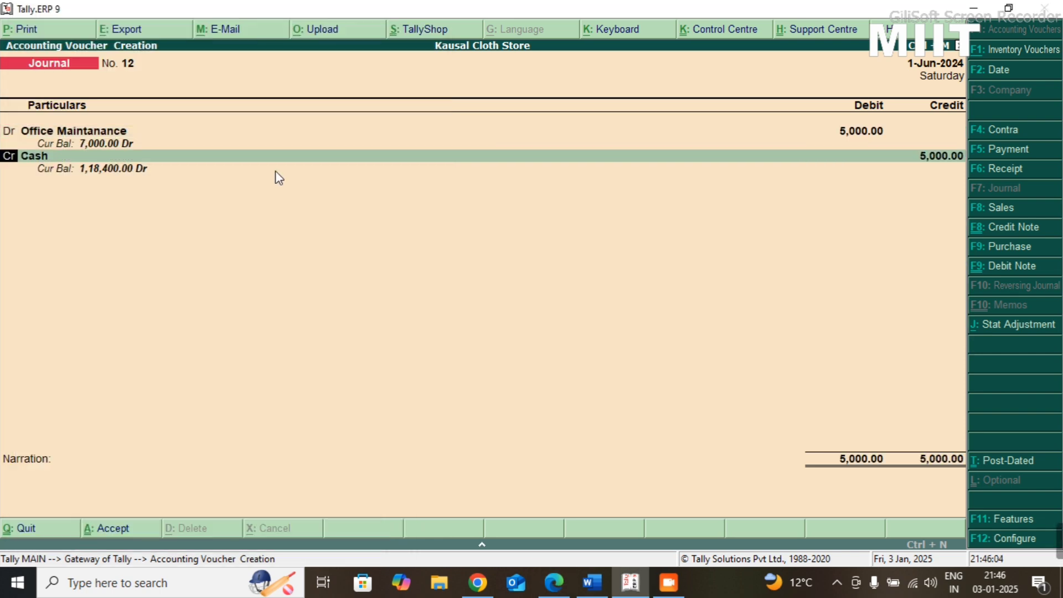
pyautogui.press('Return')
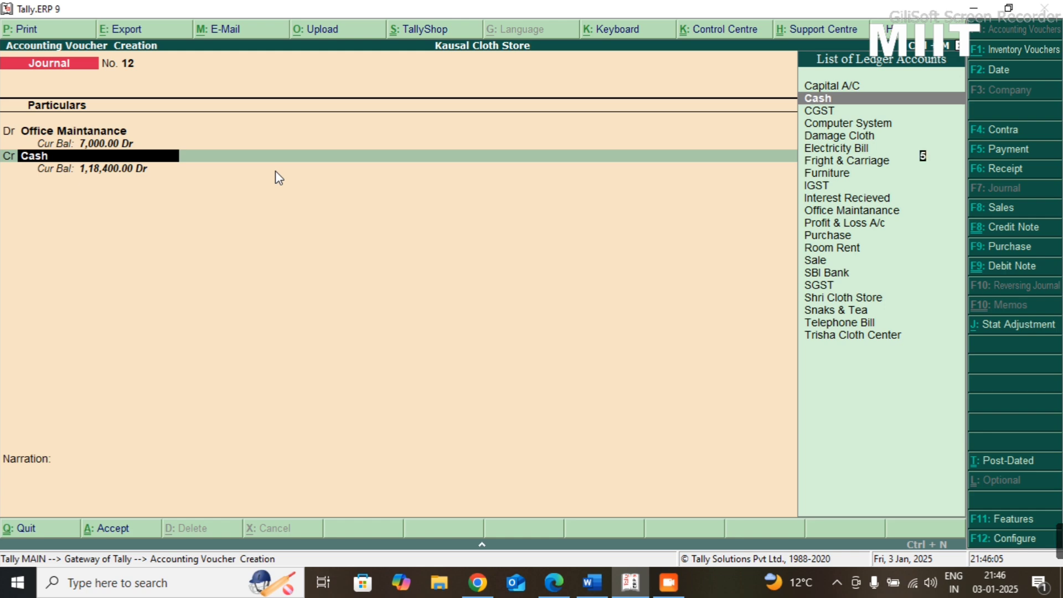
pyautogui.press('Return')
pyautogui.press('Return')
pyautogui.press('Return')
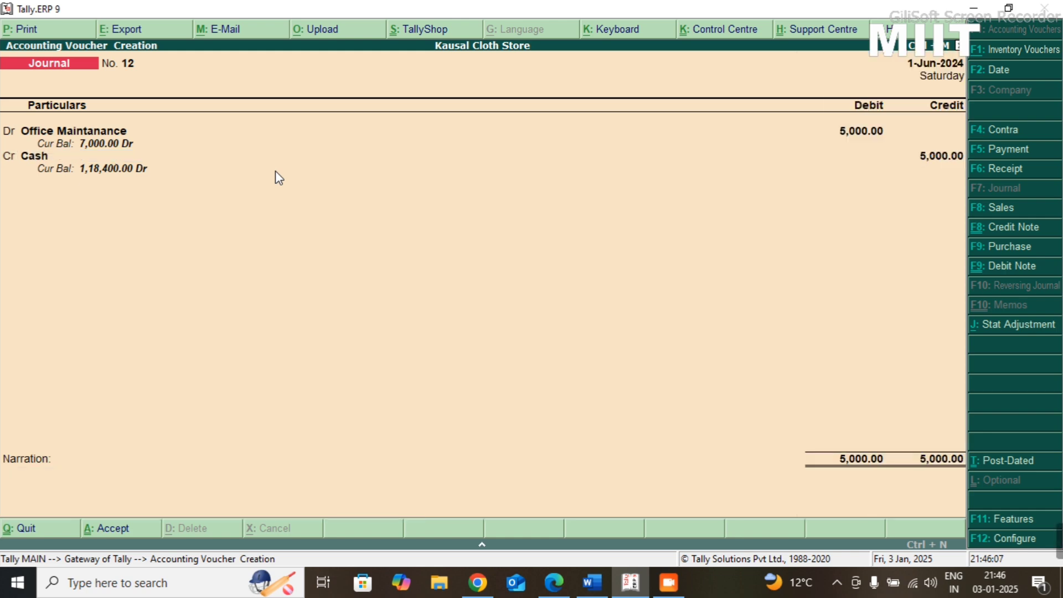
pyautogui.press('Return')
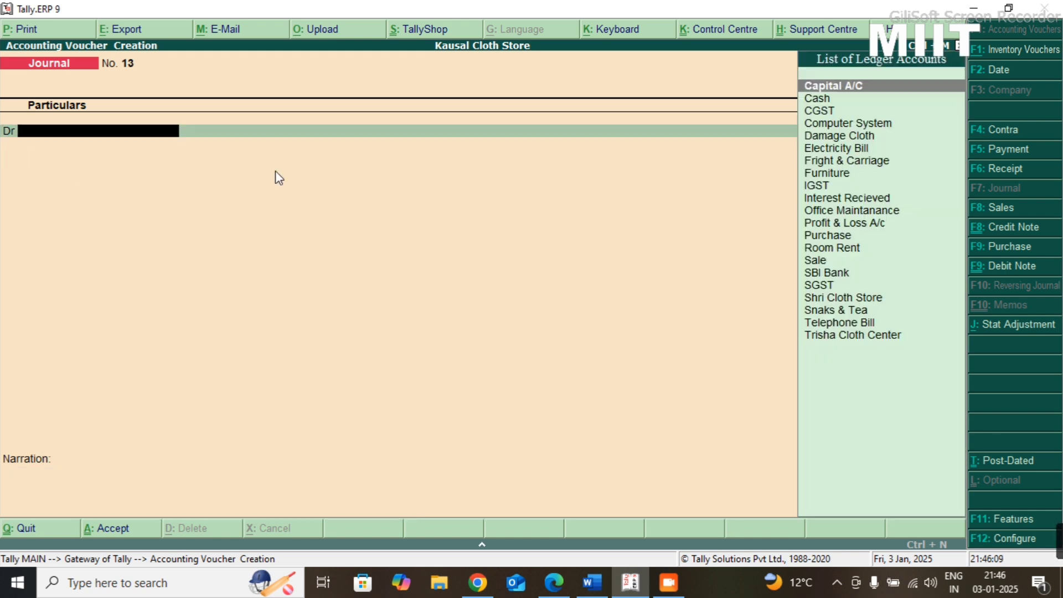
# - Quit voucher entry and view the Balance Sheet of Kausal Cloth Store in detailed format
pyautogui.press('Escape')
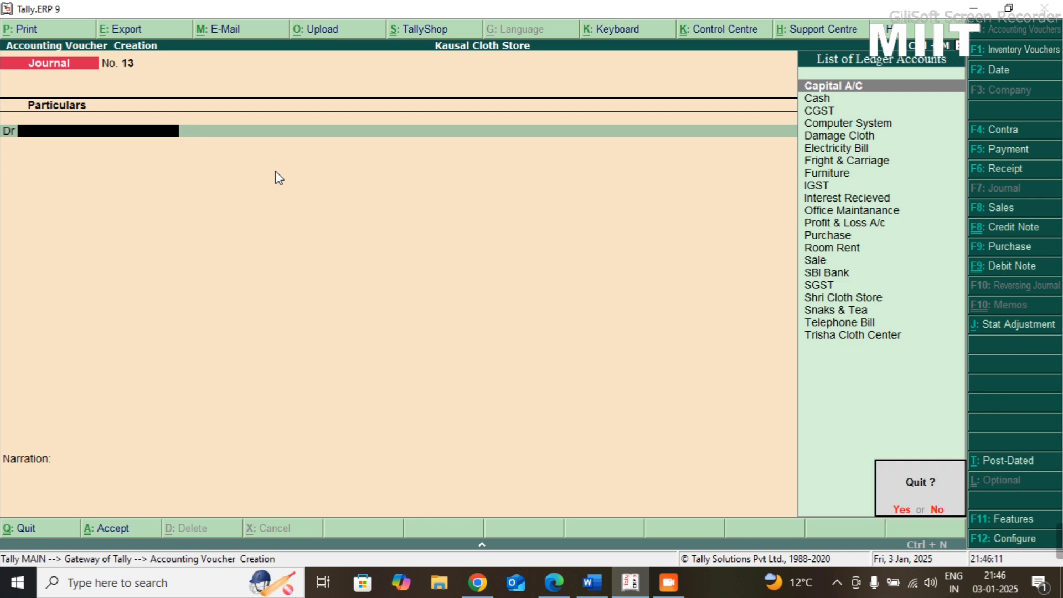
pyautogui.press('y')
pyautogui.press('Down')
pyautogui.press('Down')
pyautogui.press('Down')
pyautogui.press('Down')
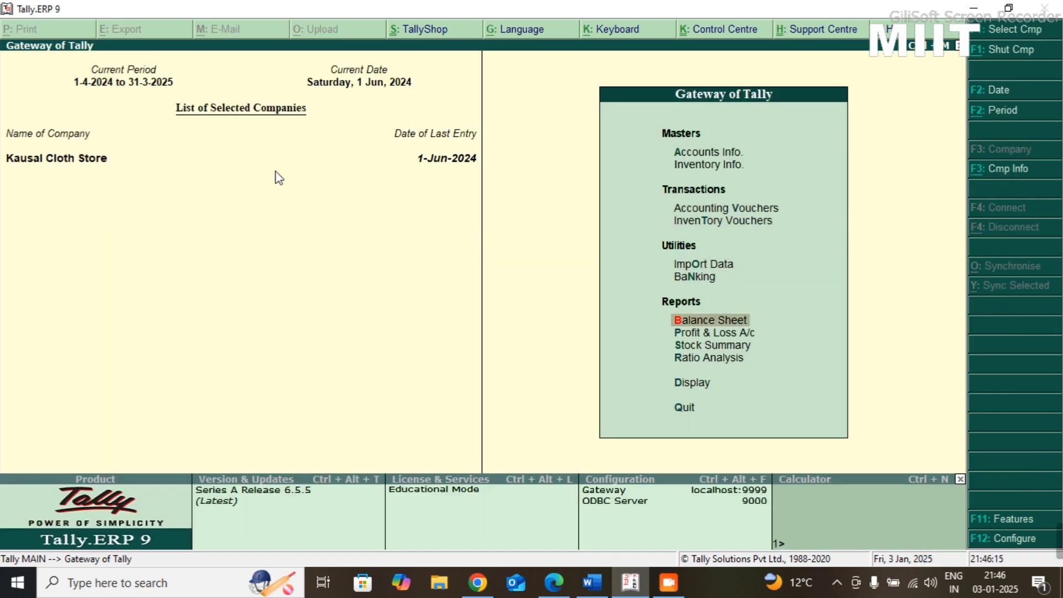
pyautogui.press('Return')
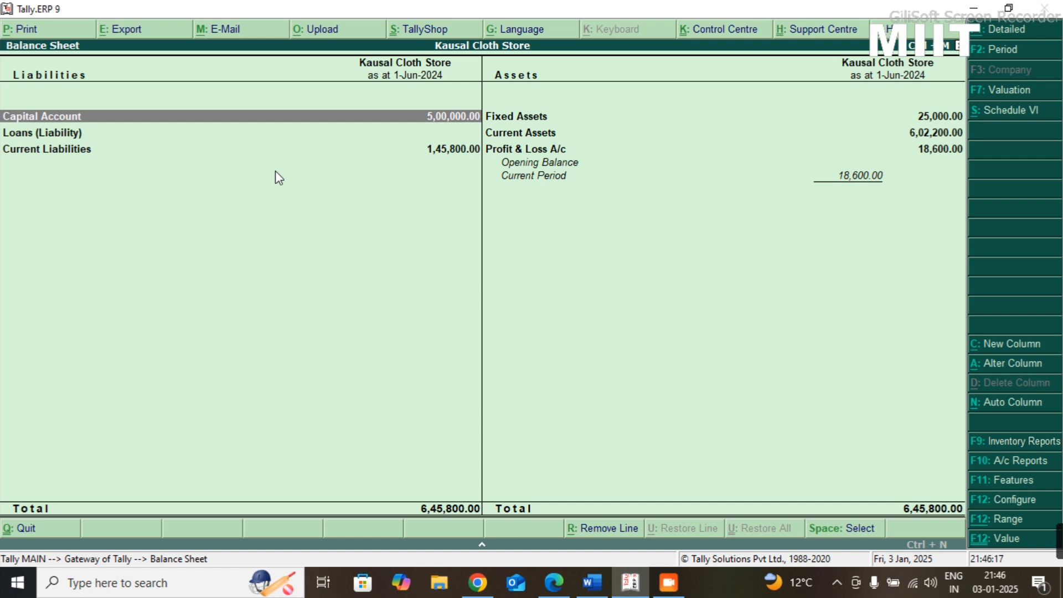
pyautogui.hotkey('alt', 'F1')
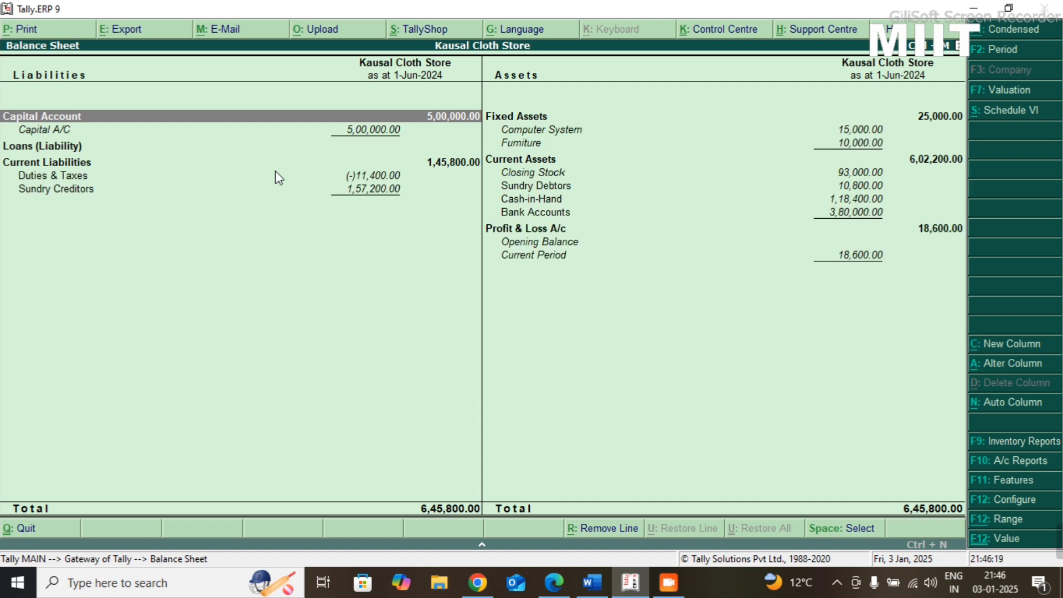